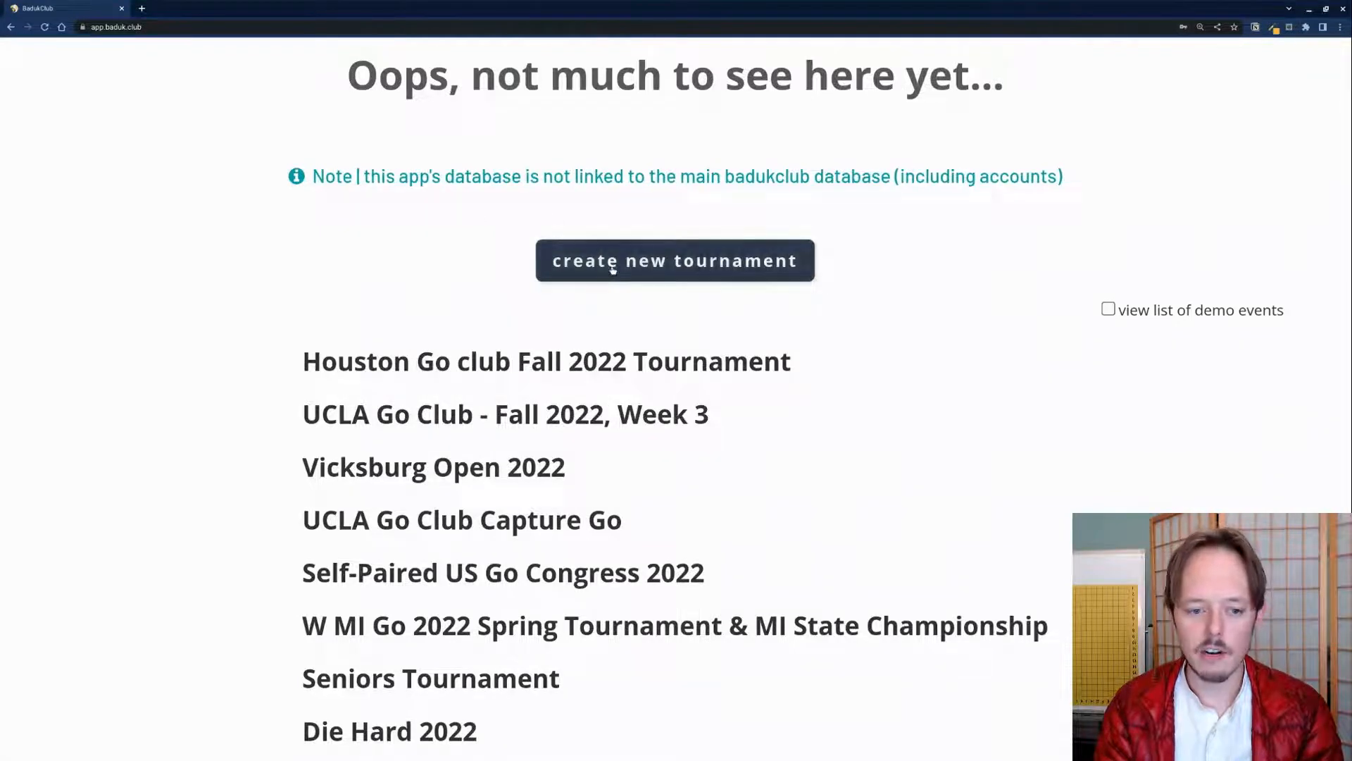
# Step: Switch the event list to demo events, then back to the real tournament list
pyautogui.scroll(-2, 417, 469)
pyautogui.scroll(-1, 423, 519)
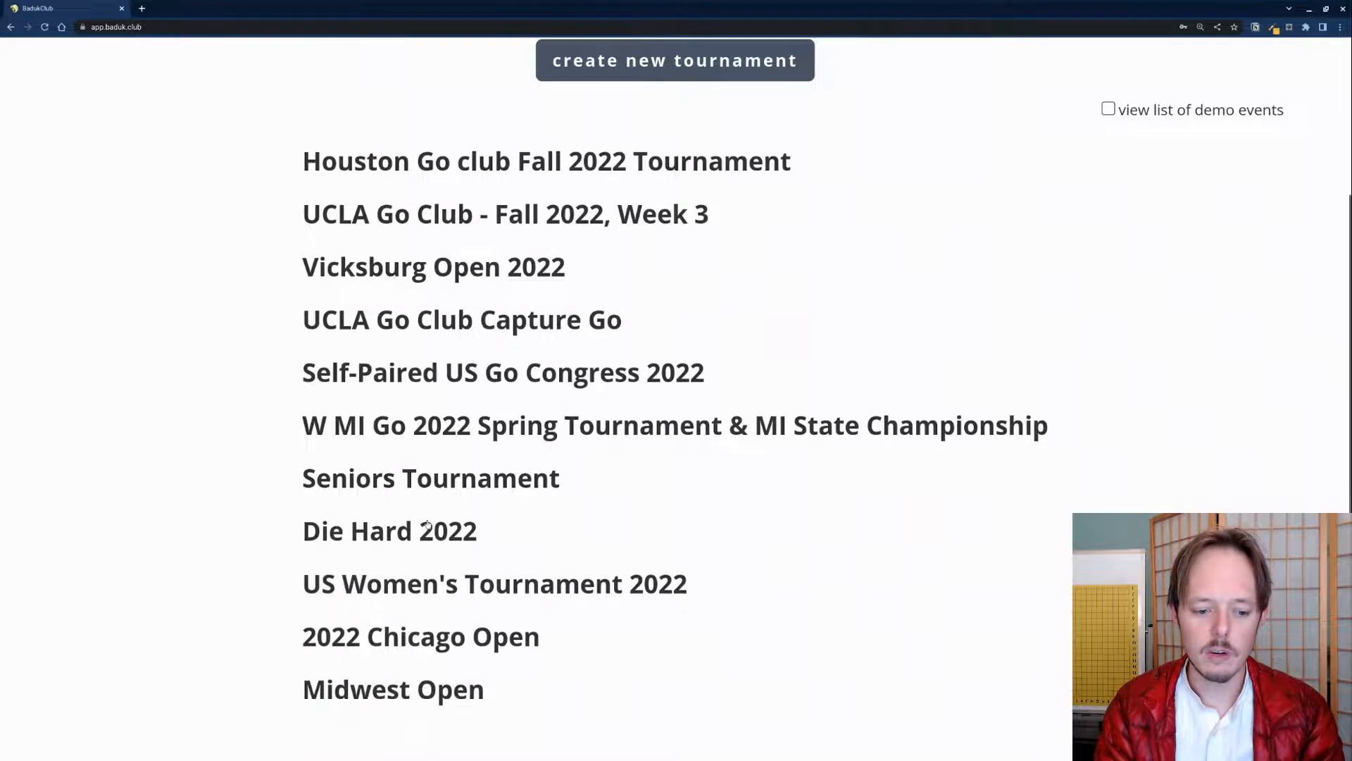
pyautogui.scroll(3, 458, 522)
pyautogui.click(1108, 309)
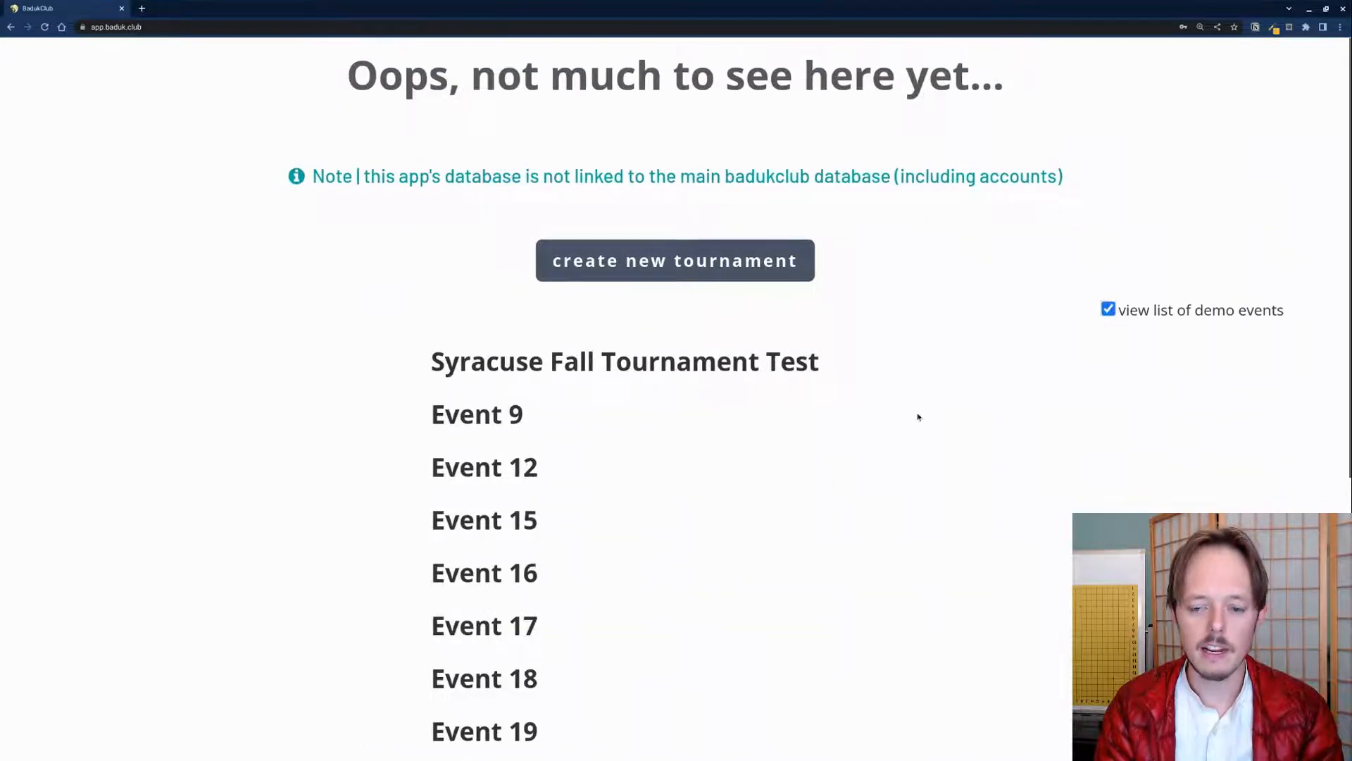
pyautogui.click(1108, 308)
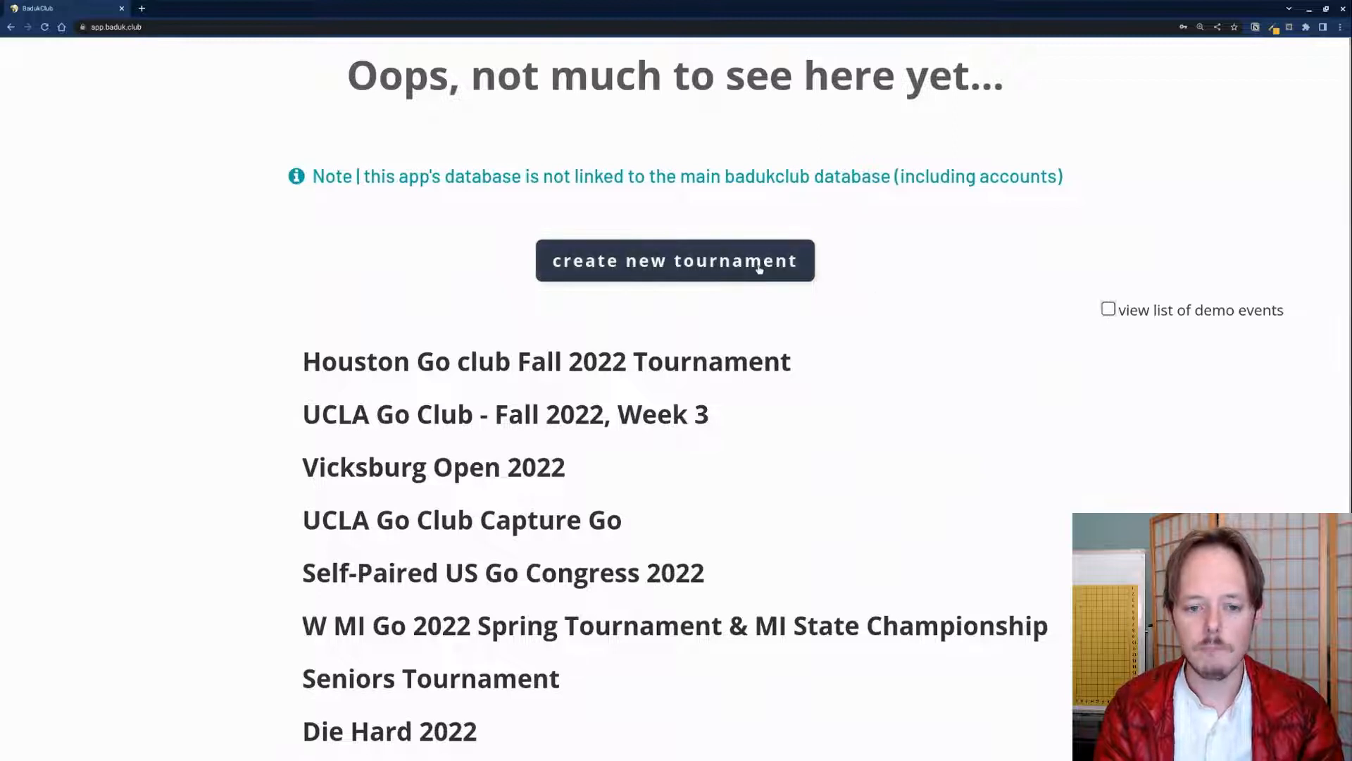
# Step: Create a new tournament marked as just a test, opening Event 28's settings
pyautogui.click(680, 255)
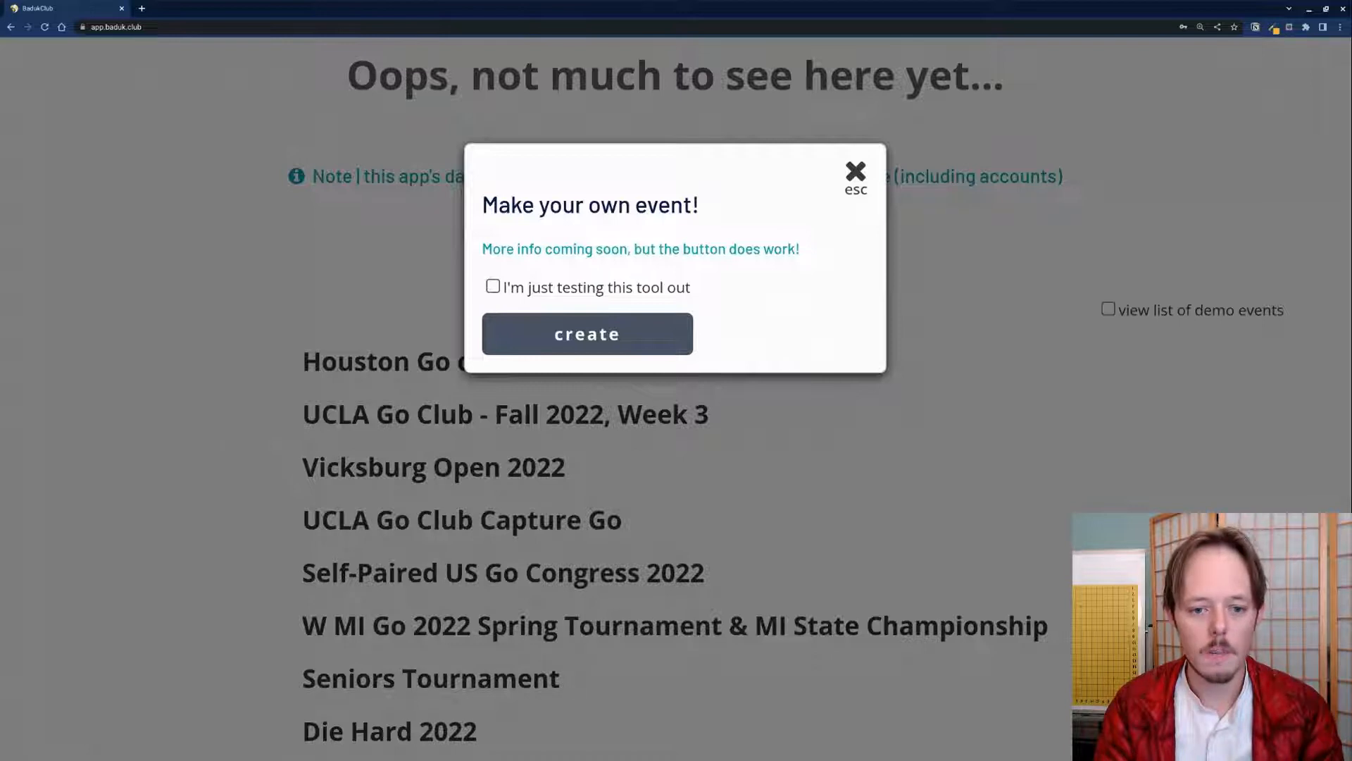
pyautogui.click(493, 286)
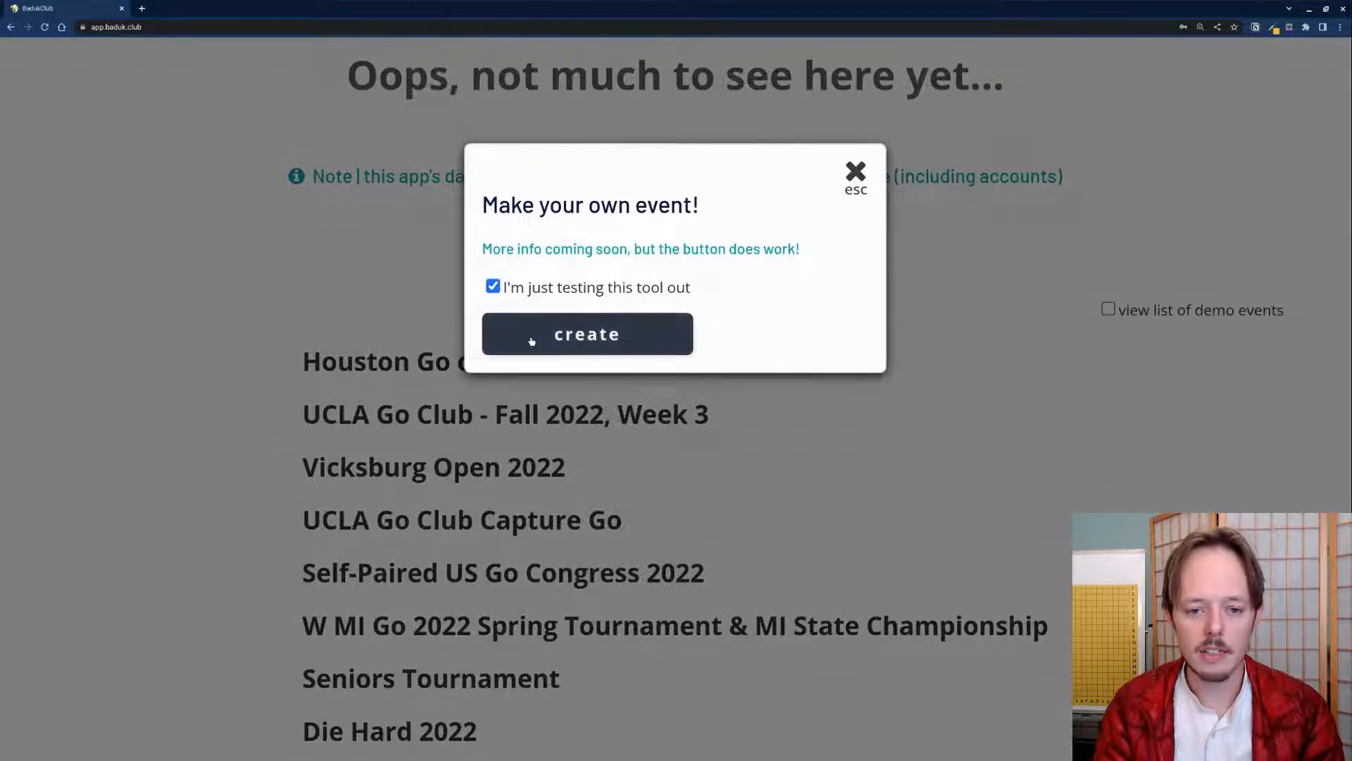
pyautogui.click(532, 341)
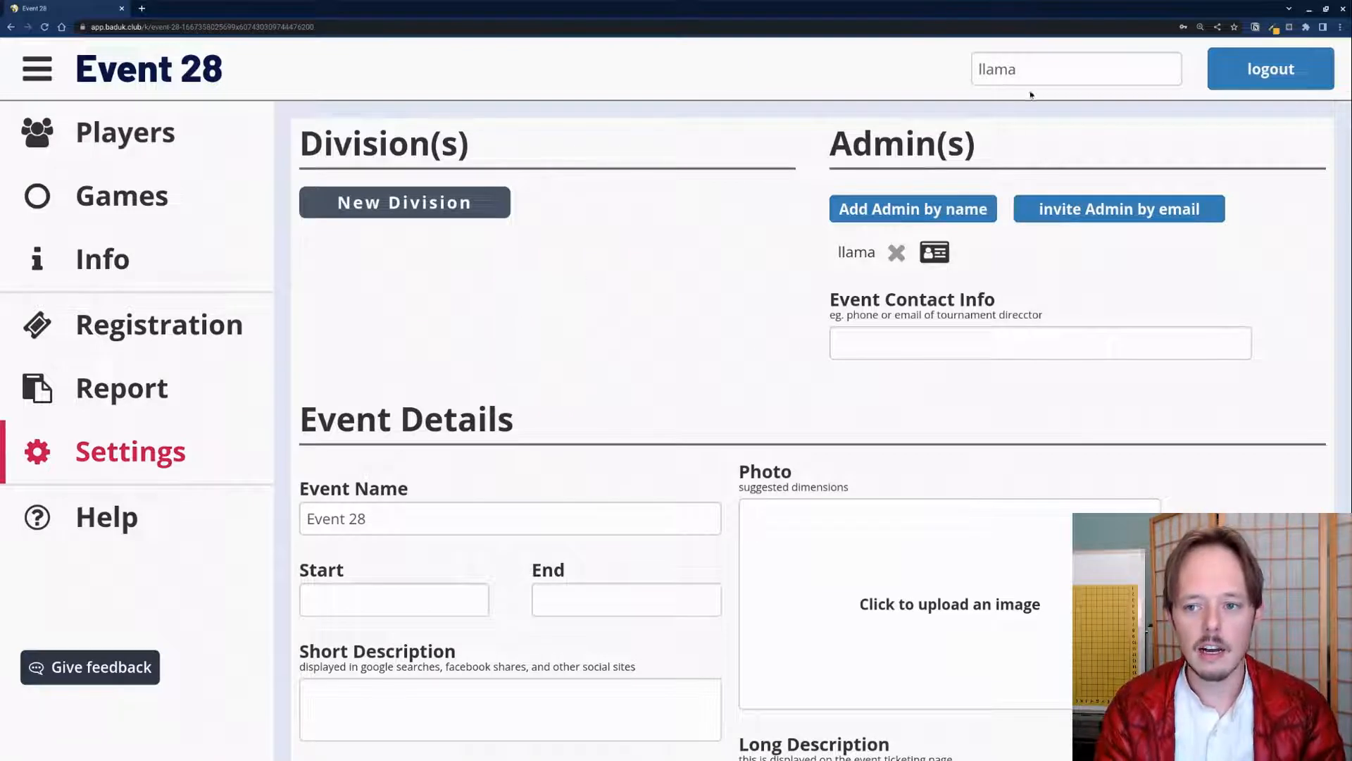
# Step: Replace the admin display name with the admin's full name
pyautogui.click(1008, 77)
pyautogui.hotkey('ctrl', 'a')
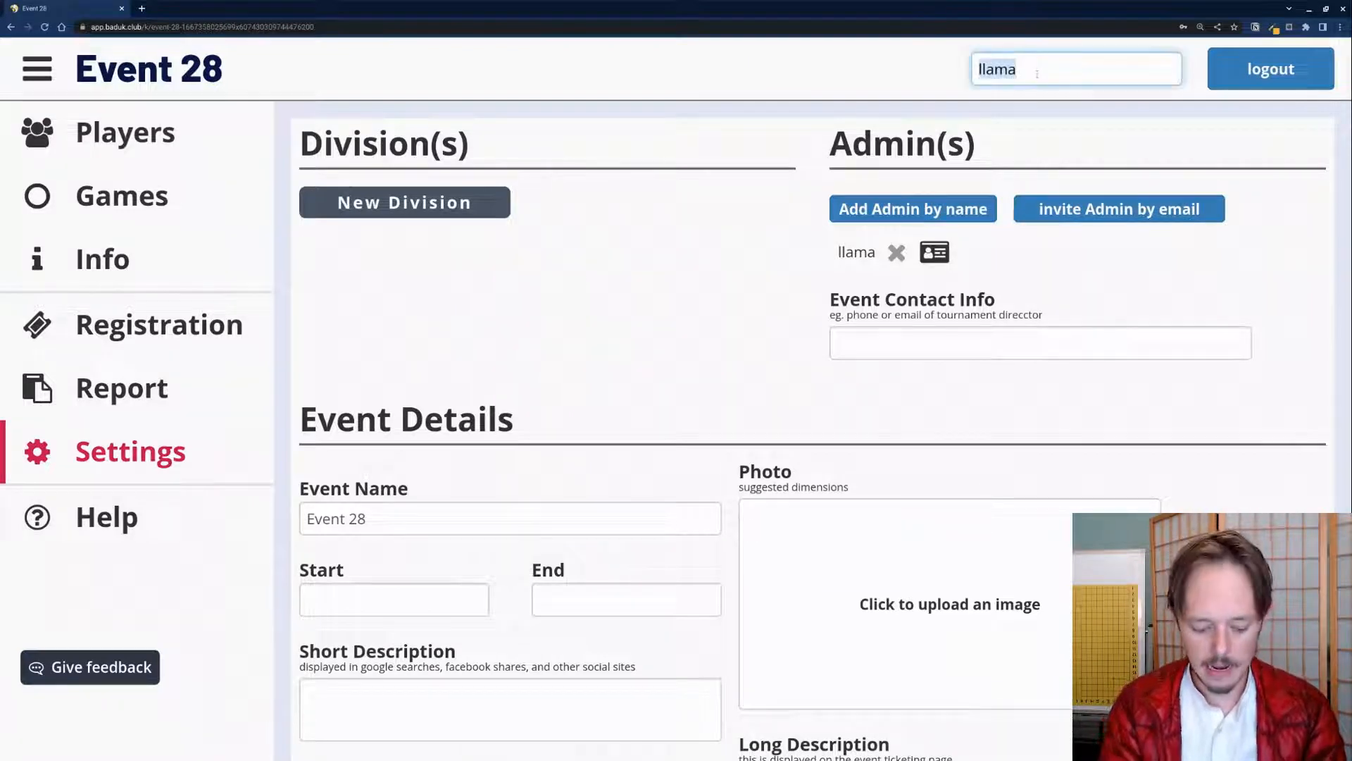
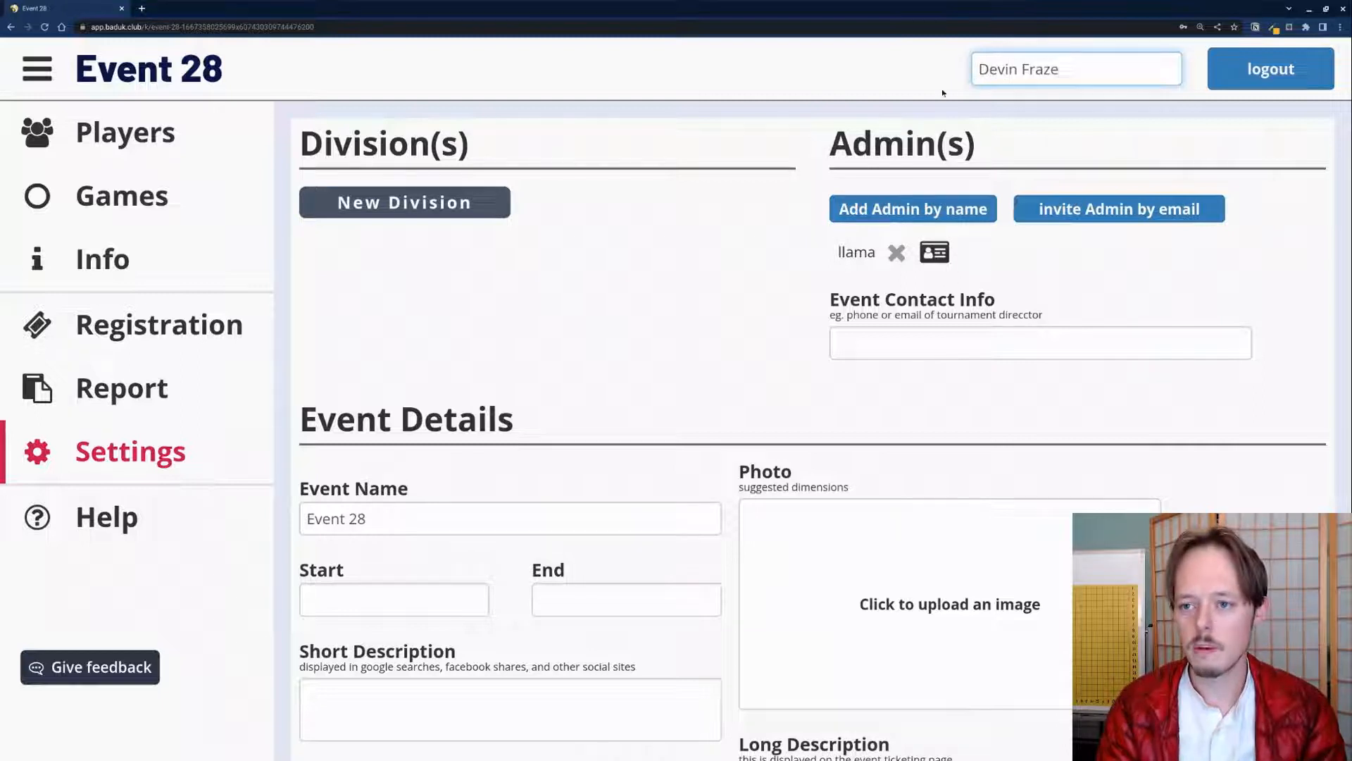
pyautogui.press('Return')
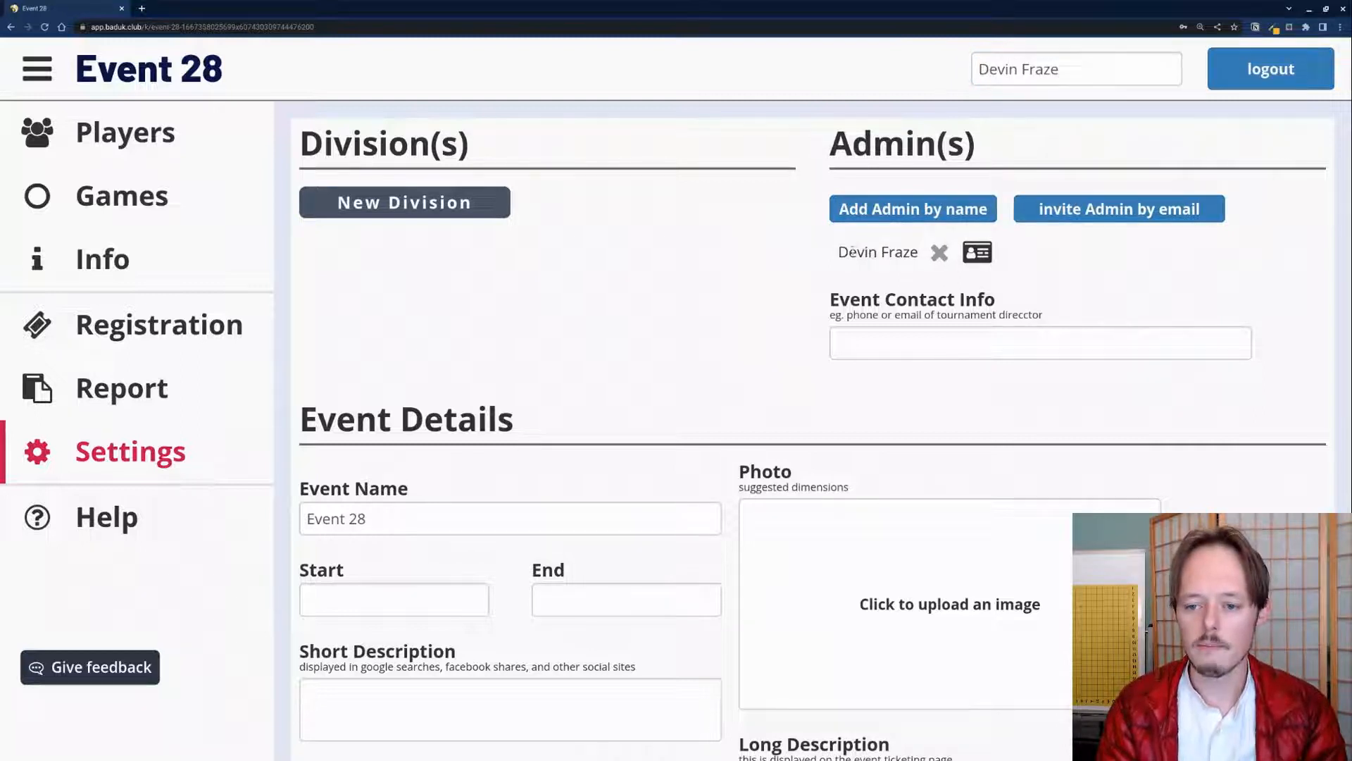
# Step: Enter the contact's e-mail and phone number as Event Contact Info and save it
pyautogui.click(903, 350)
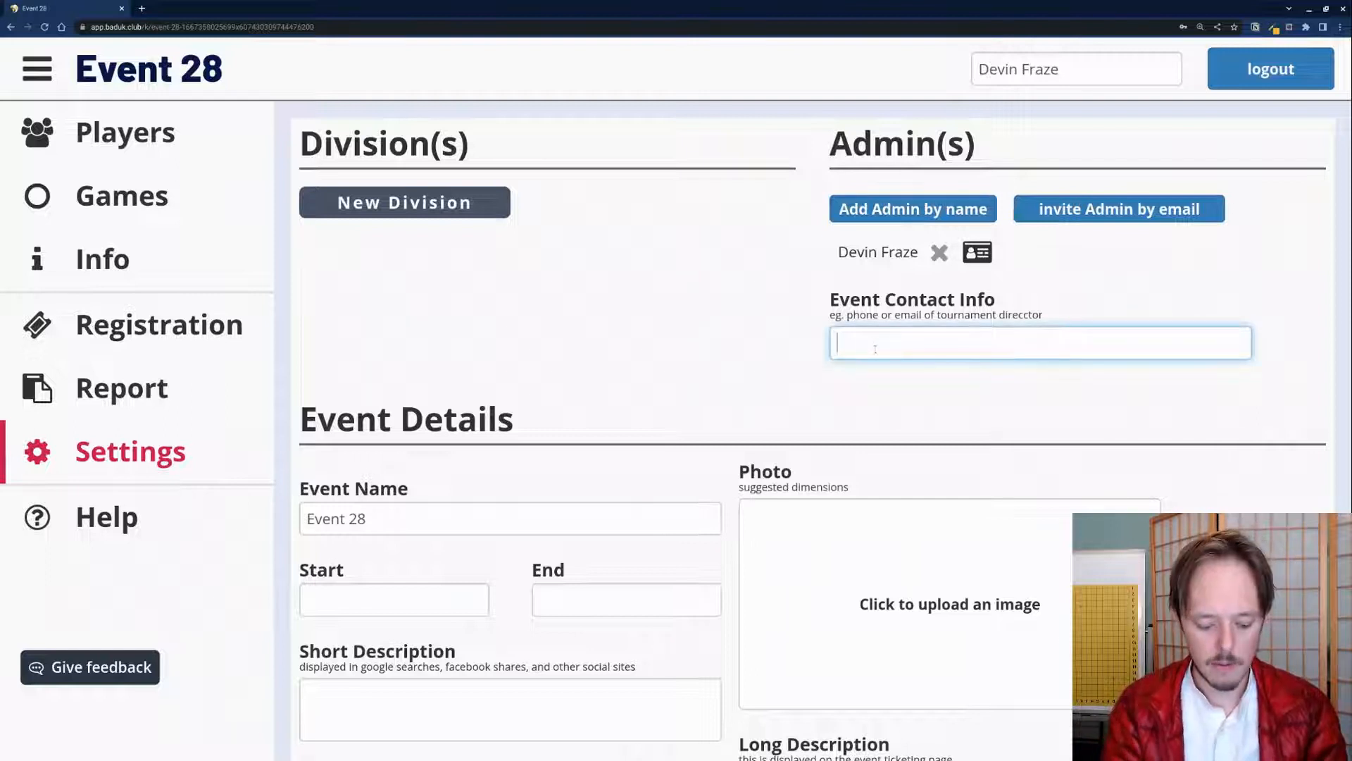
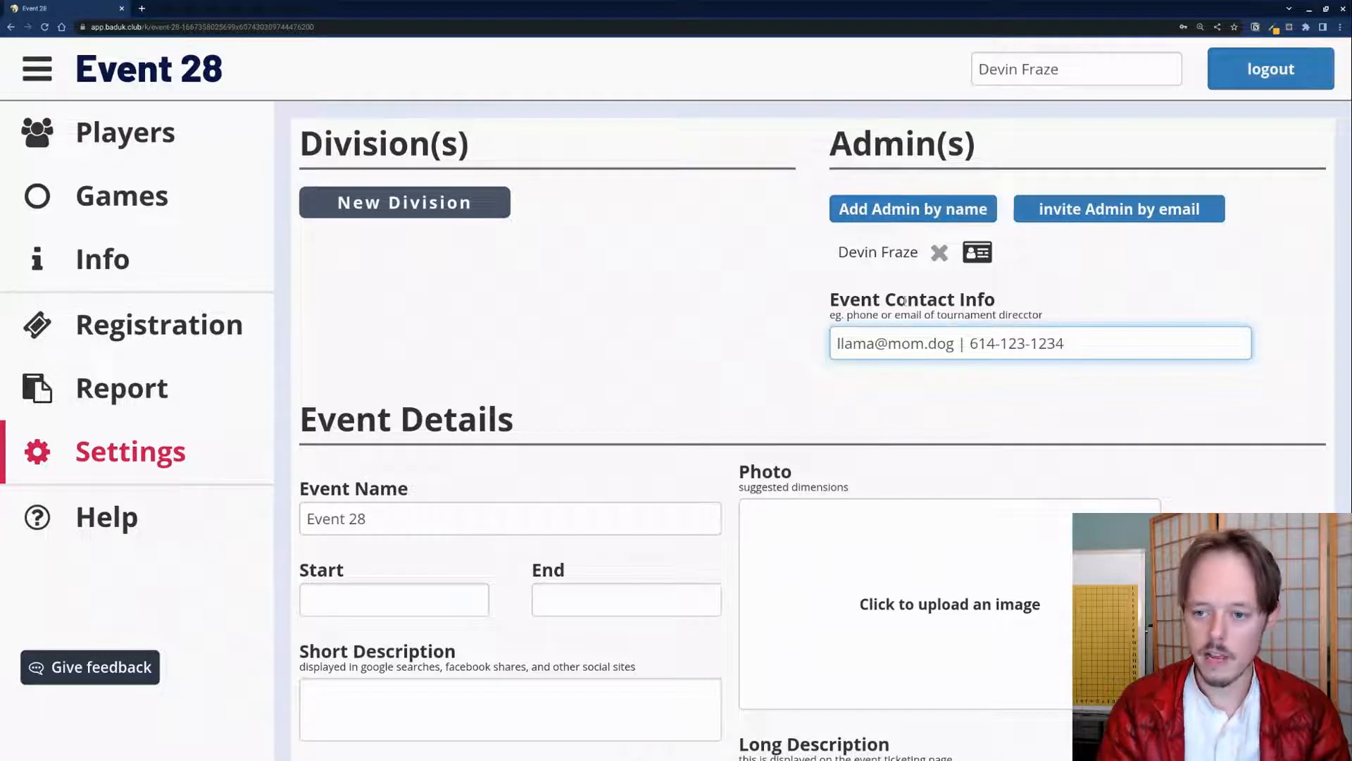
pyautogui.click(1161, 322)
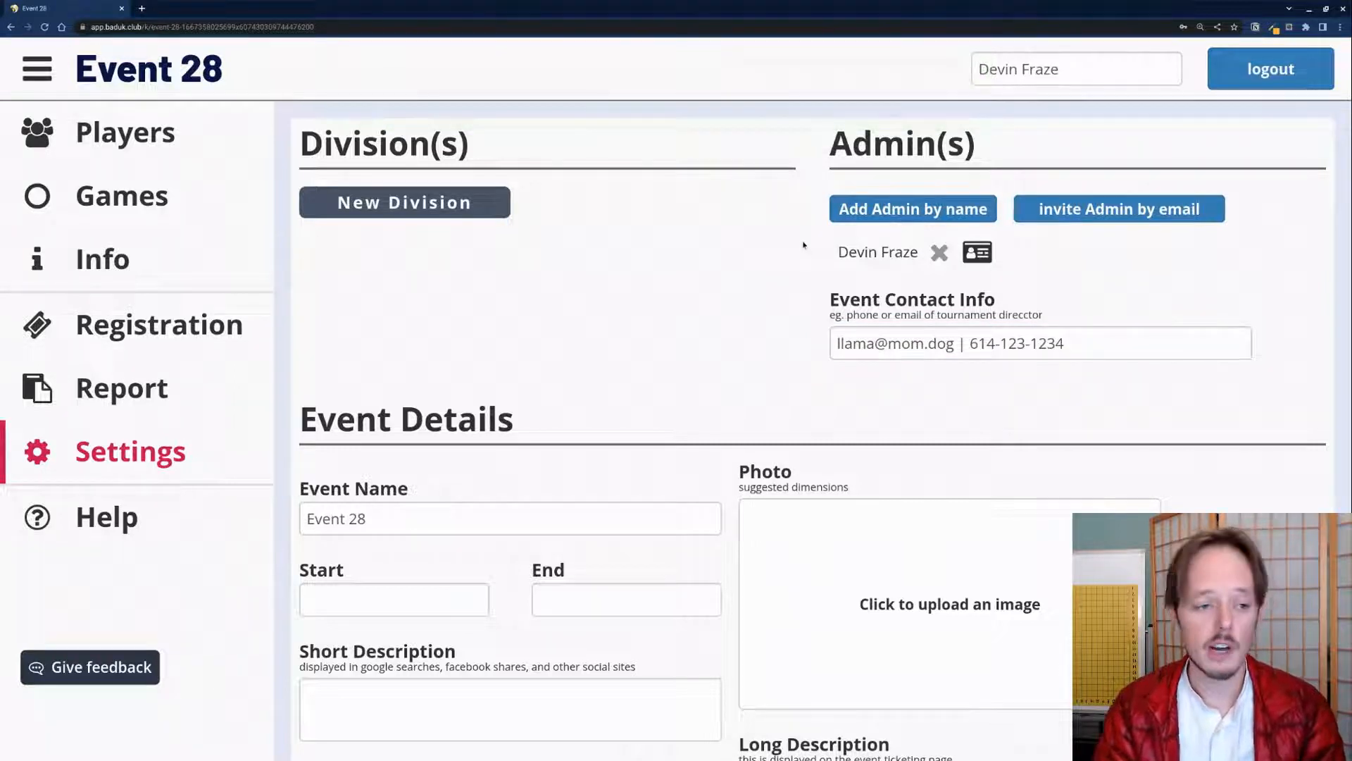
pyautogui.moveTo(955, 343); pyautogui.dragTo(829, 341)
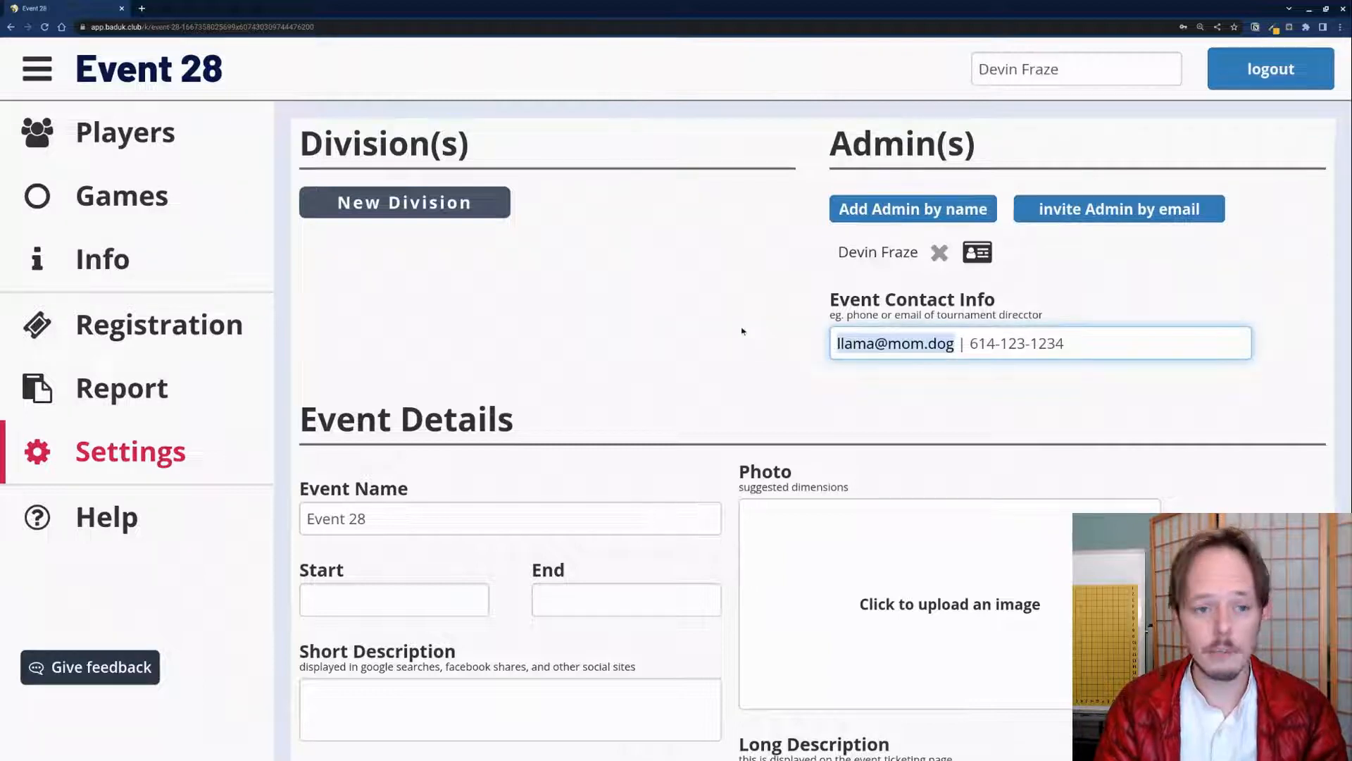
pyautogui.click(791, 334)
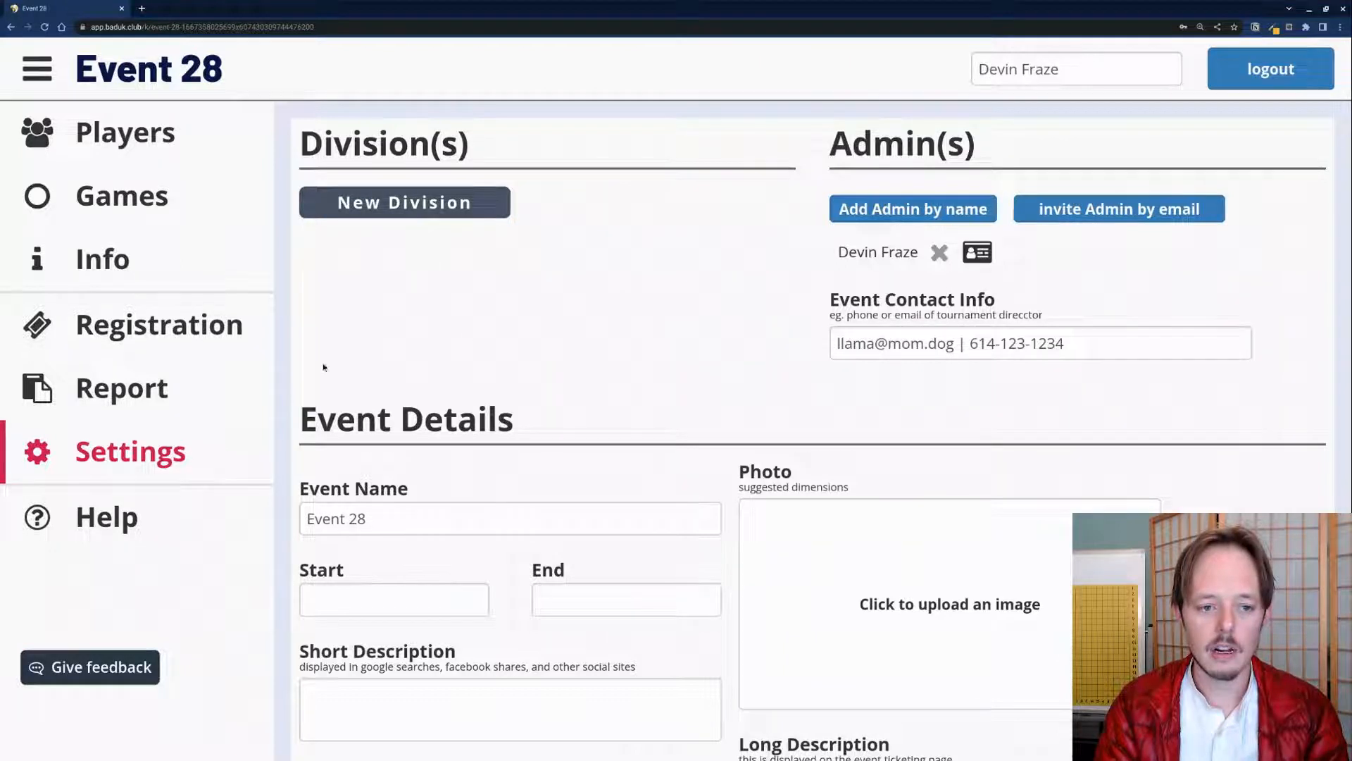
pyautogui.scroll(-2, 389, 521)
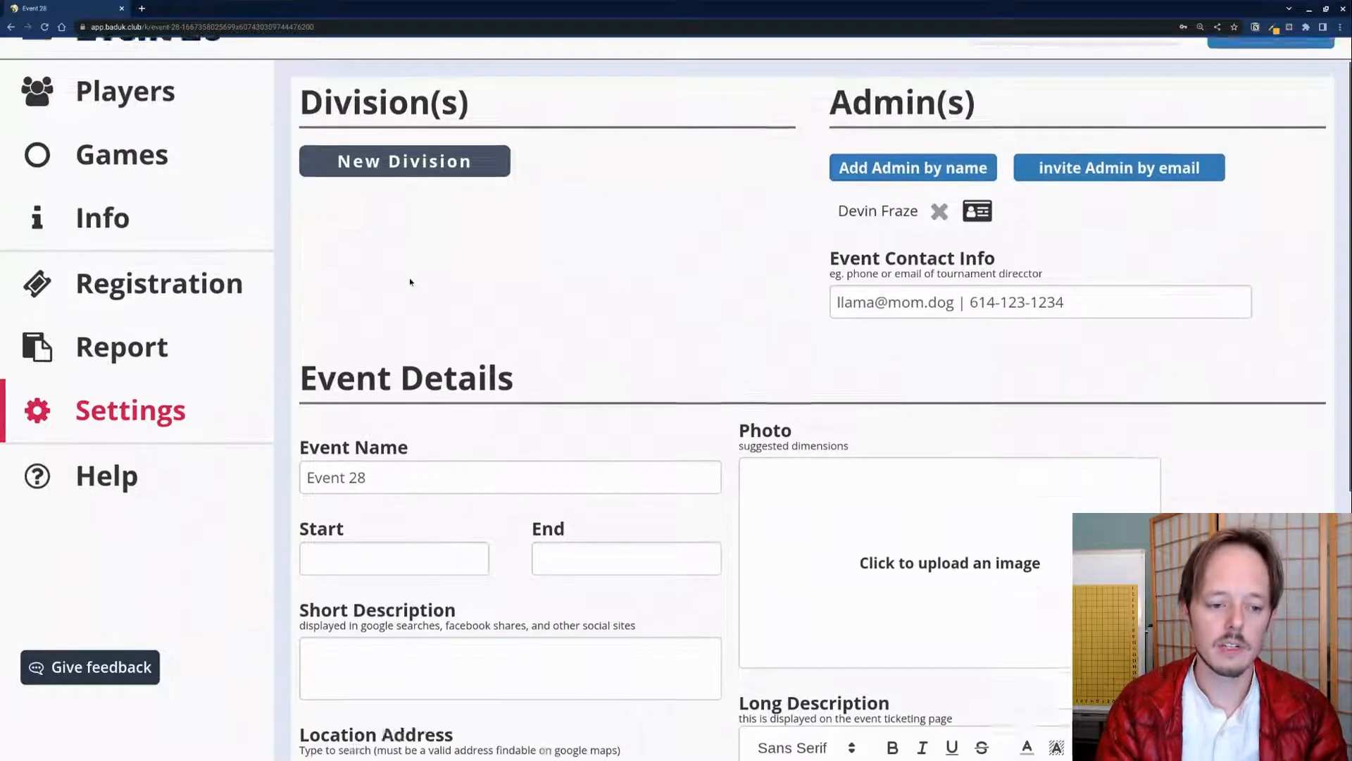
# Step: Rename the event to 'Awesome Demo Event'
pyautogui.click(396, 392)
pyautogui.hotkey('ctrl', 'a')
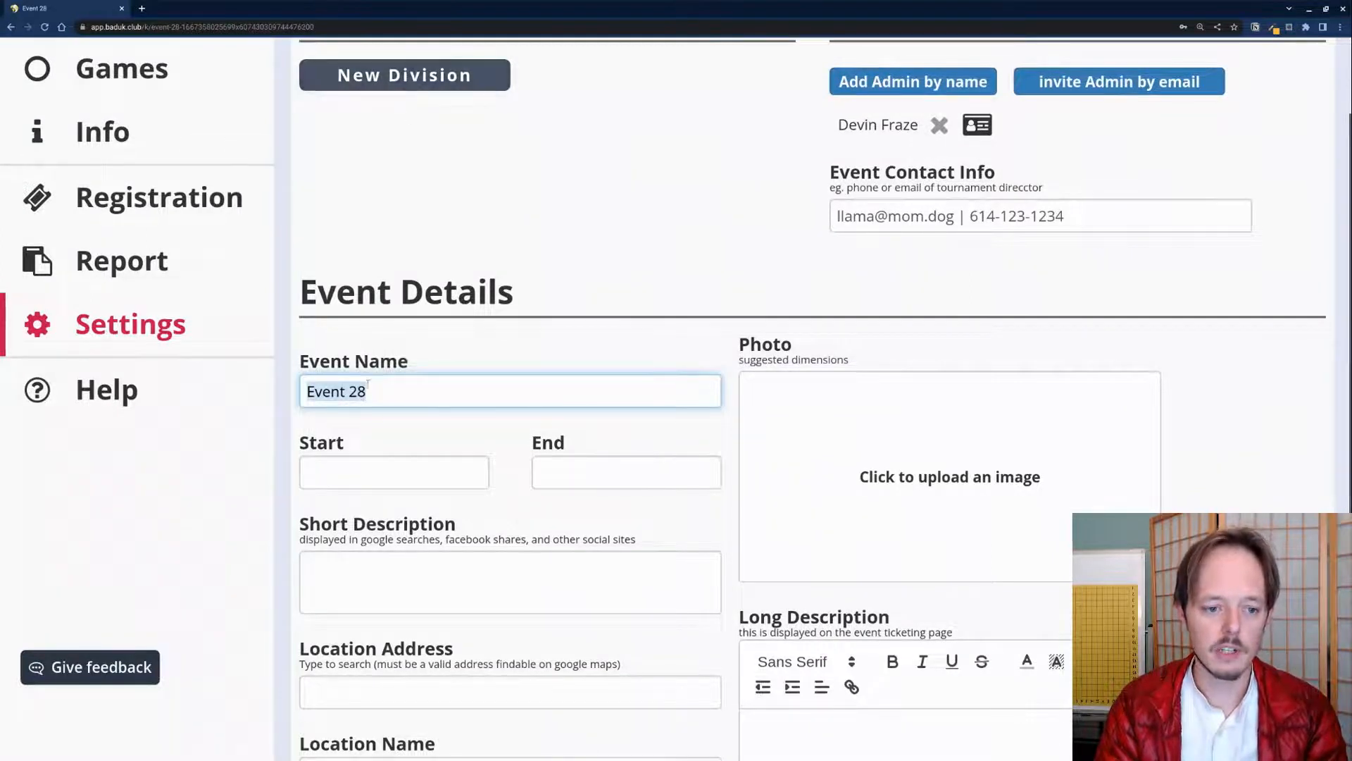
pyautogui.write('A')
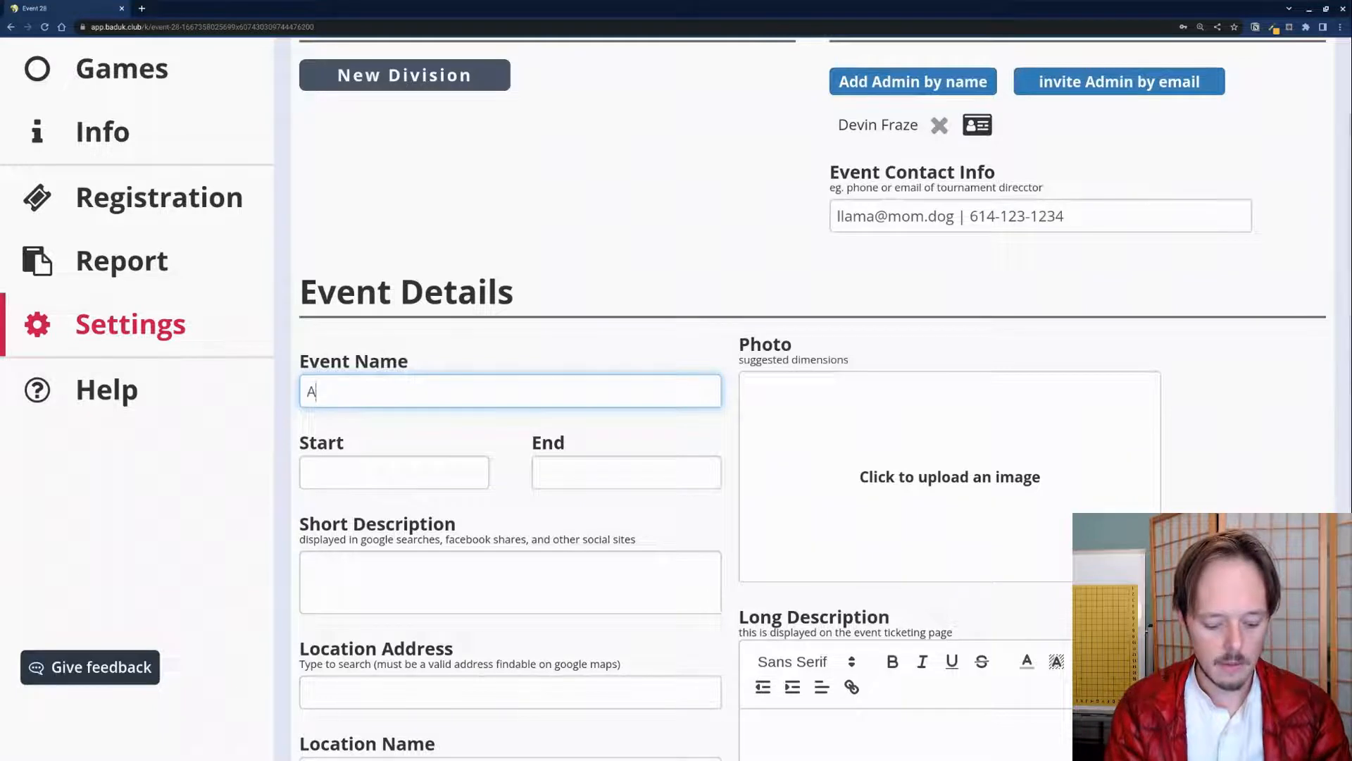
pyautogui.write('wesome Demo Event')
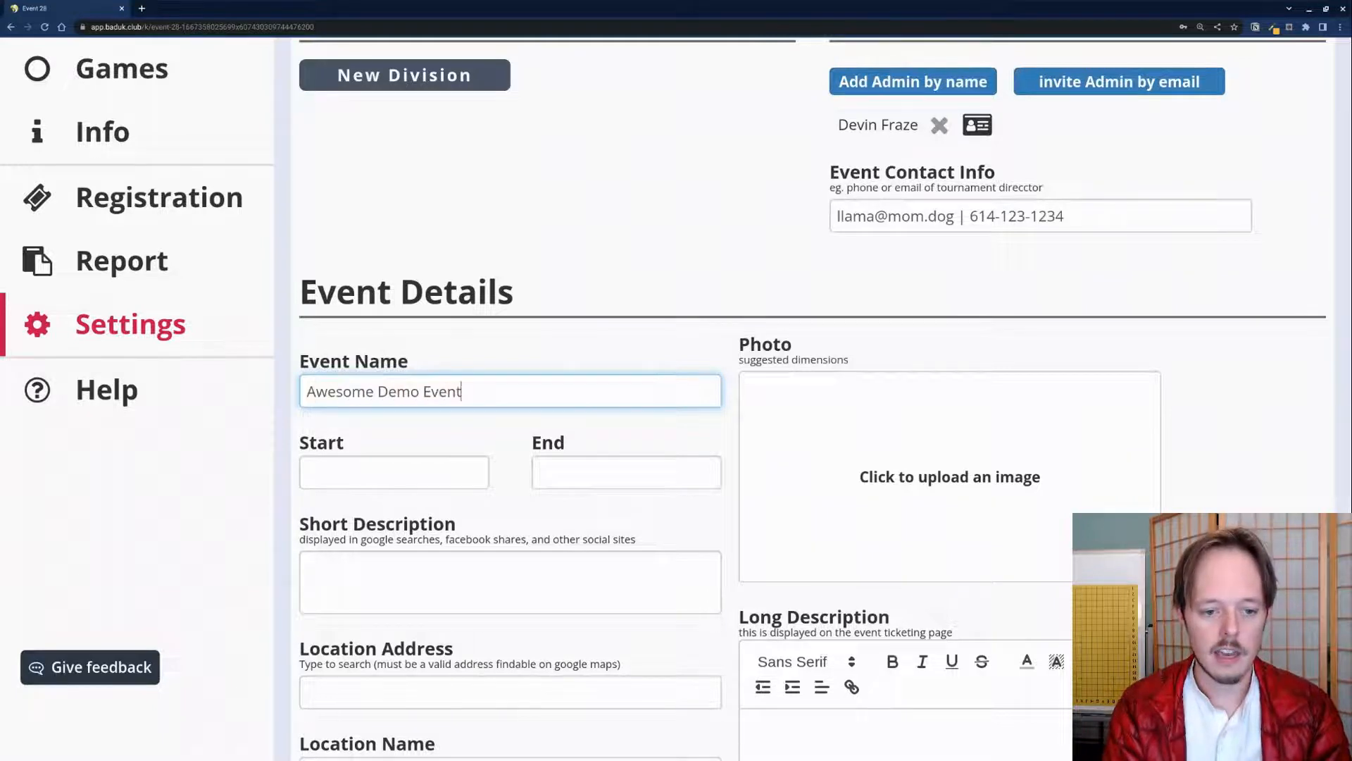
pyautogui.click(434, 374)
# Step: Set the event's start and end dates to 03/24/2023
pyautogui.scroll(2, 286, 76)
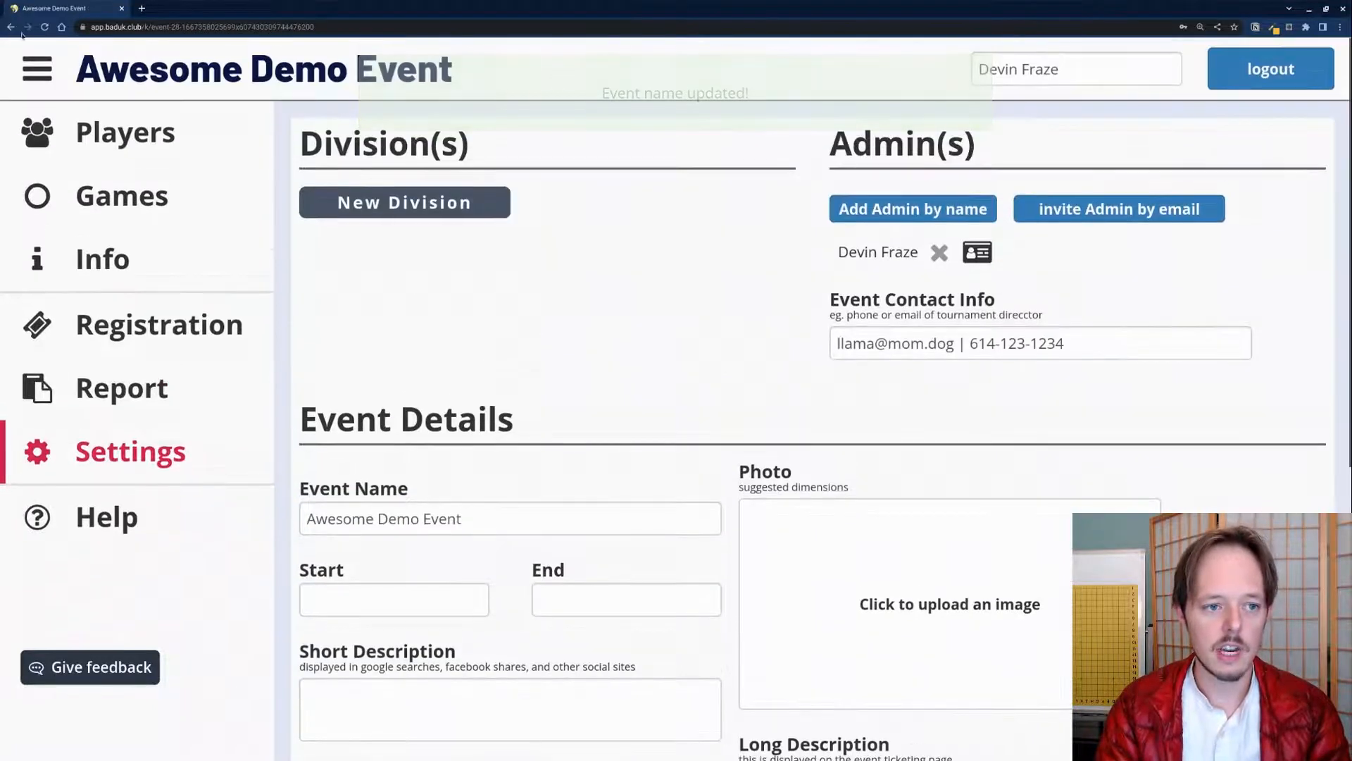
pyautogui.scroll(-3, 815, 458)
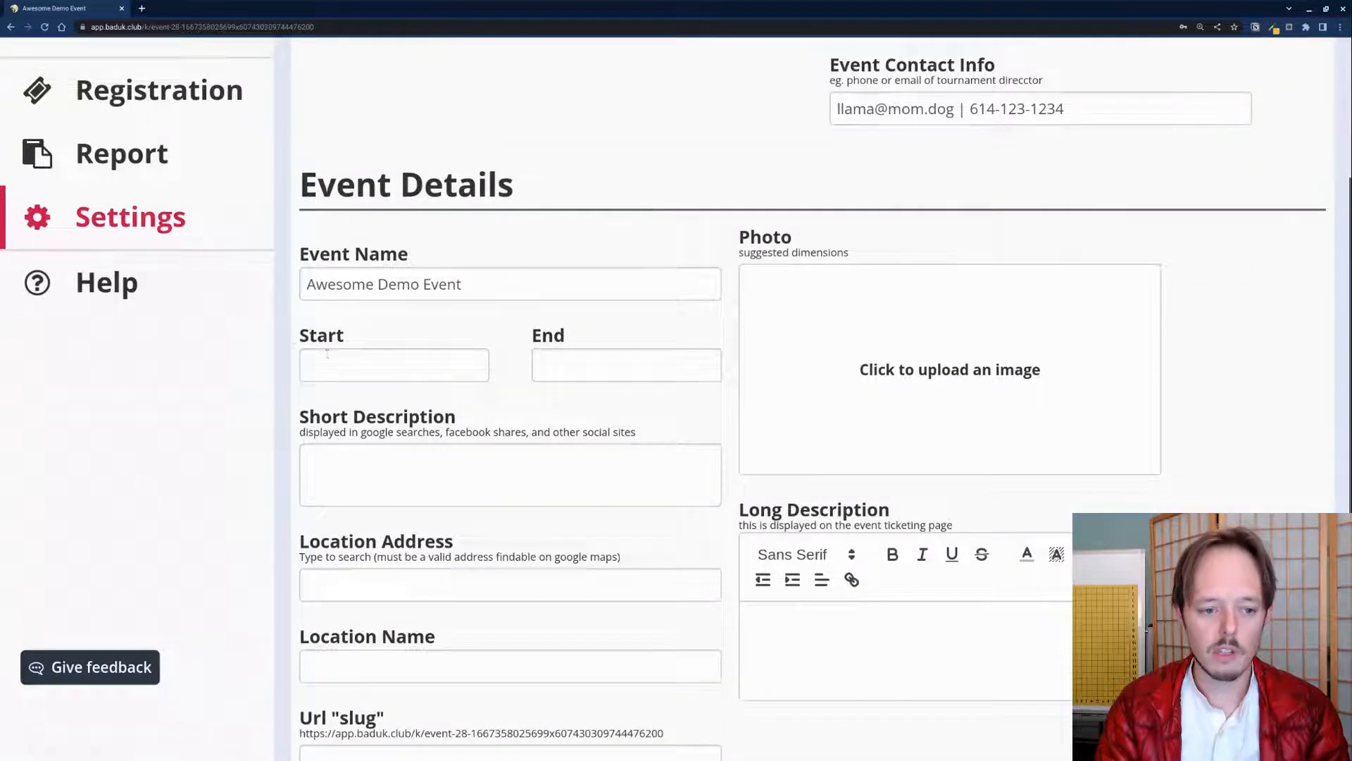
pyautogui.click(328, 353)
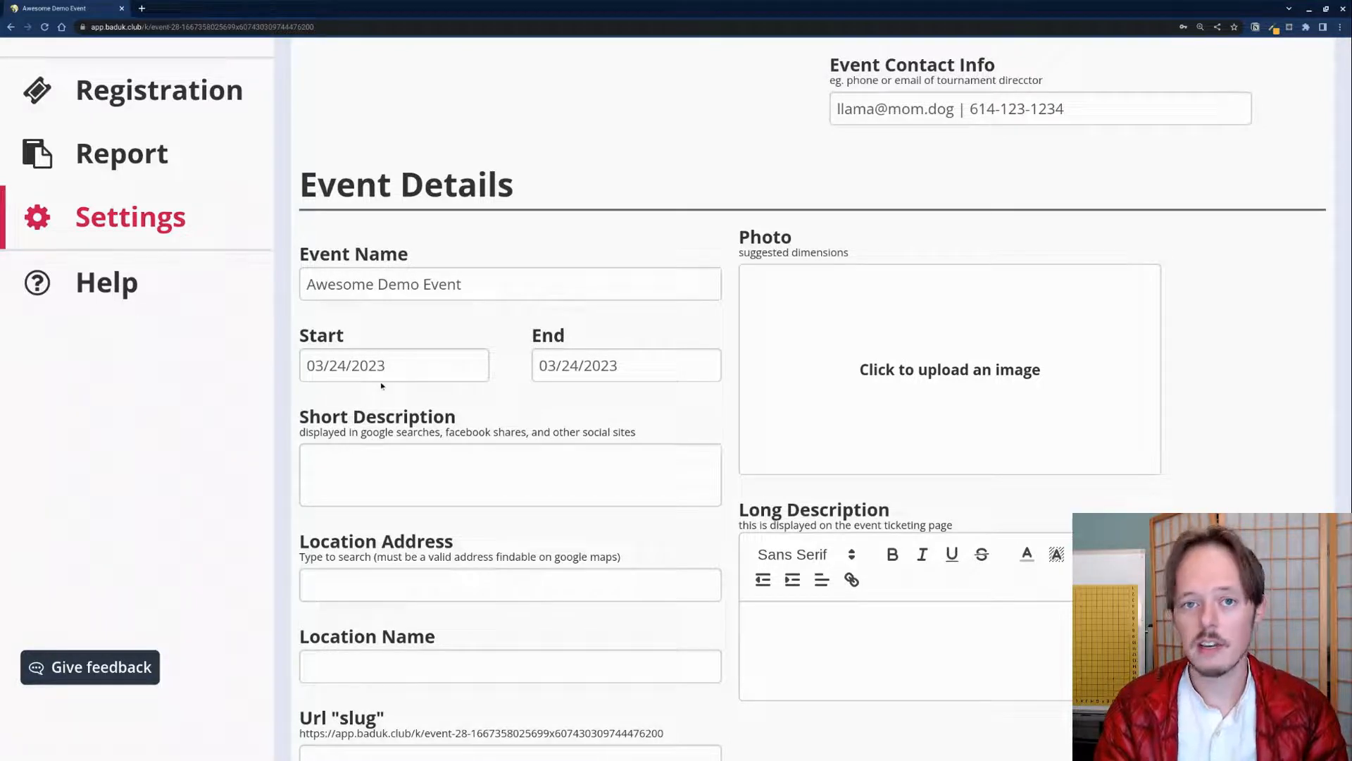
# Step: Highlight parts of the short description and other event detail text
pyautogui.scroll(-2, 365, 394)
pyautogui.click(364, 322)
pyautogui.moveTo(352, 266); pyautogui.dragTo(543, 302)
pyautogui.moveTo(338, 405); pyautogui.dragTo(531, 406)
pyautogui.click(531, 407)
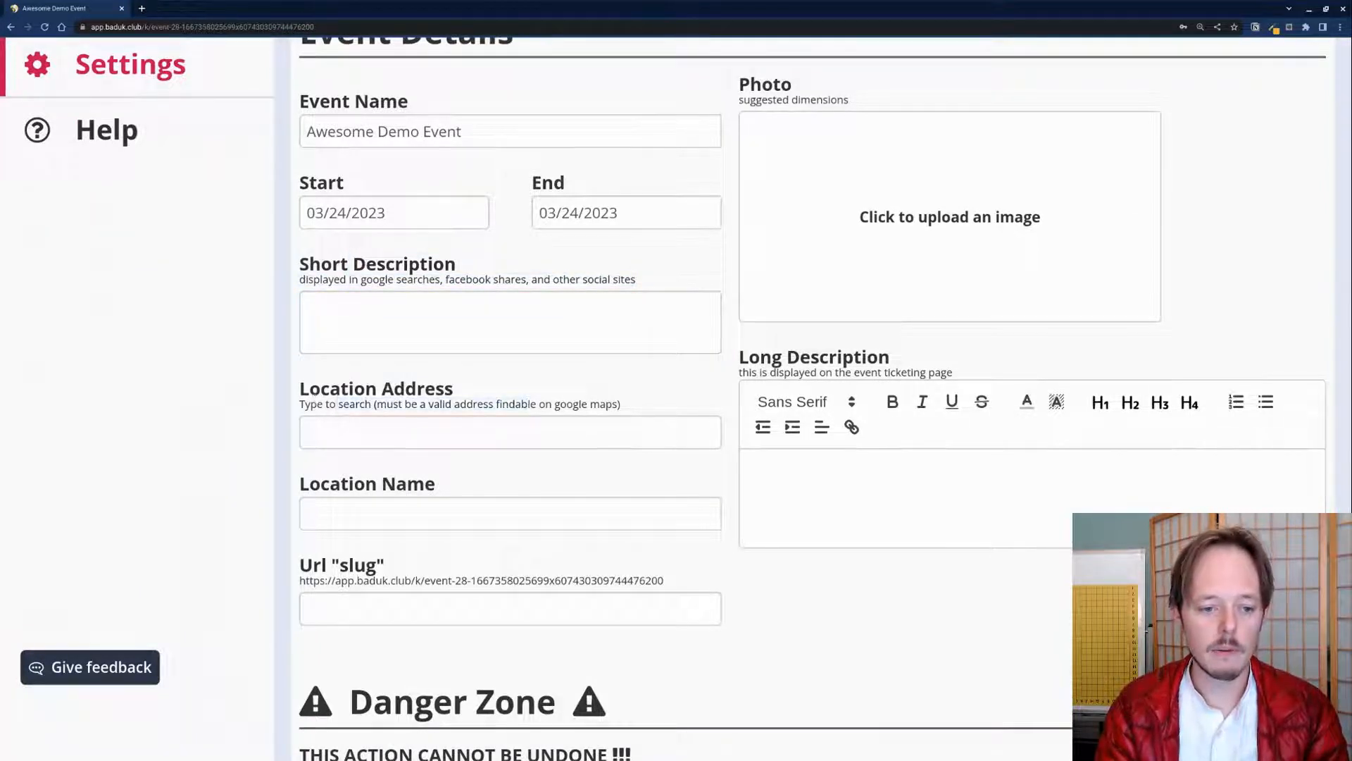
pyautogui.moveTo(349, 484); pyautogui.dragTo(422, 482)
pyautogui.click(405, 484)
pyautogui.click(421, 481)
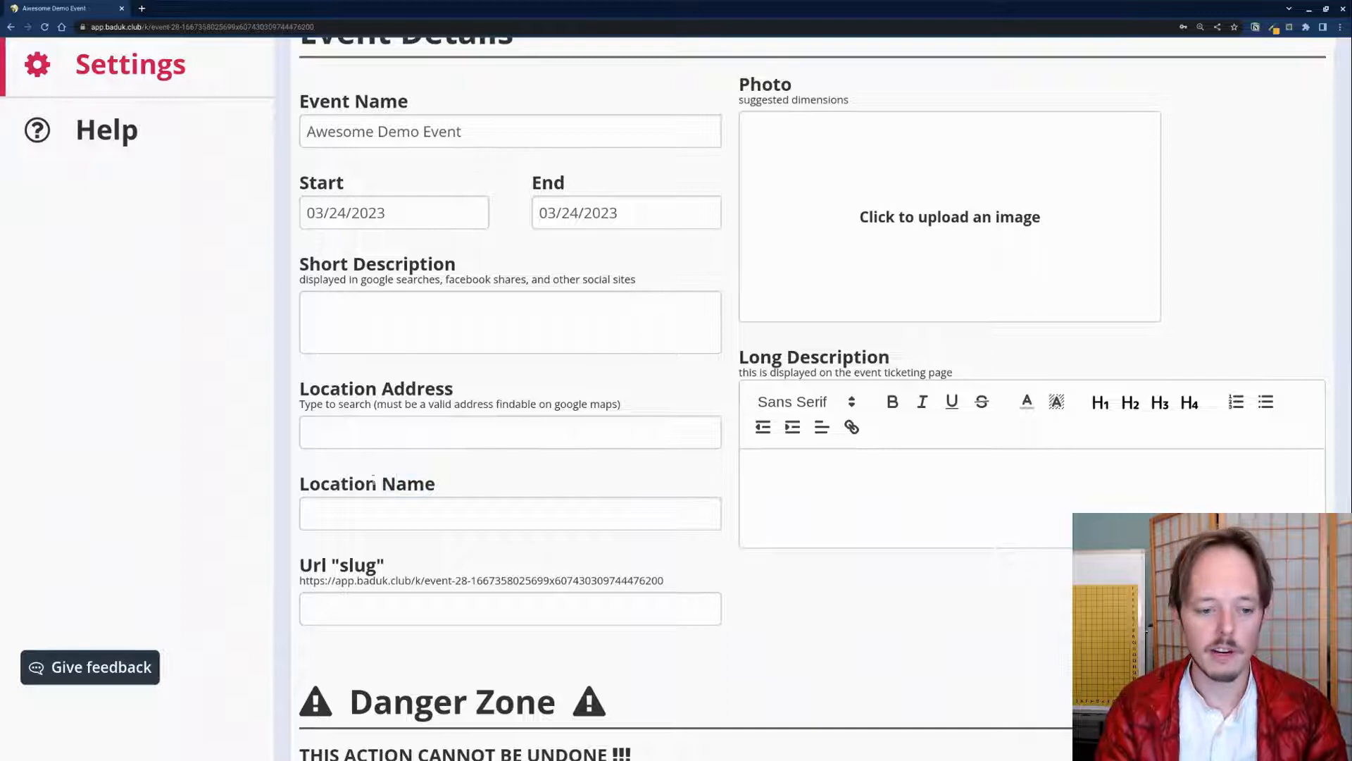
pyautogui.scroll(-1, 377, 601)
# Step: Set the event's URL slug to 'awesome-demo' and save it
pyautogui.click(427, 569)
pyautogui.moveTo(306, 547); pyautogui.dragTo(619, 548)
pyautogui.click(673, 545)
pyautogui.click(392, 574)
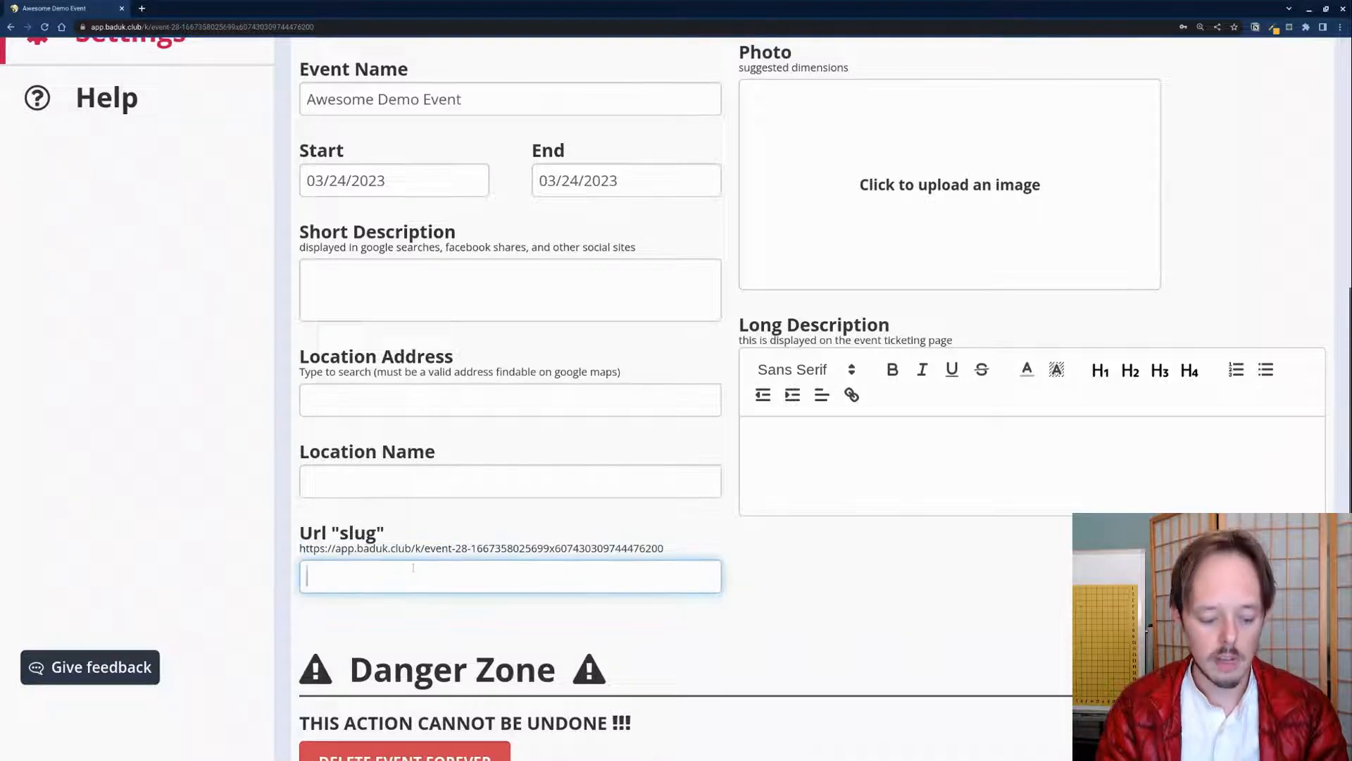
pyautogui.write('awesome-demo')
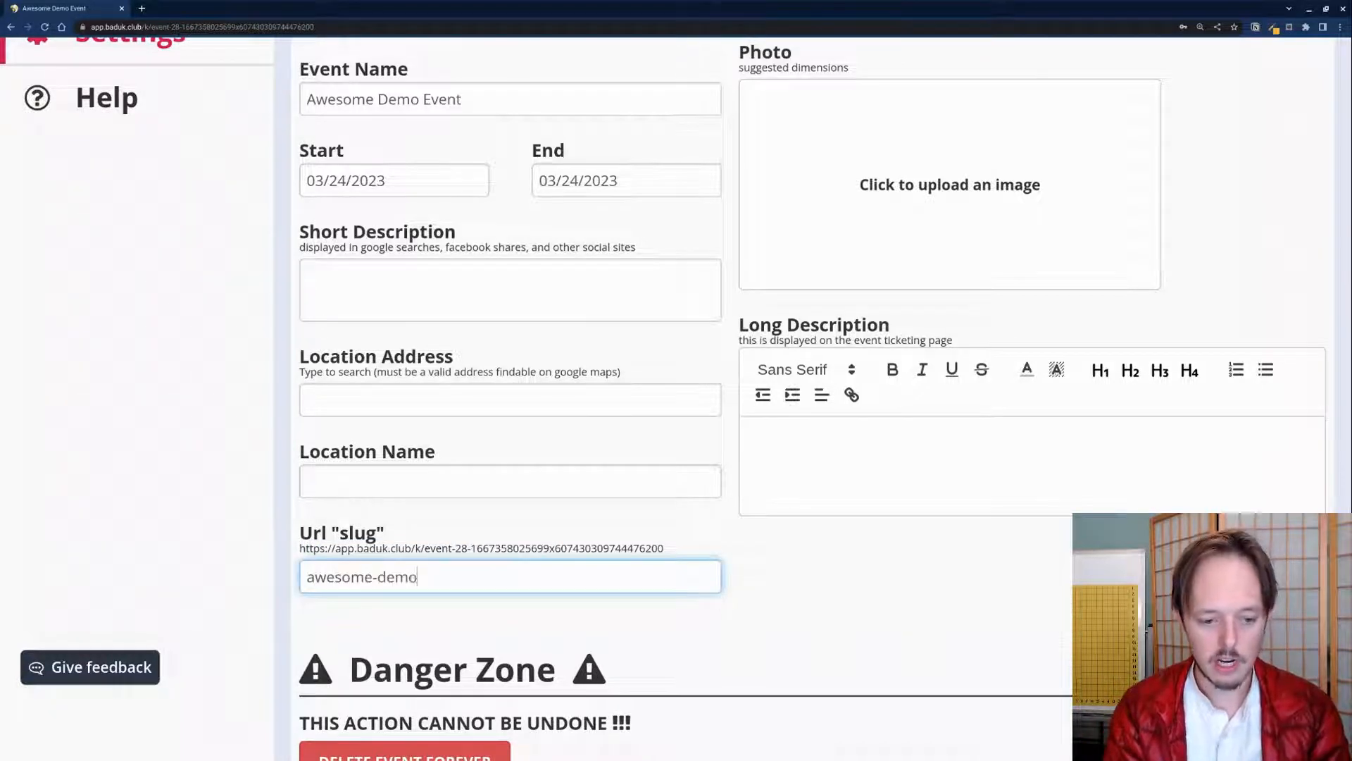
pyautogui.click(396, 549)
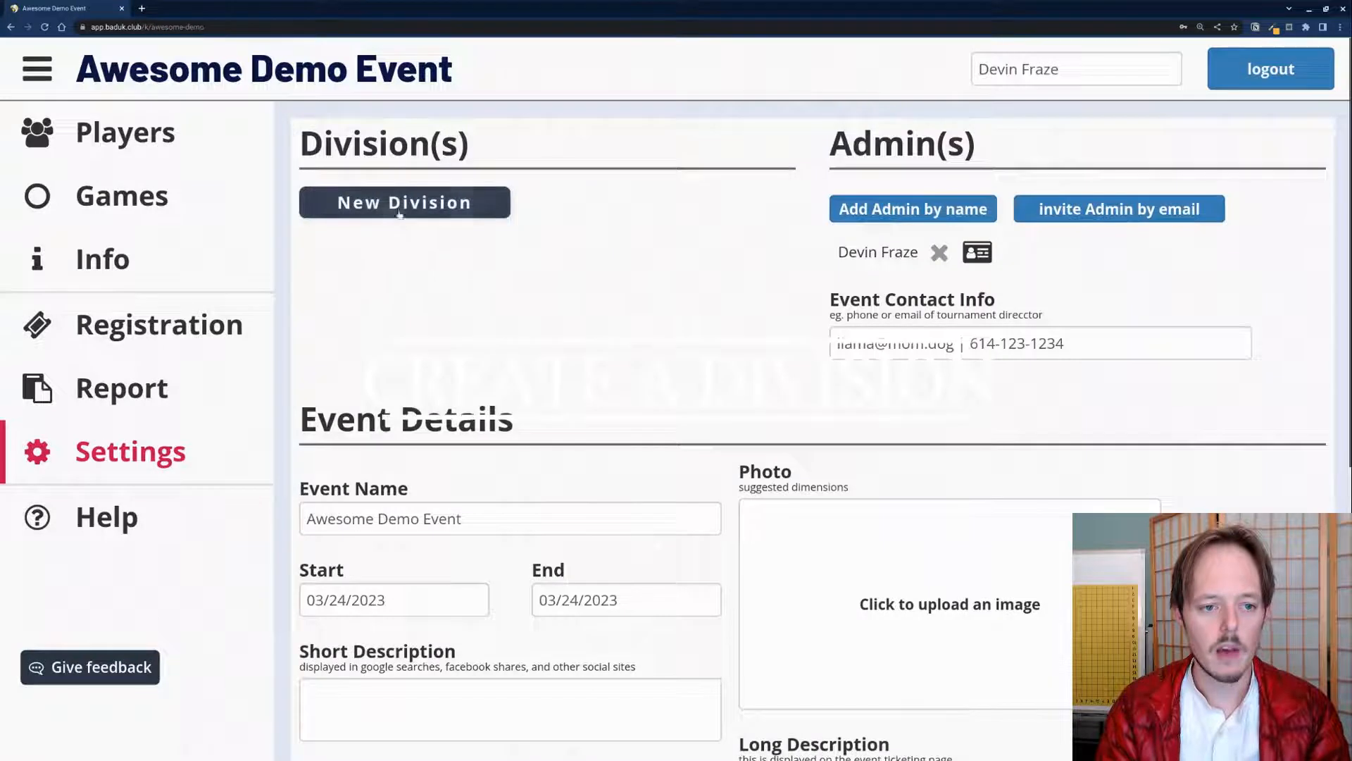
# Step: Start creating a new division for the event
pyautogui.click(398, 204)
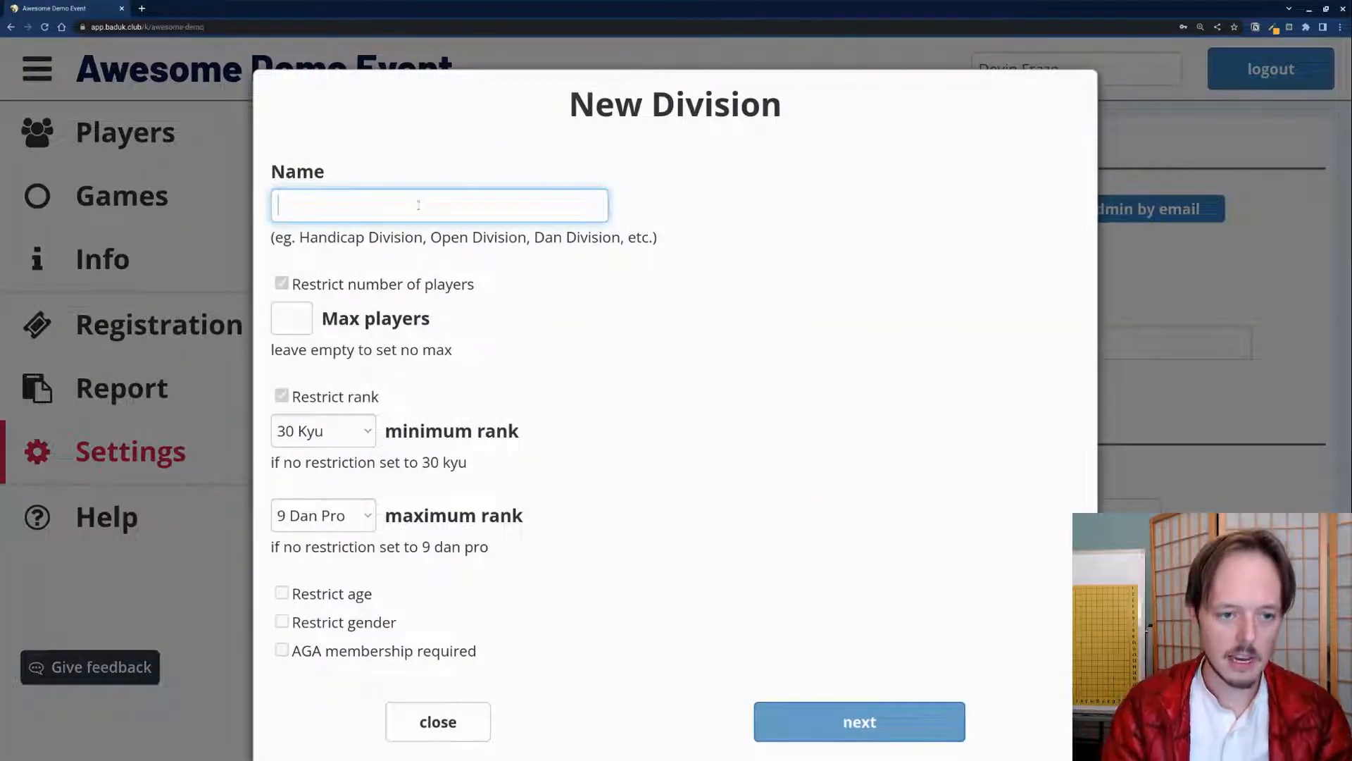
pyautogui.click(434, 169)
pyautogui.click(445, 208)
pyautogui.click(497, 268)
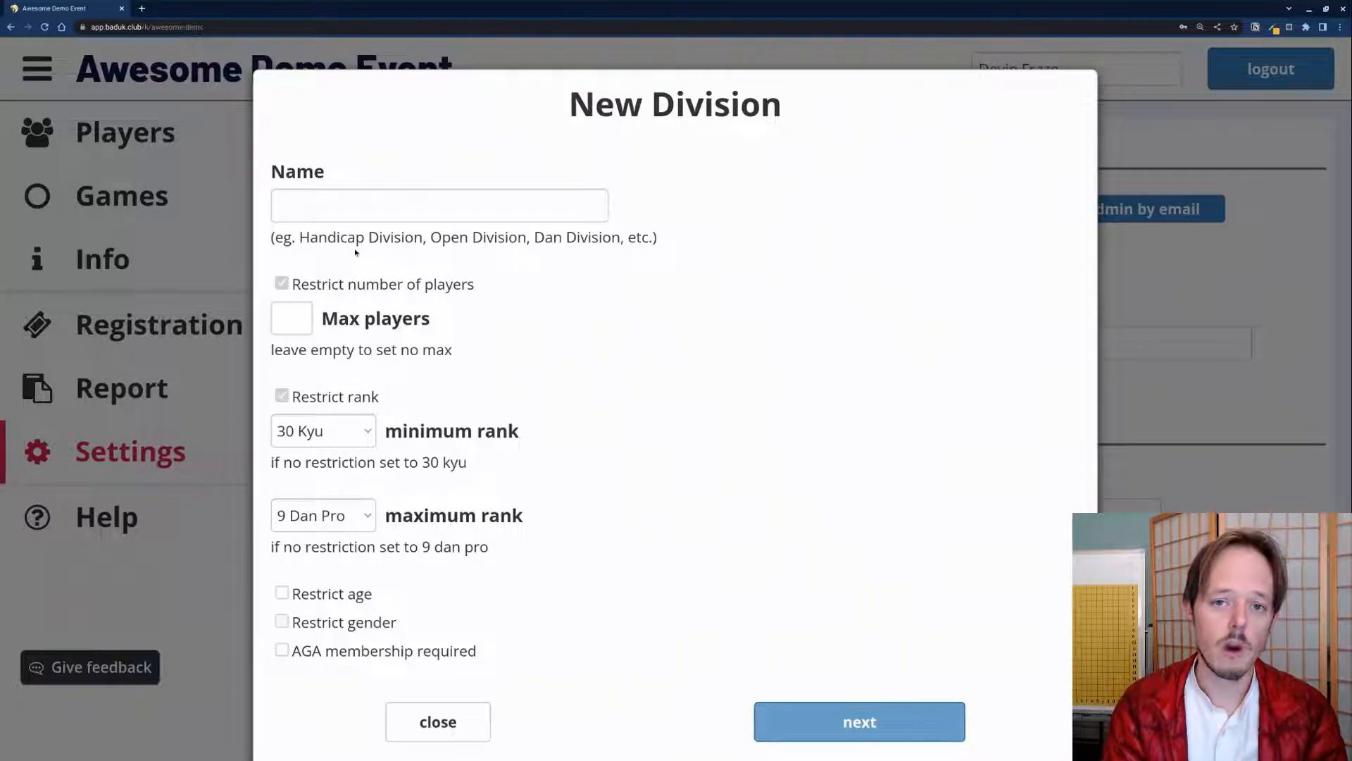
# Step: Name the division 'Main Division' and advance to its time and rules settings
pyautogui.click(356, 206)
pyautogui.click(375, 176)
pyautogui.moveTo(431, 238); pyautogui.dragTo(526, 238)
pyautogui.moveTo(299, 237); pyautogui.dragTo(423, 238)
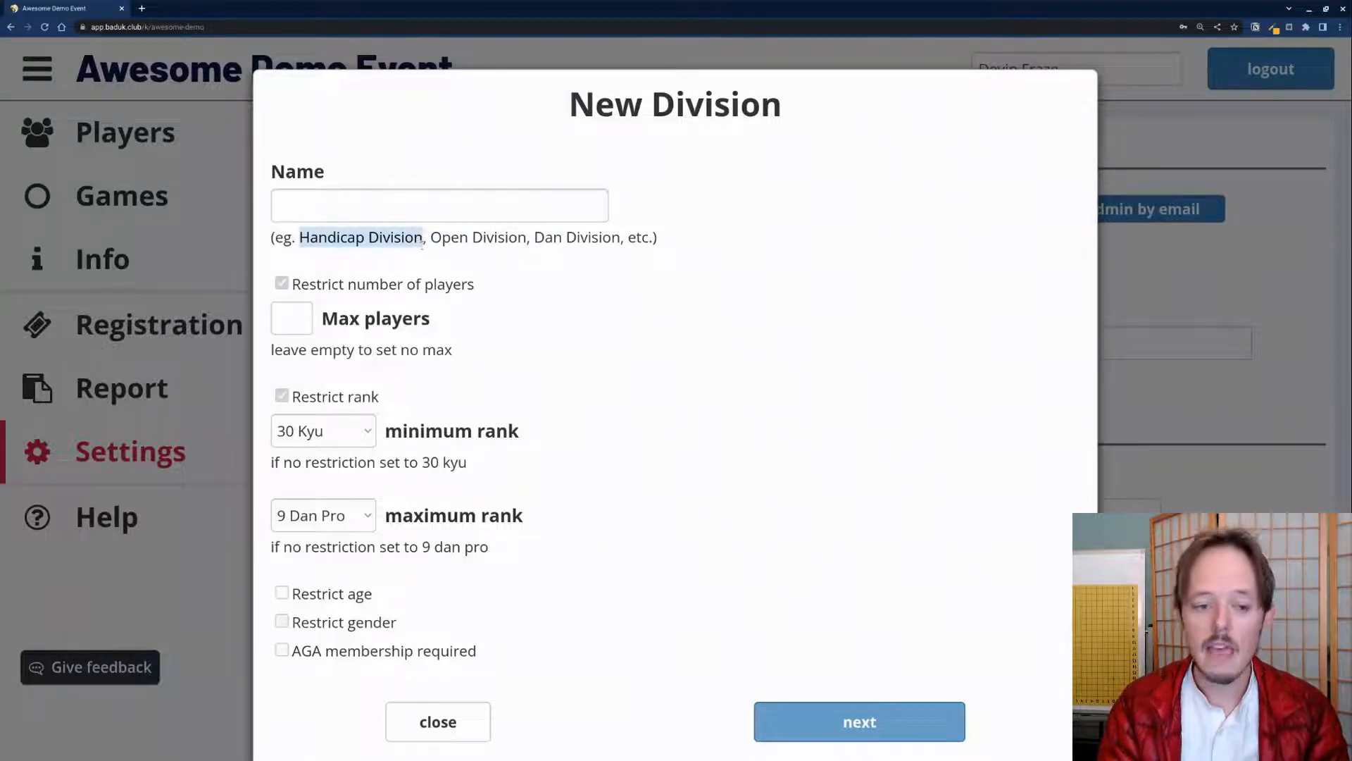
pyautogui.click(378, 252)
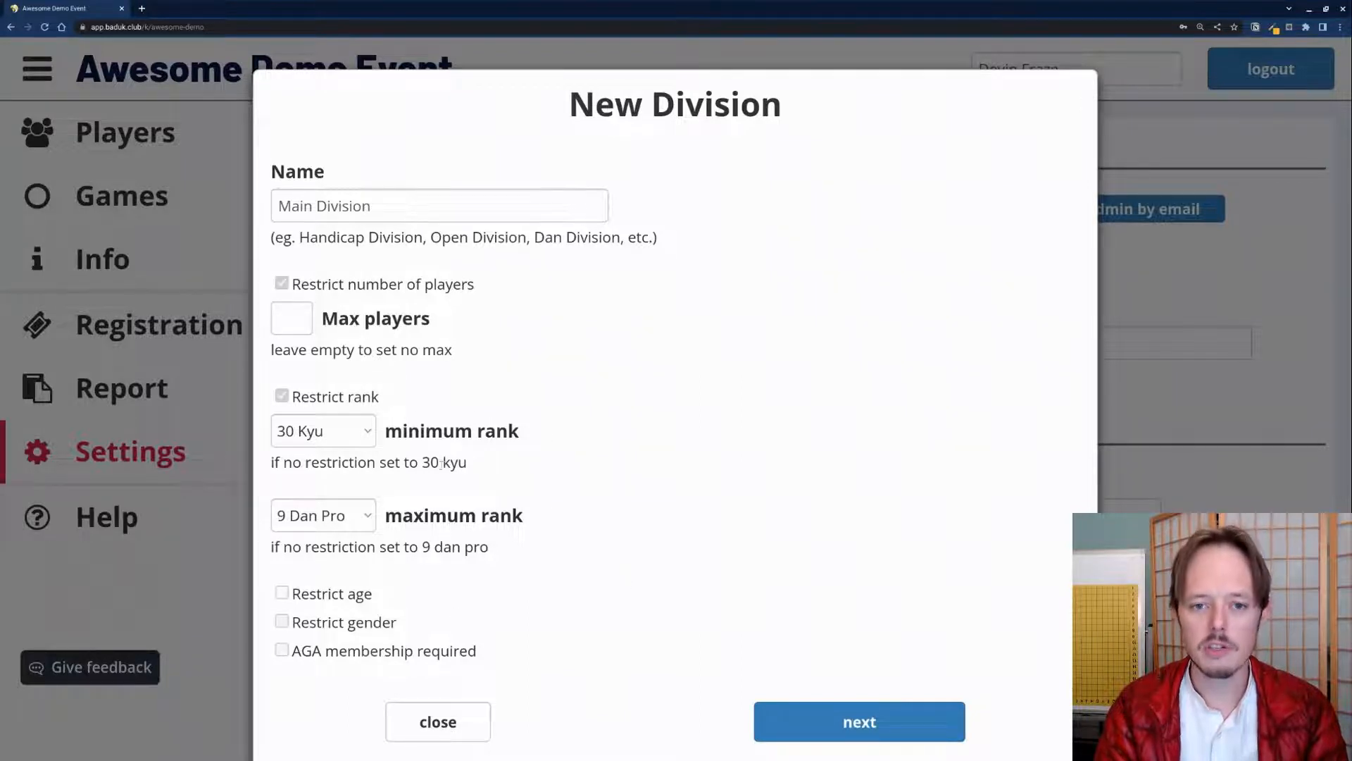
pyautogui.click(767, 718)
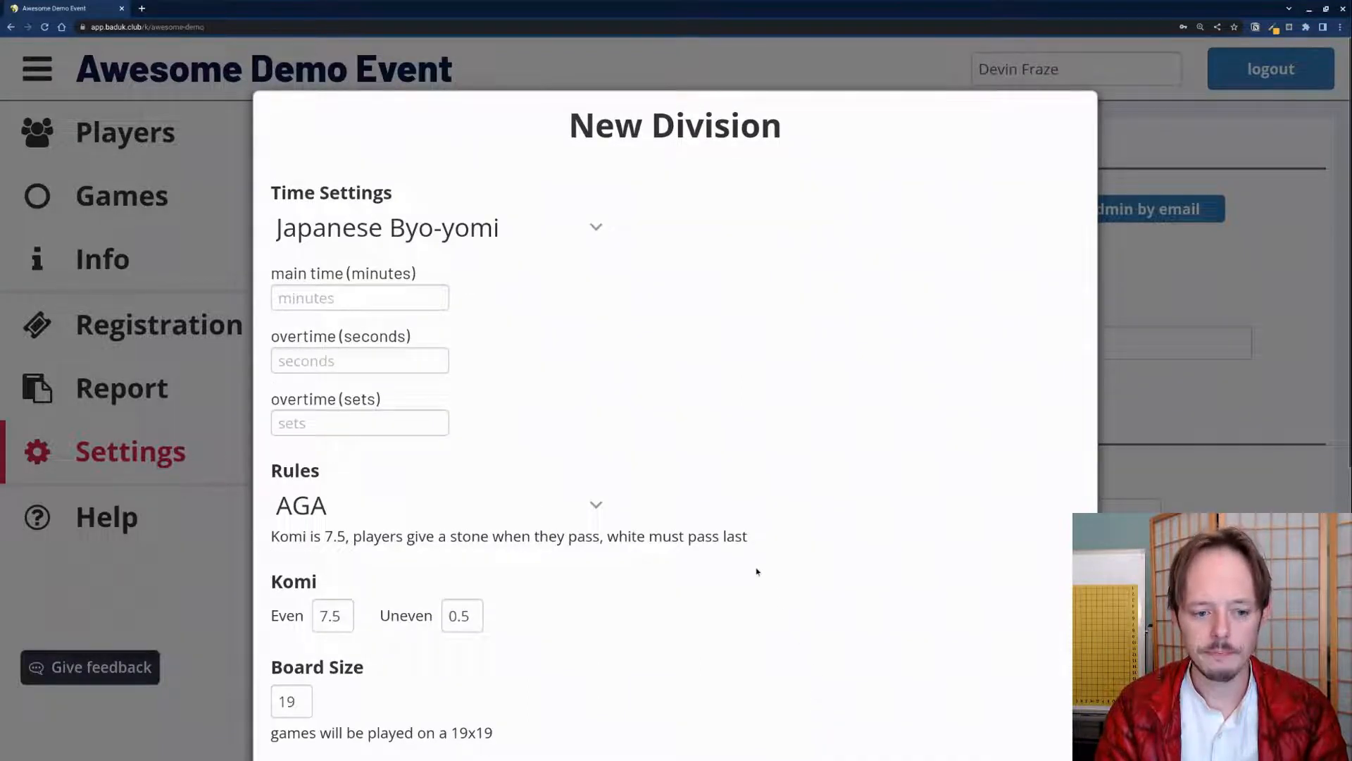
# Step: Set 45 minutes main time with 5 overtime periods of 30 seconds
pyautogui.scroll(-1, 736, 534)
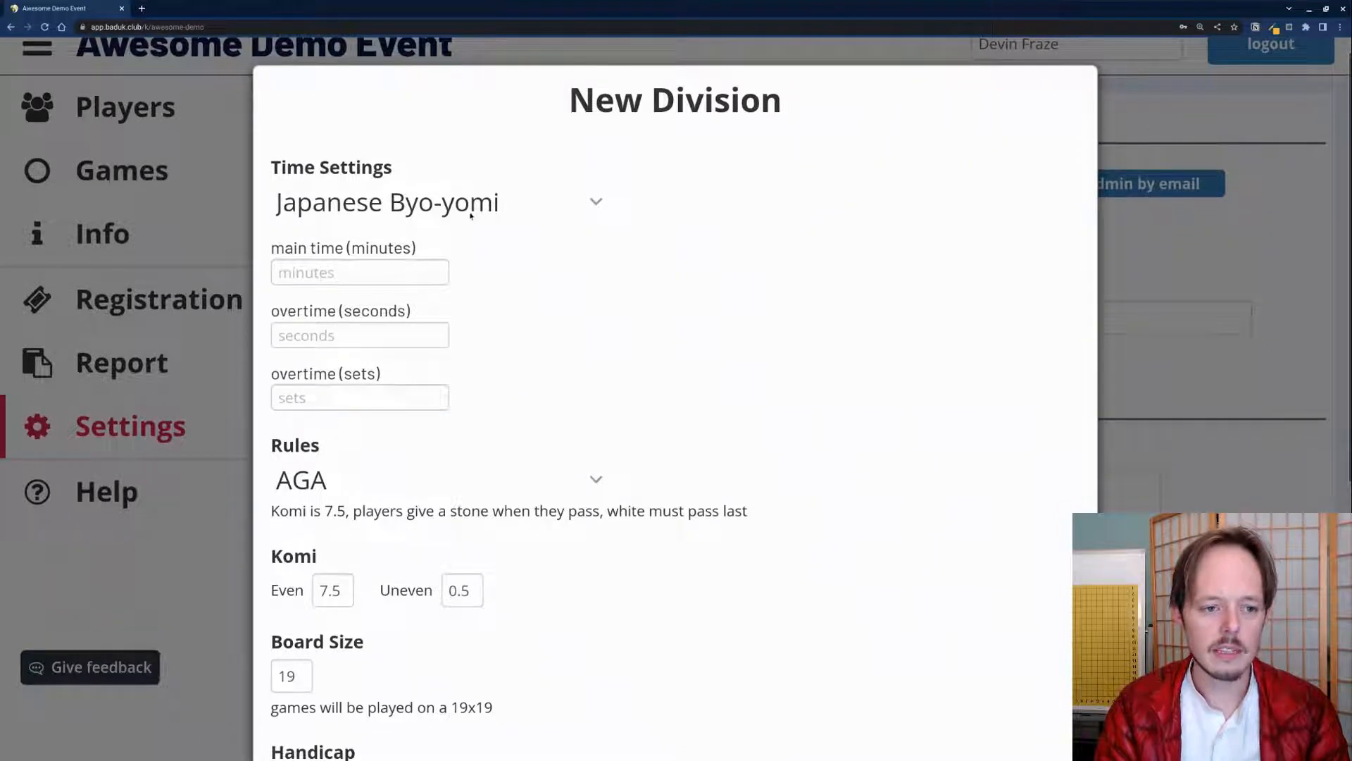
pyautogui.click(359, 272)
pyautogui.write('45')
pyautogui.click(356, 334)
pyautogui.write('0')
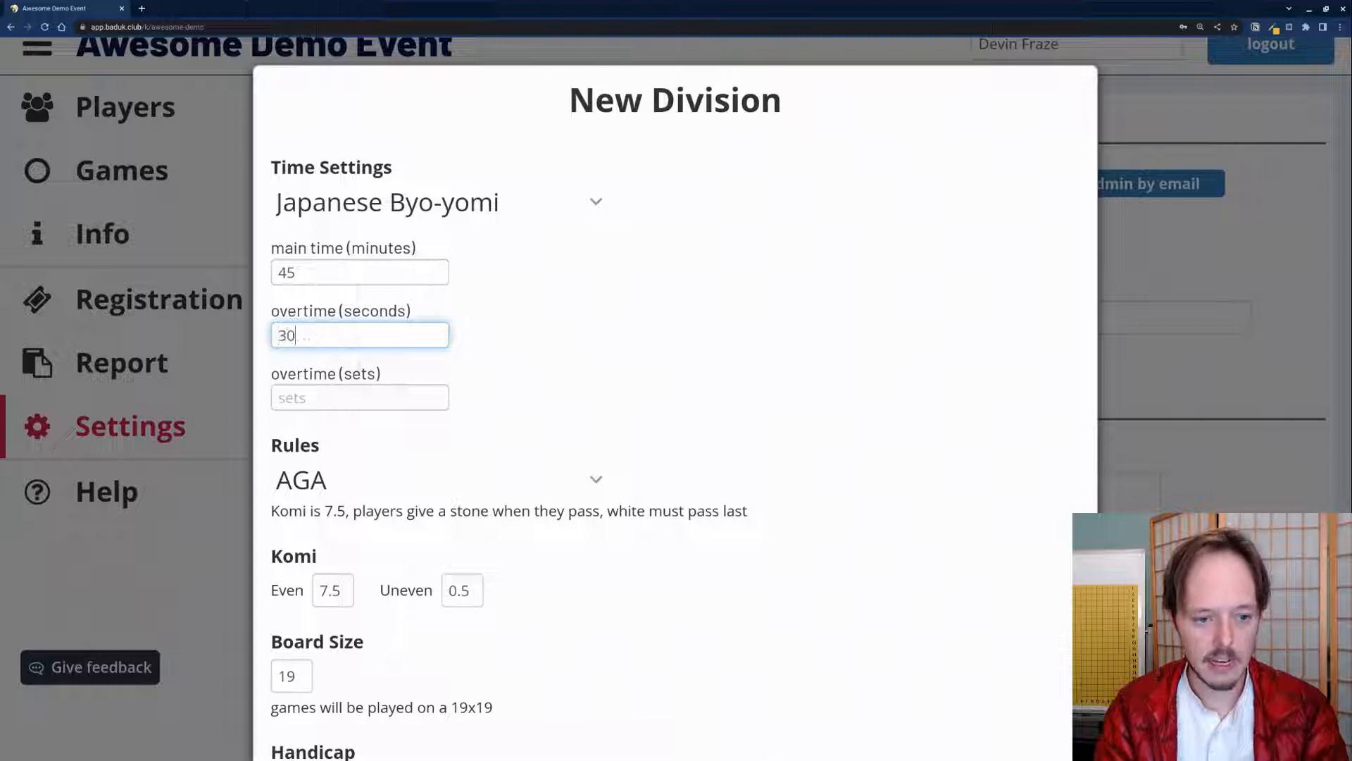
pyautogui.click(332, 398)
pyautogui.write('5')
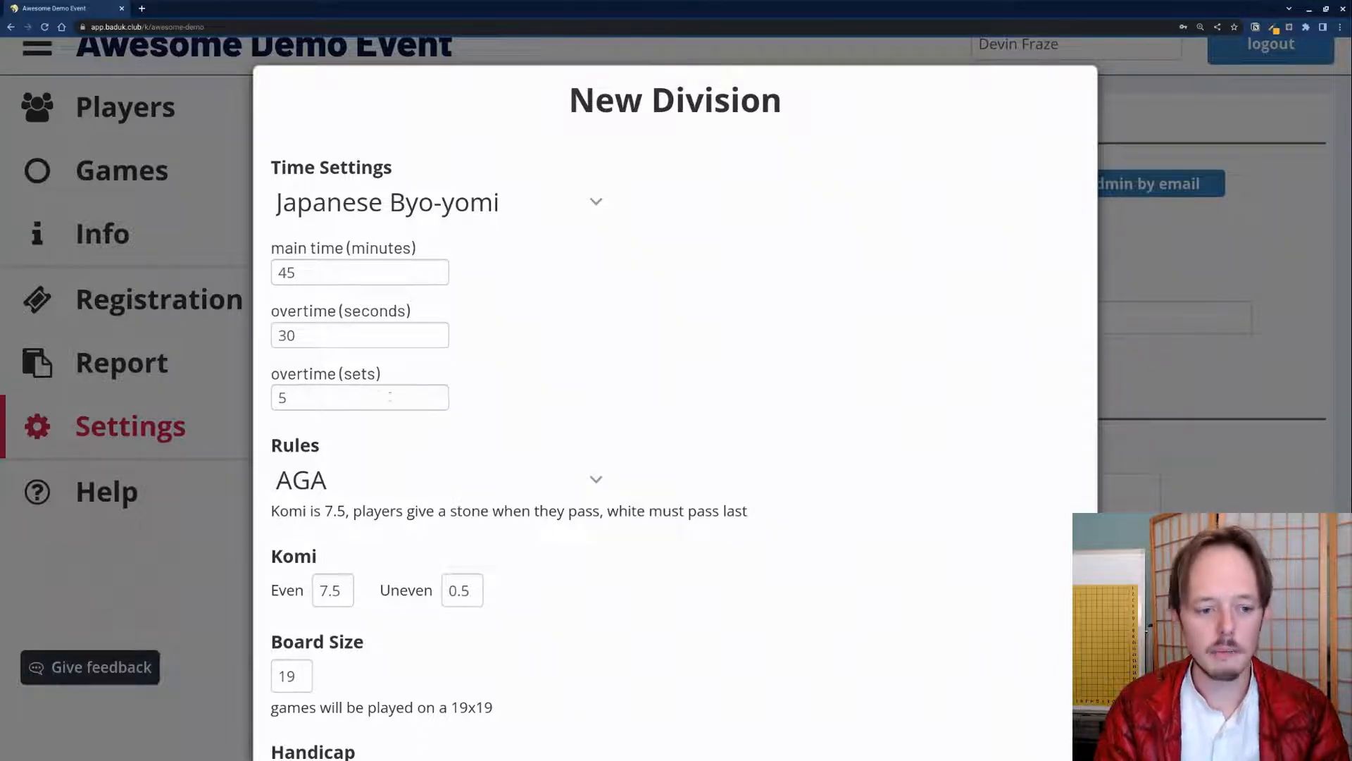
# Step: Keep AGA rules, Don't Adjust handicap and Self-pair pairing, then continue to registration
pyautogui.scroll(-2, 390, 396)
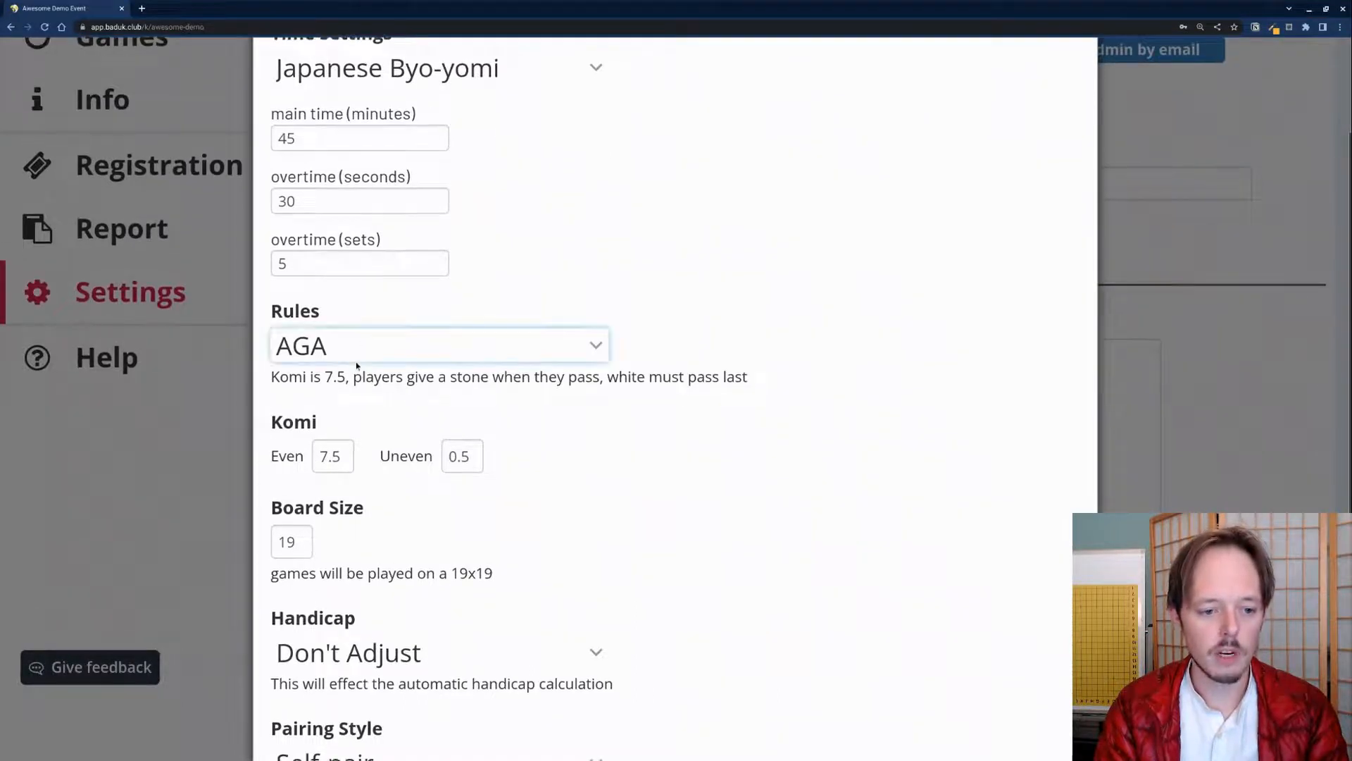
pyautogui.scroll(-2, 796, 425)
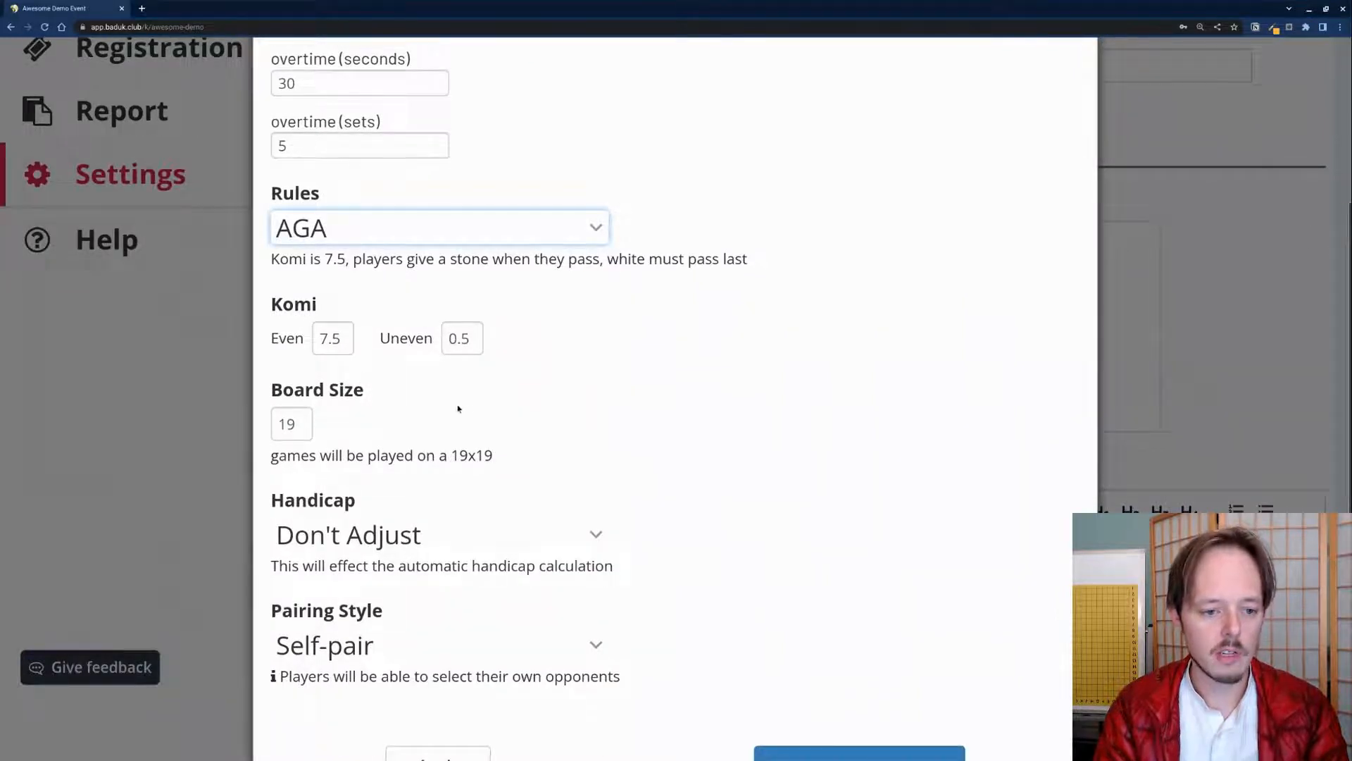
pyautogui.scroll(-1, 457, 409)
pyautogui.scroll(-2, 443, 359)
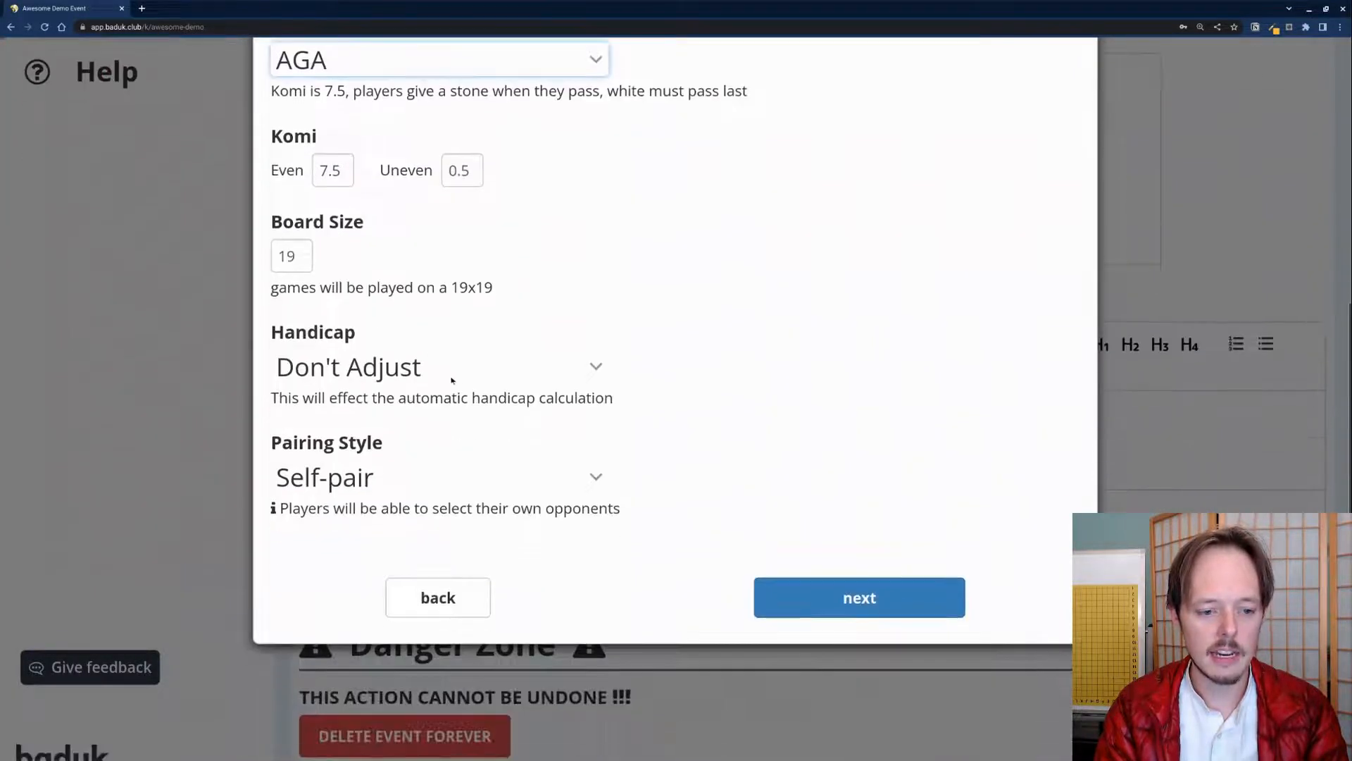
pyautogui.click(399, 381)
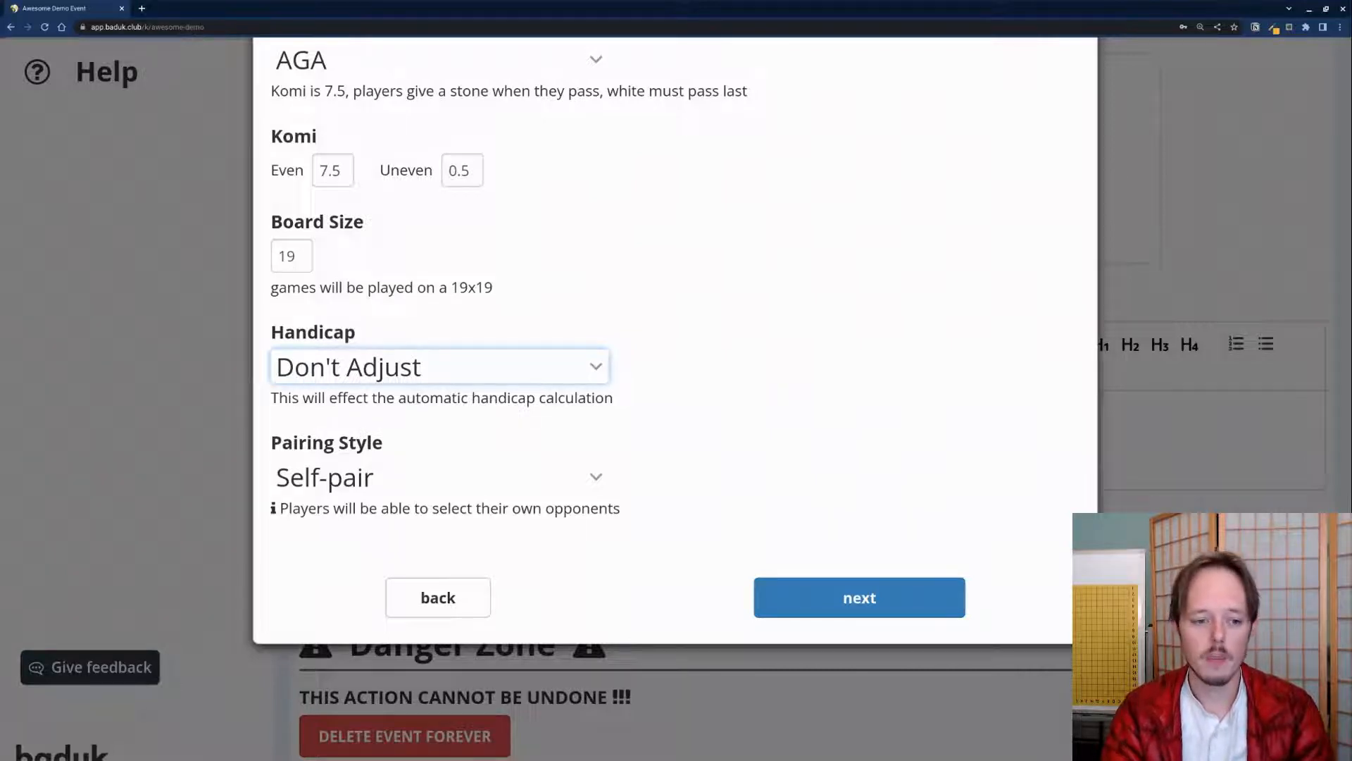
pyautogui.click(337, 477)
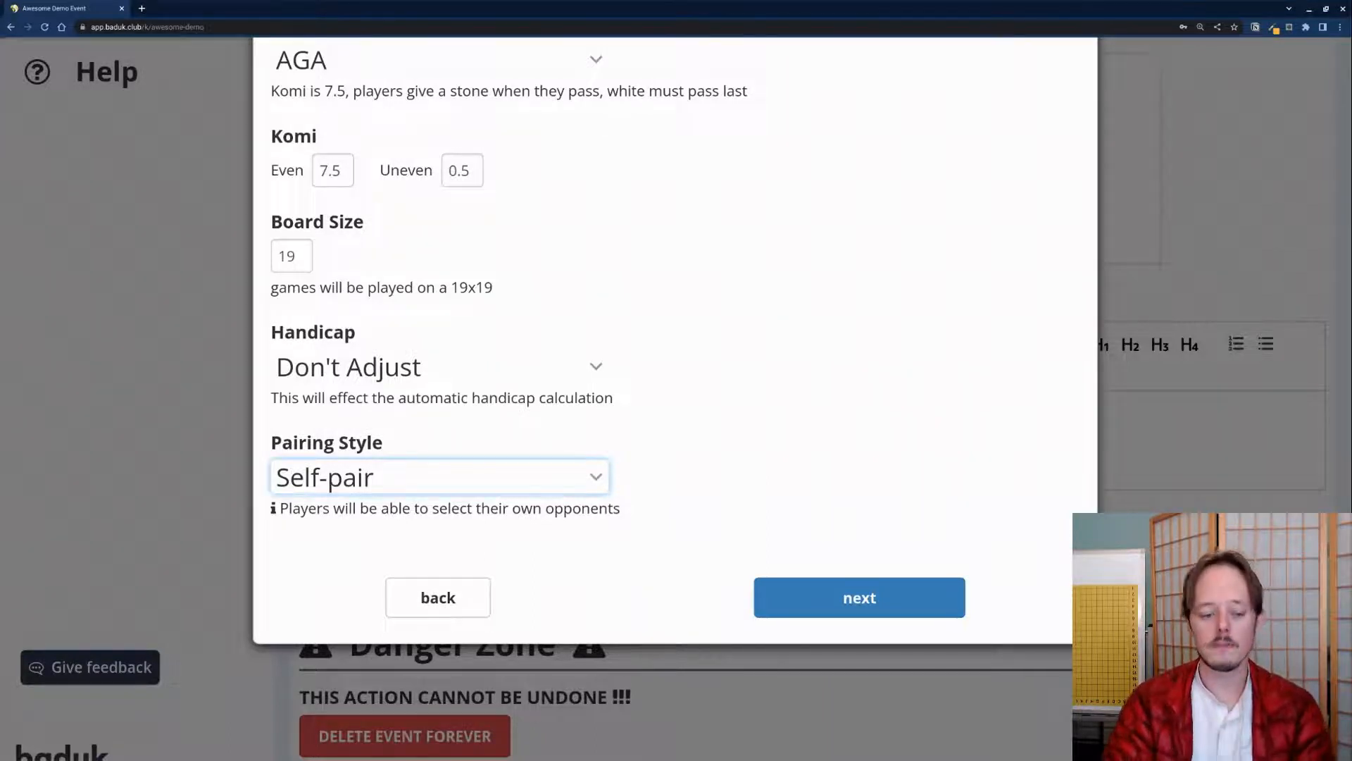
pyautogui.click(794, 605)
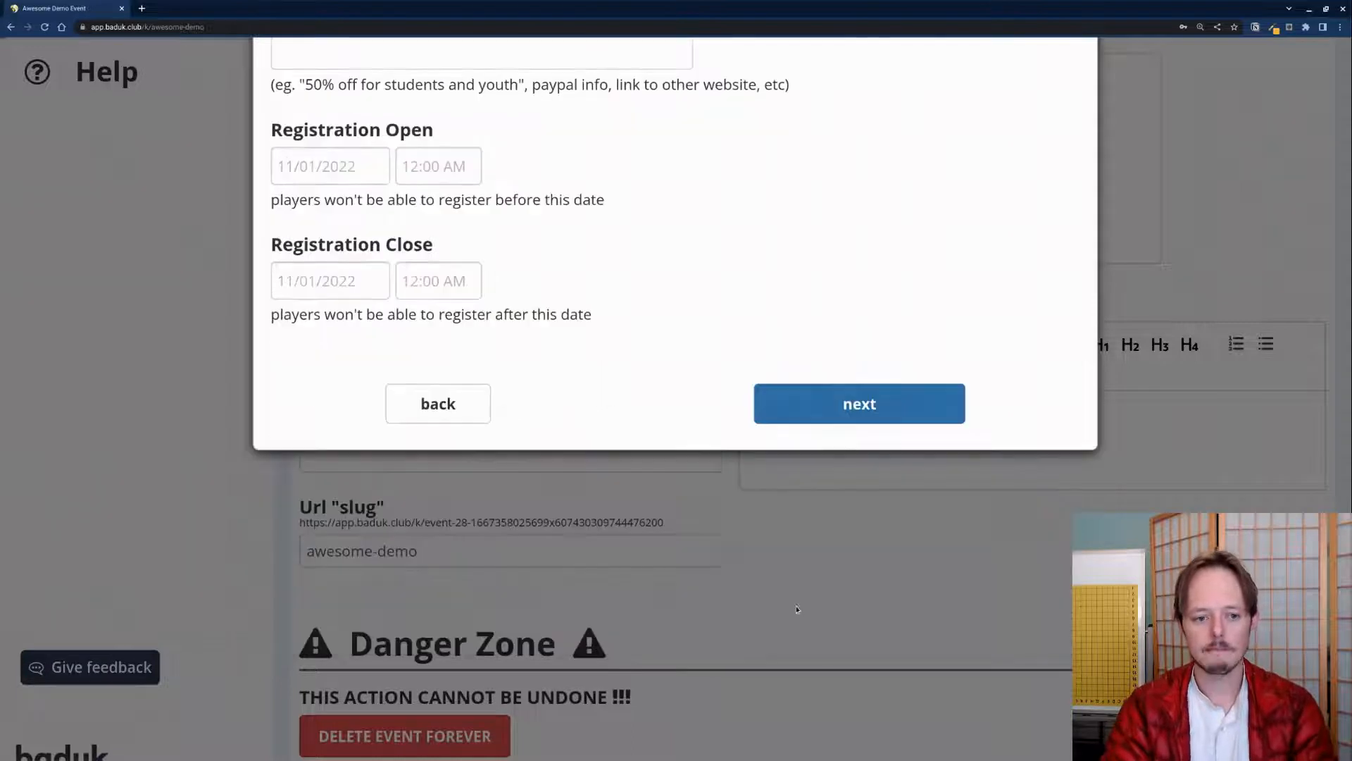
# Step: Leave the $0.00 ticket cost and default registration dates unchanged, then continue to awards
pyautogui.scroll(4, 564, 402)
pyautogui.scroll(3, 572, 399)
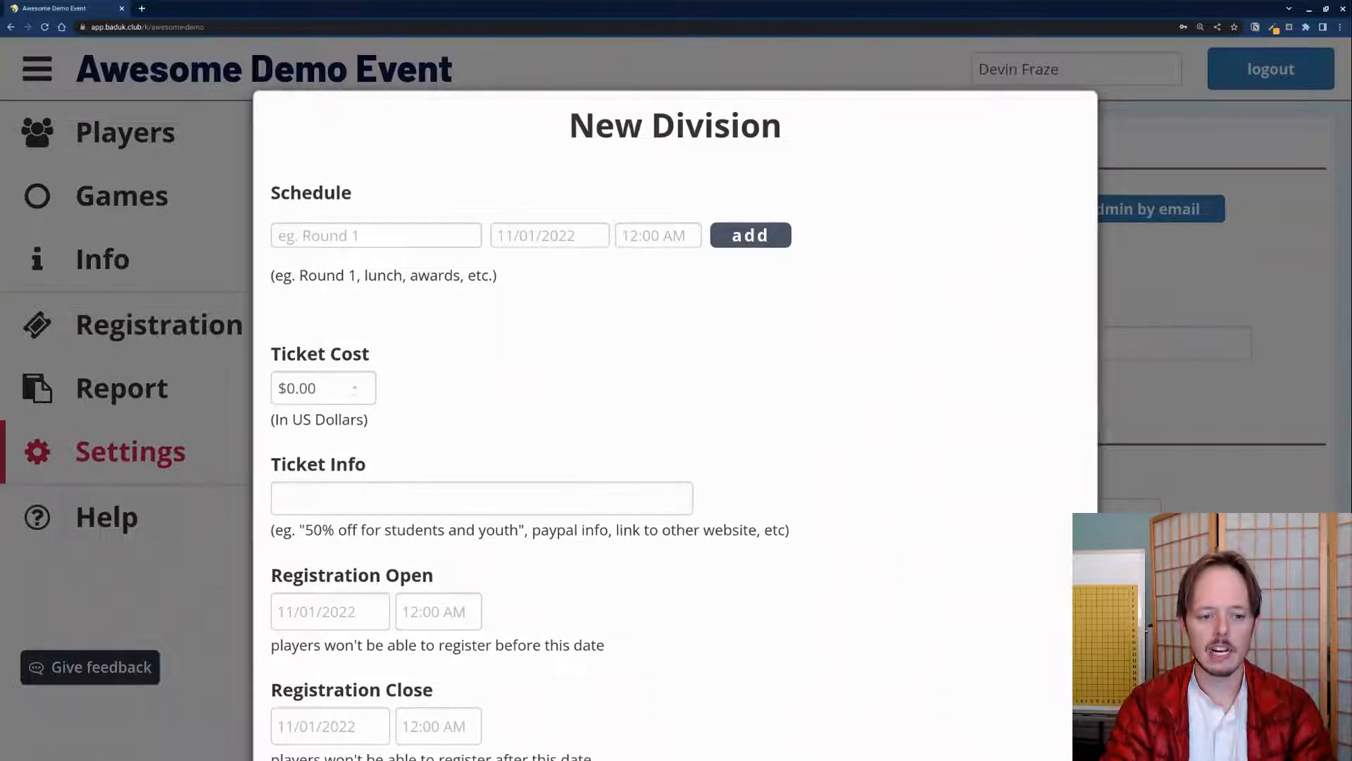
pyautogui.scroll(-2, 335, 289)
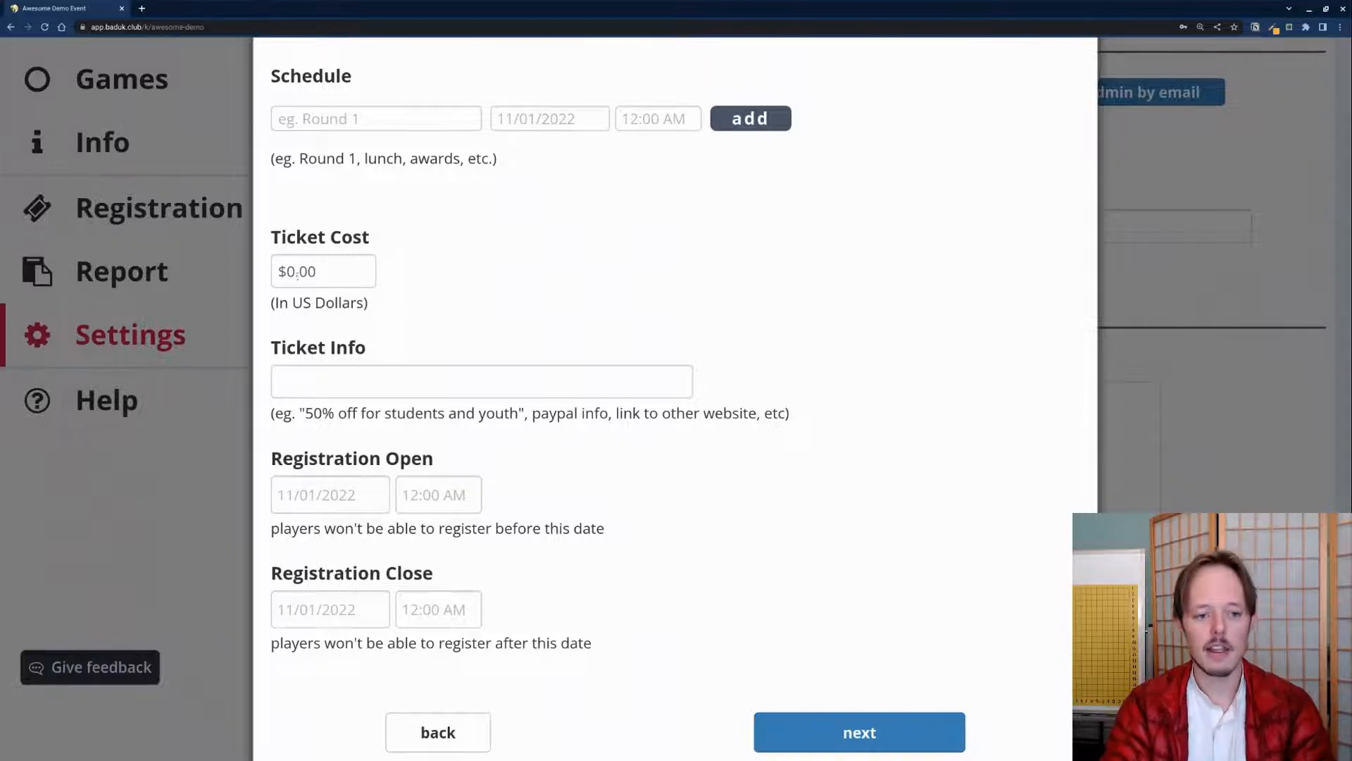
pyautogui.scroll(-2, 291, 333)
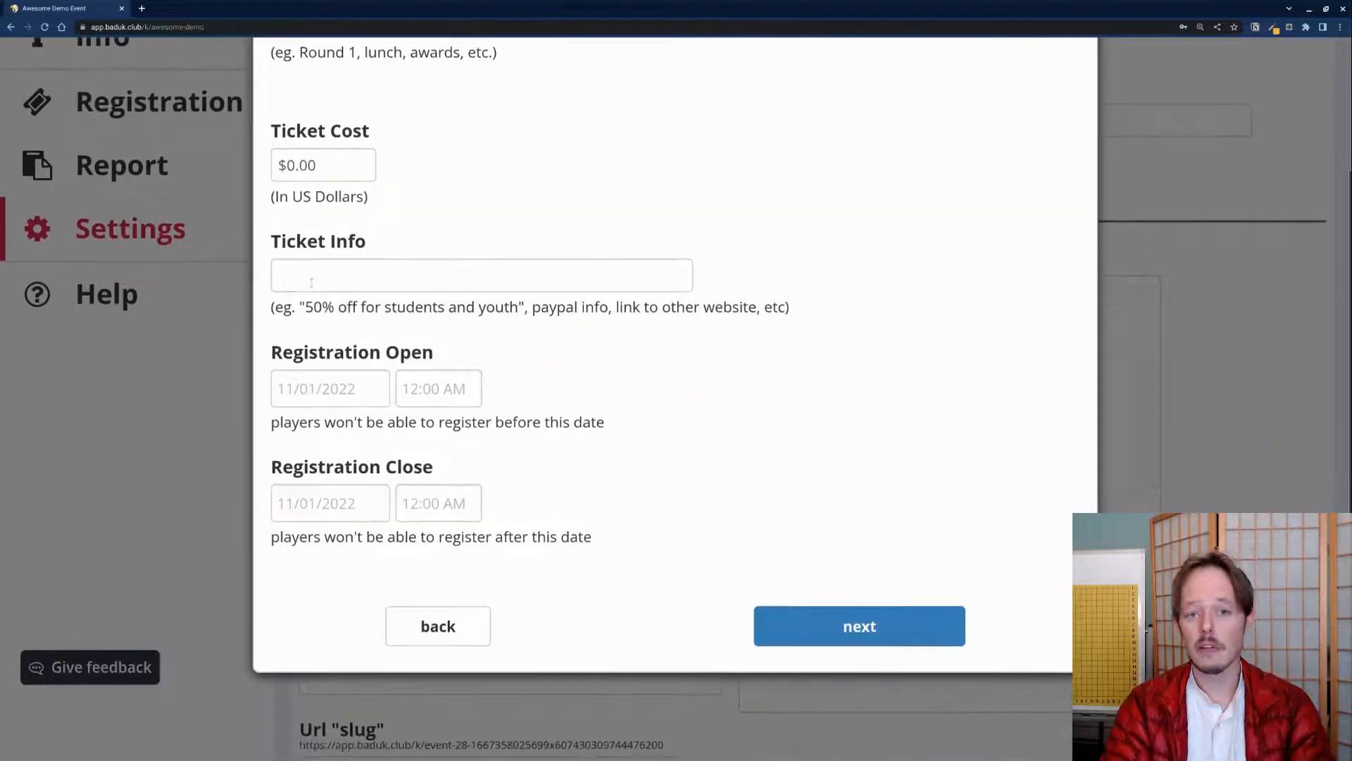
pyautogui.moveTo(307, 302); pyautogui.dragTo(617, 310)
pyautogui.click(606, 320)
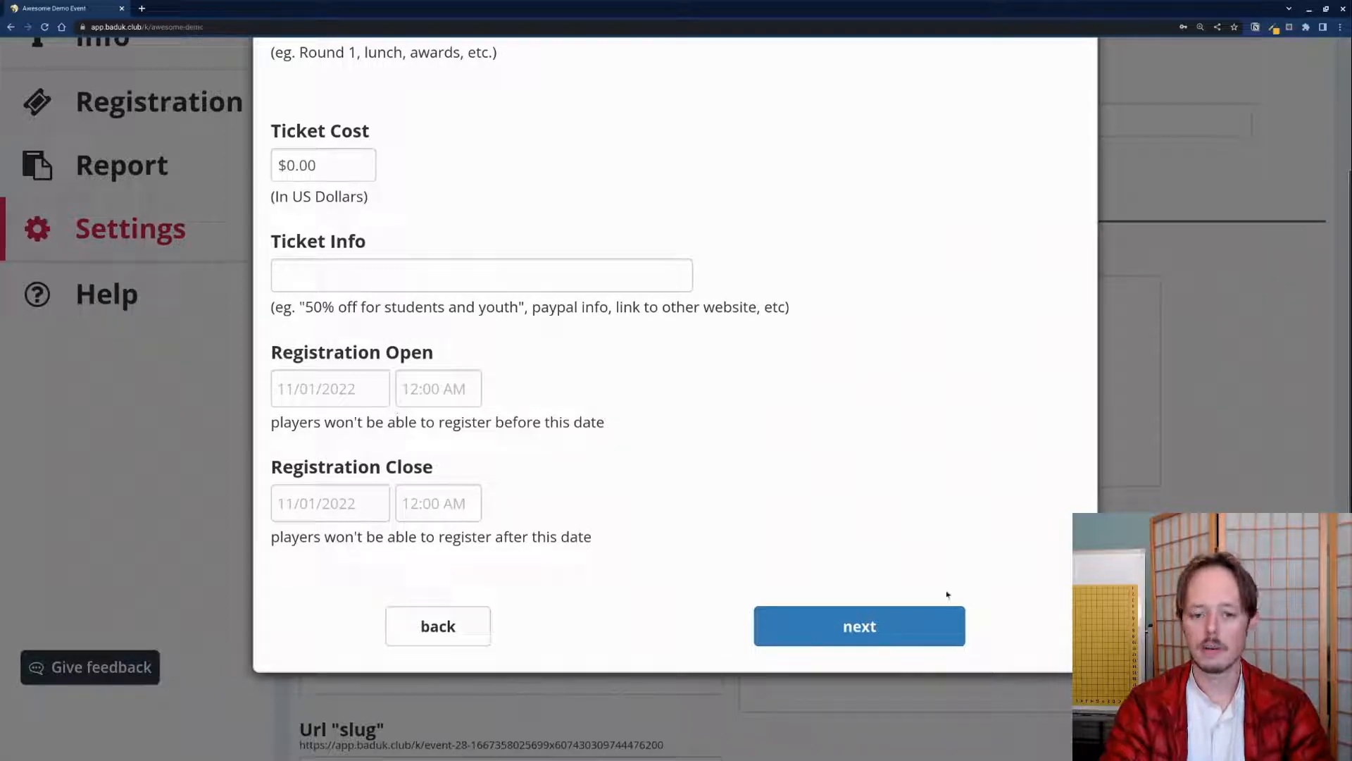
pyautogui.click(837, 624)
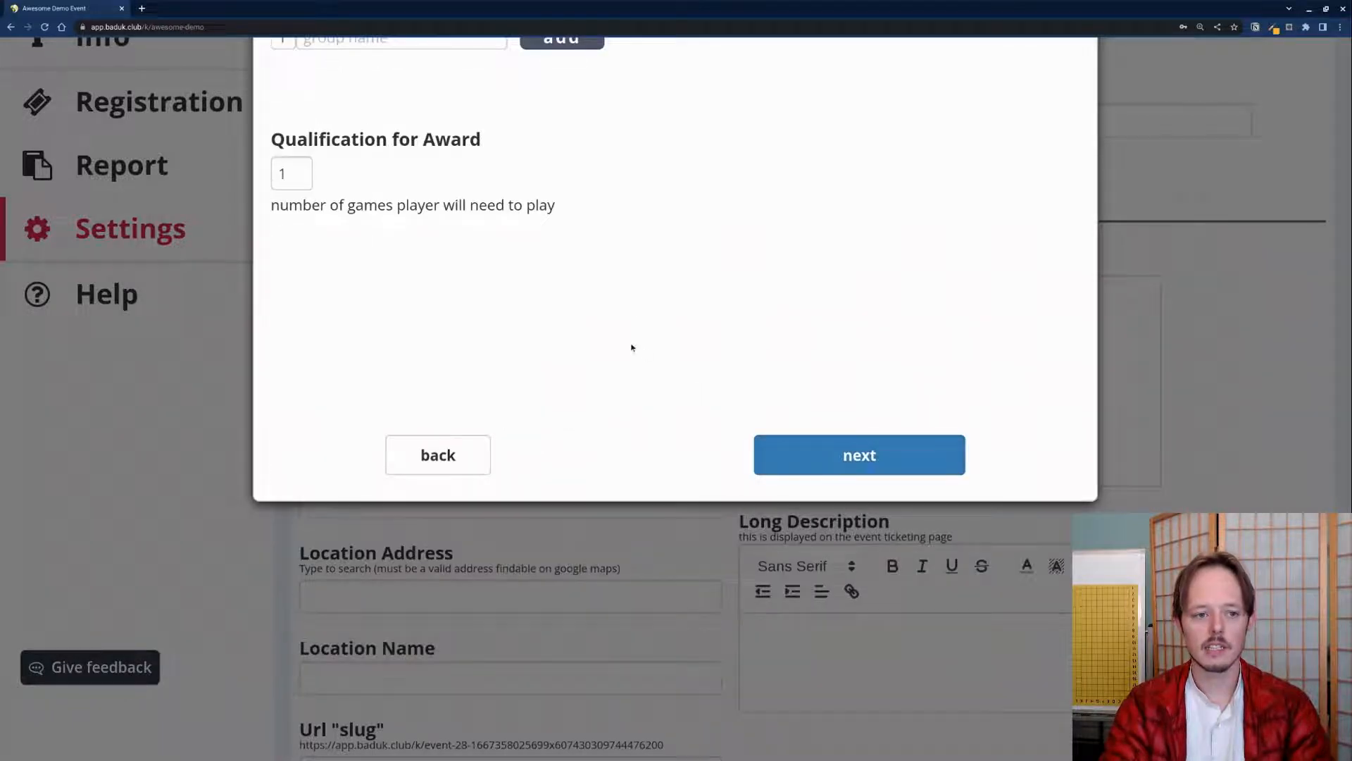
# Step: Add Dan, Single Digit Kyu and Double Digit Kyu award sections
pyautogui.scroll(3, 454, 265)
pyautogui.click(391, 259)
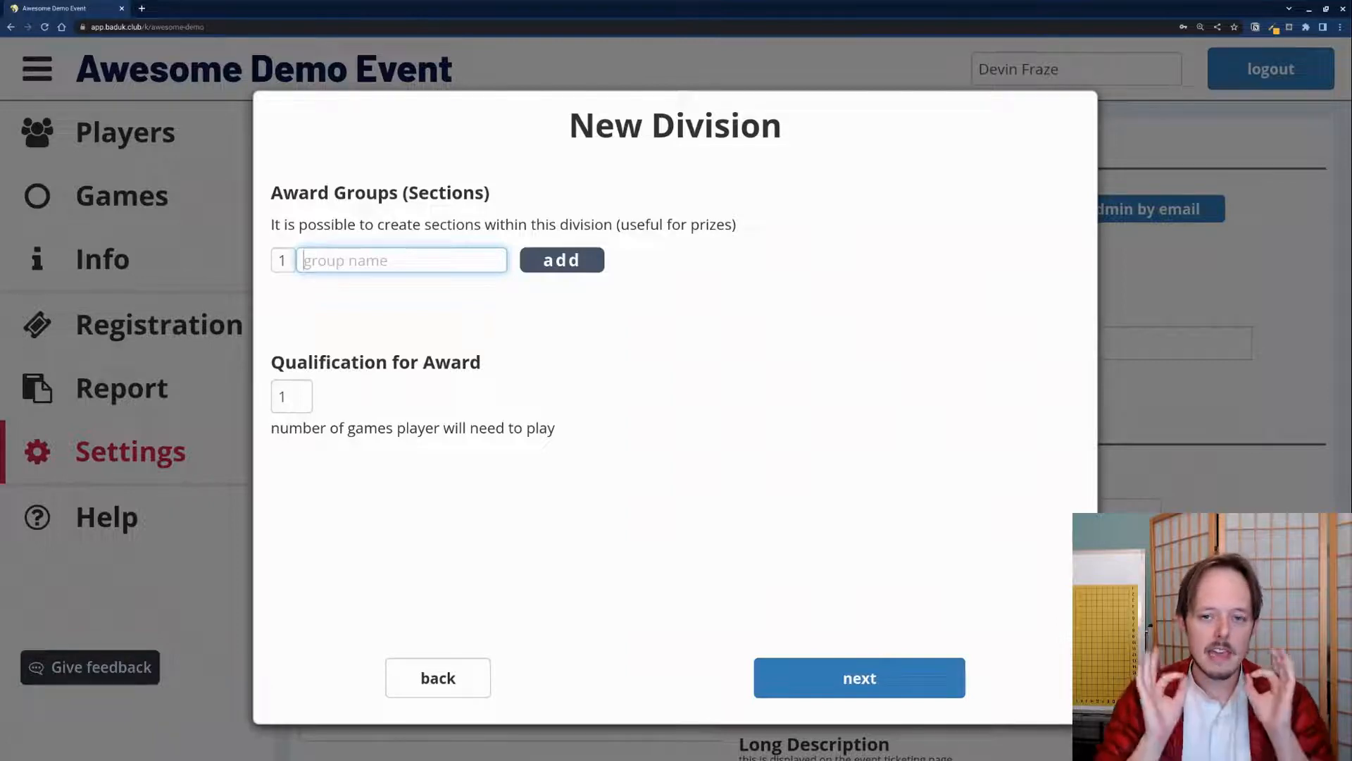
pyautogui.write('Danm')
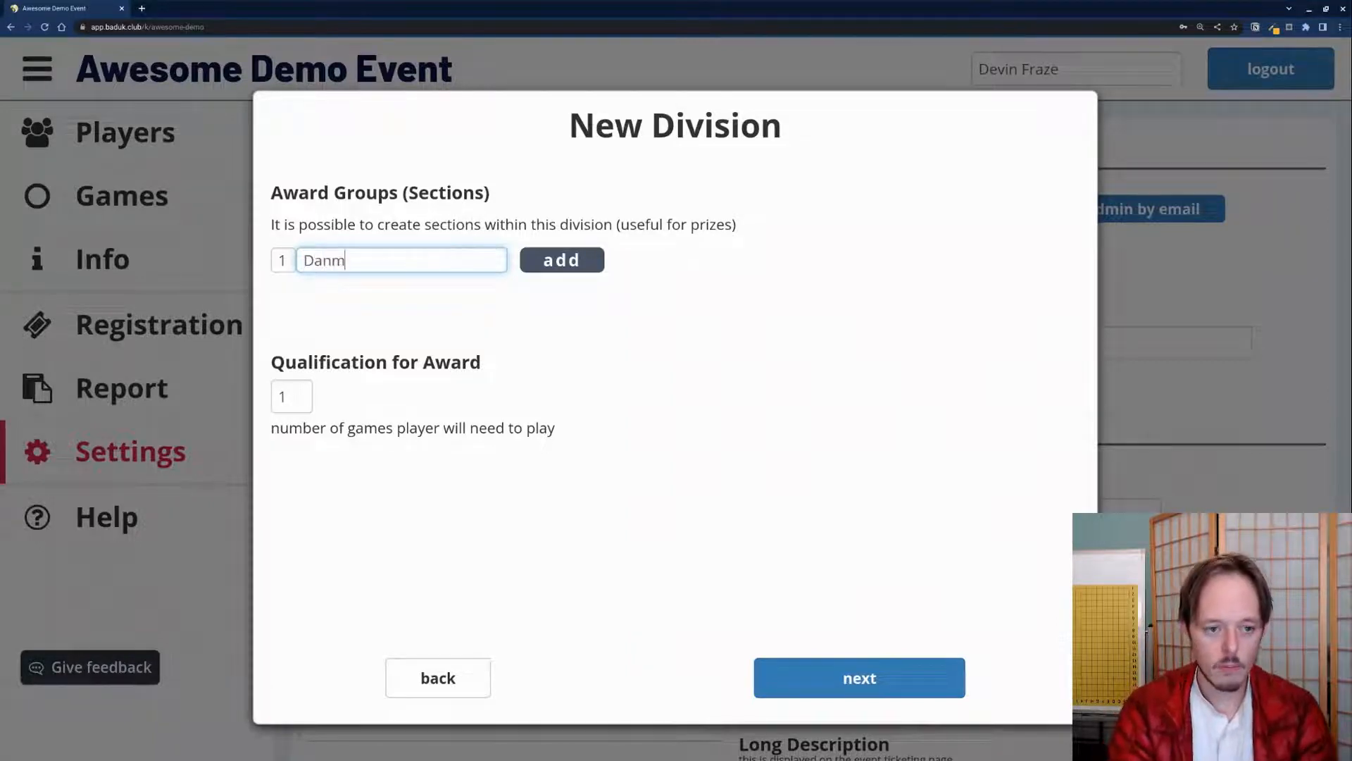
pyautogui.press('BackSpace')
pyautogui.write('d')
pyautogui.press('BackSpace')
pyautogui.write('Division')
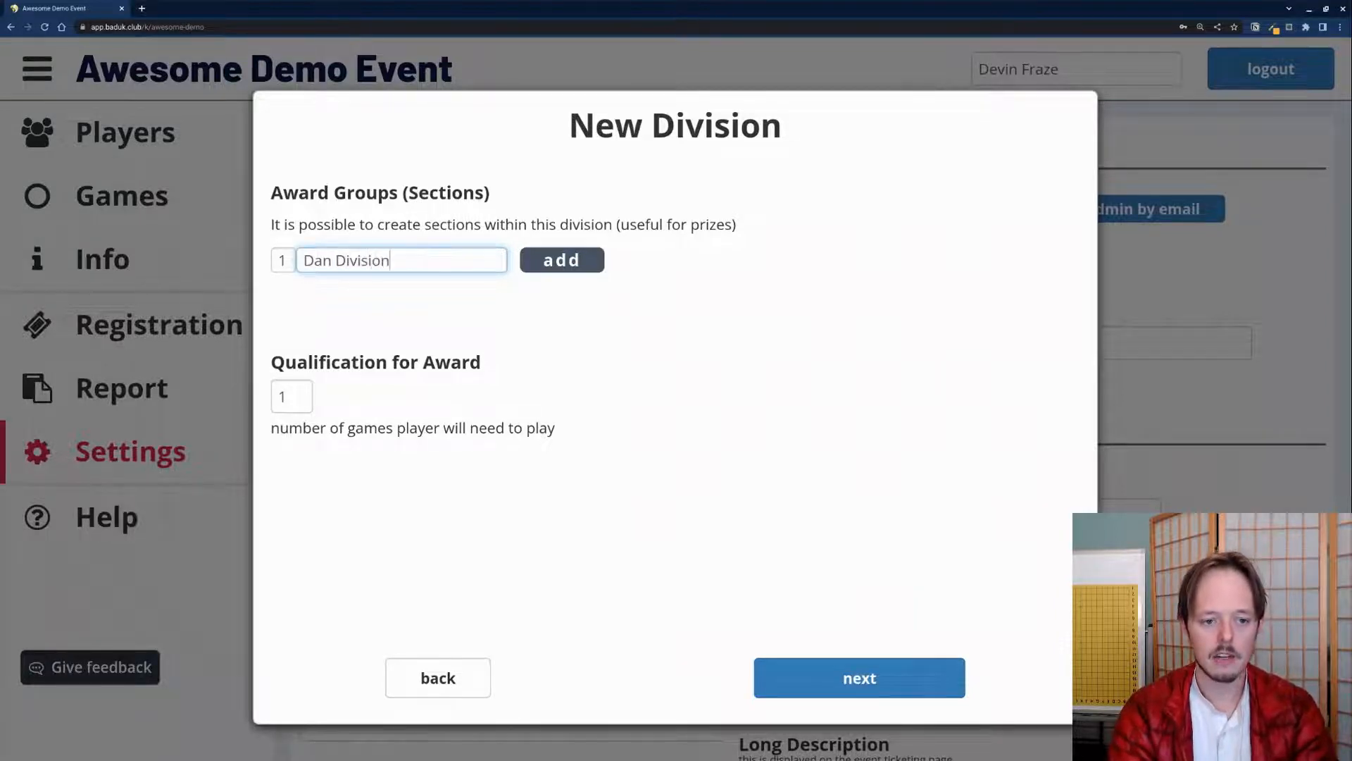
pyautogui.press('Return')
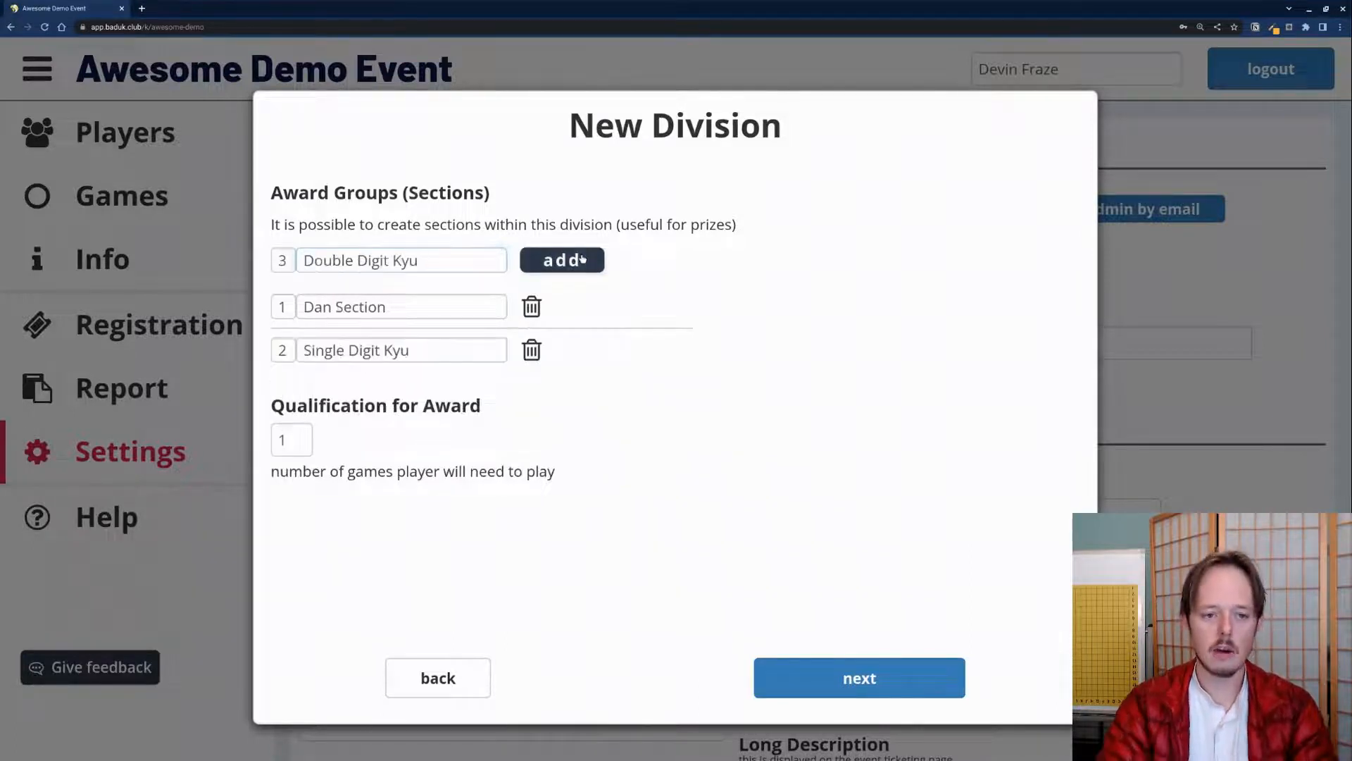
pyautogui.click(584, 259)
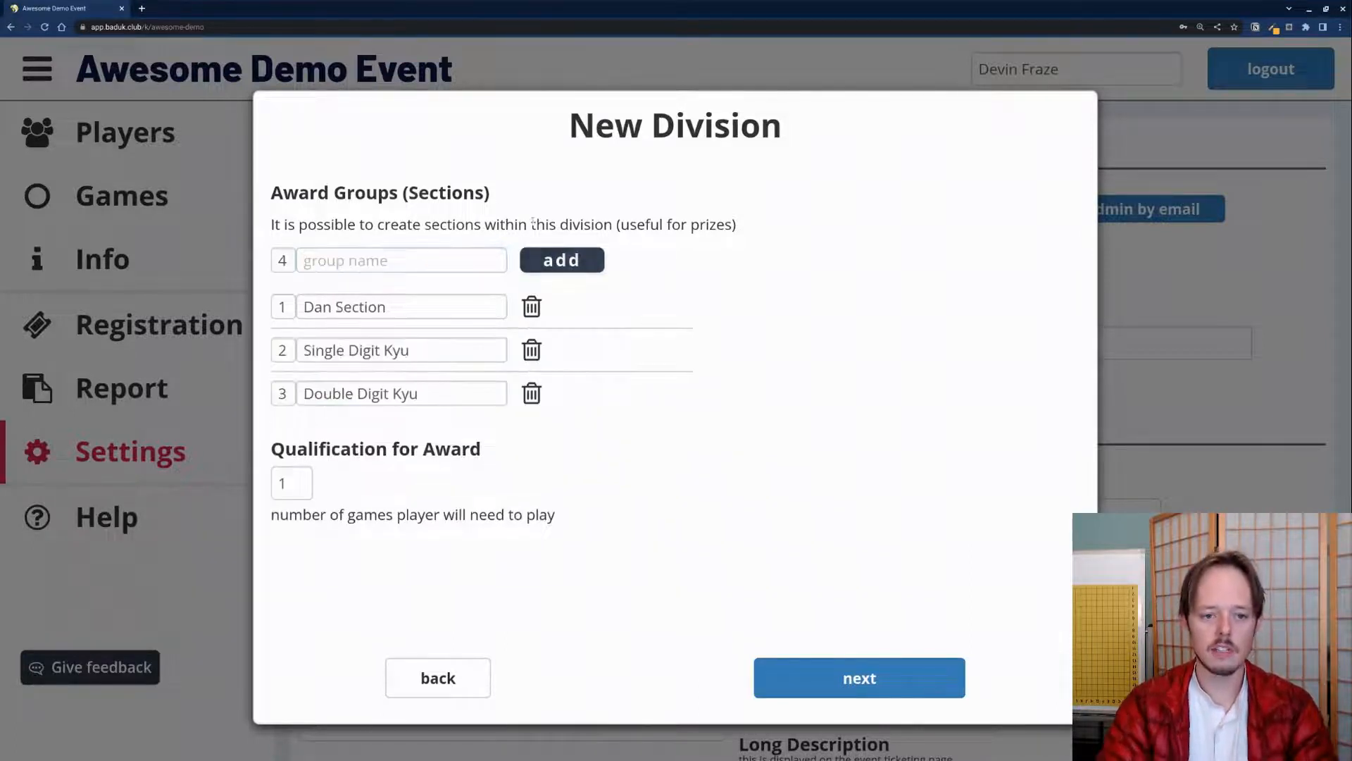
pyautogui.moveTo(620, 224); pyautogui.dragTo(833, 238)
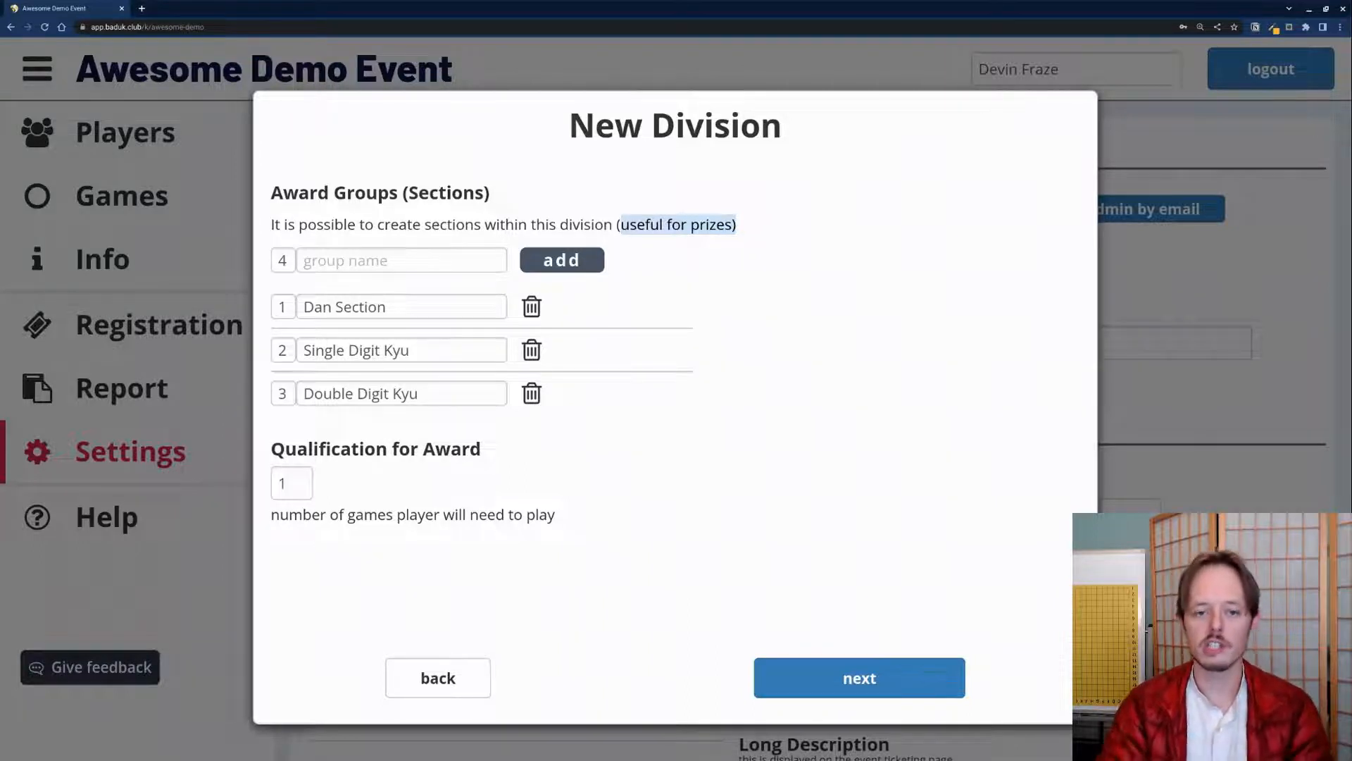
pyautogui.click(326, 455)
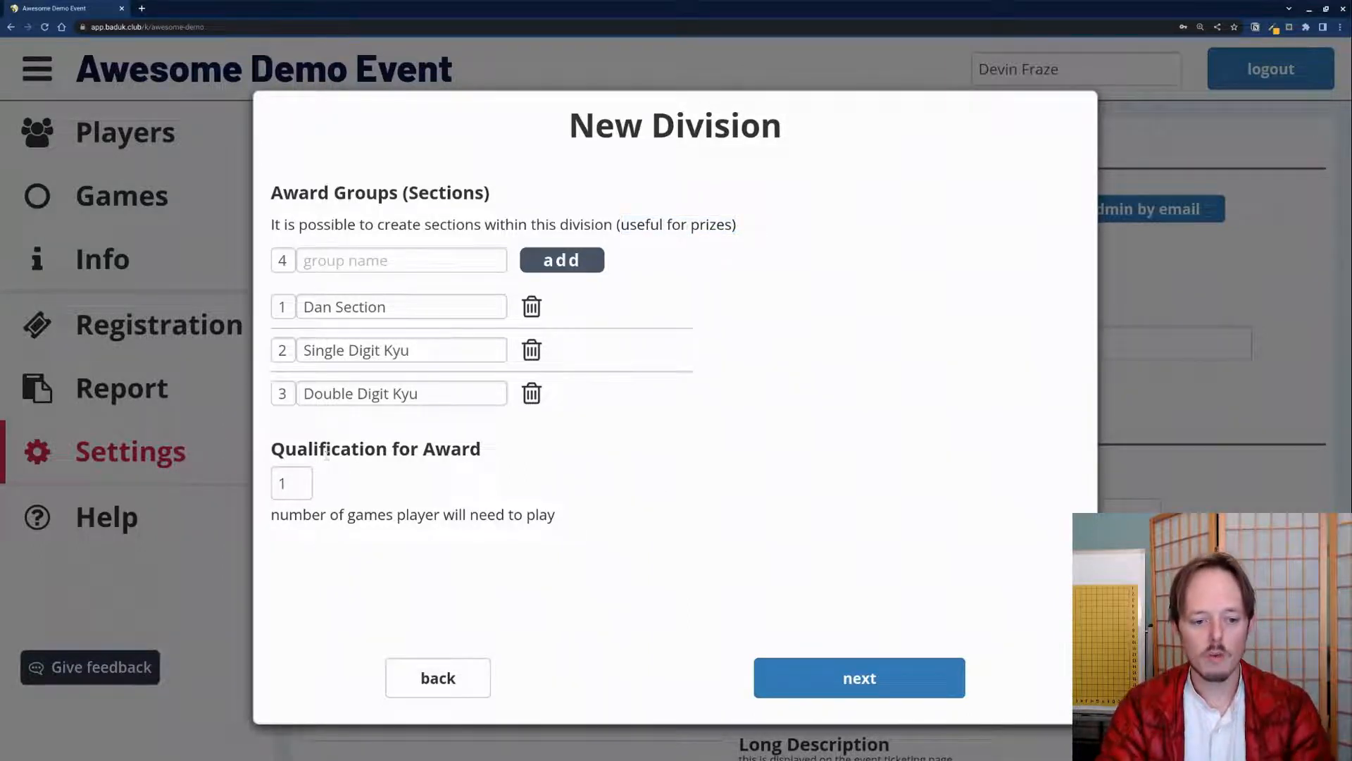
# Step: Require 4 games to qualify for an award and continue to additional details
pyautogui.moveTo(272, 448); pyautogui.dragTo(478, 449)
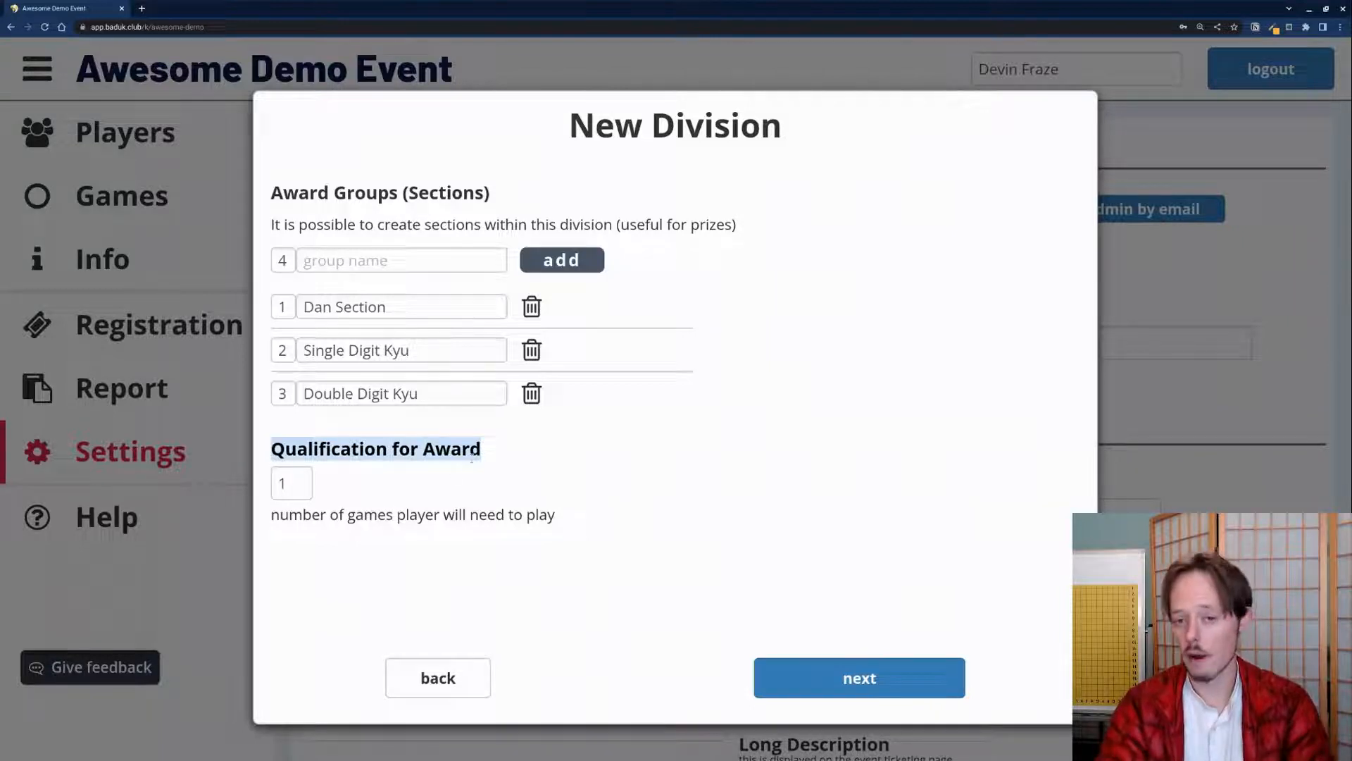
pyautogui.moveTo(293, 486); pyautogui.dragTo(243, 481)
pyautogui.write('4')
pyautogui.click(370, 496)
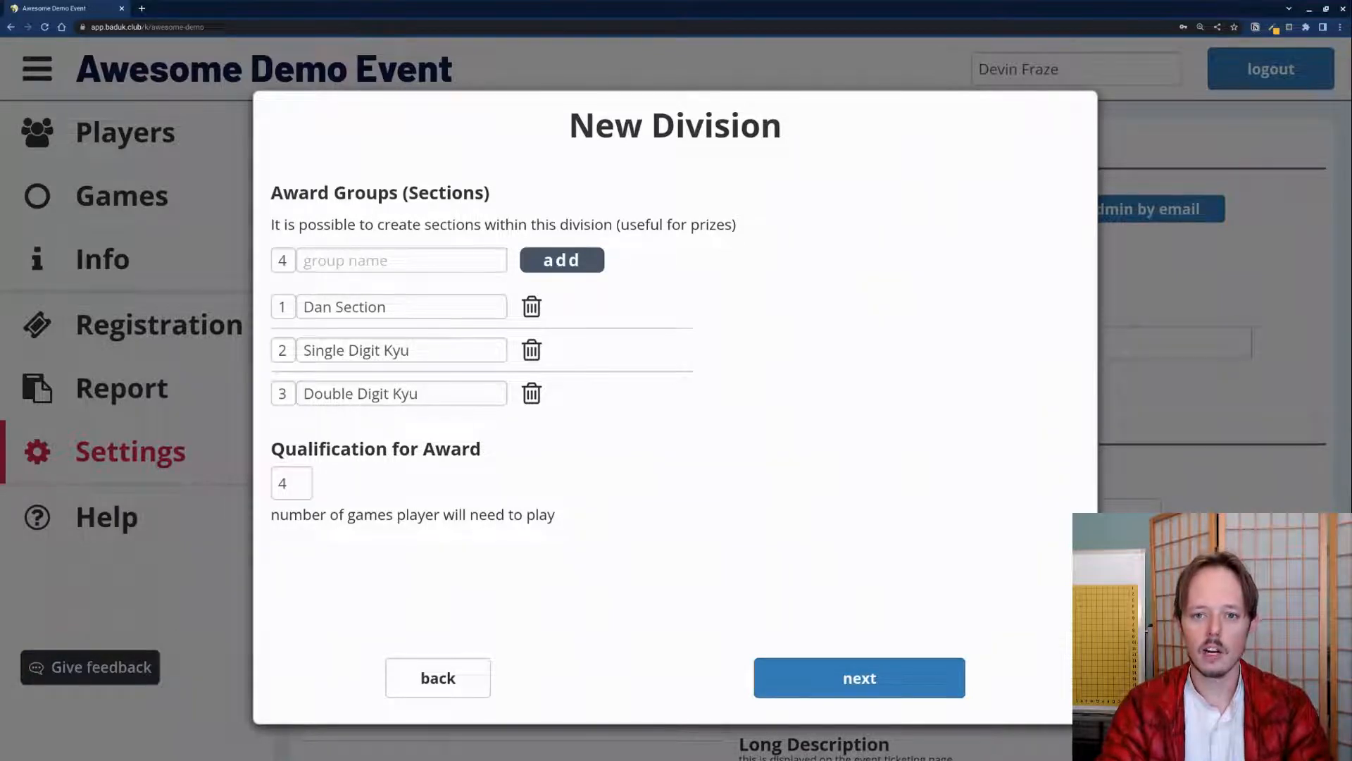
pyautogui.click(299, 483)
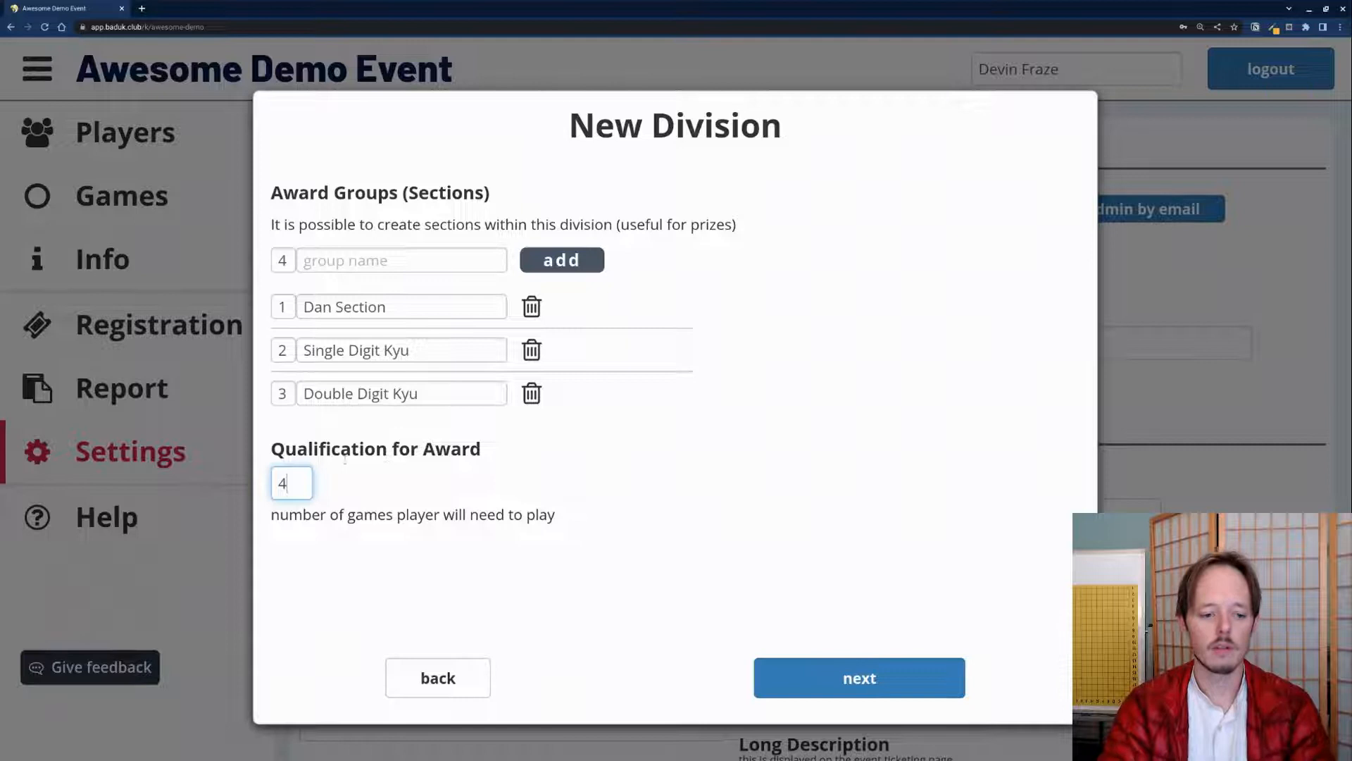
pyautogui.click(608, 536)
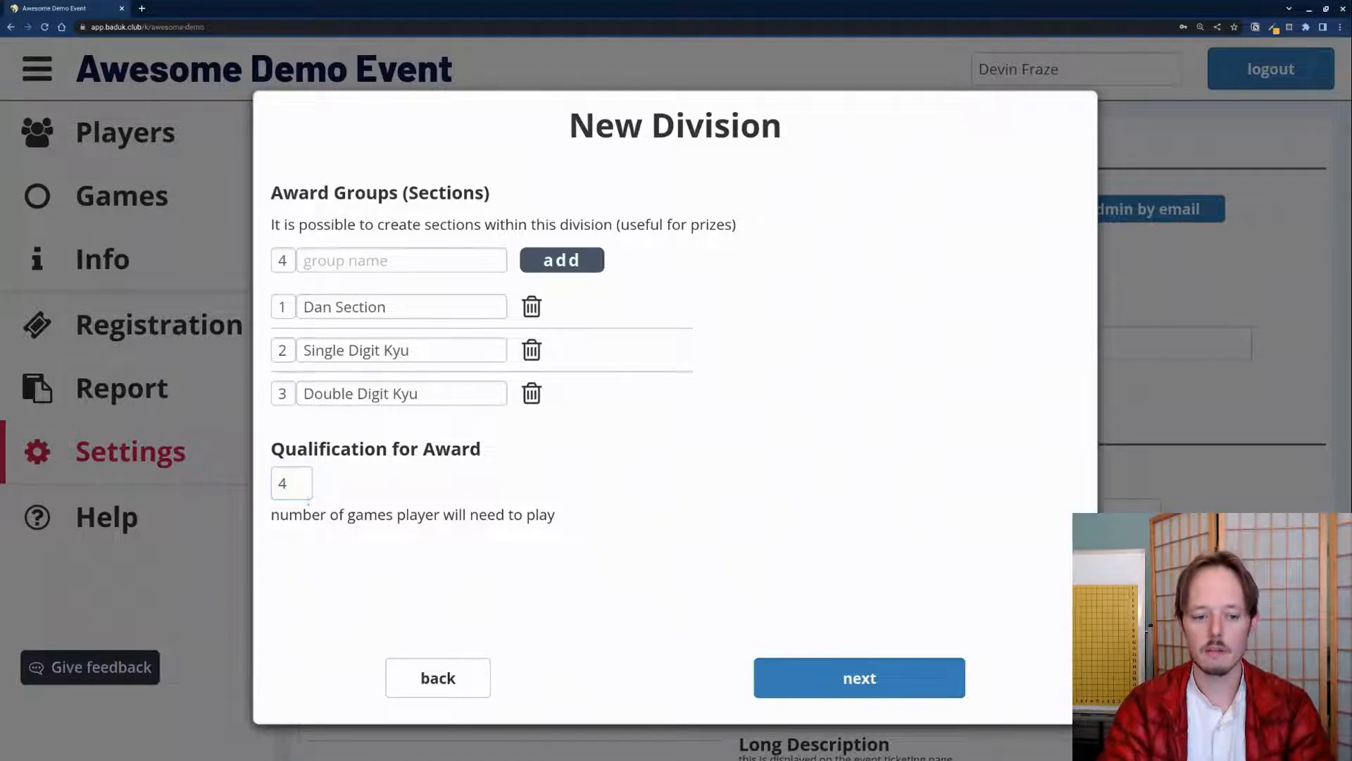
pyautogui.click(276, 483)
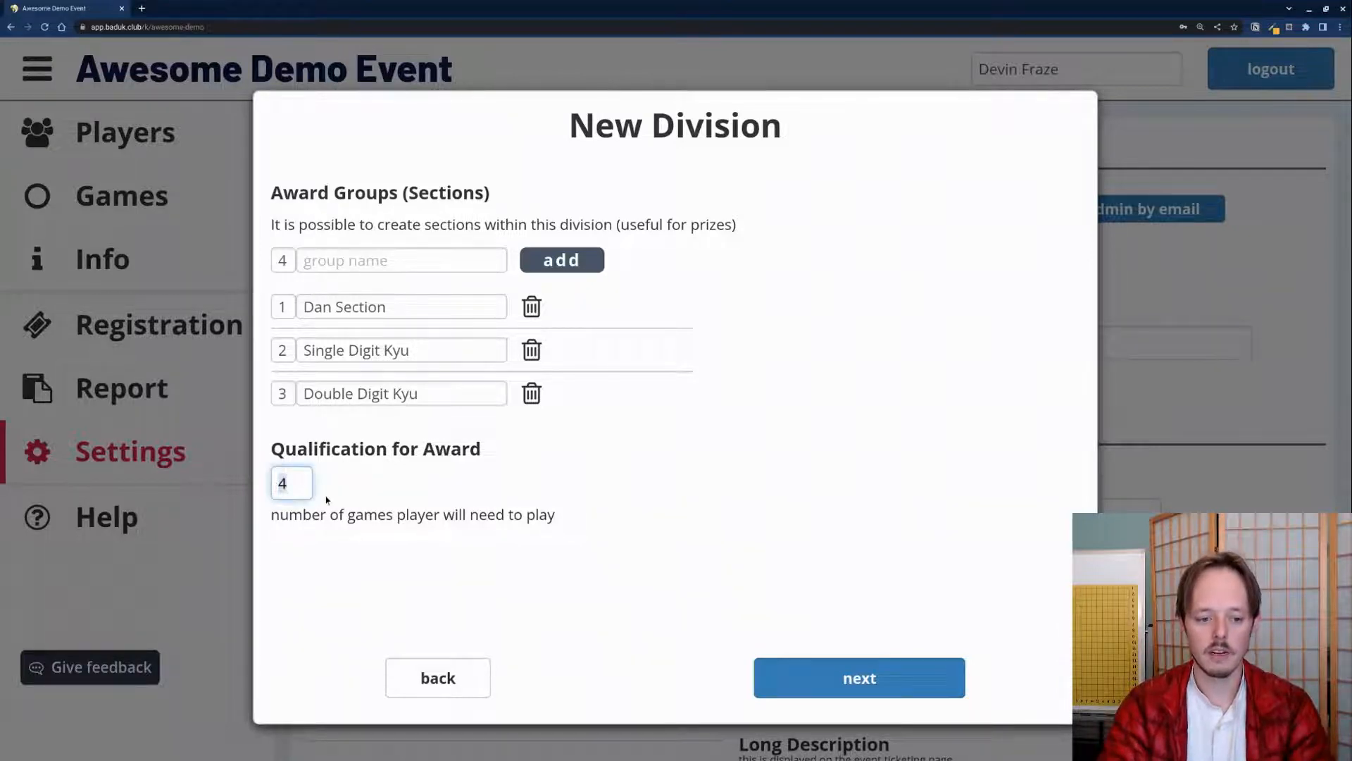
pyautogui.click(796, 676)
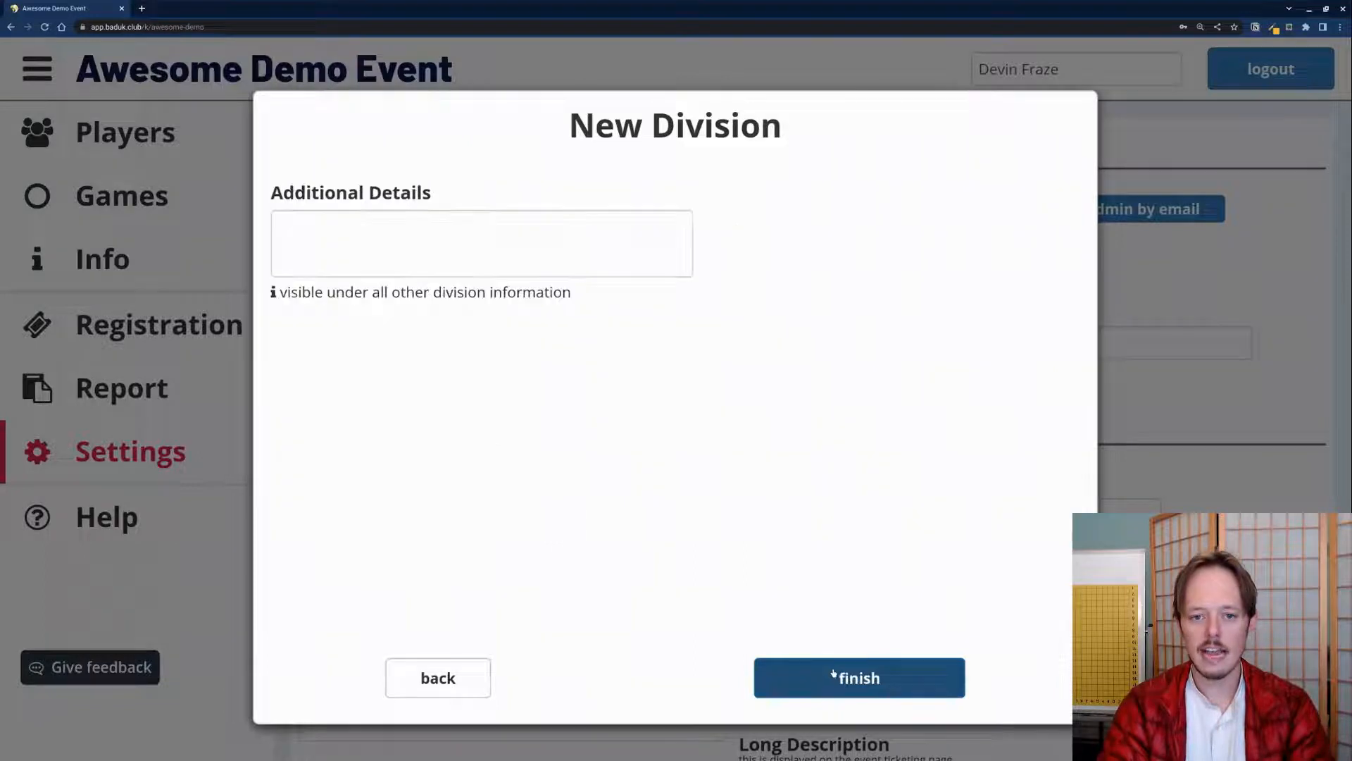
# Step: Enter 'Hi mom' as additional details, finish the Main Division, and check its edit menu
pyautogui.click(371, 233)
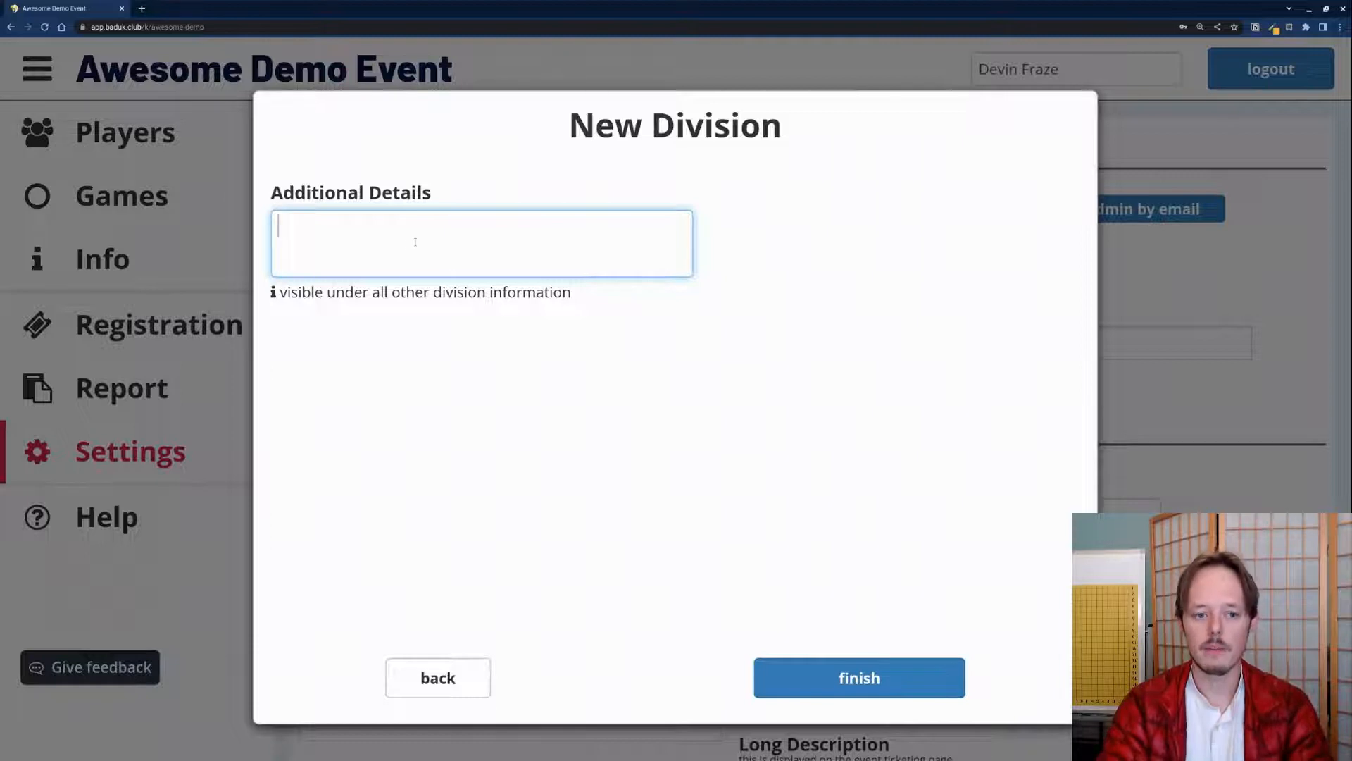
pyautogui.write('Hi mom')
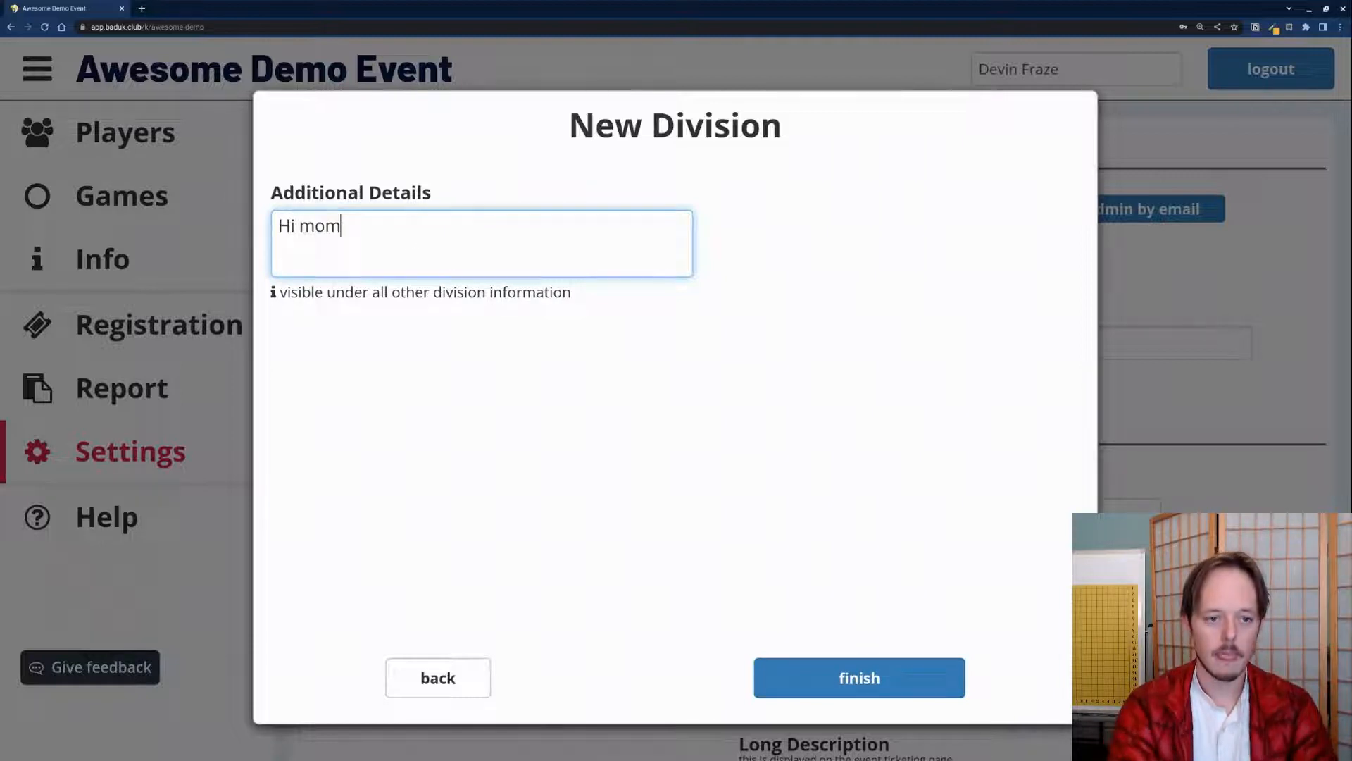
pyautogui.click(853, 392)
pyautogui.click(866, 663)
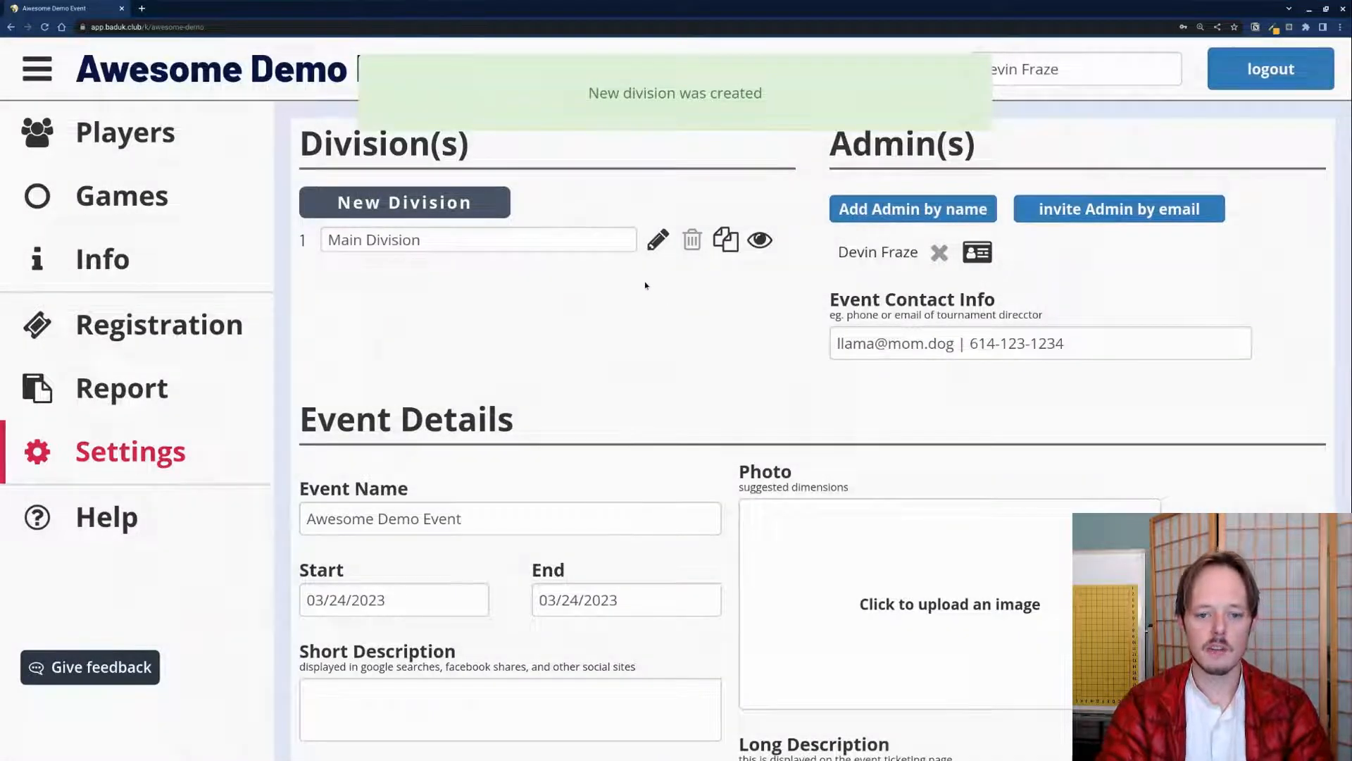
pyautogui.click(658, 239)
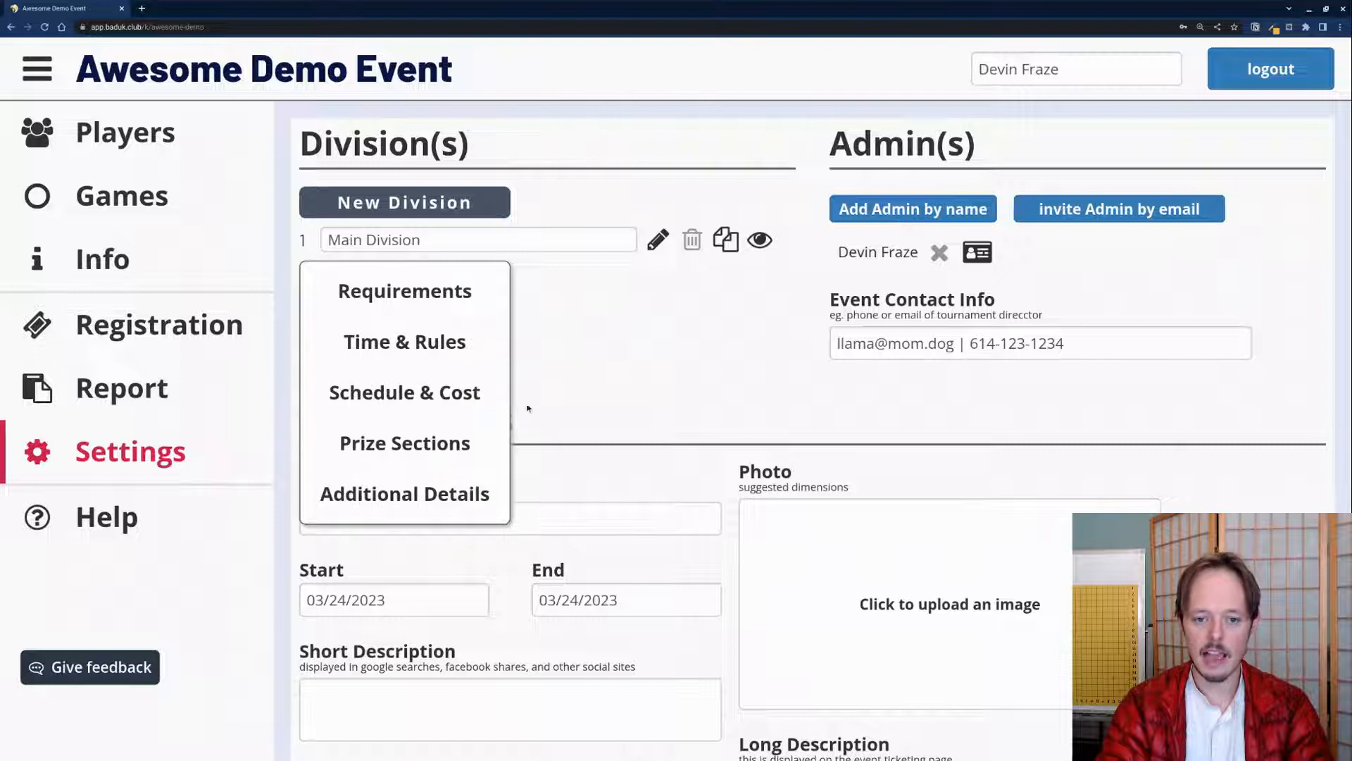
pyautogui.click(625, 345)
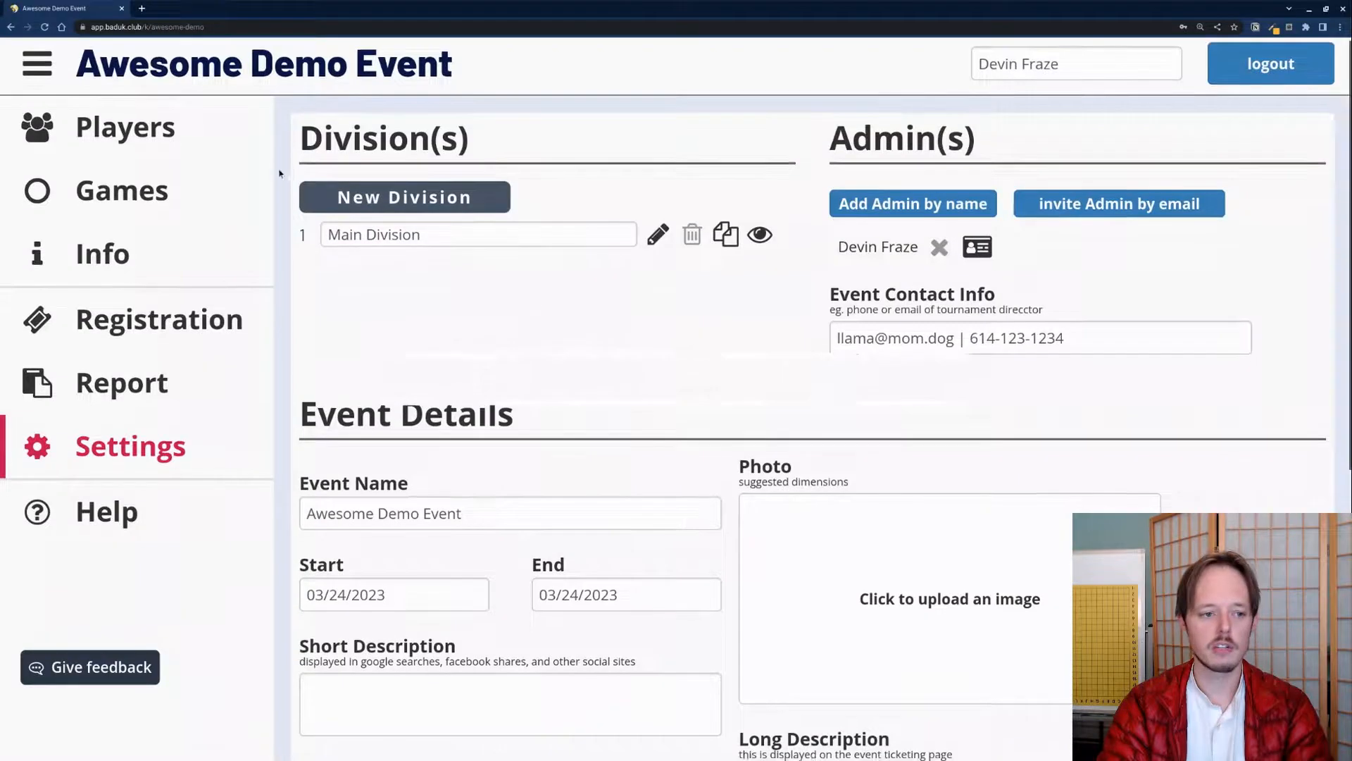
# Step: Open the event's Players list, check the division filter, and start a New > Player entry
pyautogui.click(125, 128)
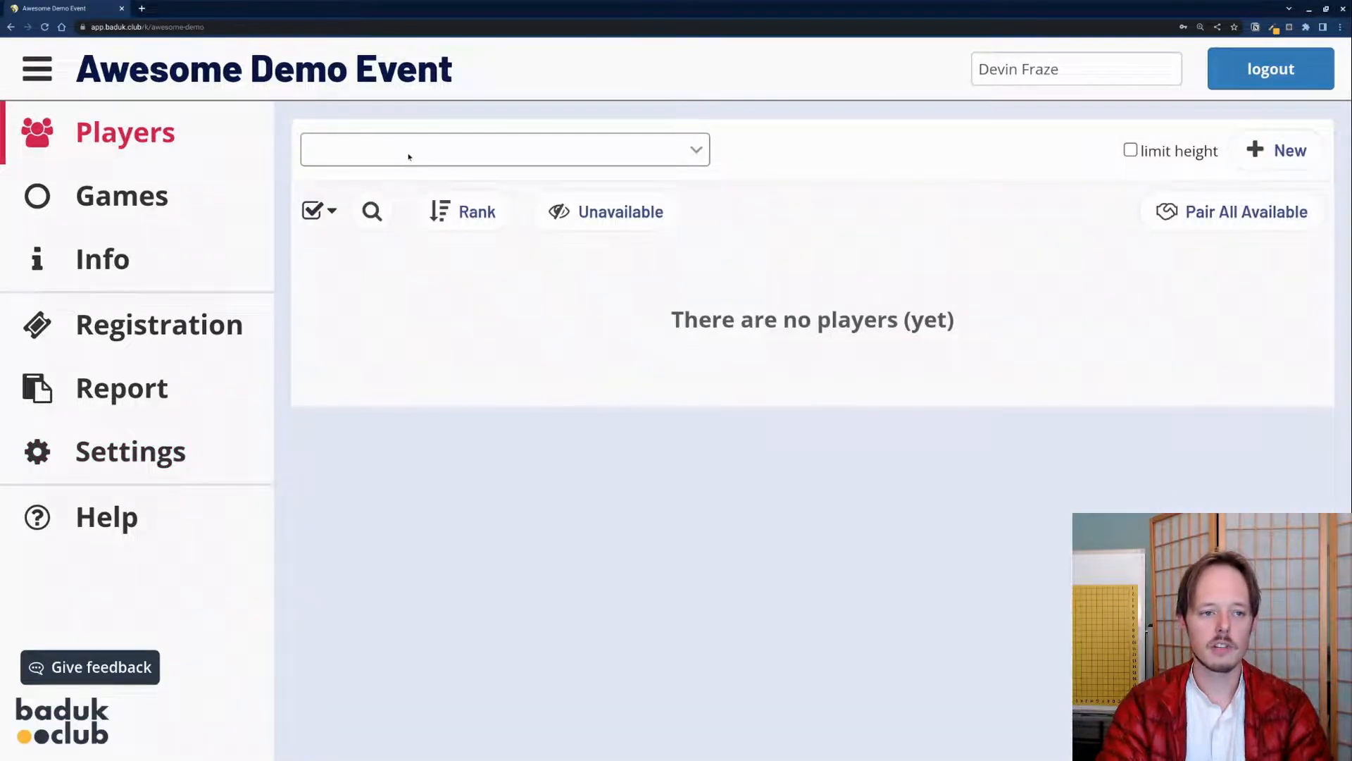
pyautogui.click(447, 159)
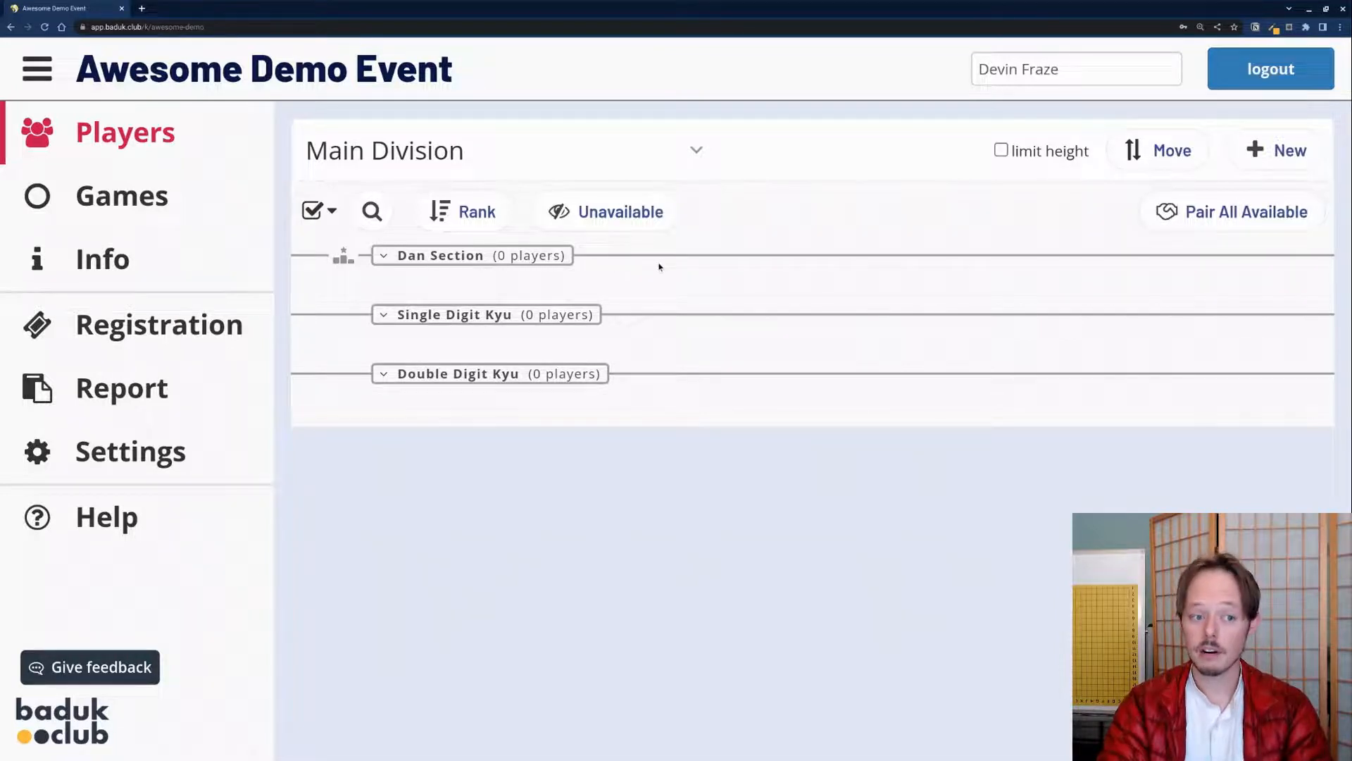
pyautogui.click(1273, 155)
pyautogui.click(1256, 161)
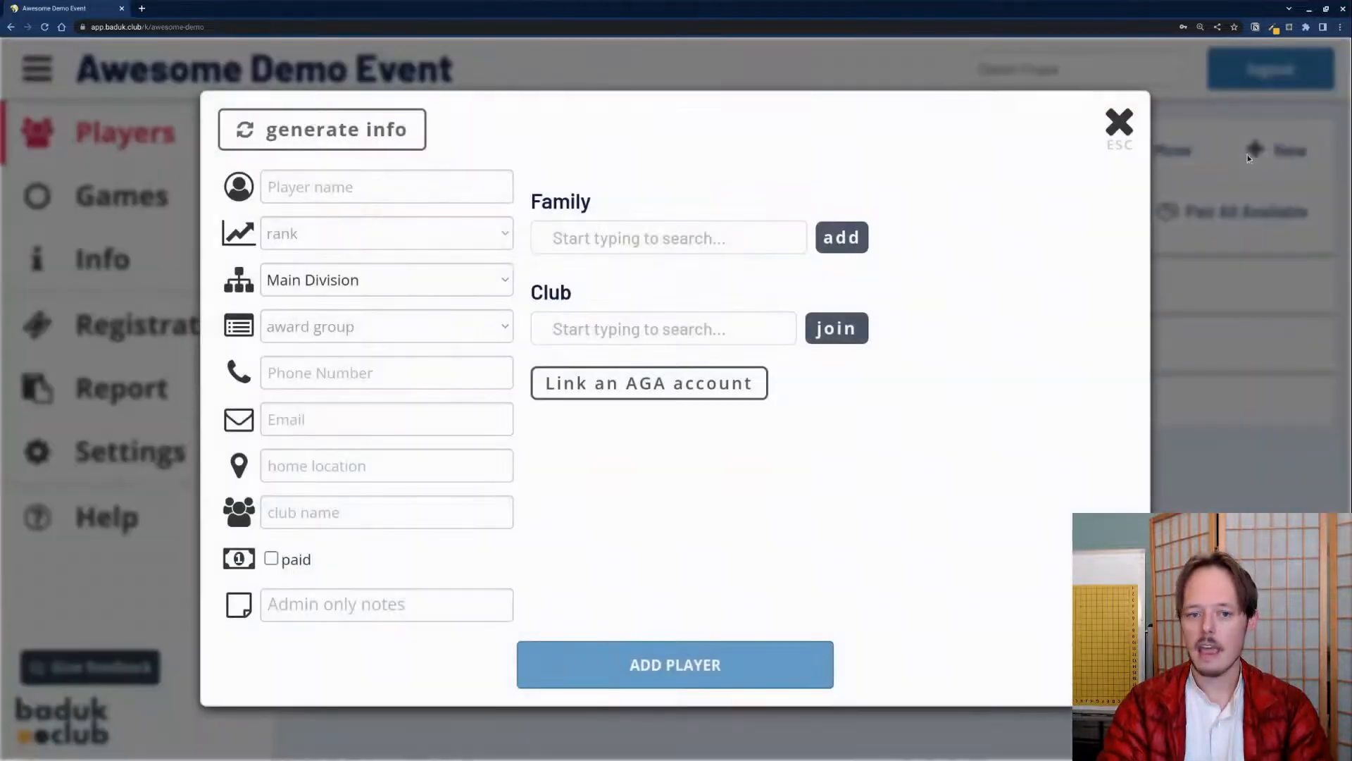
# Step: Add a generated player to the Double Digit Kyu section, left unpaid
pyautogui.click(376, 140)
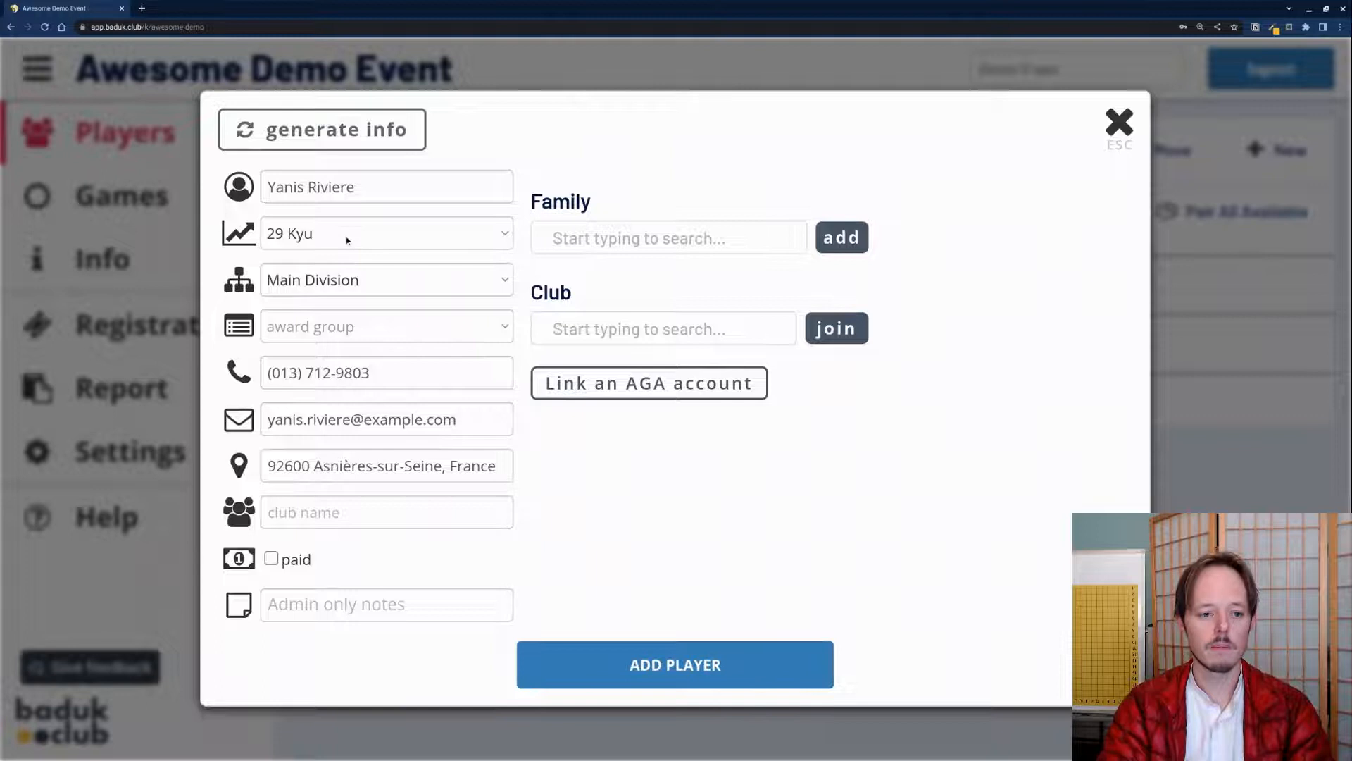
pyautogui.click(312, 332)
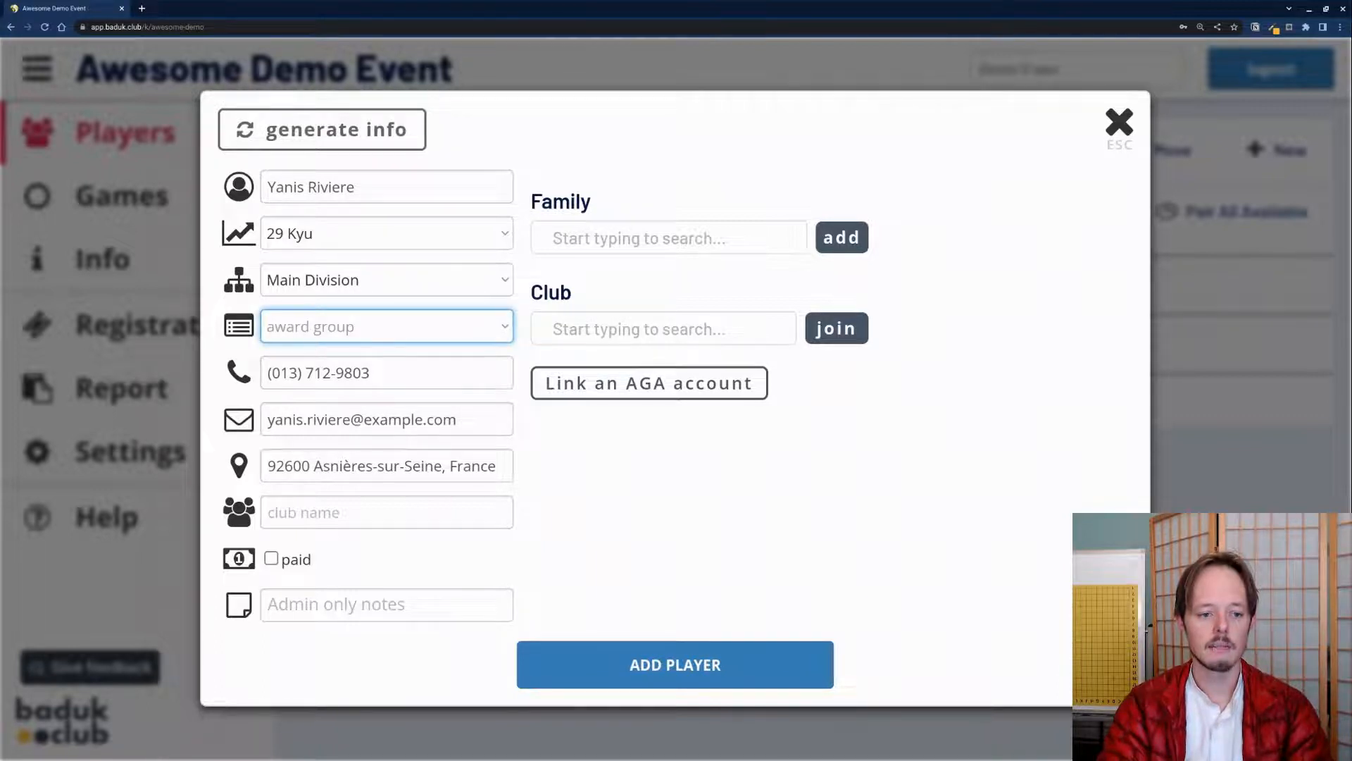
pyautogui.click(401, 450)
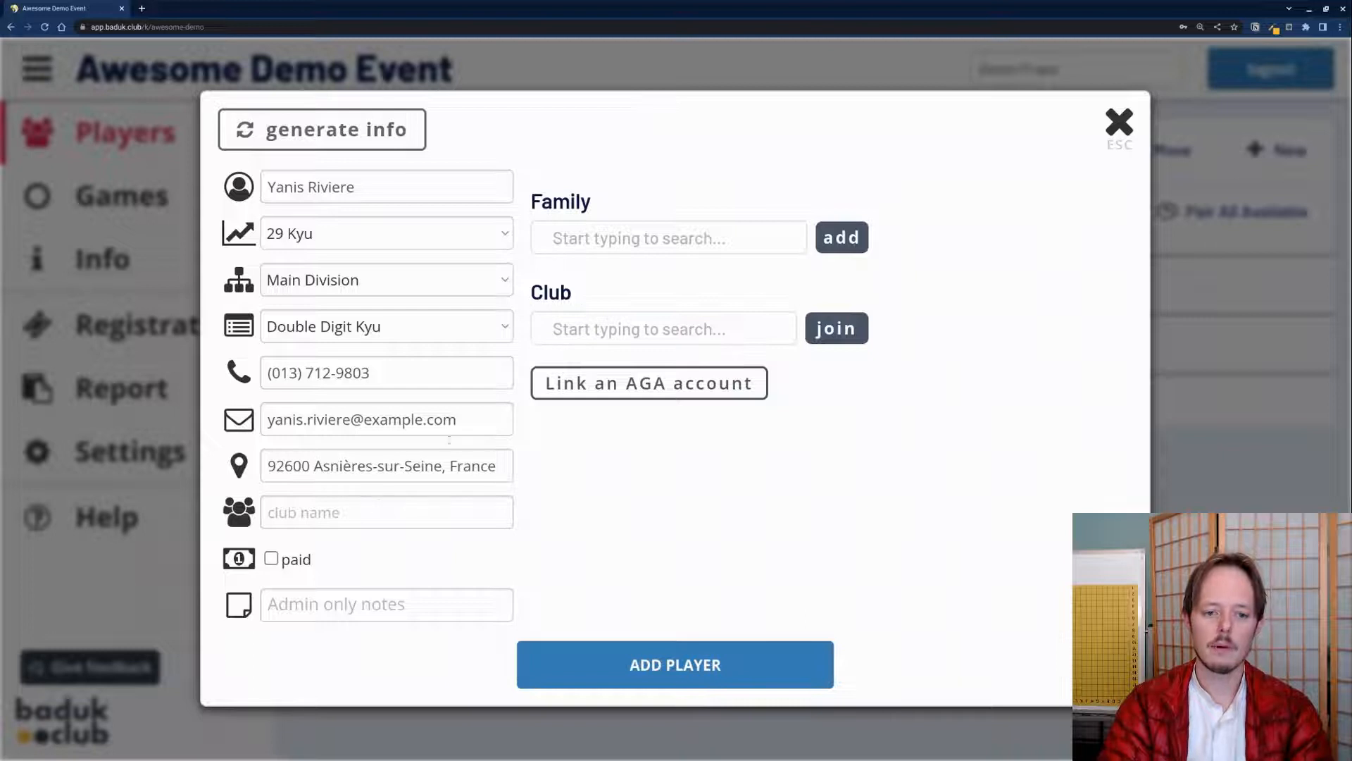
pyautogui.doubleClick(625, 303)
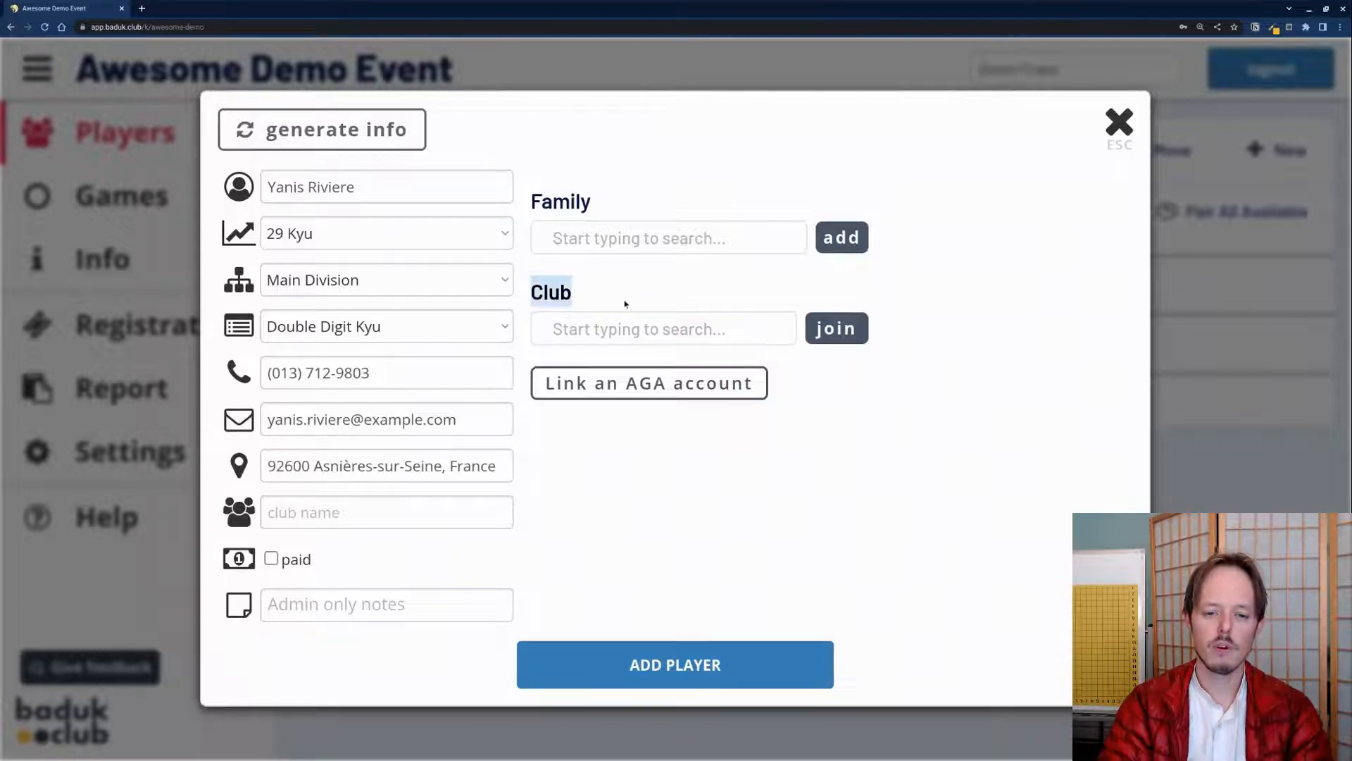
pyautogui.click(328, 517)
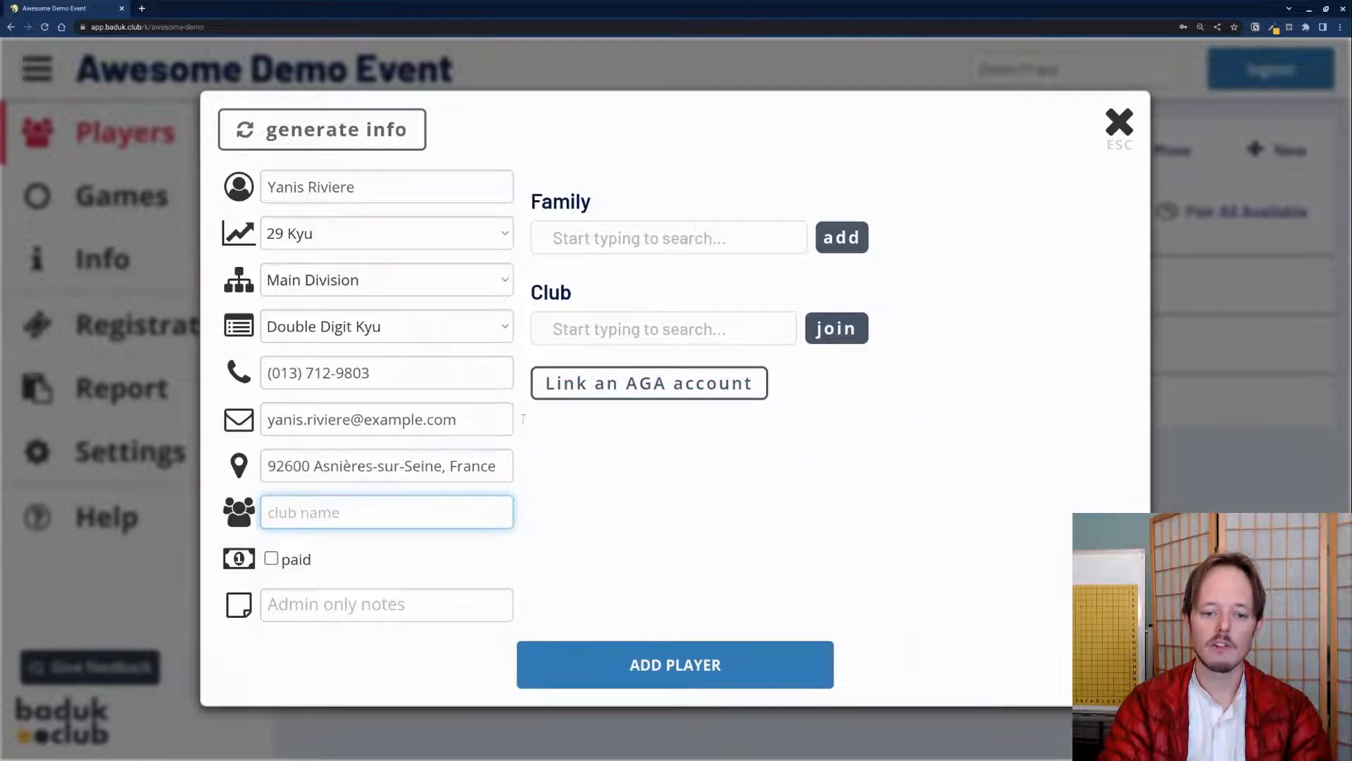
pyautogui.click(287, 560)
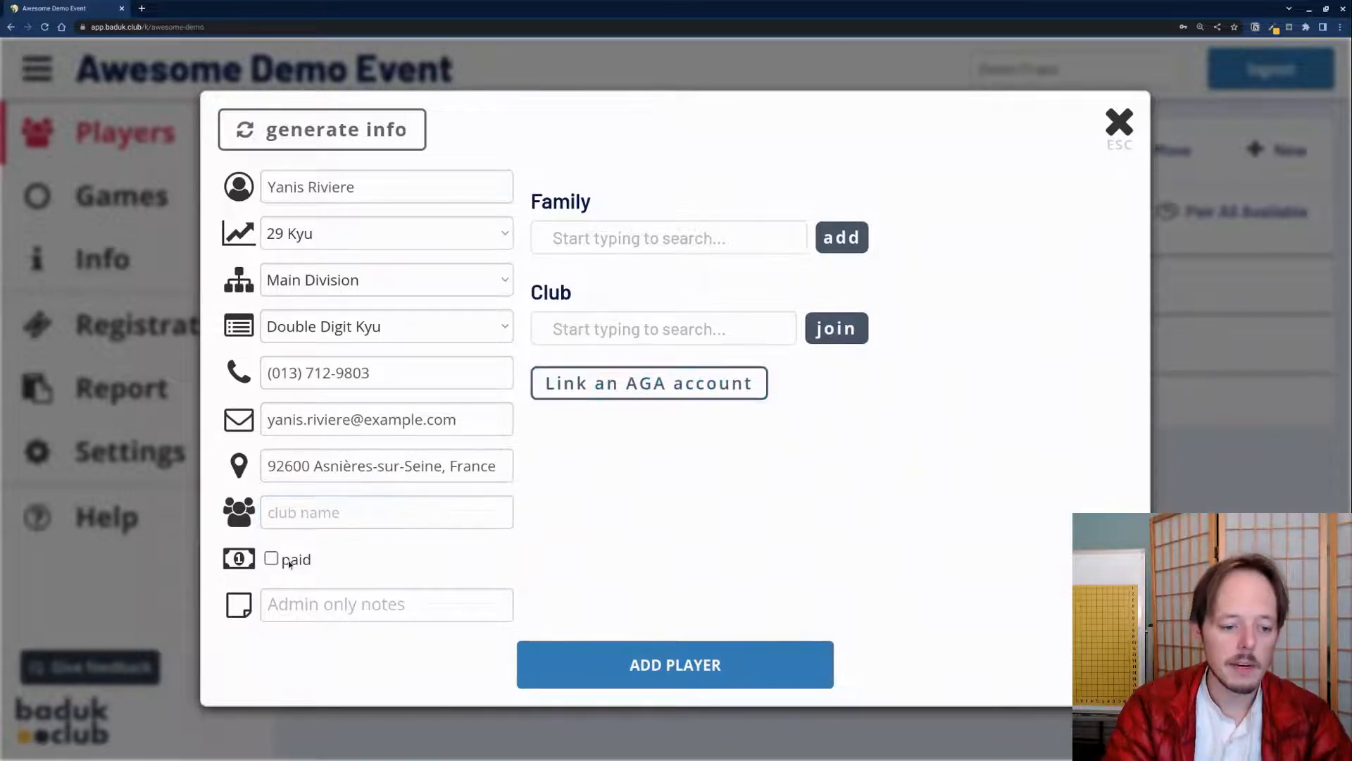
pyautogui.click(271, 560)
pyautogui.click(270, 560)
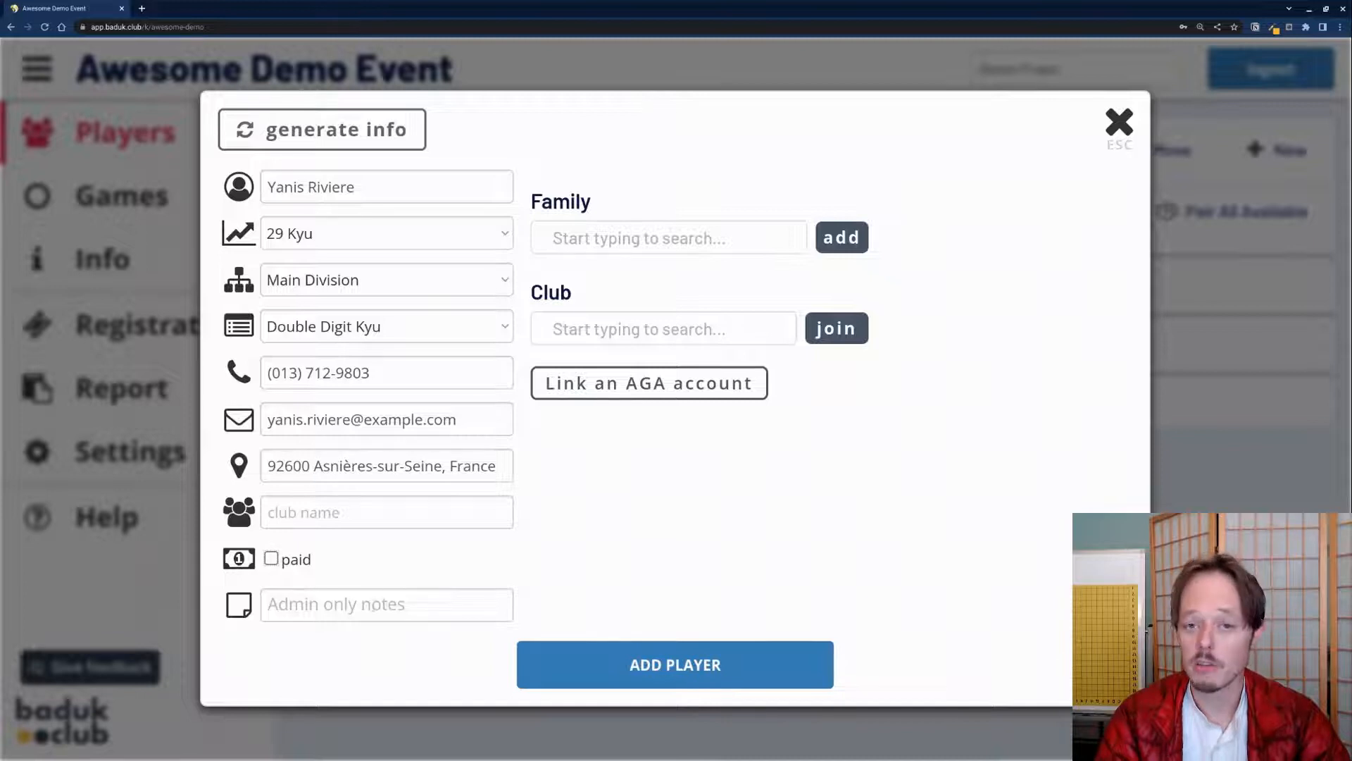
pyautogui.click(649, 670)
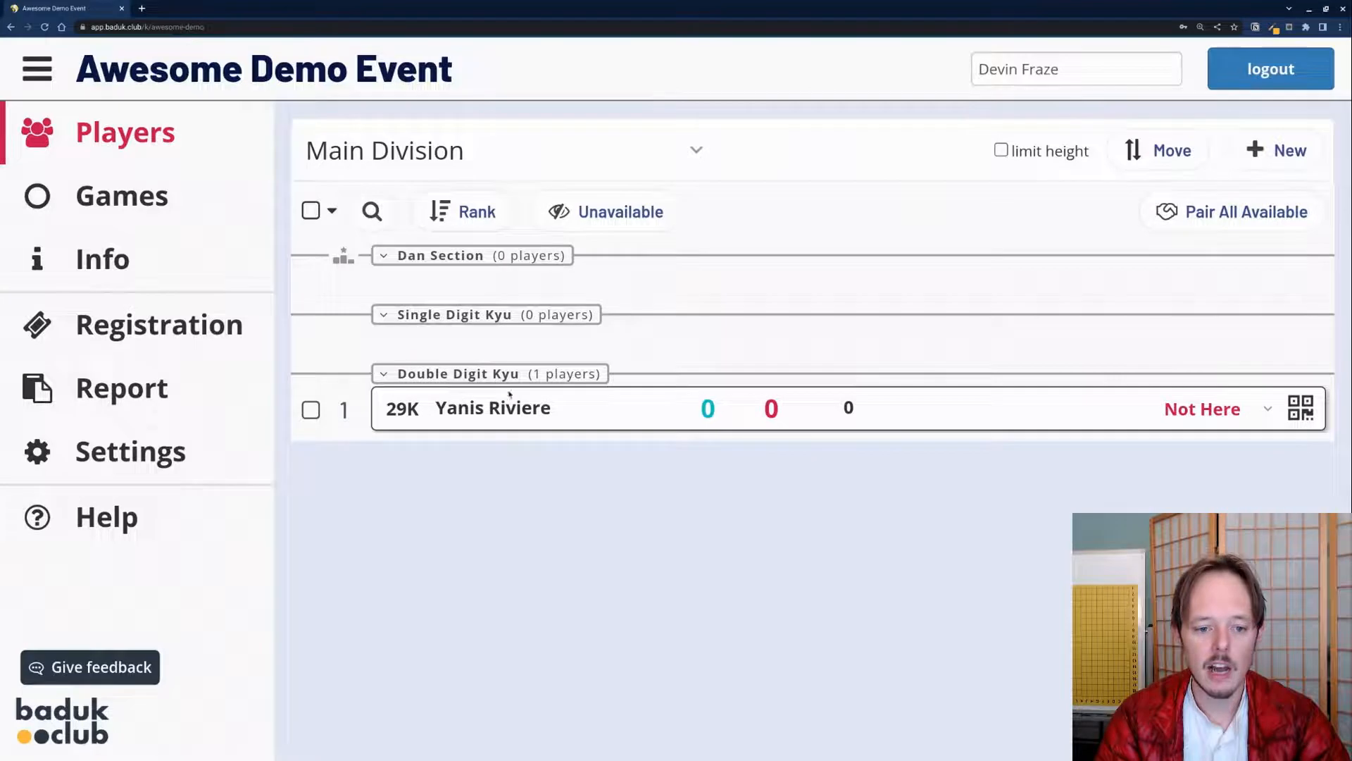
# Step: Add two more generated players, each assigned a prize section
pyautogui.click(1277, 150)
pyautogui.click(1200, 151)
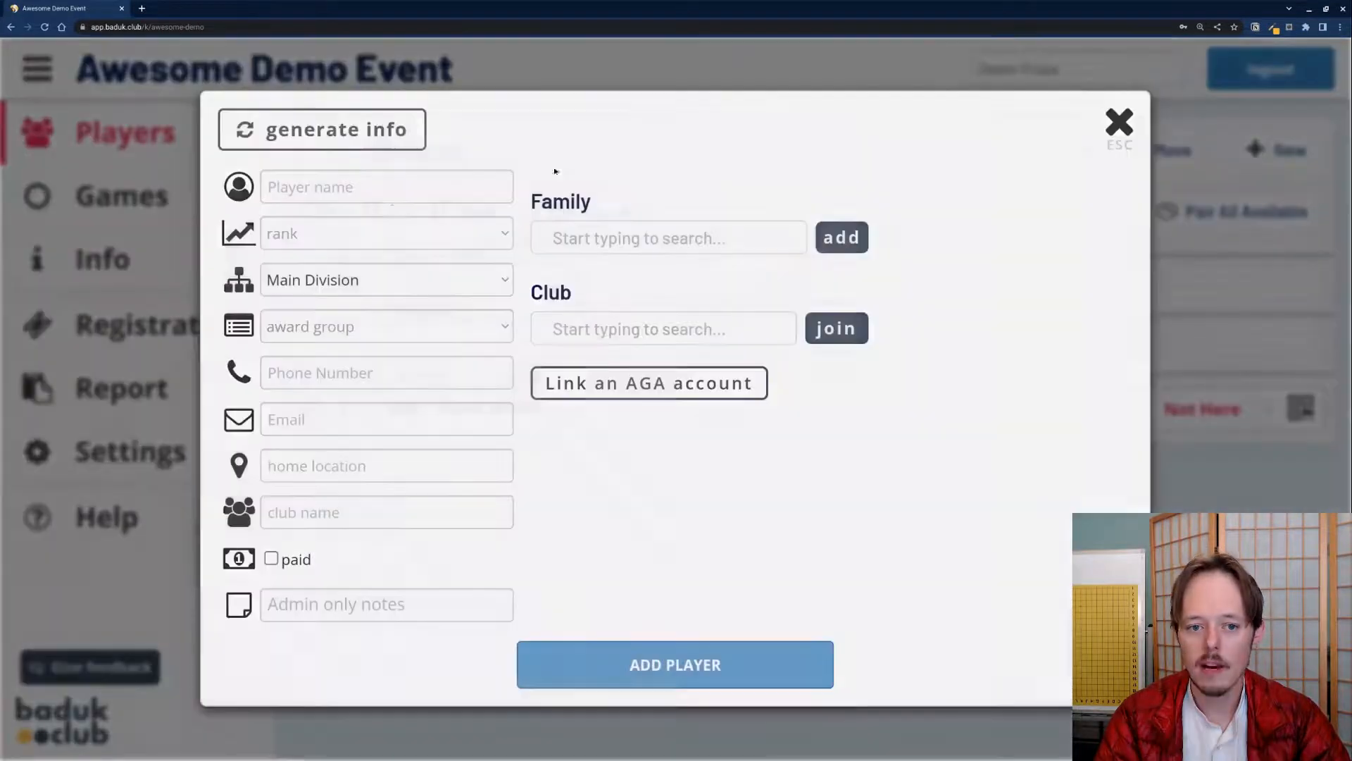
pyautogui.click(260, 118)
pyautogui.click(387, 326)
pyautogui.click(338, 388)
pyautogui.click(773, 653)
pyautogui.click(1277, 150)
pyautogui.click(1199, 150)
pyautogui.click(322, 129)
pyautogui.click(675, 664)
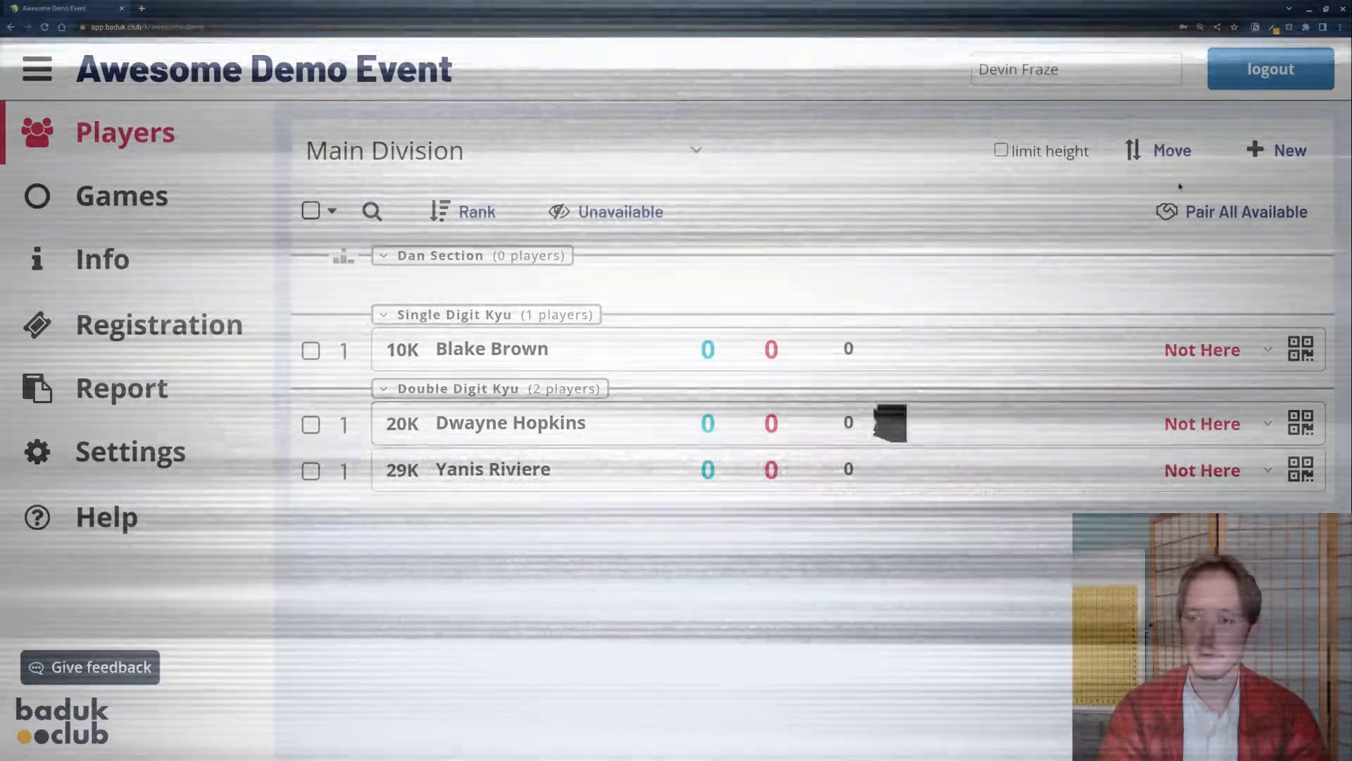
# Step: Add a generated player to the Dan Section
pyautogui.click(1277, 150)
pyautogui.click(1200, 150)
pyautogui.click(322, 130)
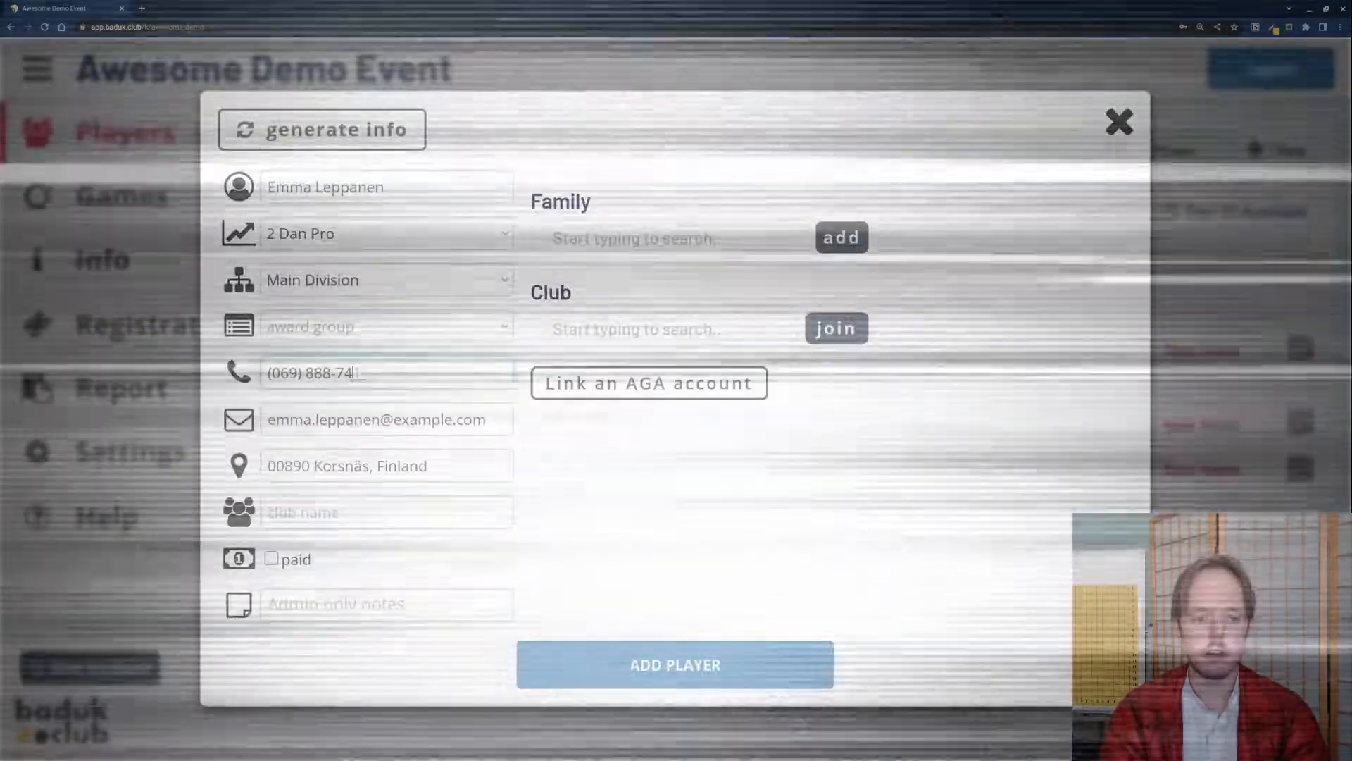
pyautogui.click(387, 326)
pyautogui.click(331, 369)
pyautogui.click(661, 652)
# Step: Add the remaining generated players, then open the spreadsheet (.csv) player import
pyautogui.click(1277, 150)
pyautogui.click(1215, 153)
pyautogui.click(322, 130)
pyautogui.click(387, 326)
pyautogui.click(334, 388)
pyautogui.click(674, 664)
pyautogui.click(1277, 150)
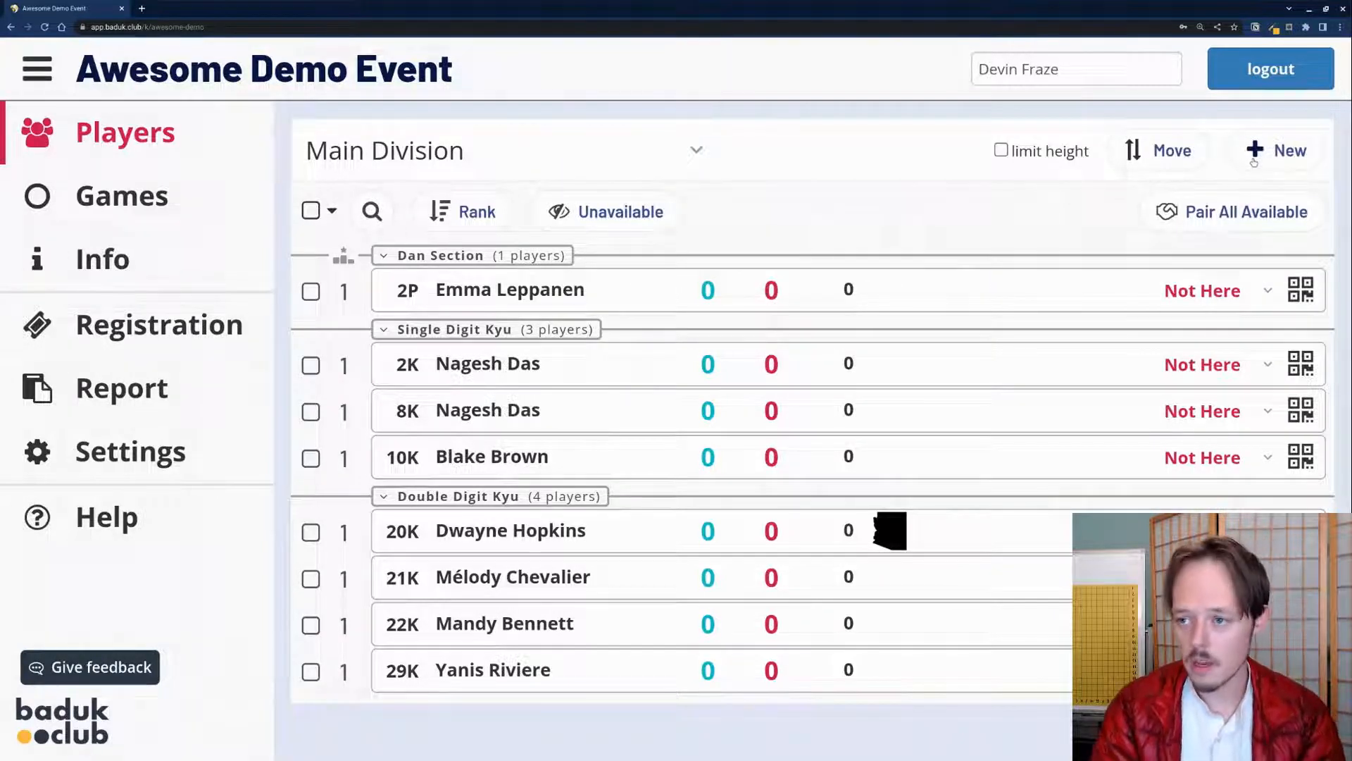
pyautogui.click(1257, 153)
pyautogui.click(1219, 210)
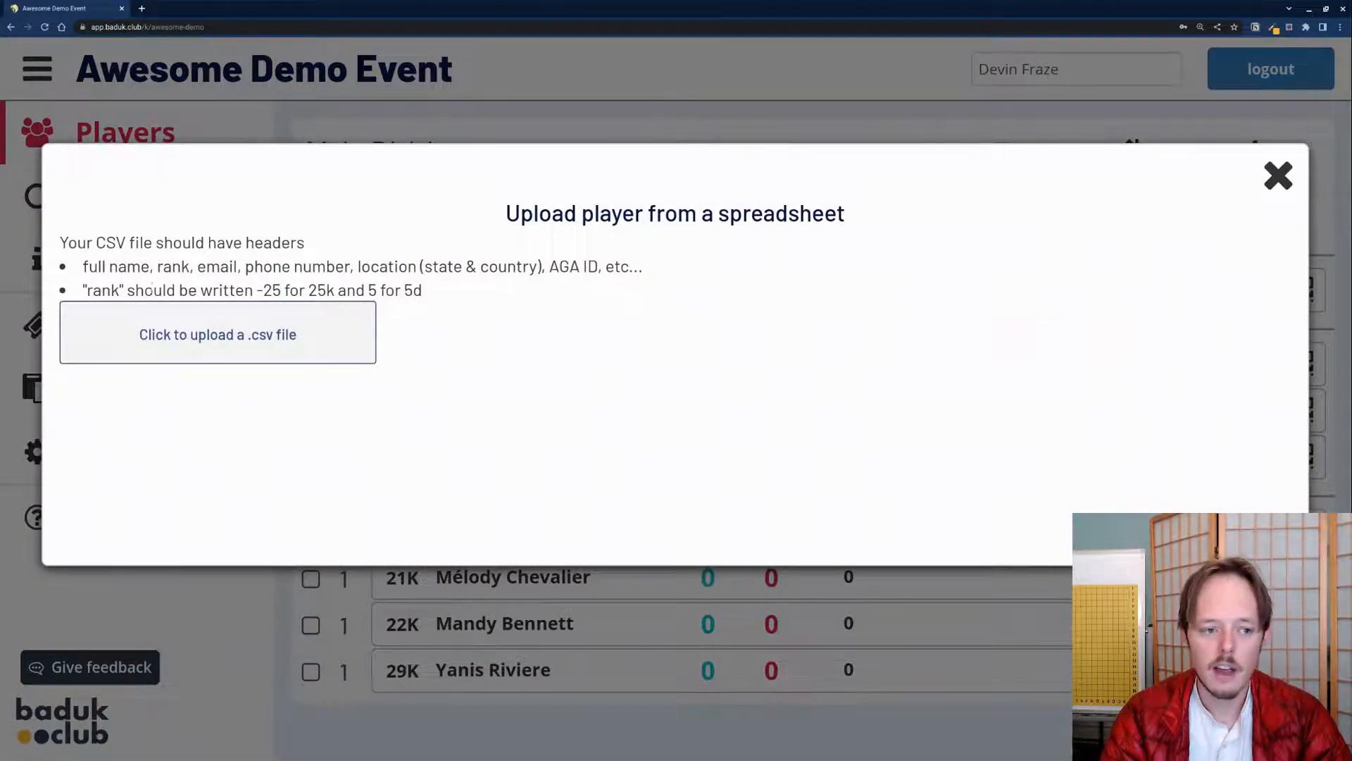
# Step: Review the required CSV column headers and the kyu rank format (-25 for 25k), then close the upload dialog
pyautogui.moveTo(84, 266); pyautogui.dragTo(602, 267)
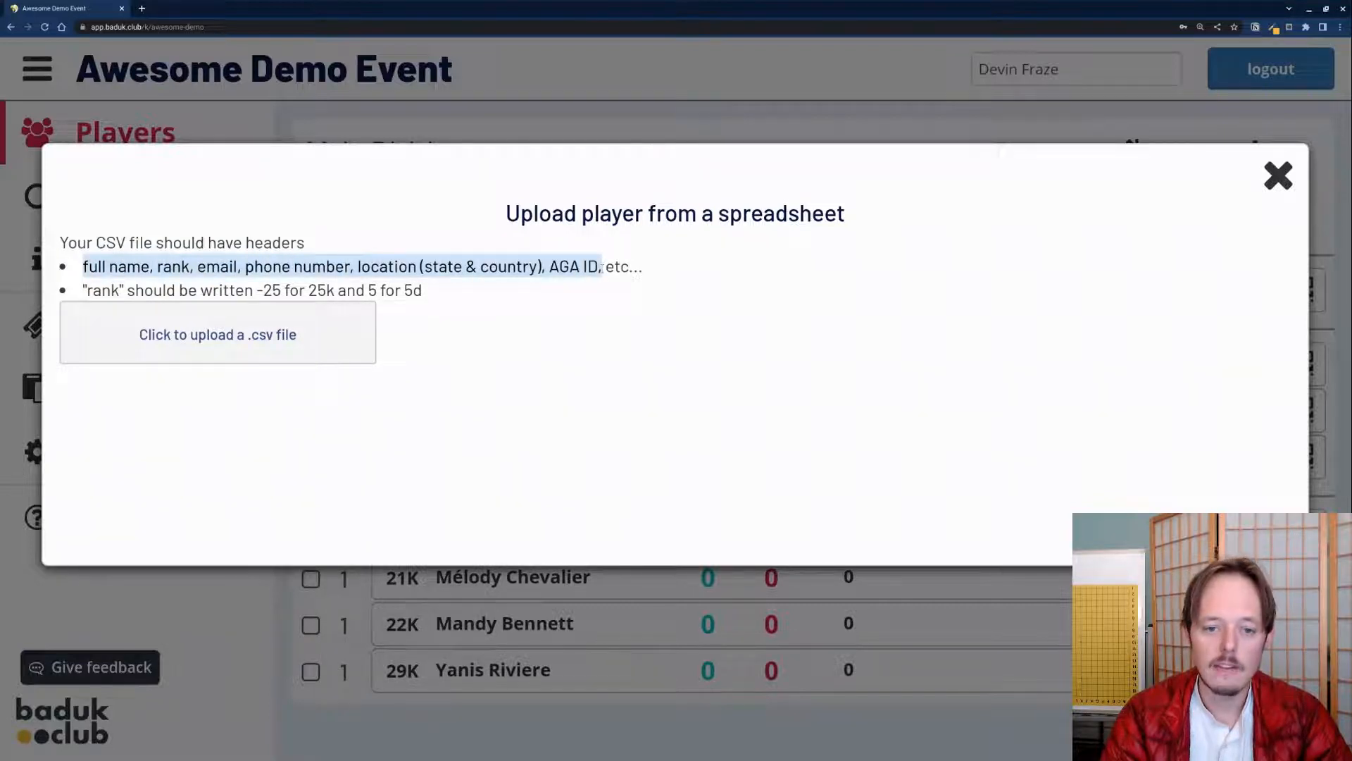
pyautogui.click(602, 267)
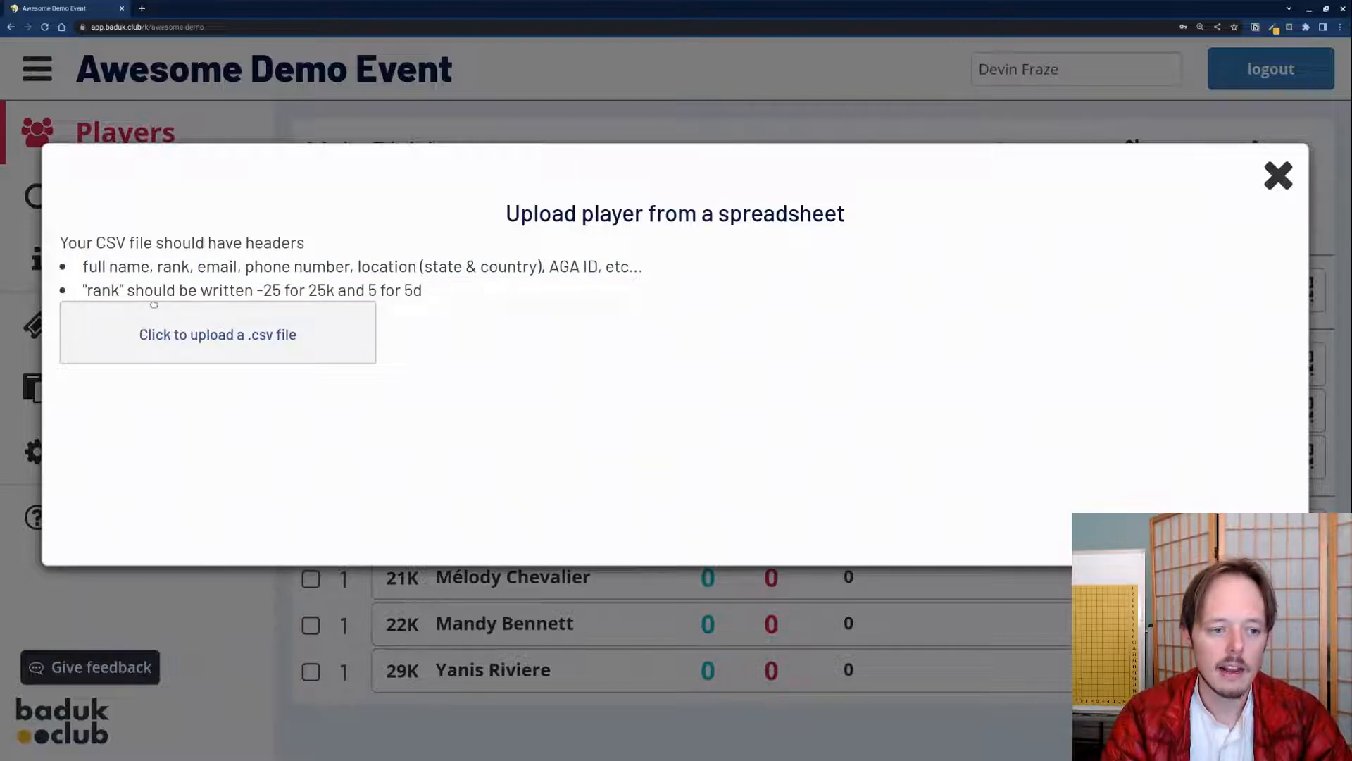
pyautogui.moveTo(257, 290); pyautogui.dragTo(336, 290)
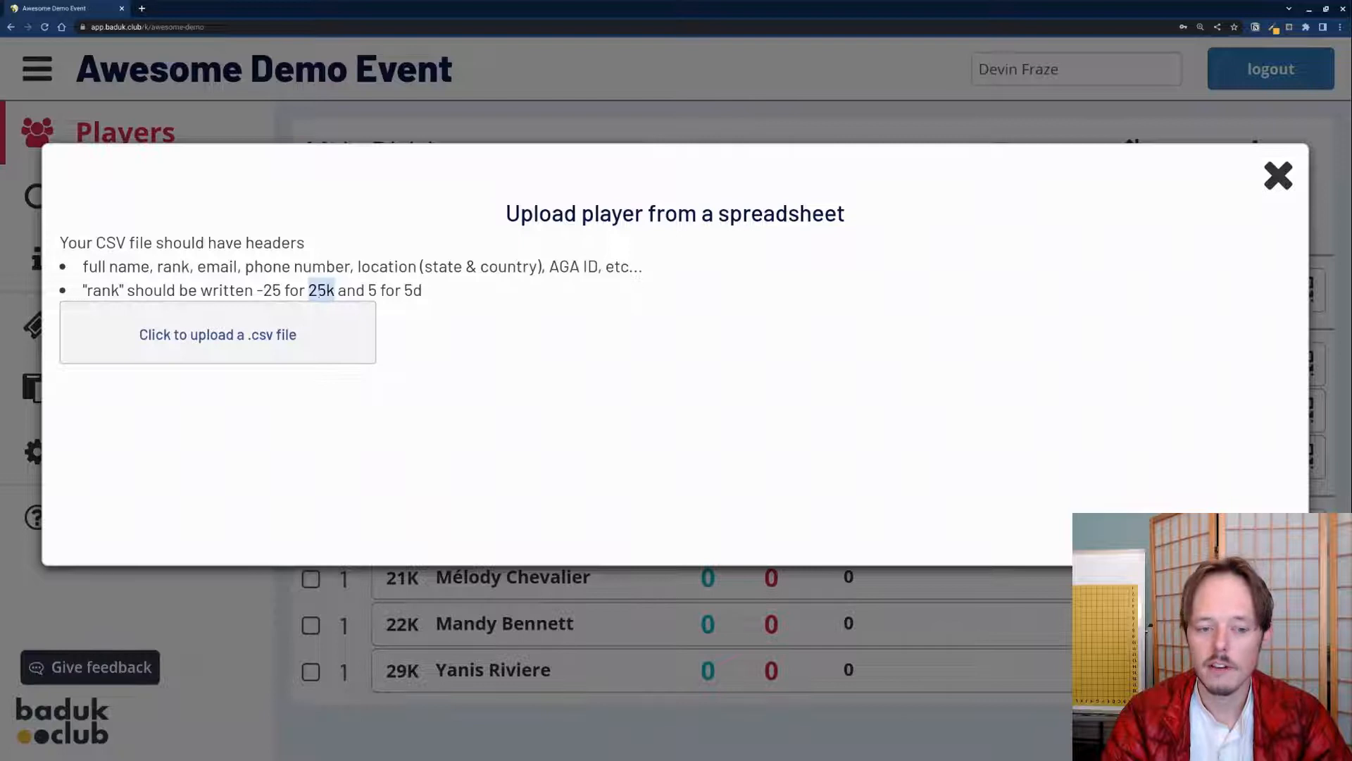
pyautogui.moveTo(264, 290); pyautogui.dragTo(284, 291)
pyautogui.click(286, 291)
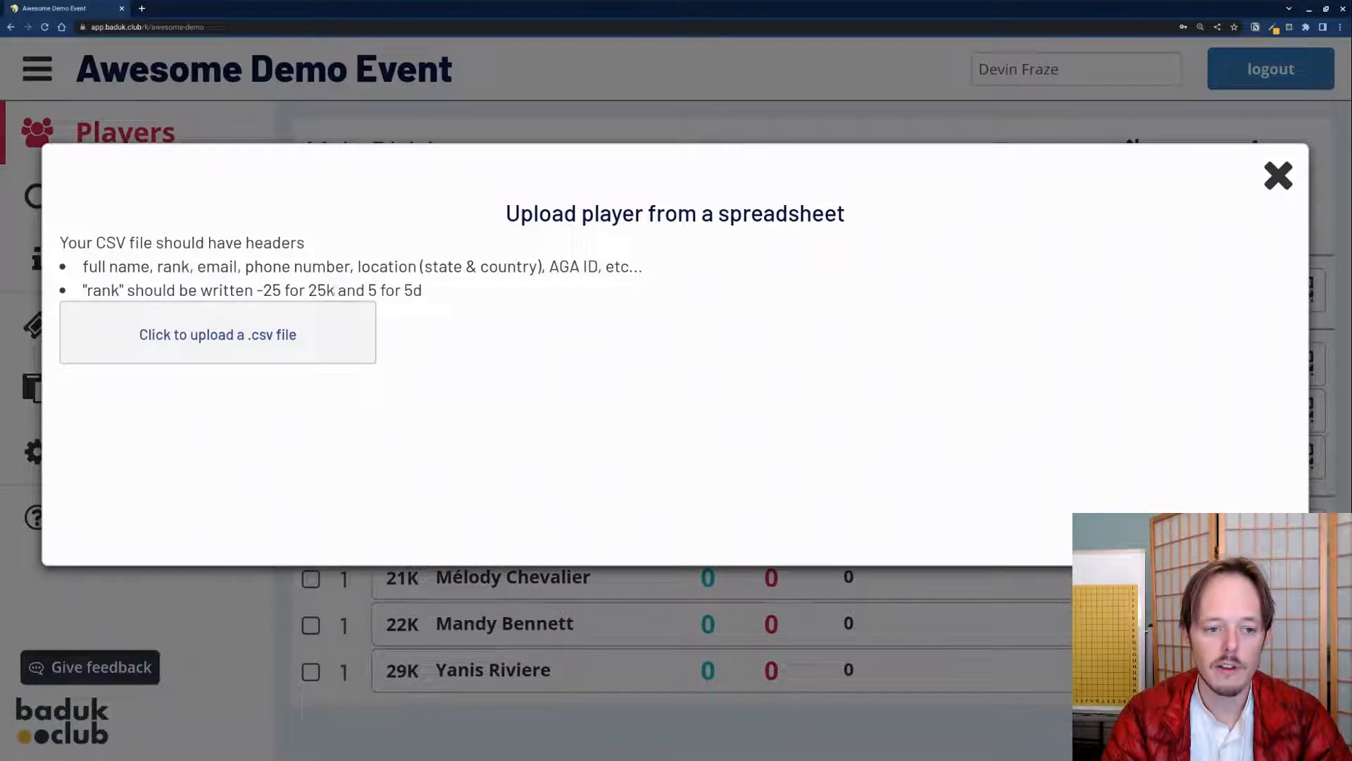
pyautogui.click(1278, 176)
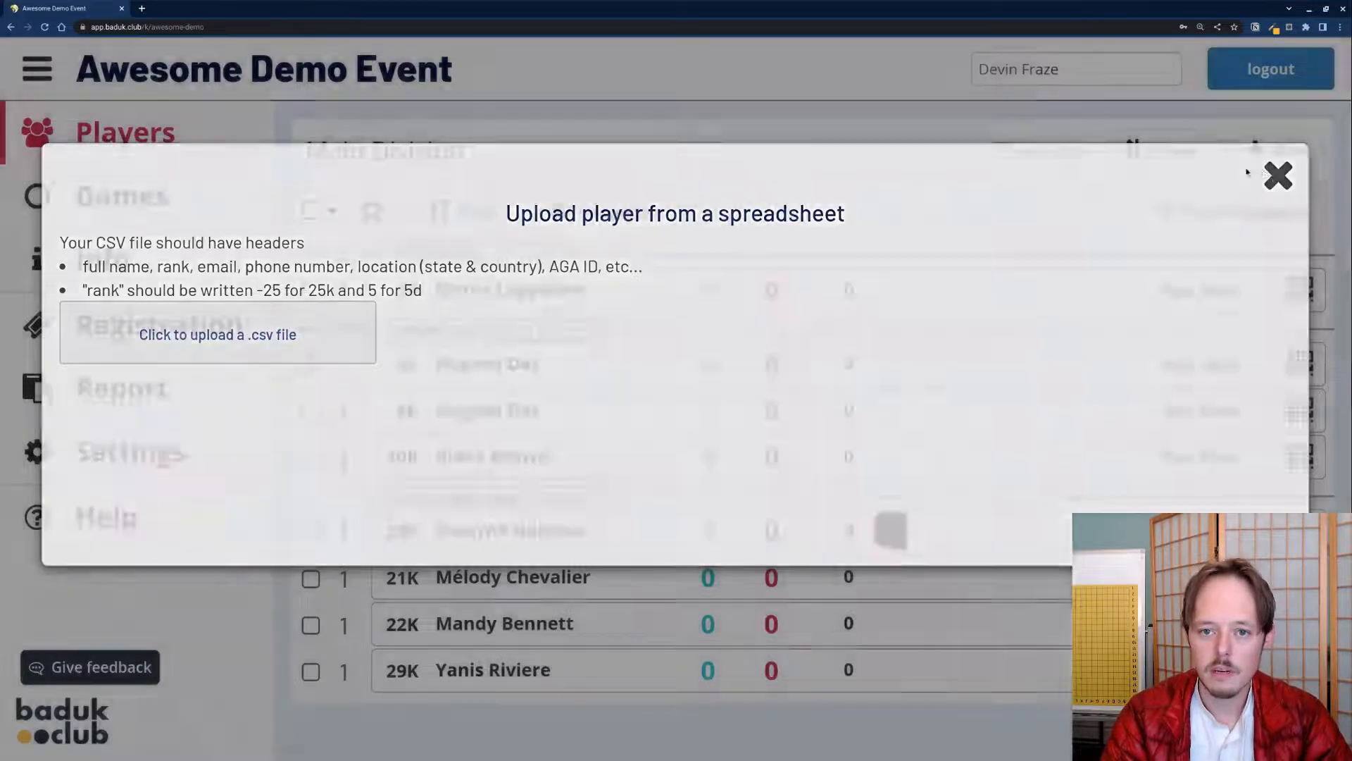
pyautogui.click(1274, 149)
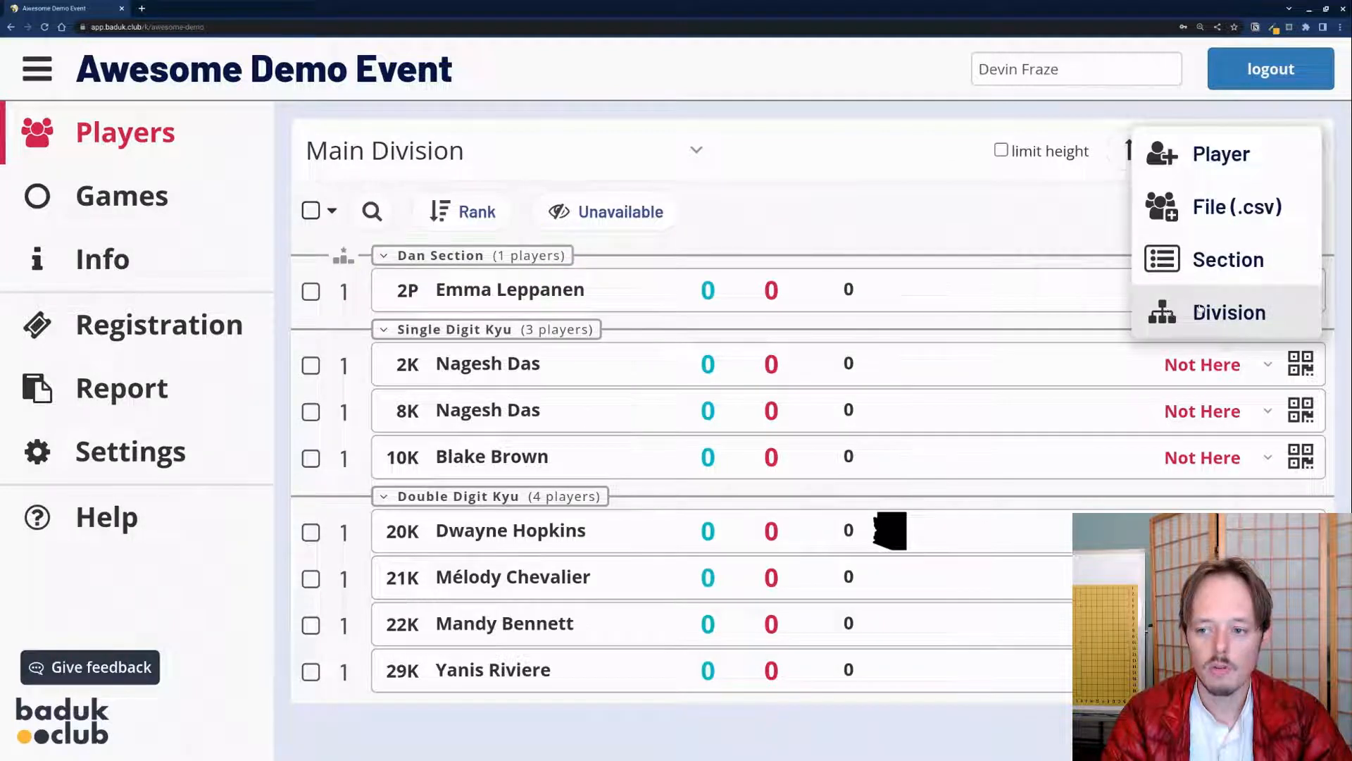
pyautogui.click(1080, 232)
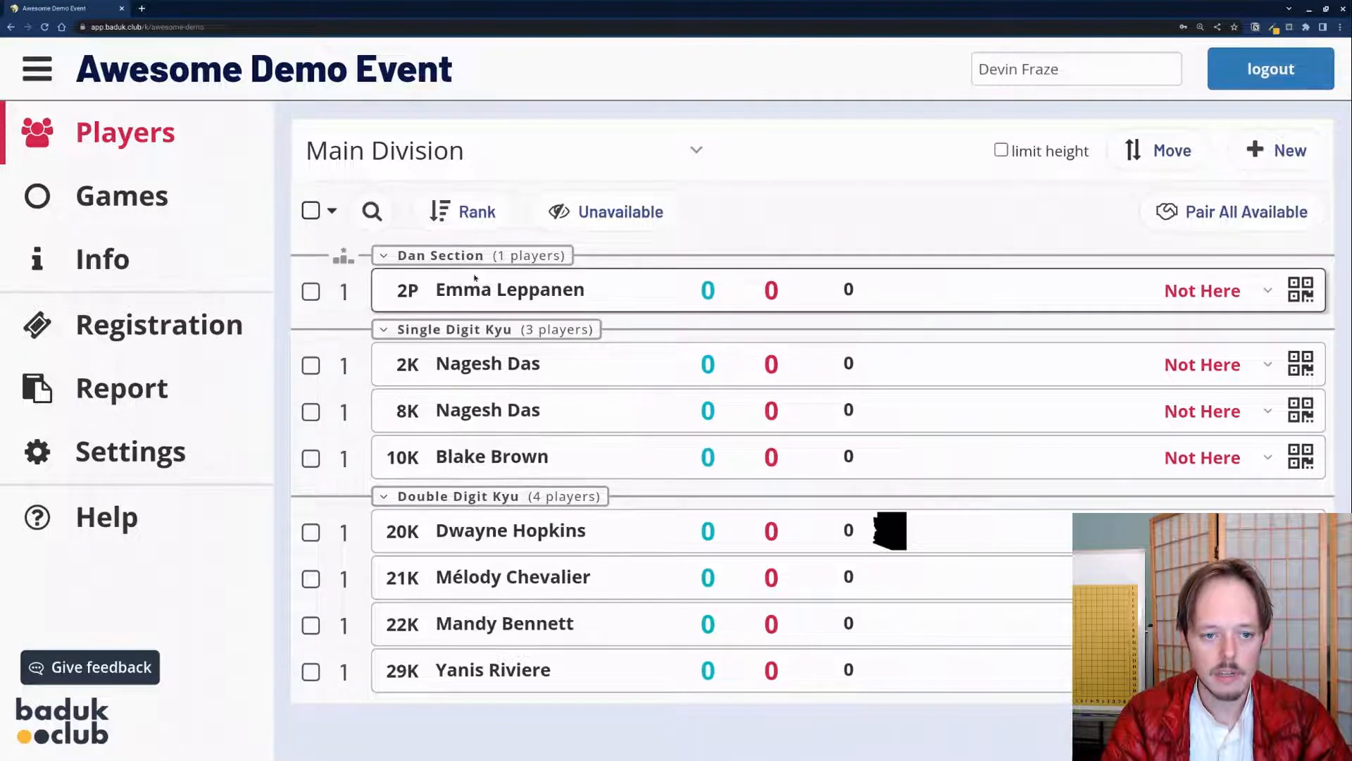
pyautogui.click(470, 334)
pyautogui.click(460, 332)
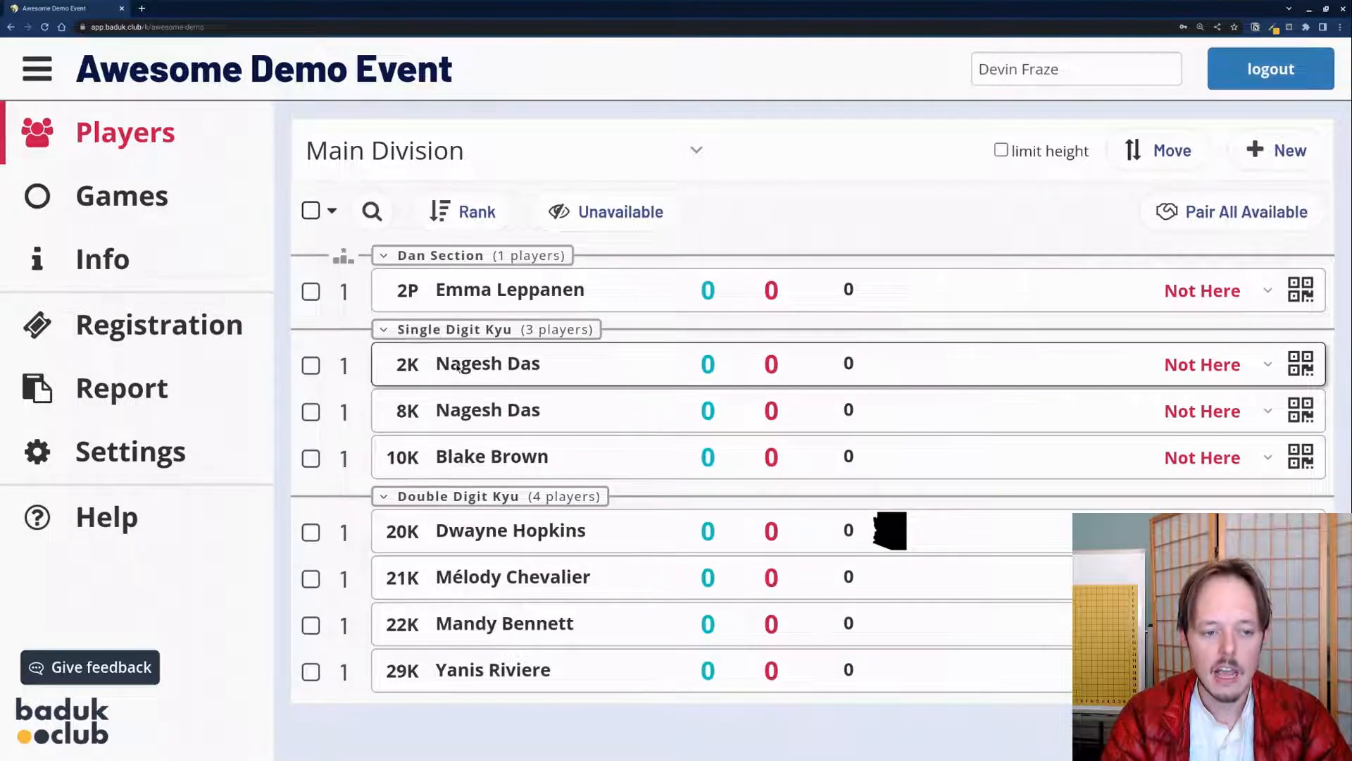
pyautogui.click(310, 371)
pyautogui.click(310, 415)
pyautogui.click(311, 365)
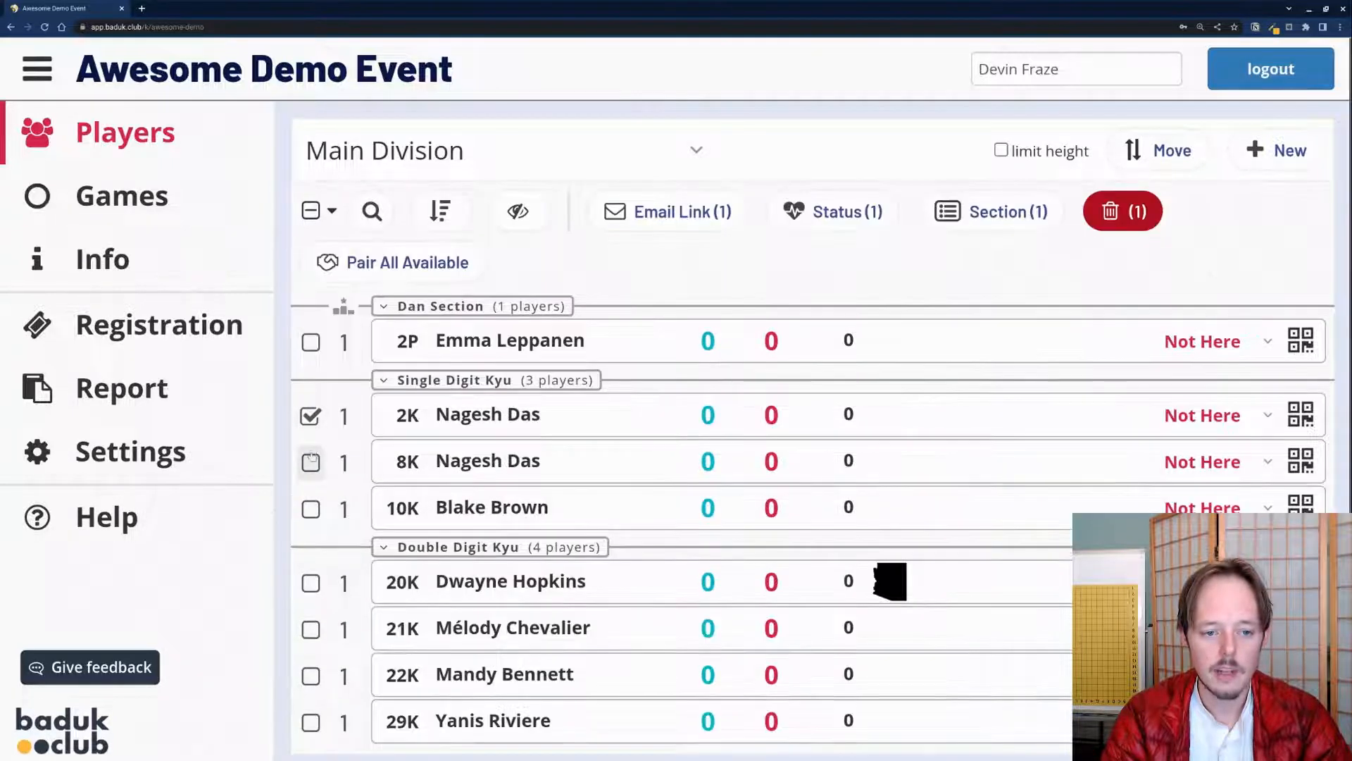
pyautogui.click(311, 462)
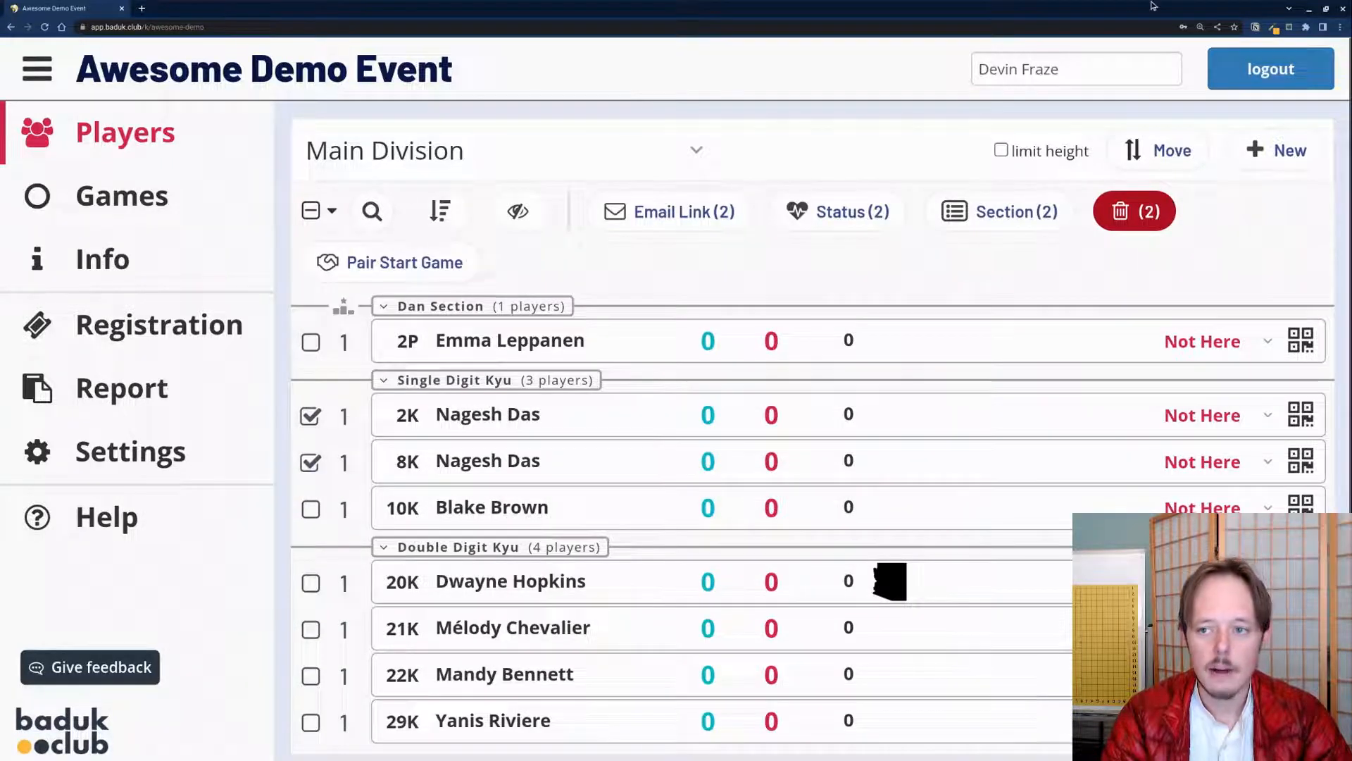
pyautogui.click(33, 89)
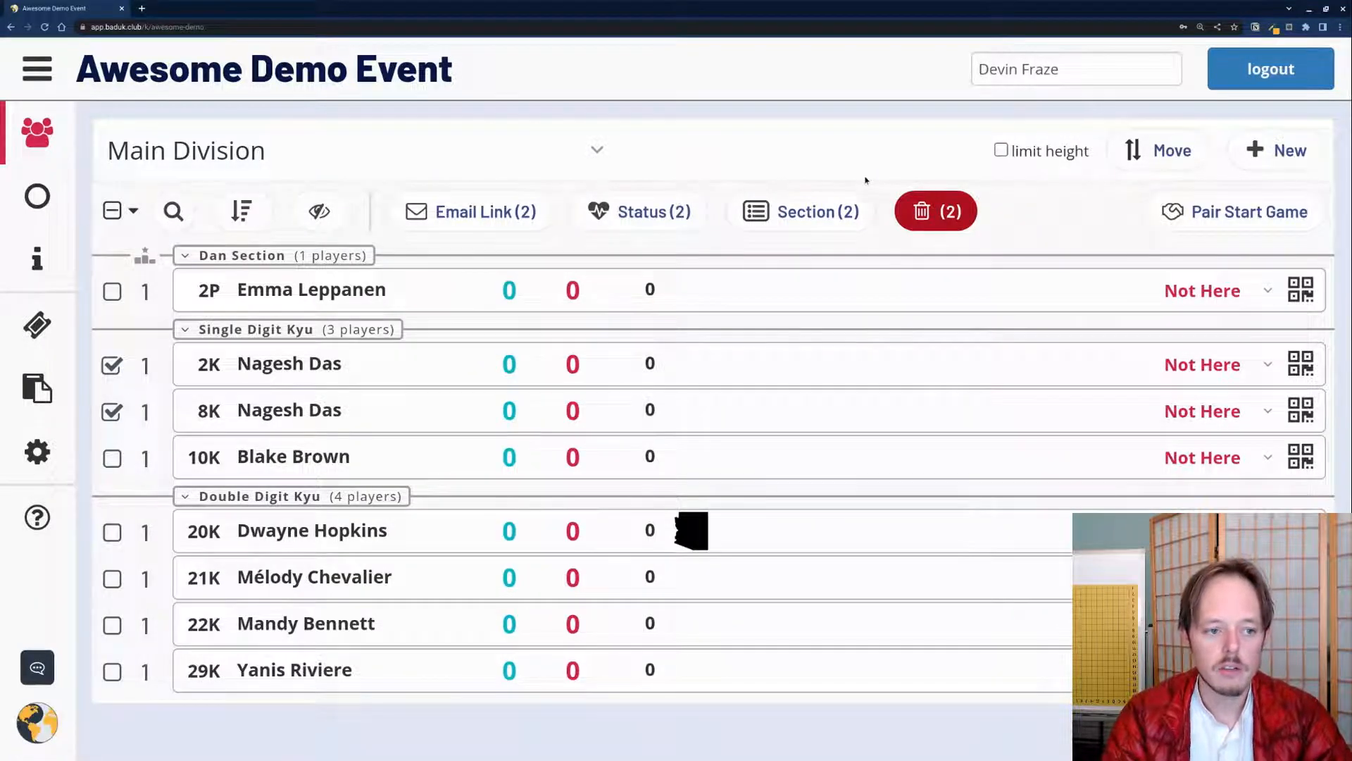
pyautogui.click(112, 365)
pyautogui.click(112, 412)
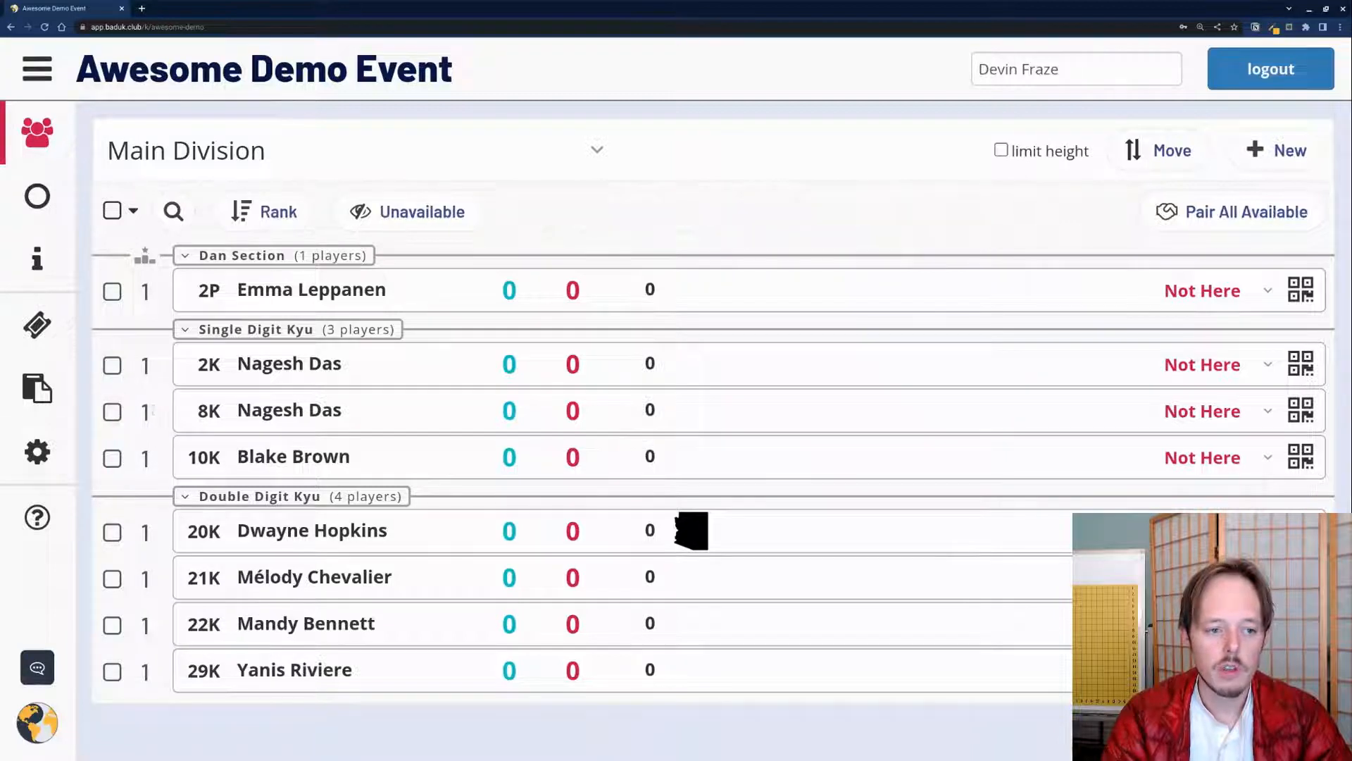
pyautogui.click(252, 213)
pyautogui.click(258, 214)
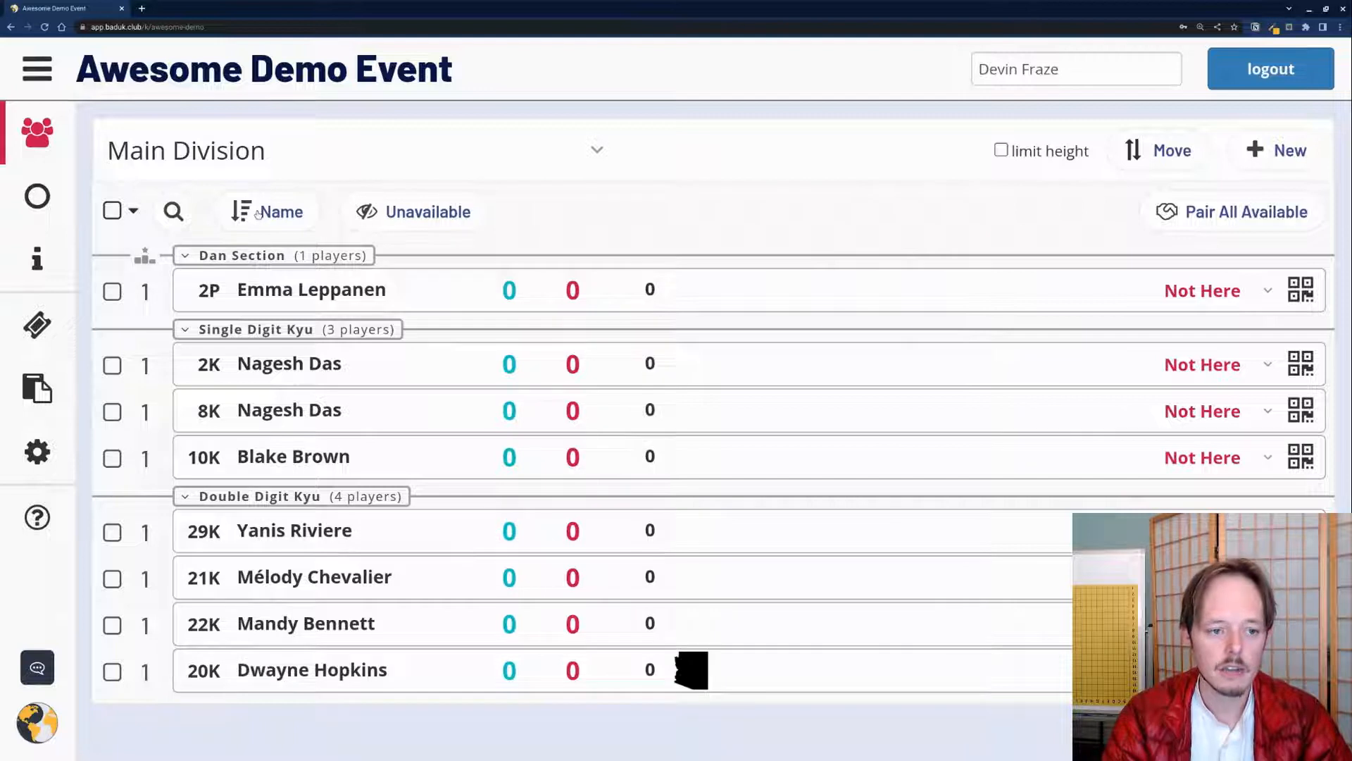
pyautogui.click(258, 214)
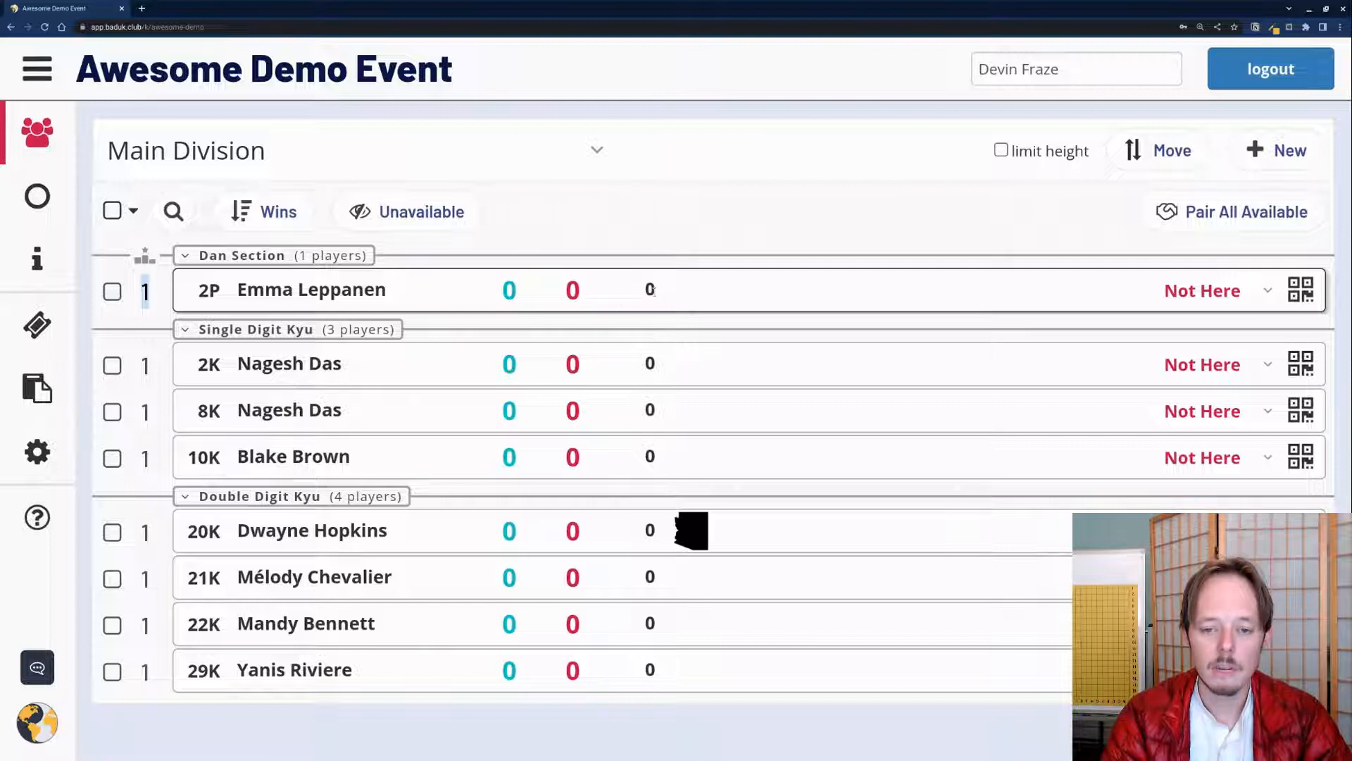
pyautogui.click(147, 288)
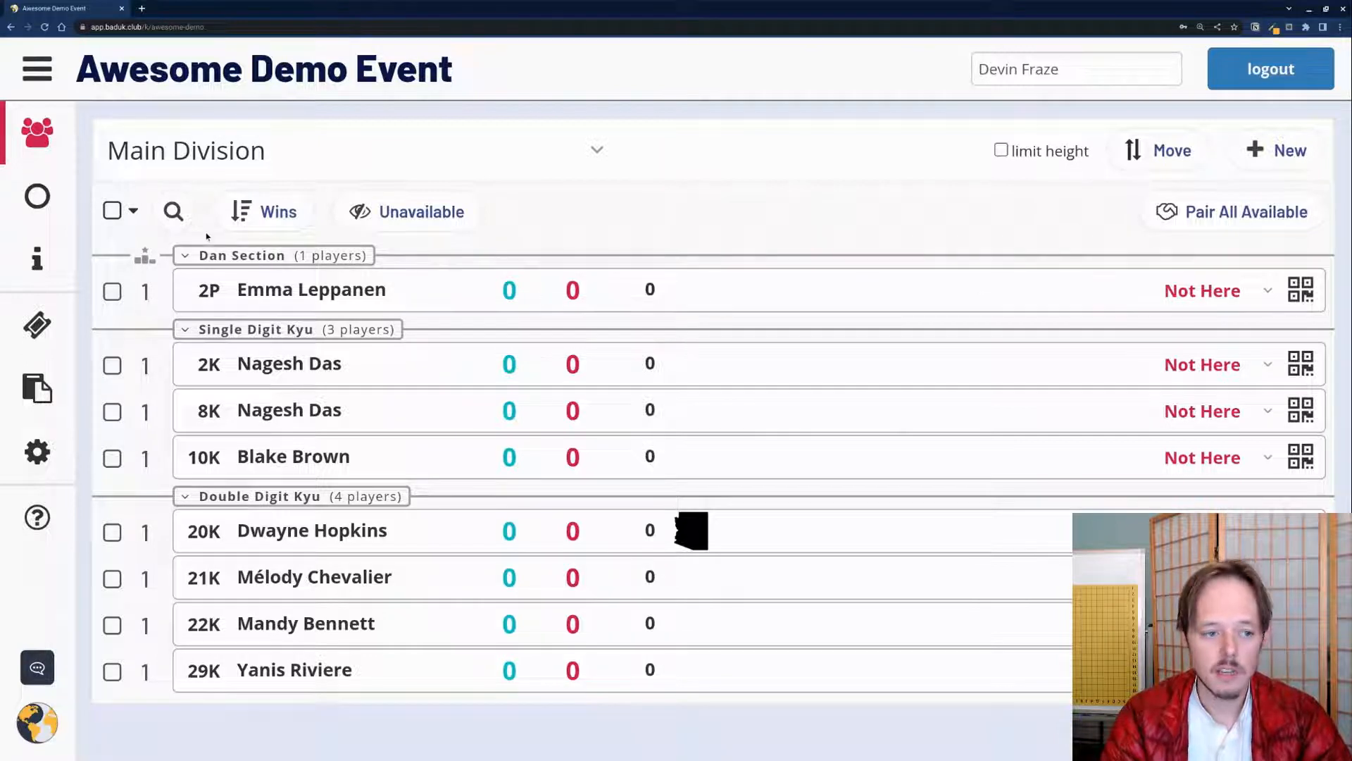
# Step: Select and deselect all eight players, then visit the event settings and results report pages
pyautogui.click(133, 210)
pyautogui.click(113, 211)
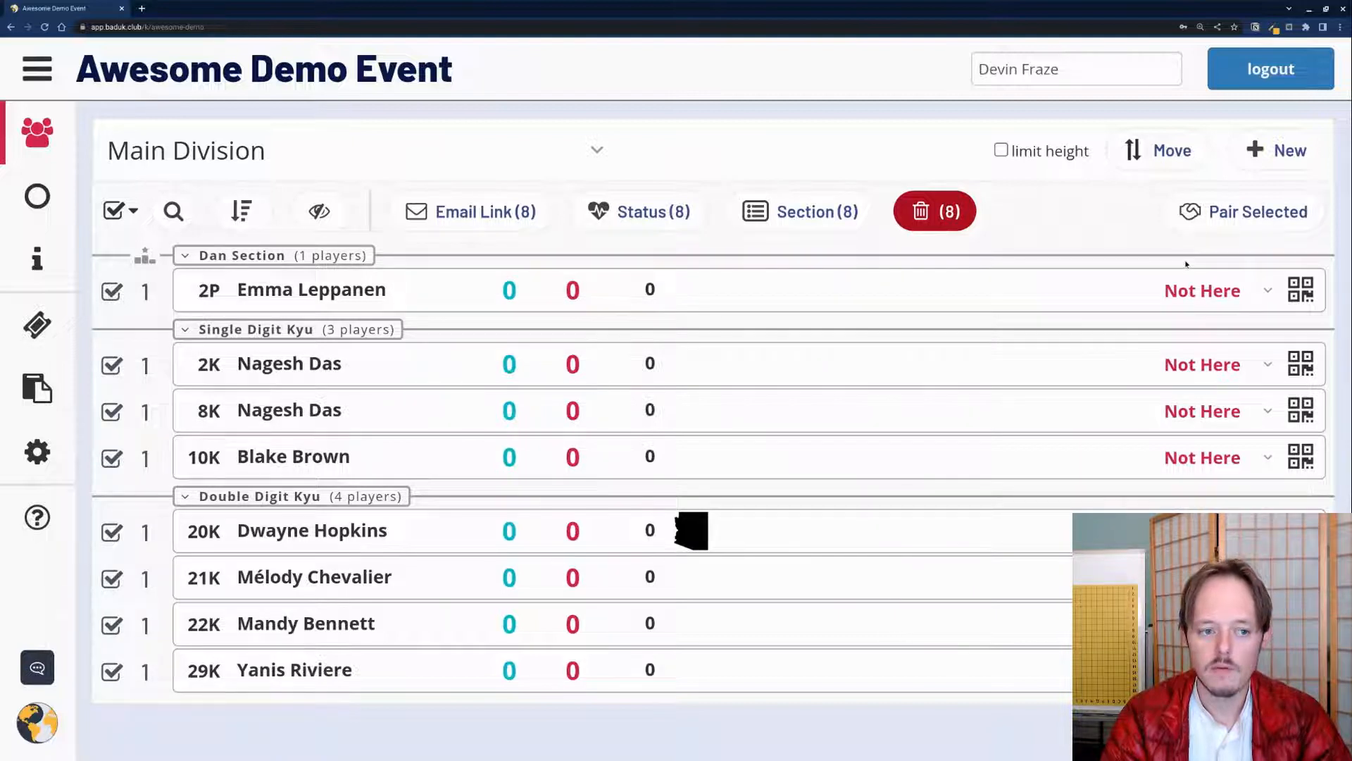
pyautogui.click(113, 210)
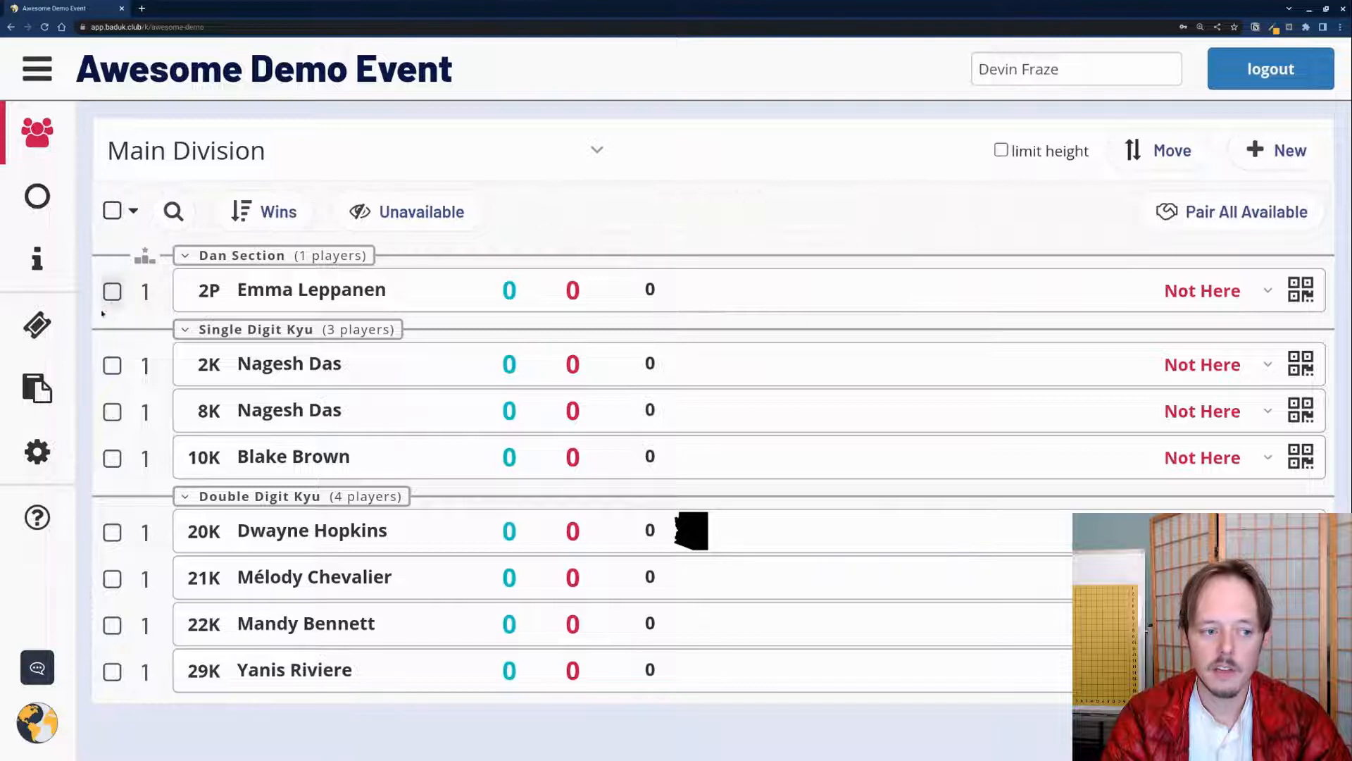
pyautogui.click(38, 451)
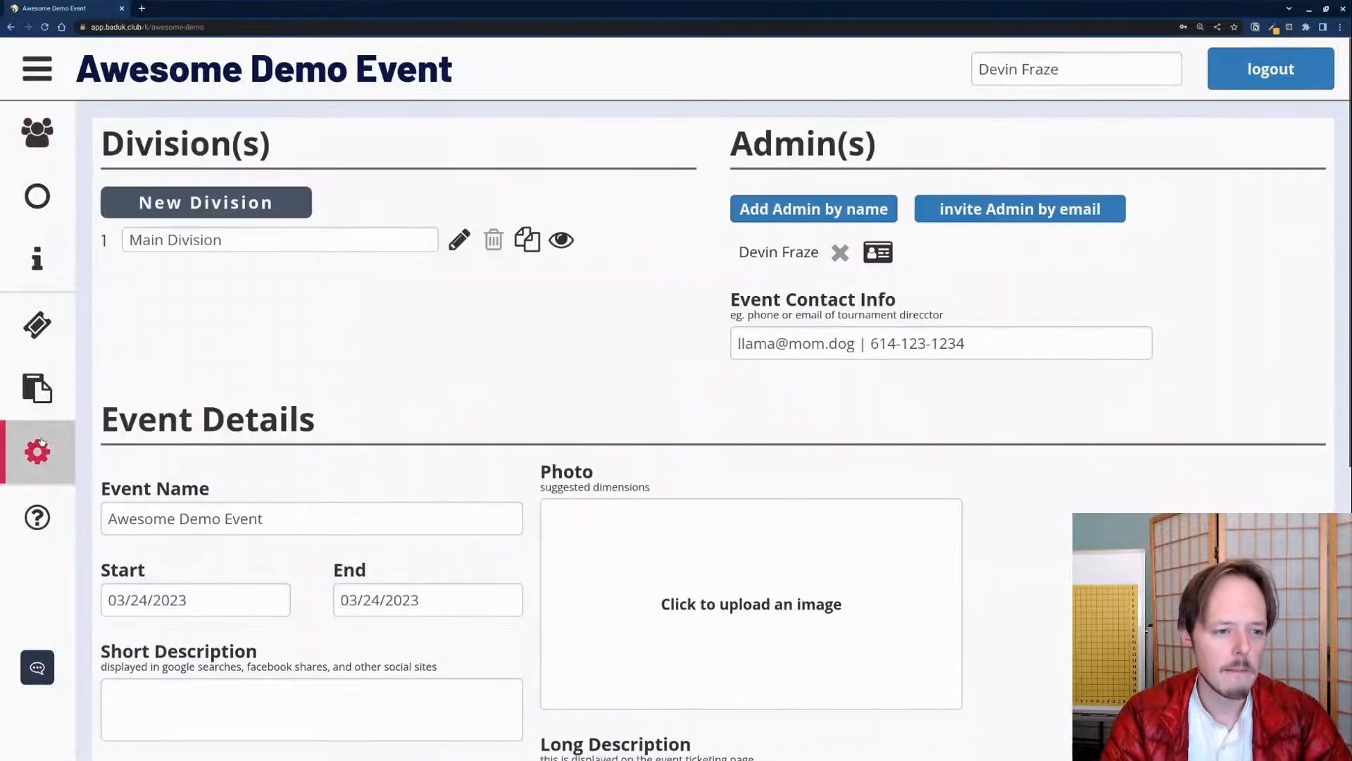
pyautogui.click(50, 395)
# Step: Check the registration page's Check-in QR code, then return to Main Division and select all eight players
pyautogui.click(37, 324)
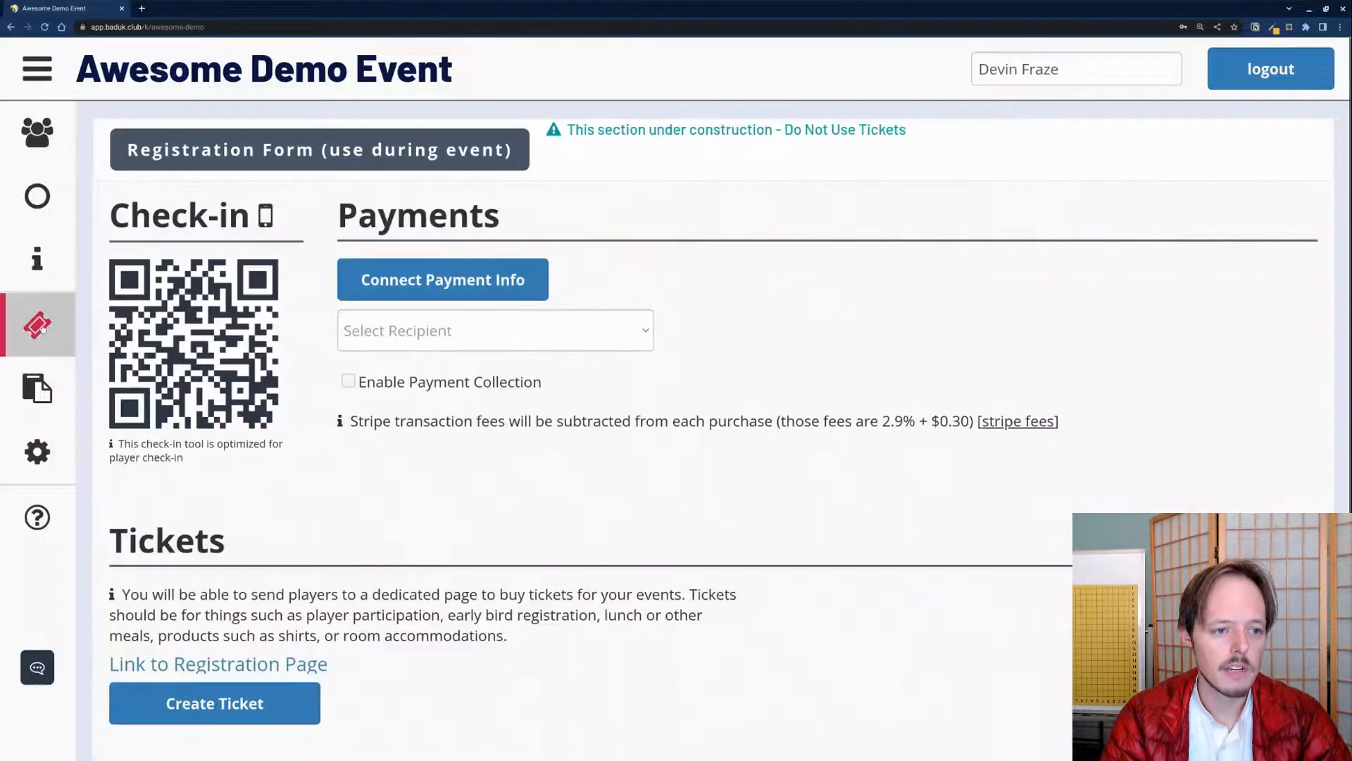
pyautogui.moveTo(177, 170); pyautogui.dragTo(265, 444)
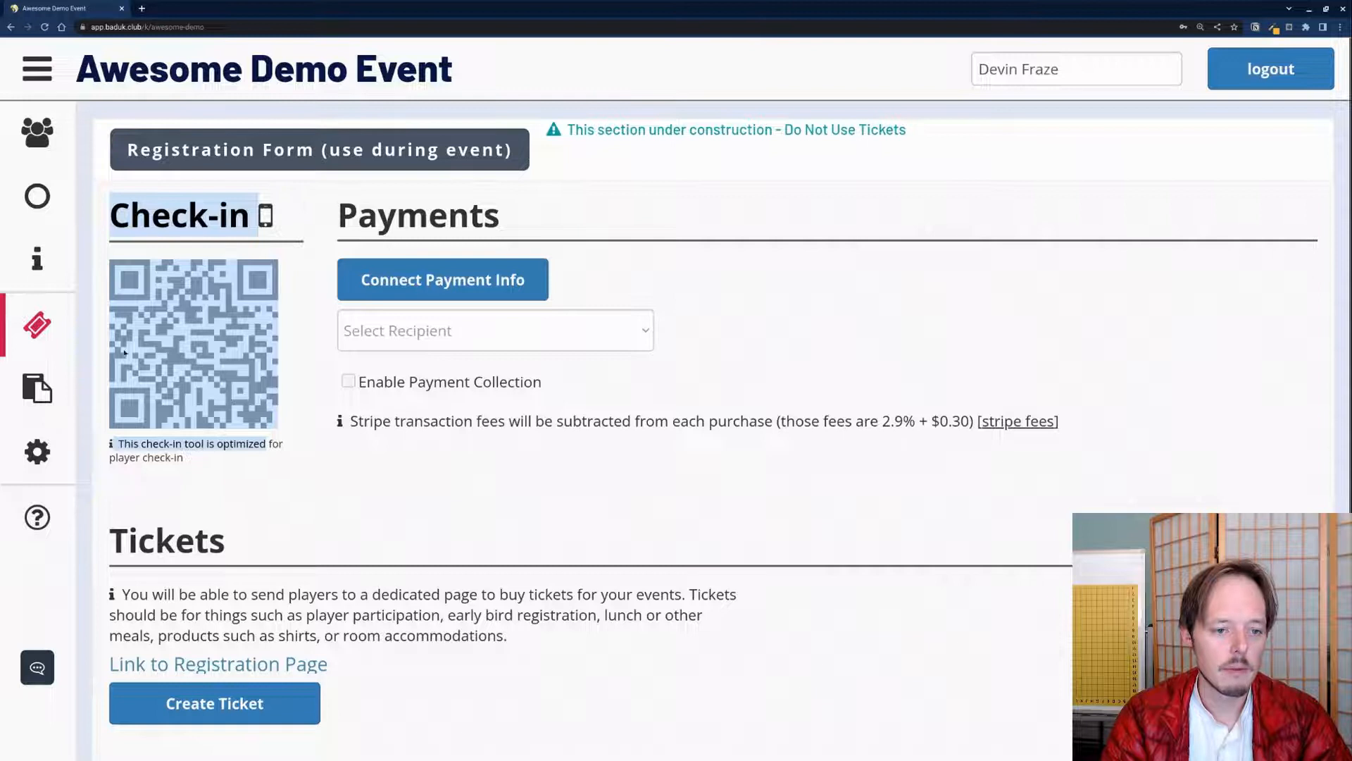
pyautogui.click(224, 227)
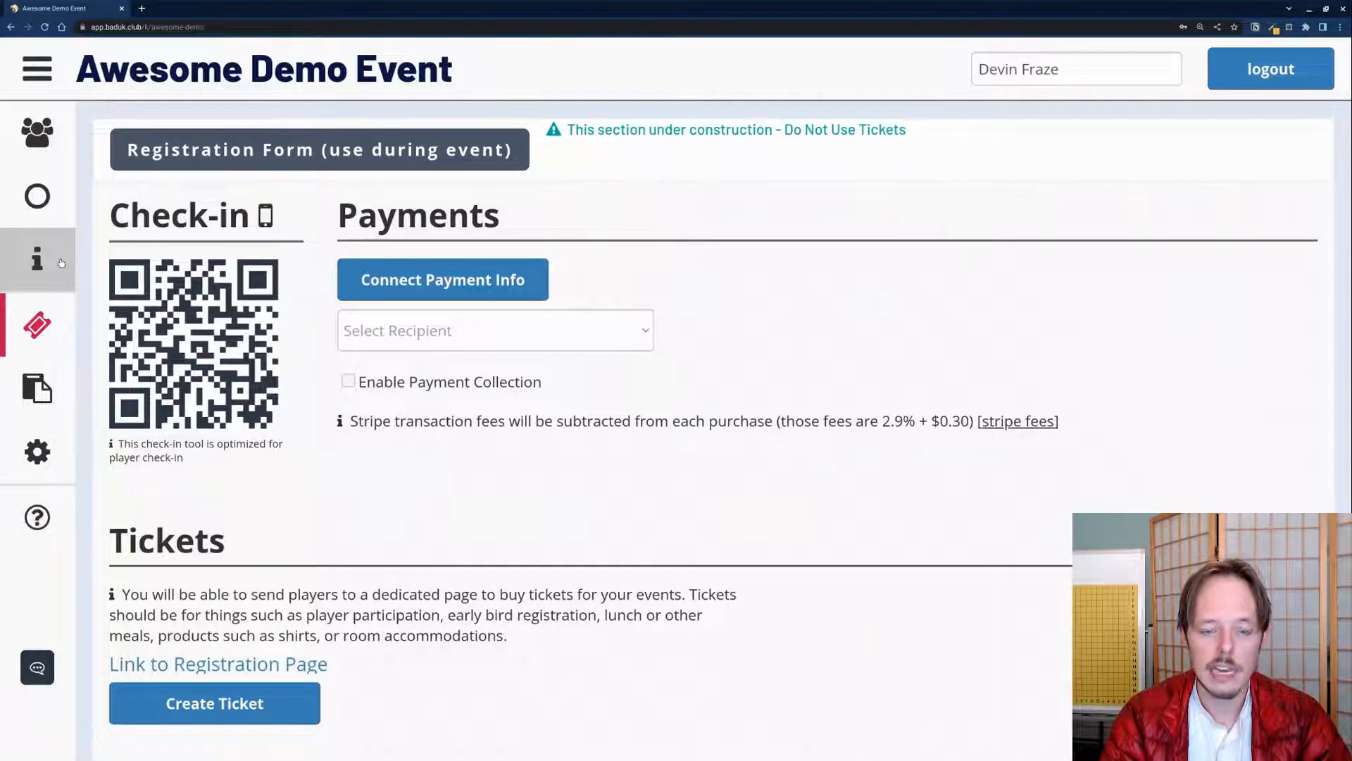
pyautogui.click(61, 146)
pyautogui.click(113, 210)
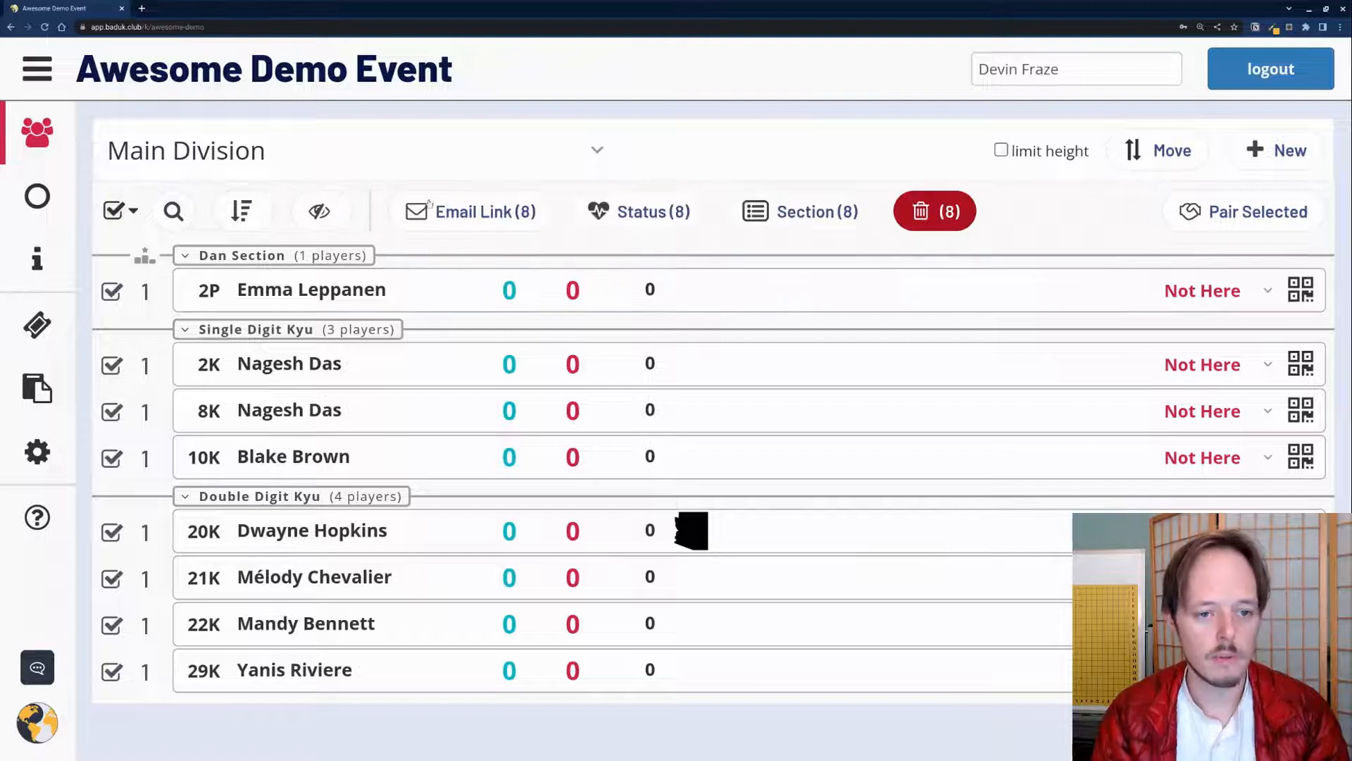
pyautogui.click(623, 211)
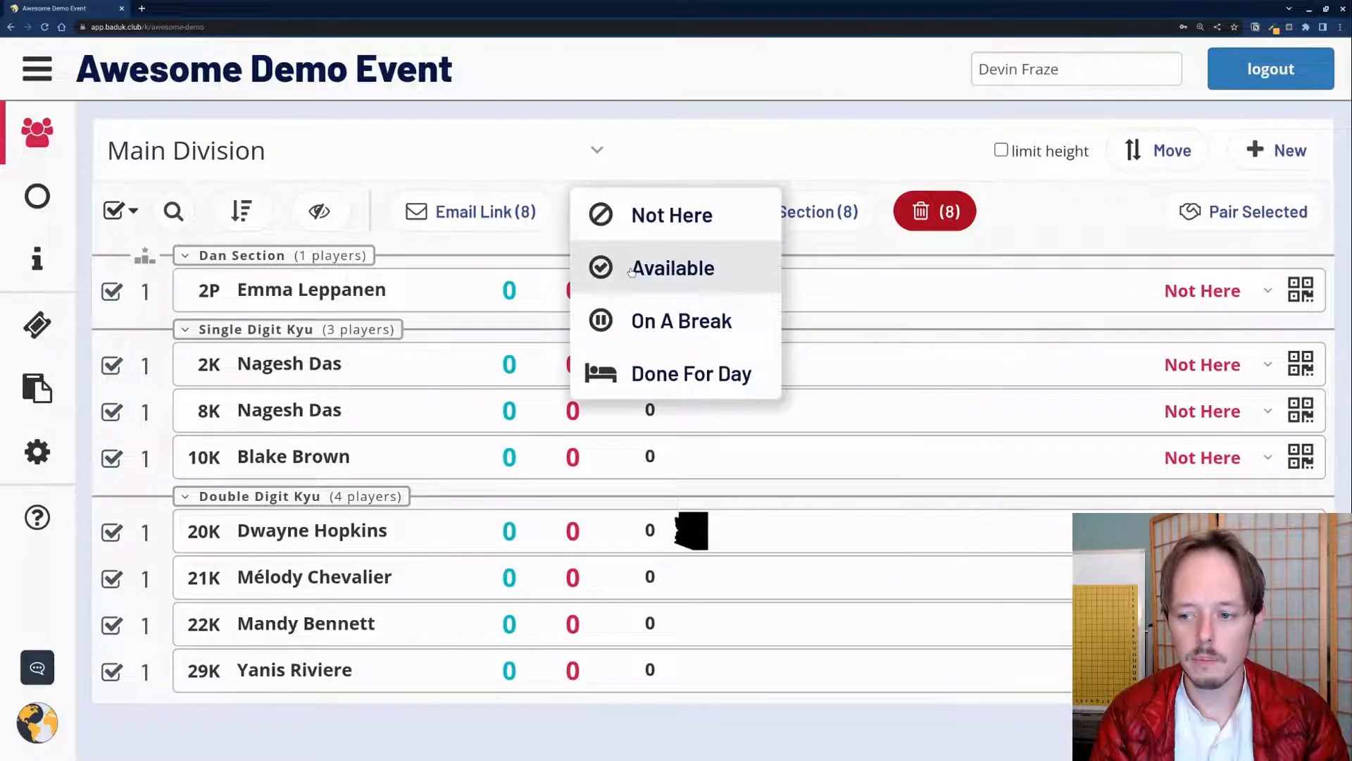
pyautogui.click(631, 272)
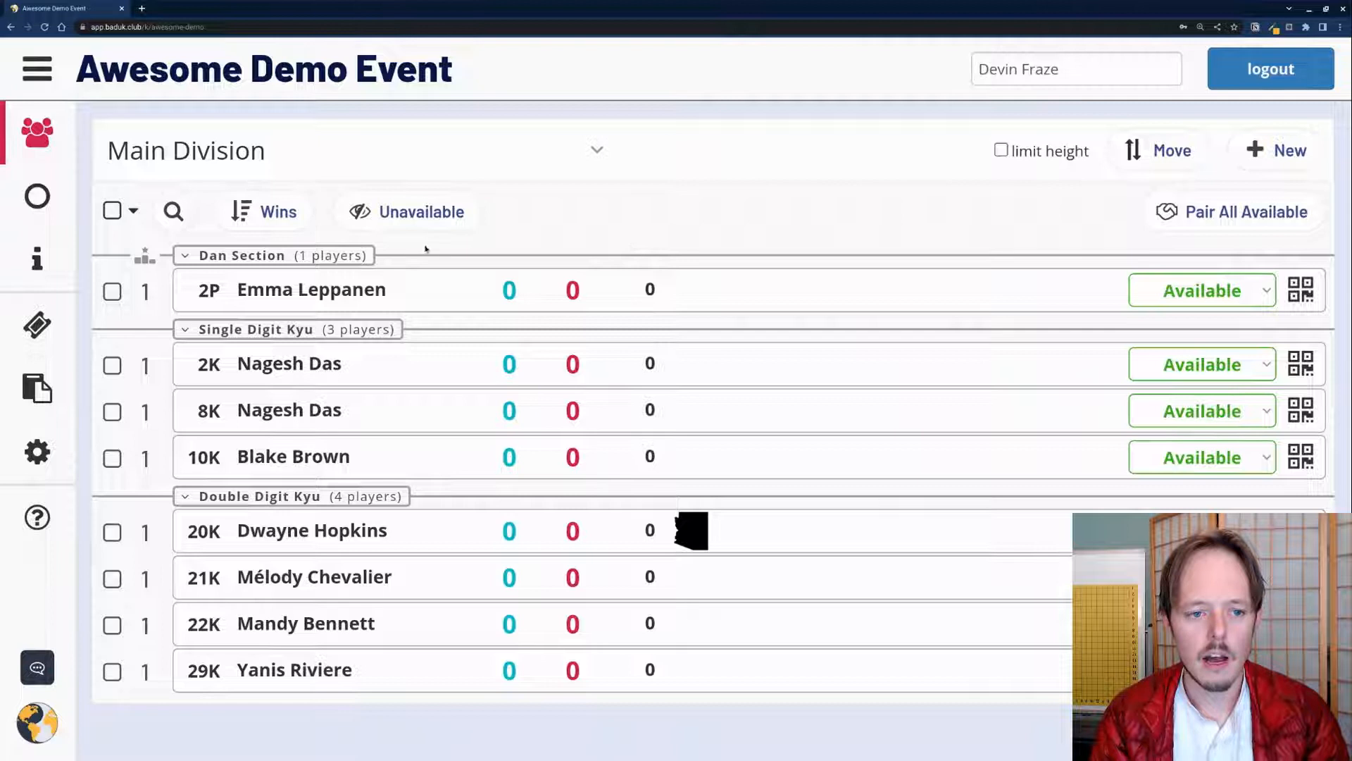
pyautogui.click(1241, 301)
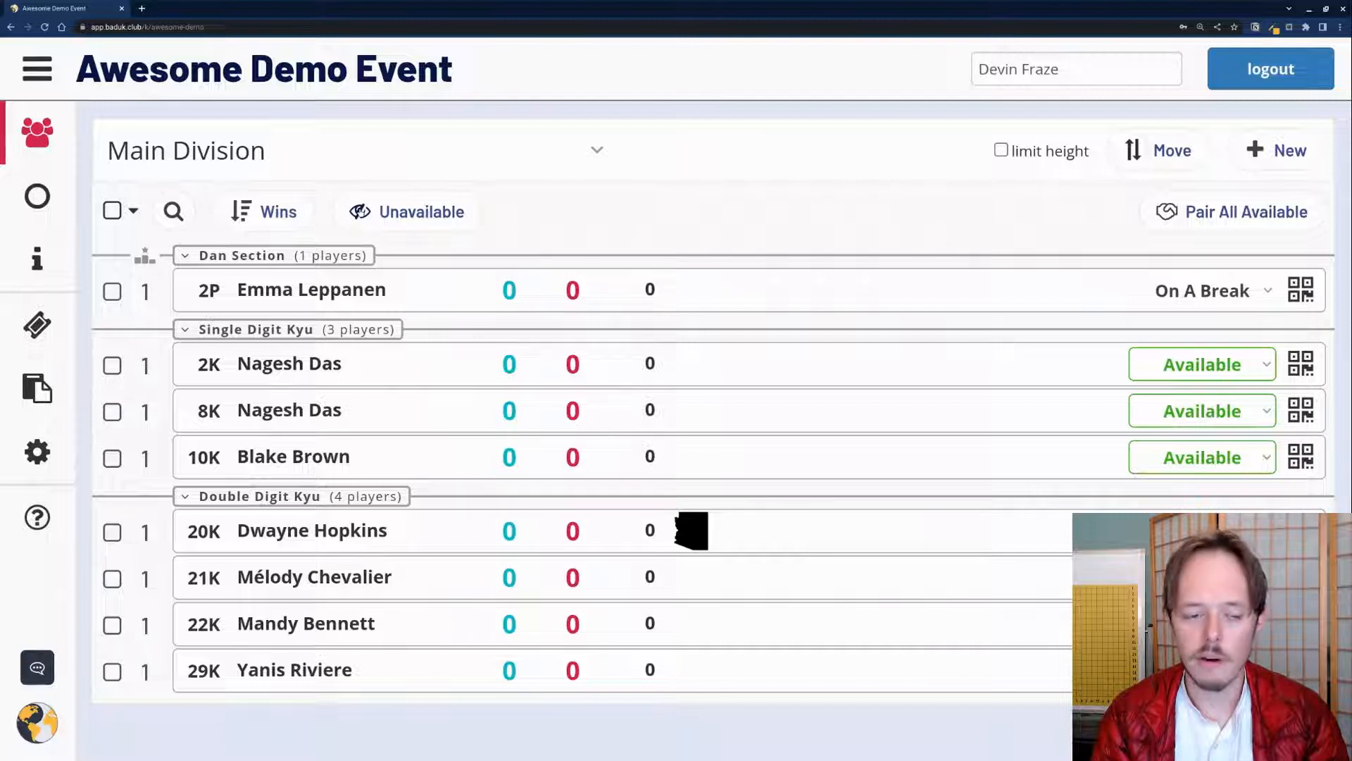
# Step: Toggle hiding unavailable players on and off, then select all players and clear the selection again
pyautogui.click(360, 213)
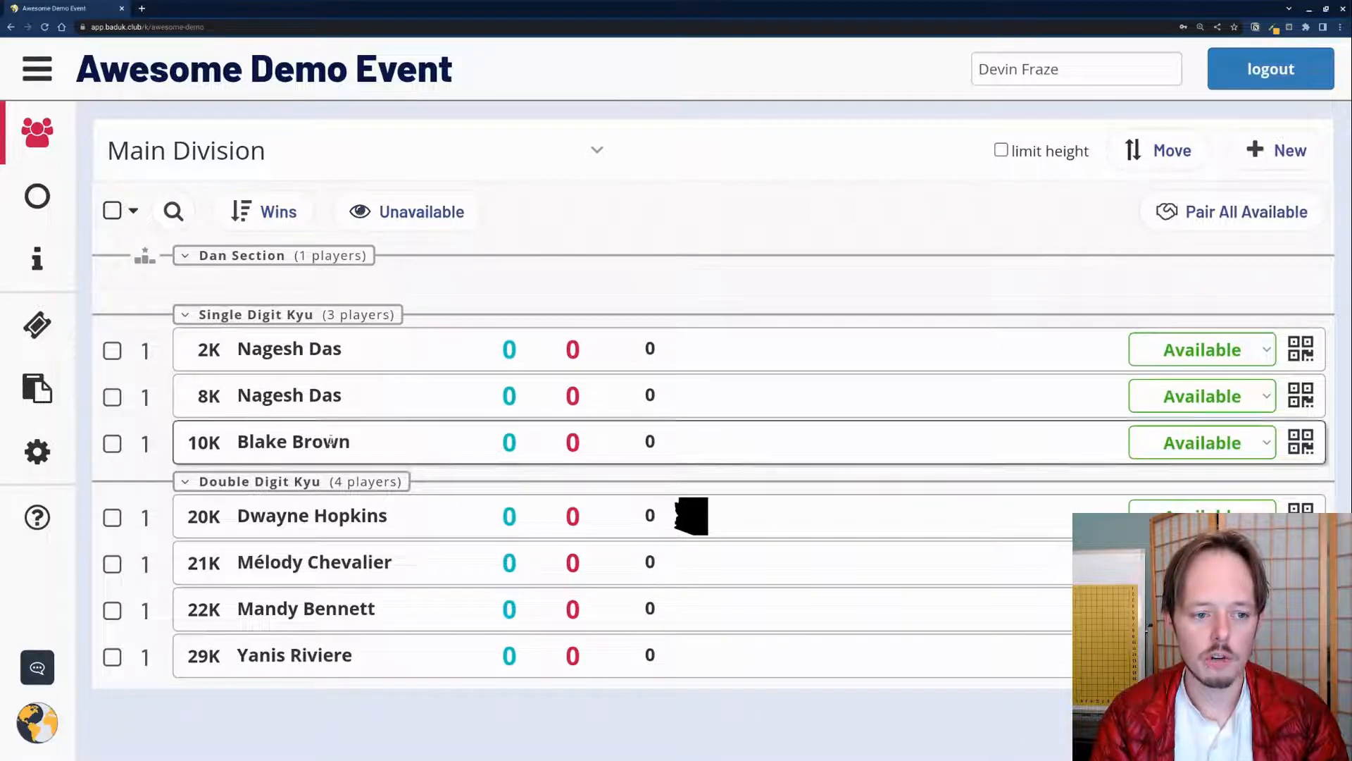
pyautogui.click(380, 219)
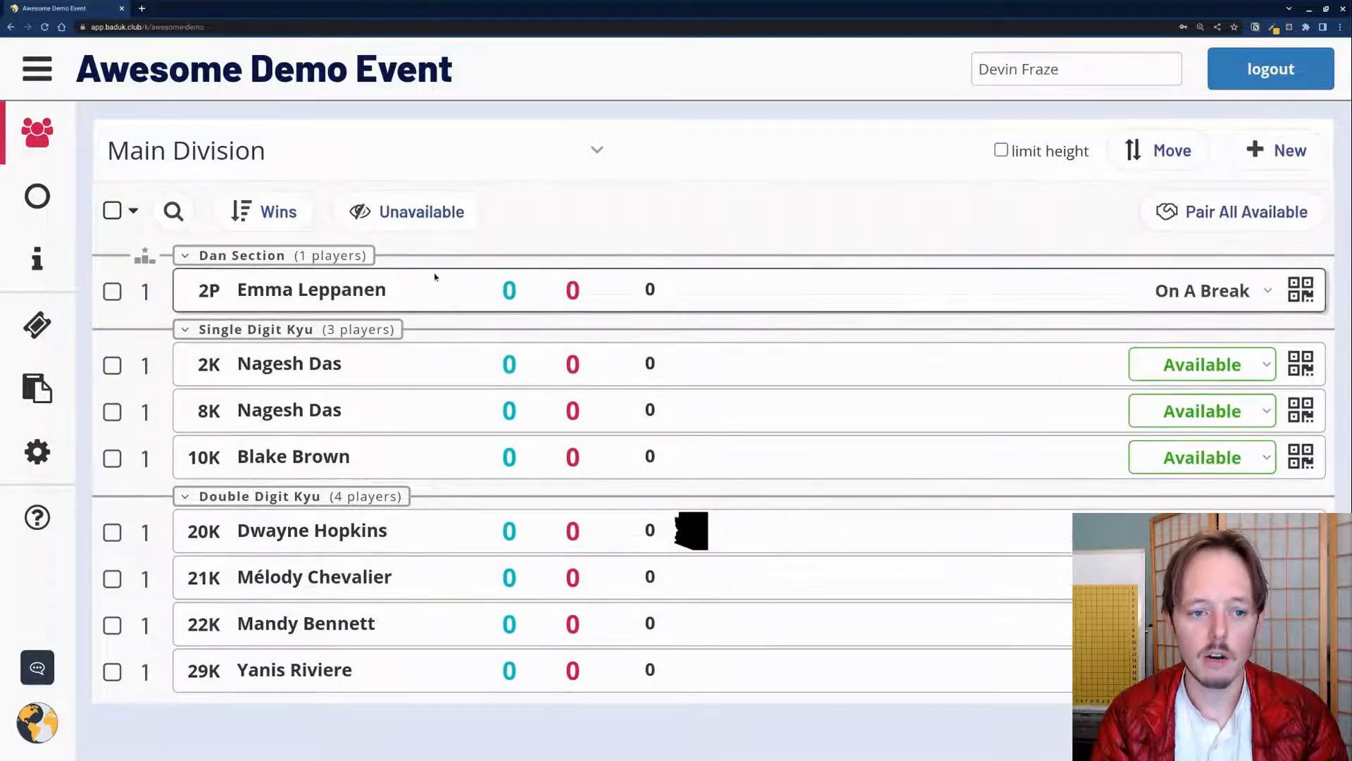
pyautogui.click(393, 218)
pyautogui.click(377, 219)
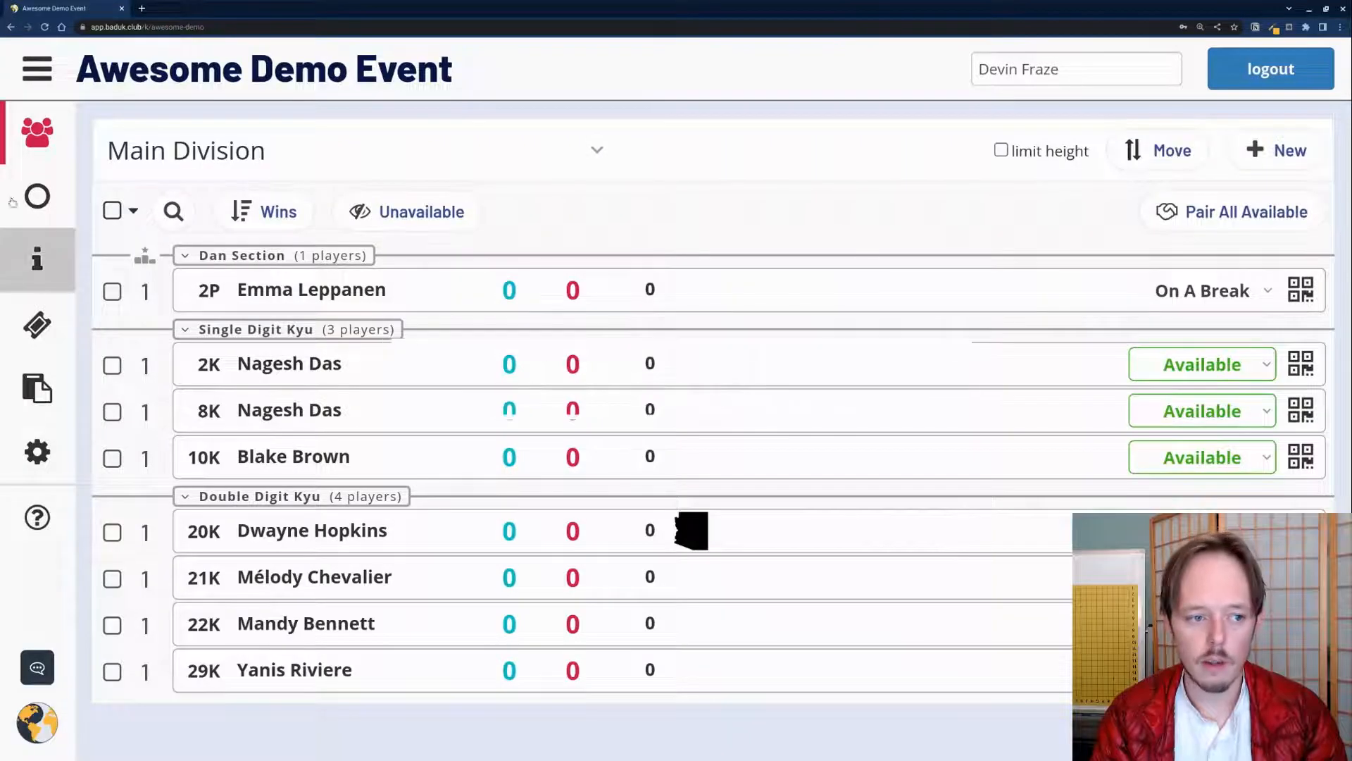
pyautogui.click(117, 215)
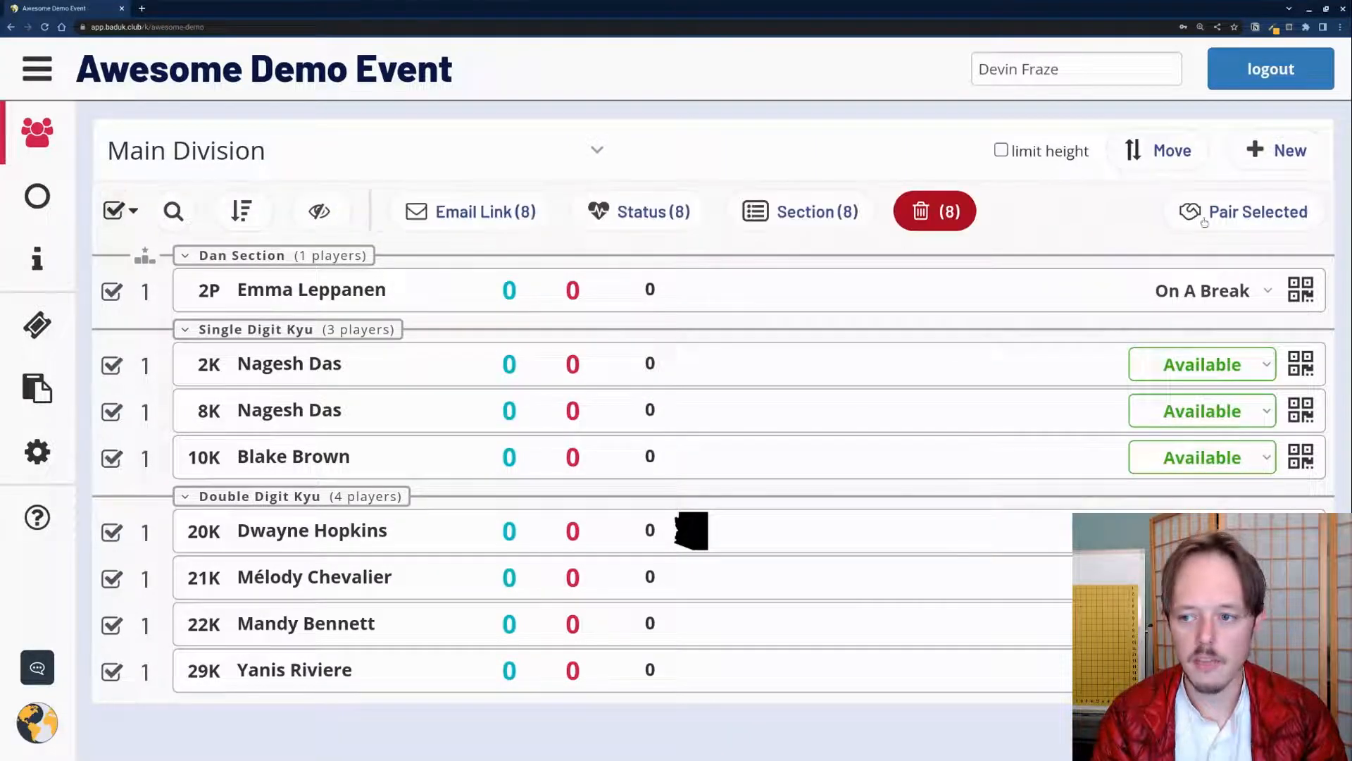
pyautogui.click(111, 291)
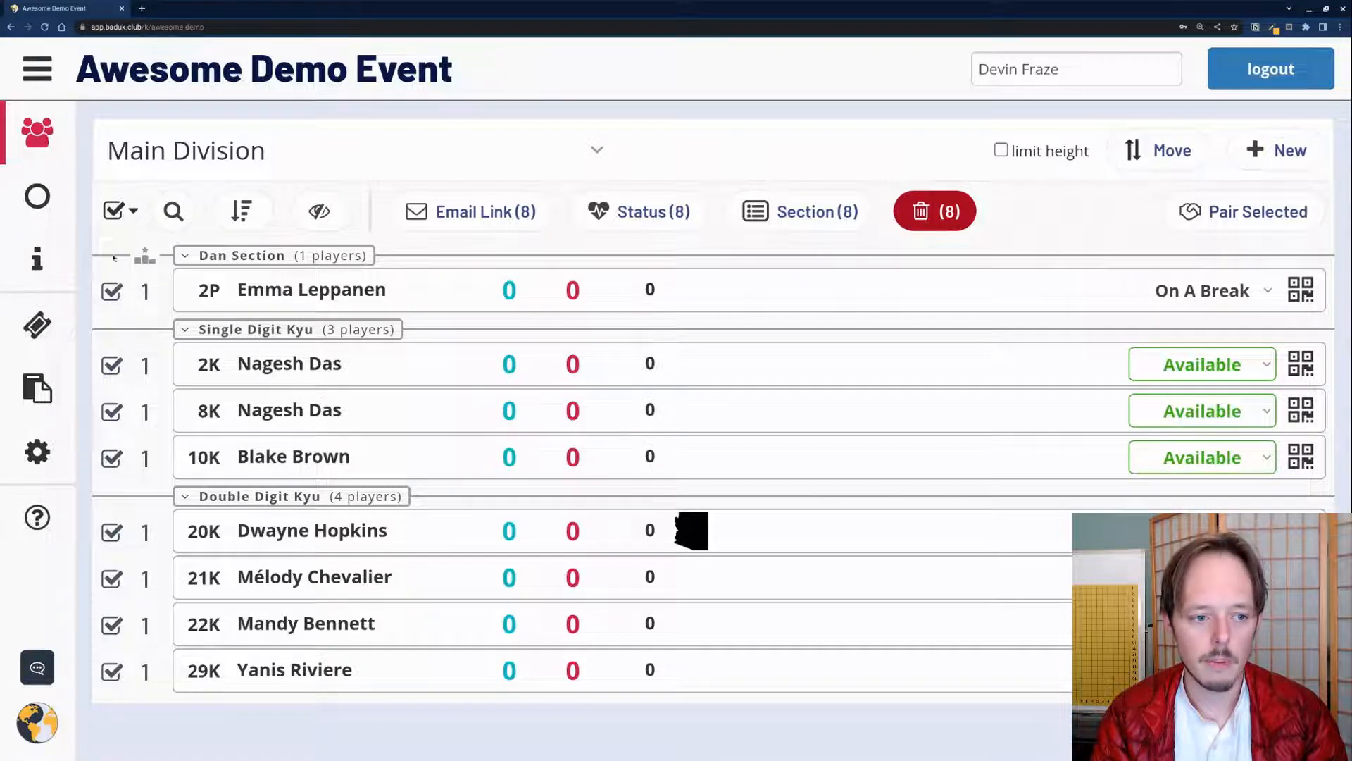
pyautogui.click(113, 210)
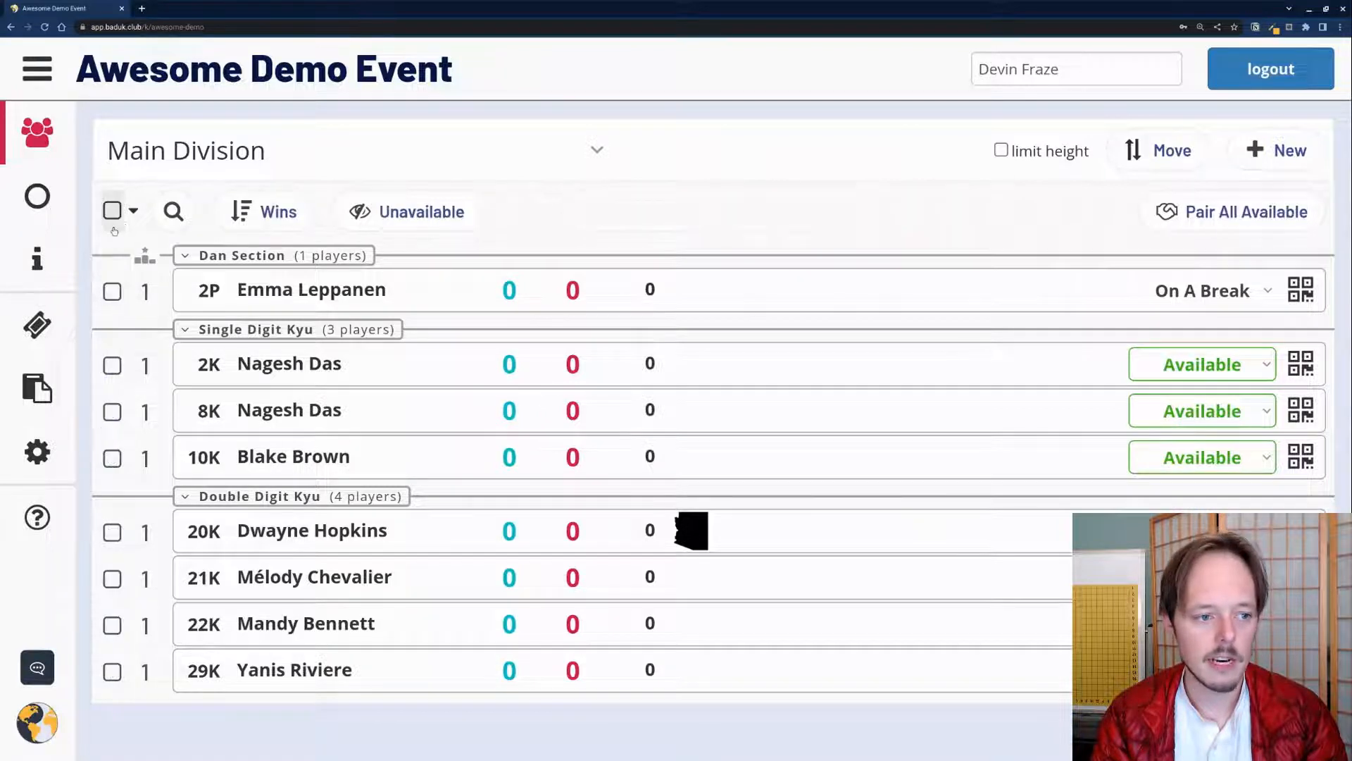
pyautogui.click(1188, 209)
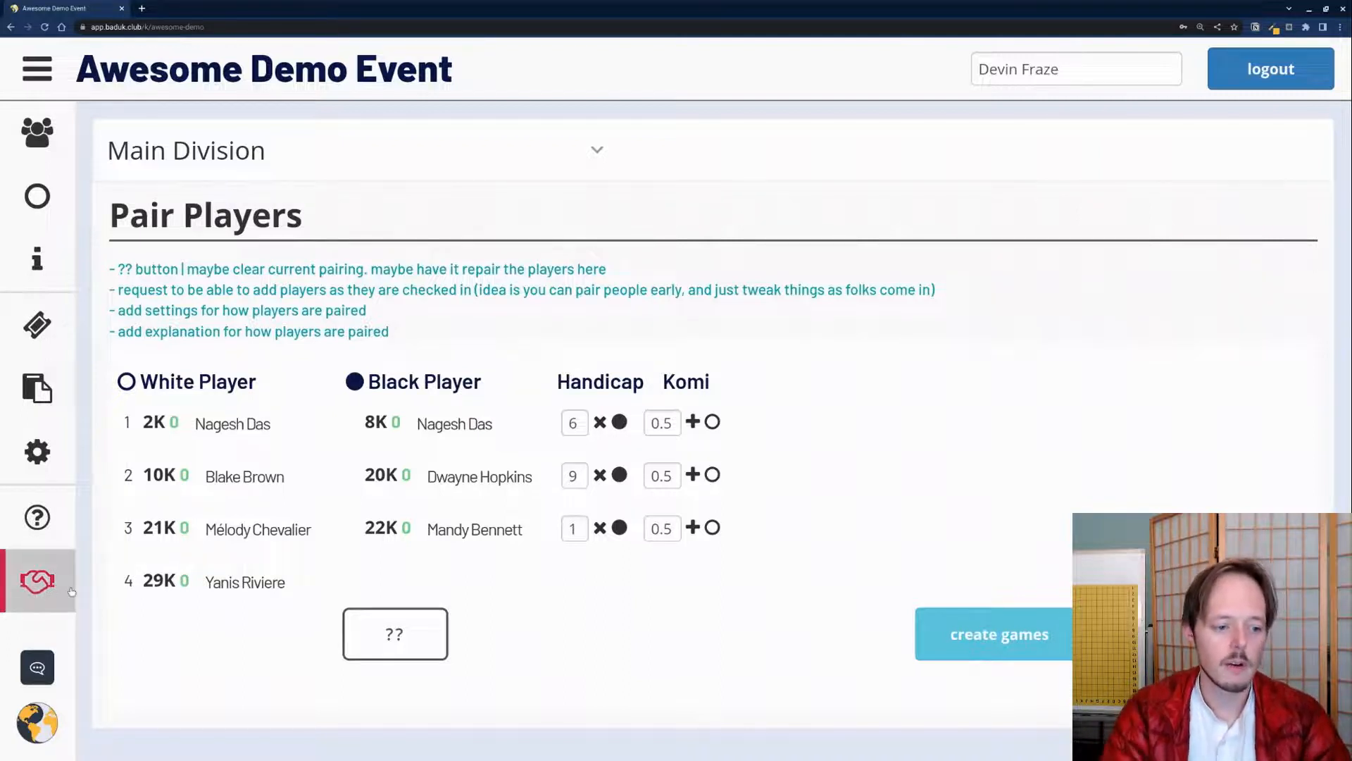
pyautogui.click(40, 272)
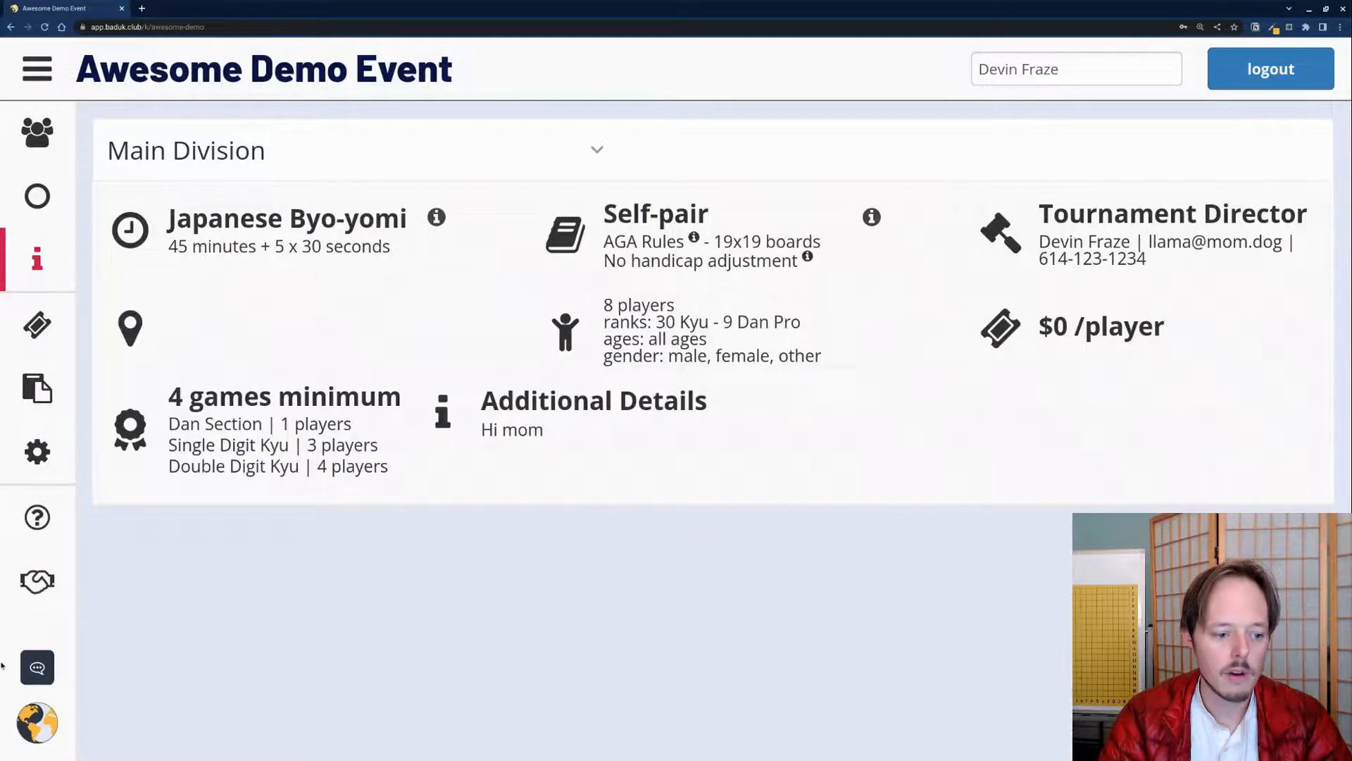
pyautogui.click(41, 599)
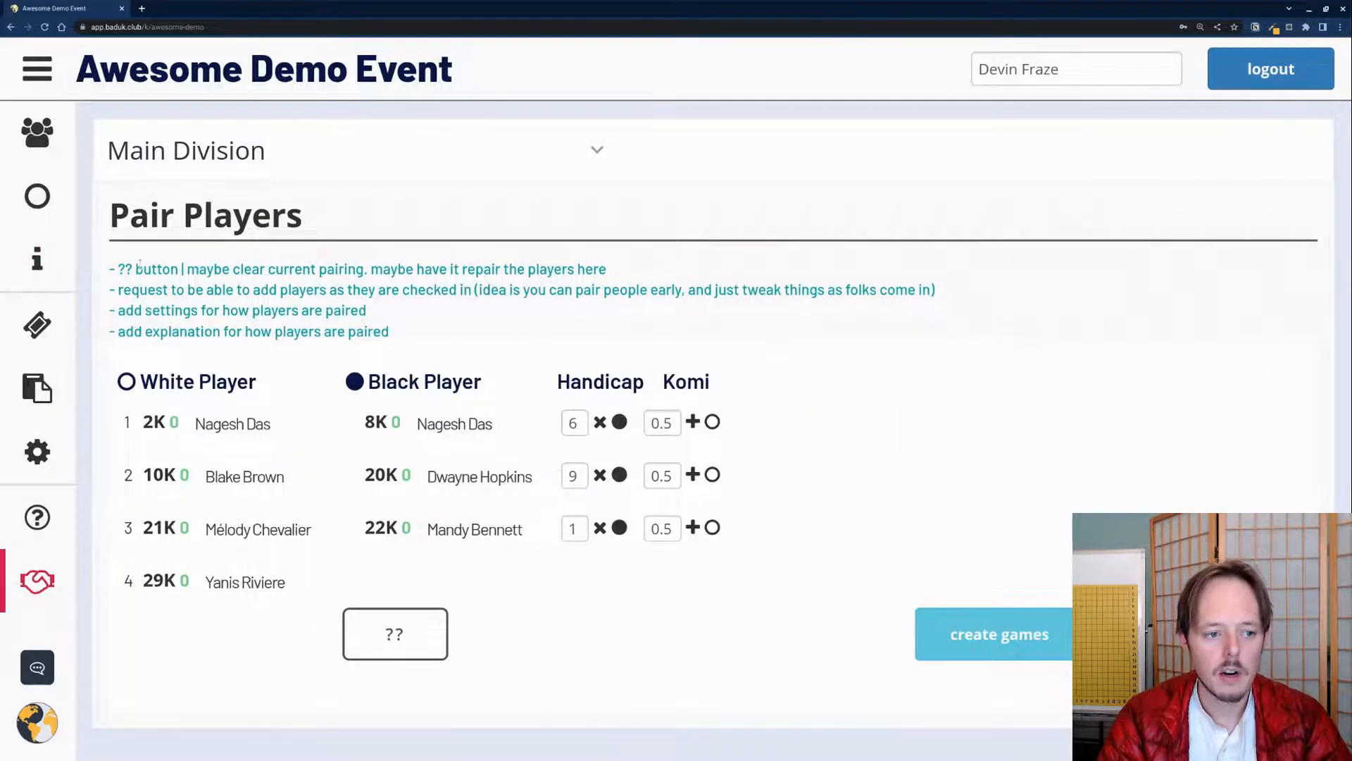
pyautogui.moveTo(121, 268); pyautogui.dragTo(446, 332)
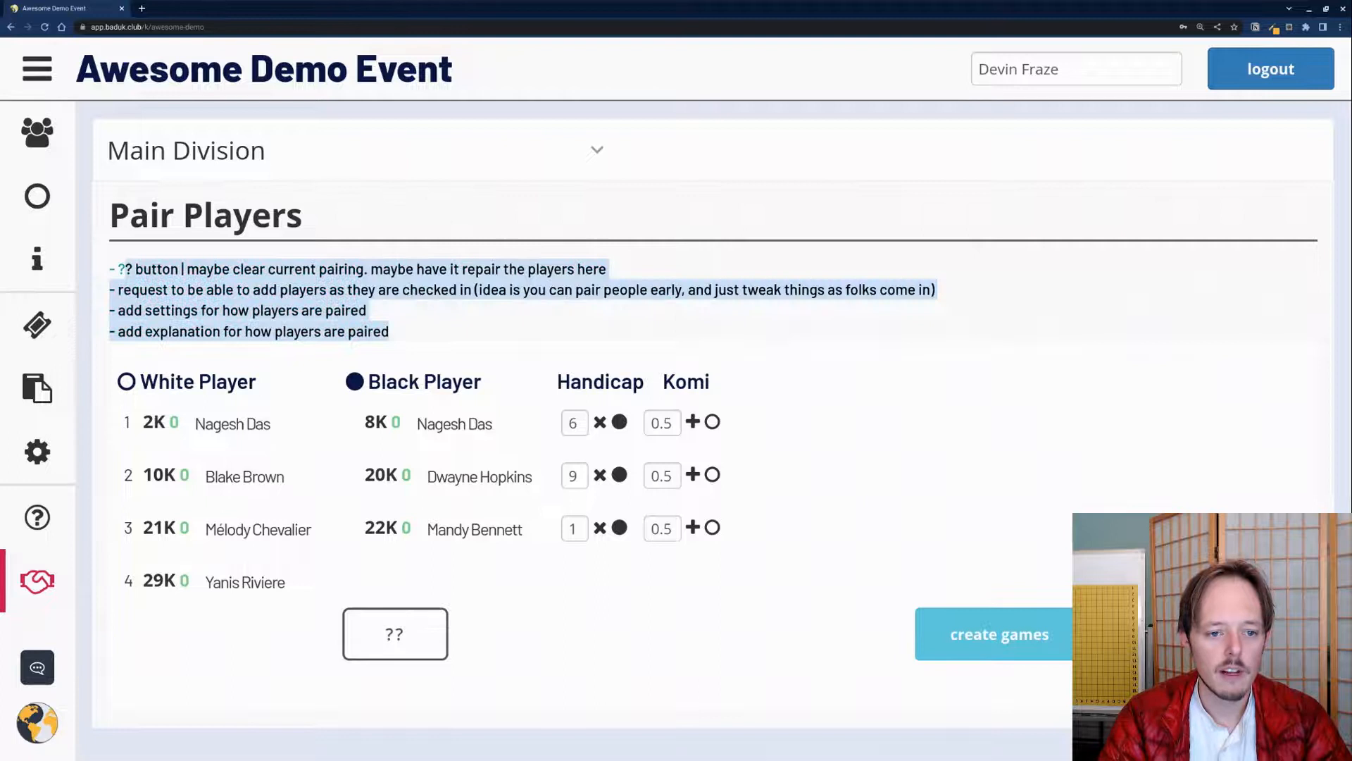
pyautogui.click(379, 240)
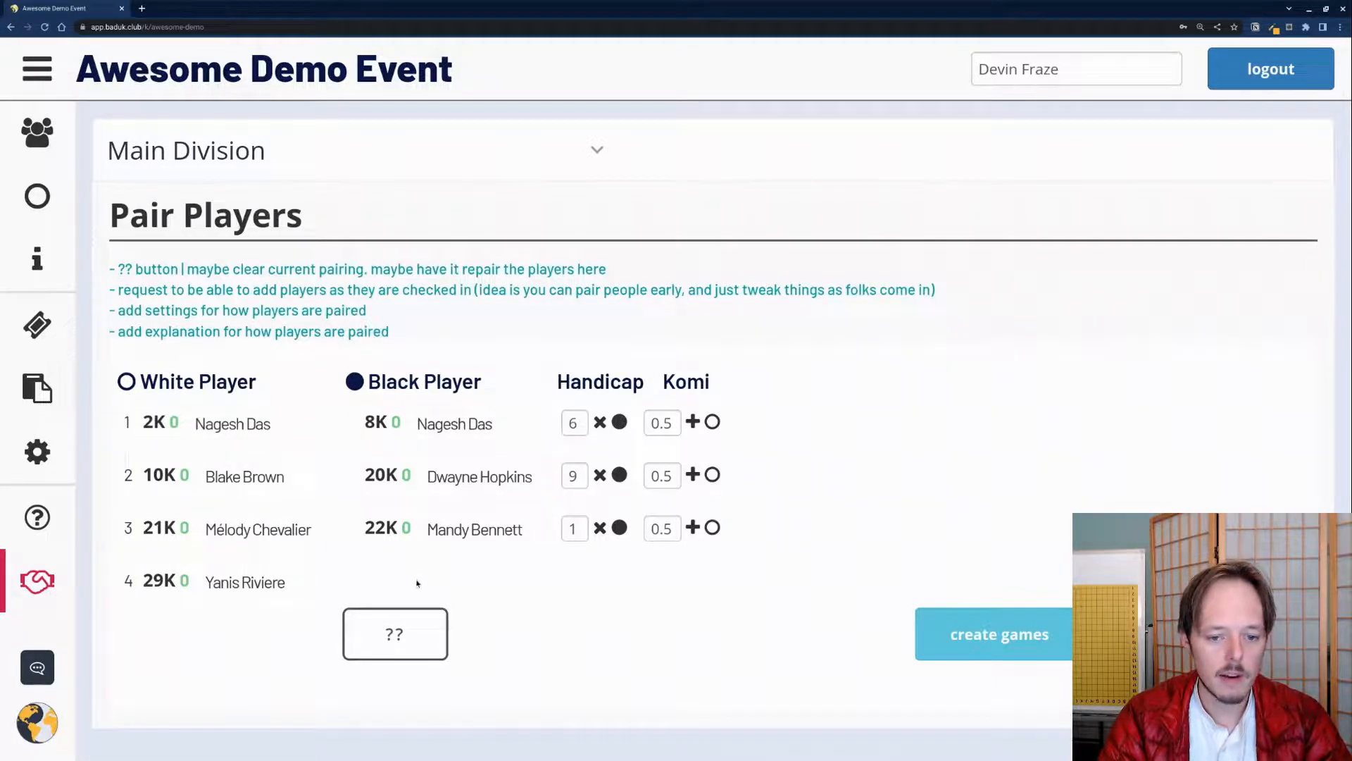
pyautogui.moveTo(377, 423); pyautogui.dragTo(169, 423)
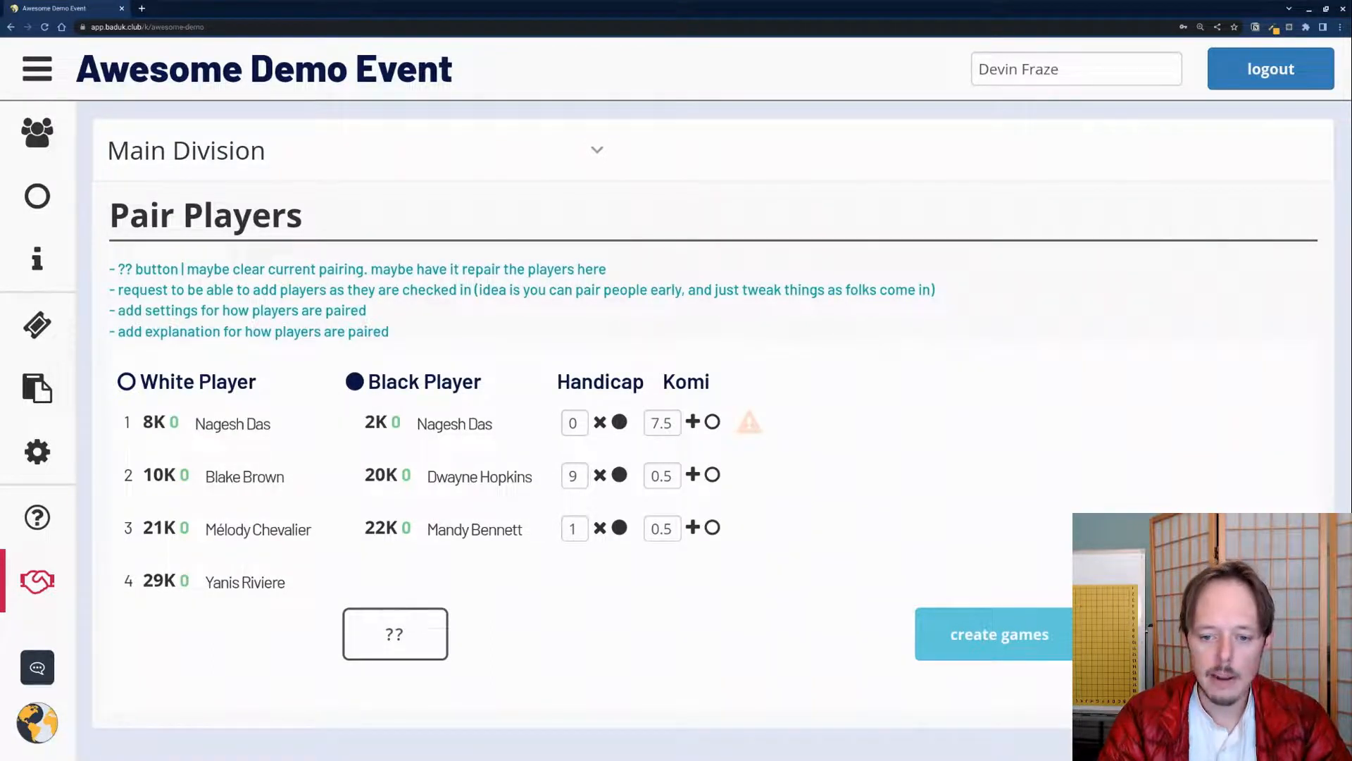
pyautogui.moveTo(149, 426); pyautogui.dragTo(373, 423)
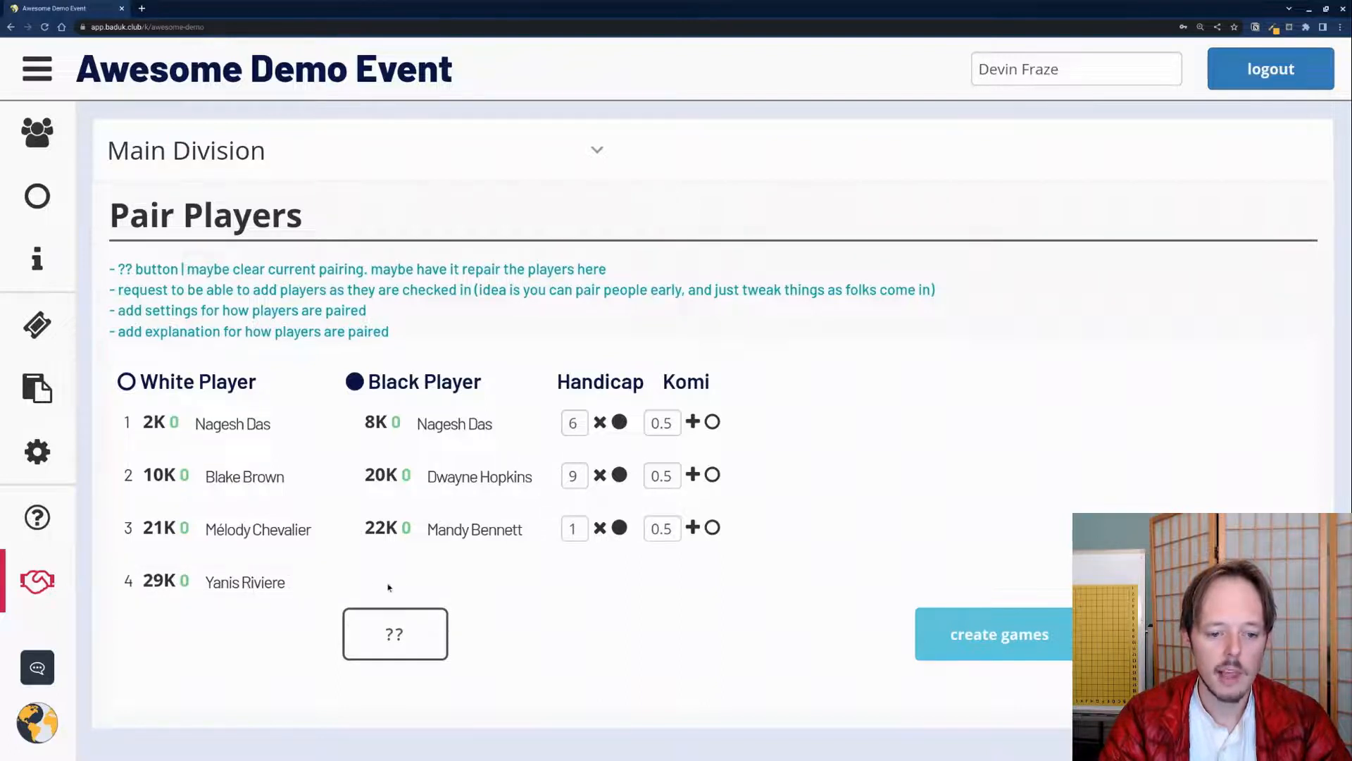
pyautogui.moveTo(303, 583); pyautogui.dragTo(308, 547)
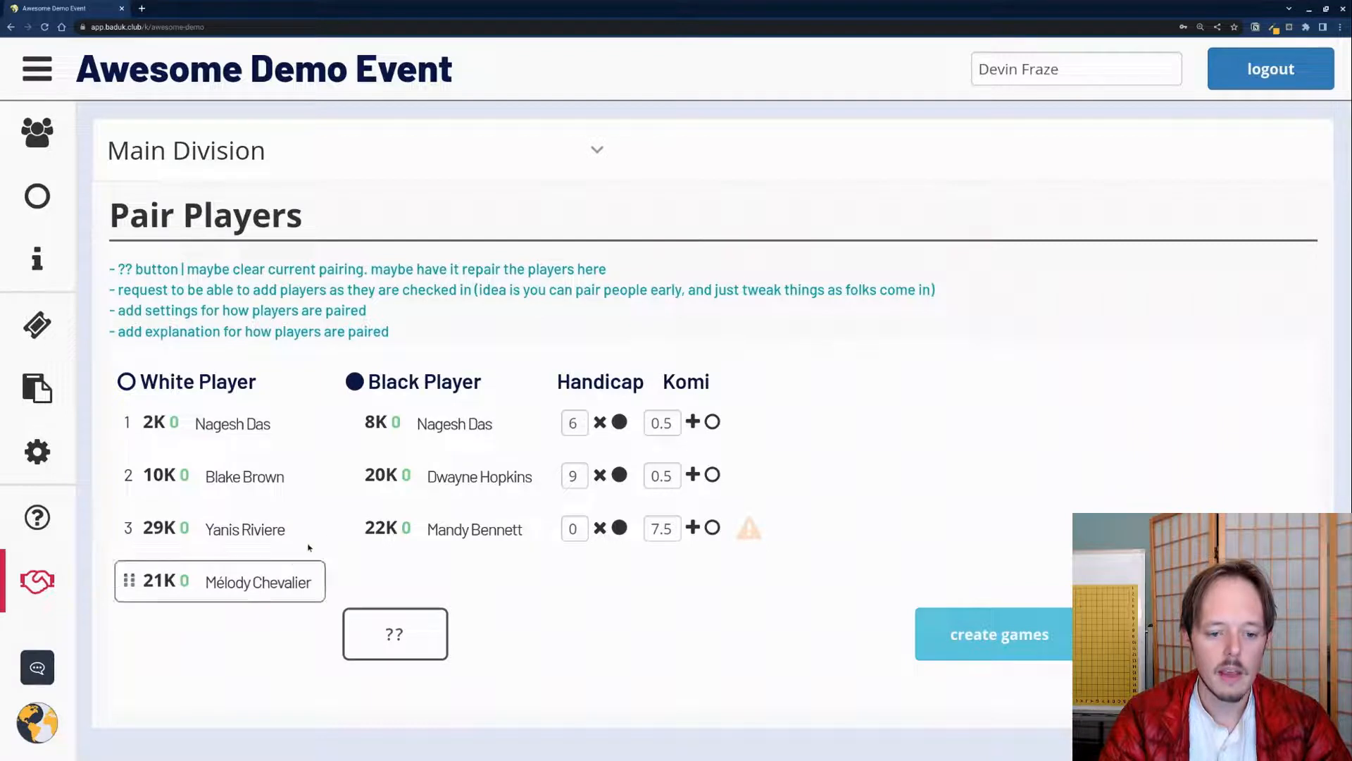
pyautogui.moveTo(433, 530); pyautogui.dragTo(233, 530)
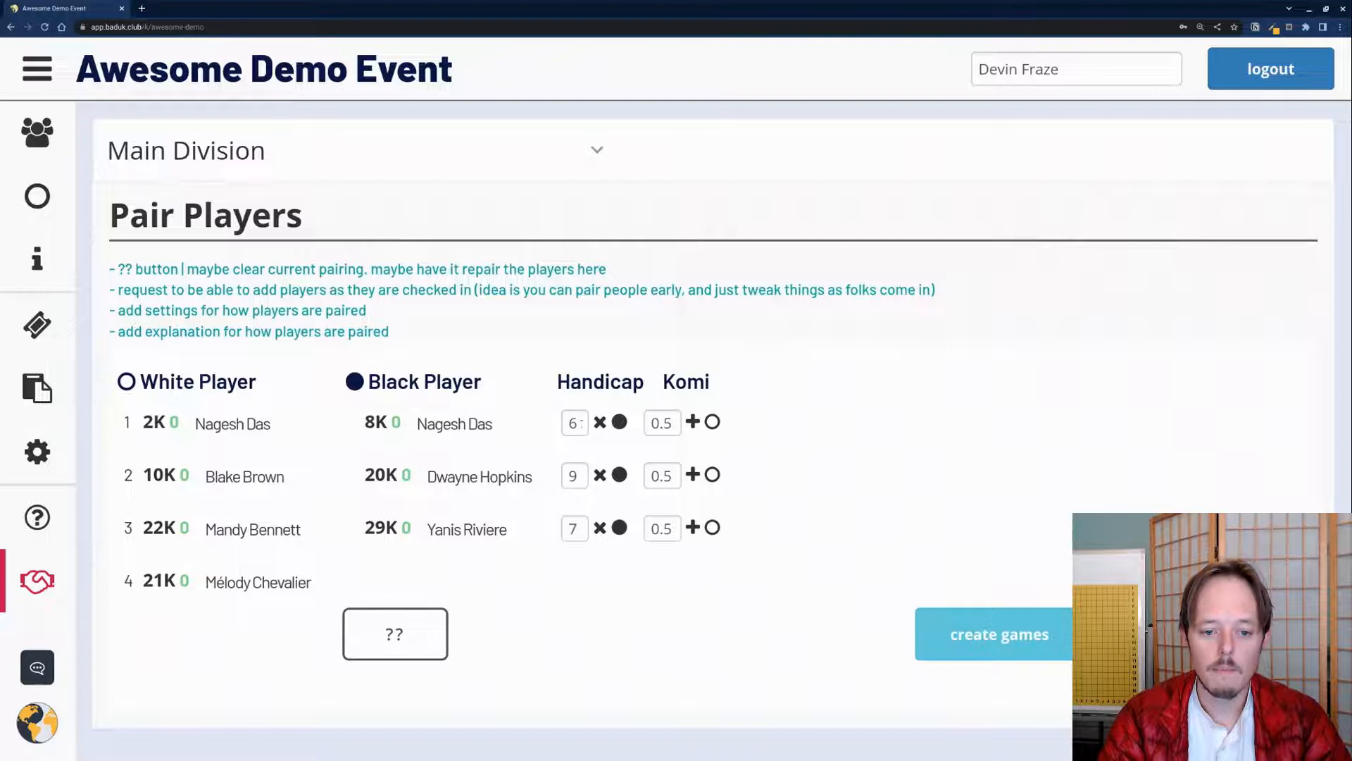
pyautogui.moveTo(423, 425); pyautogui.dragTo(453, 424)
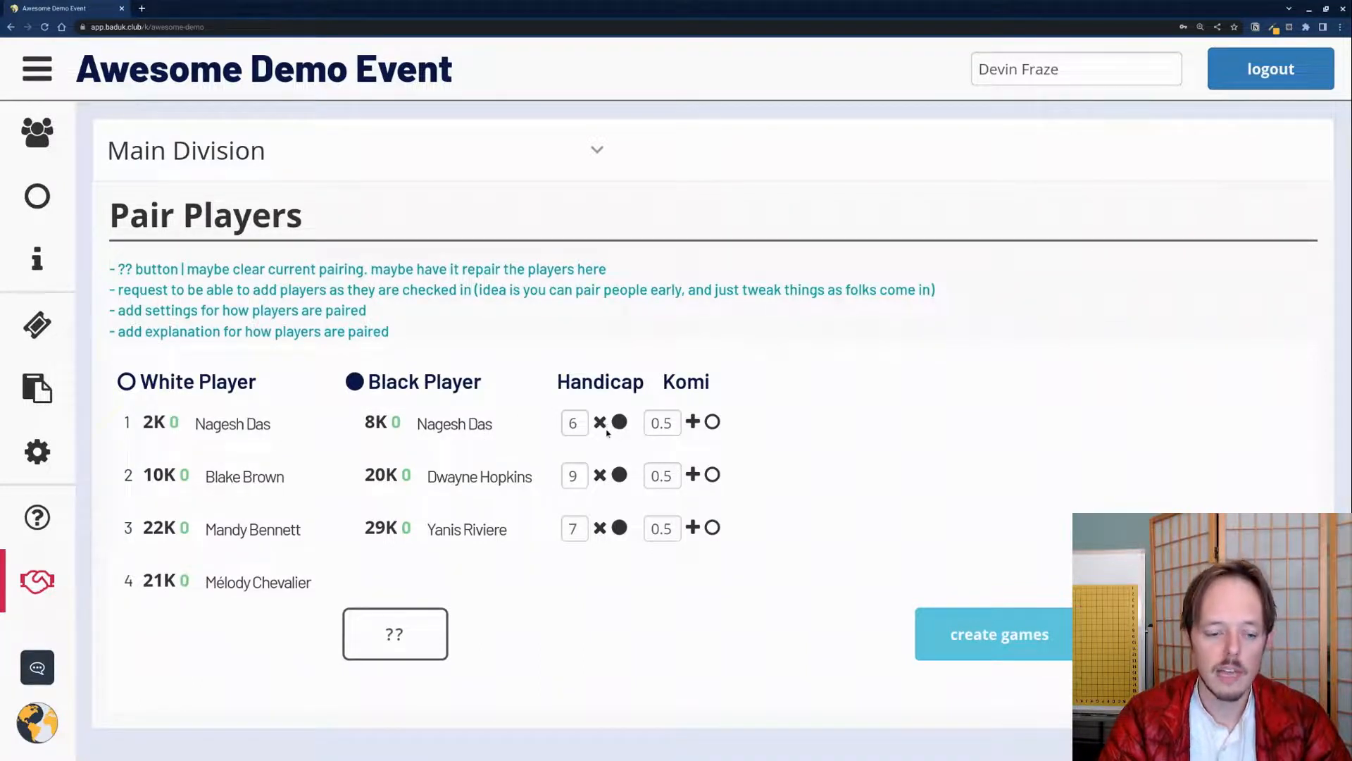
pyautogui.click(1039, 654)
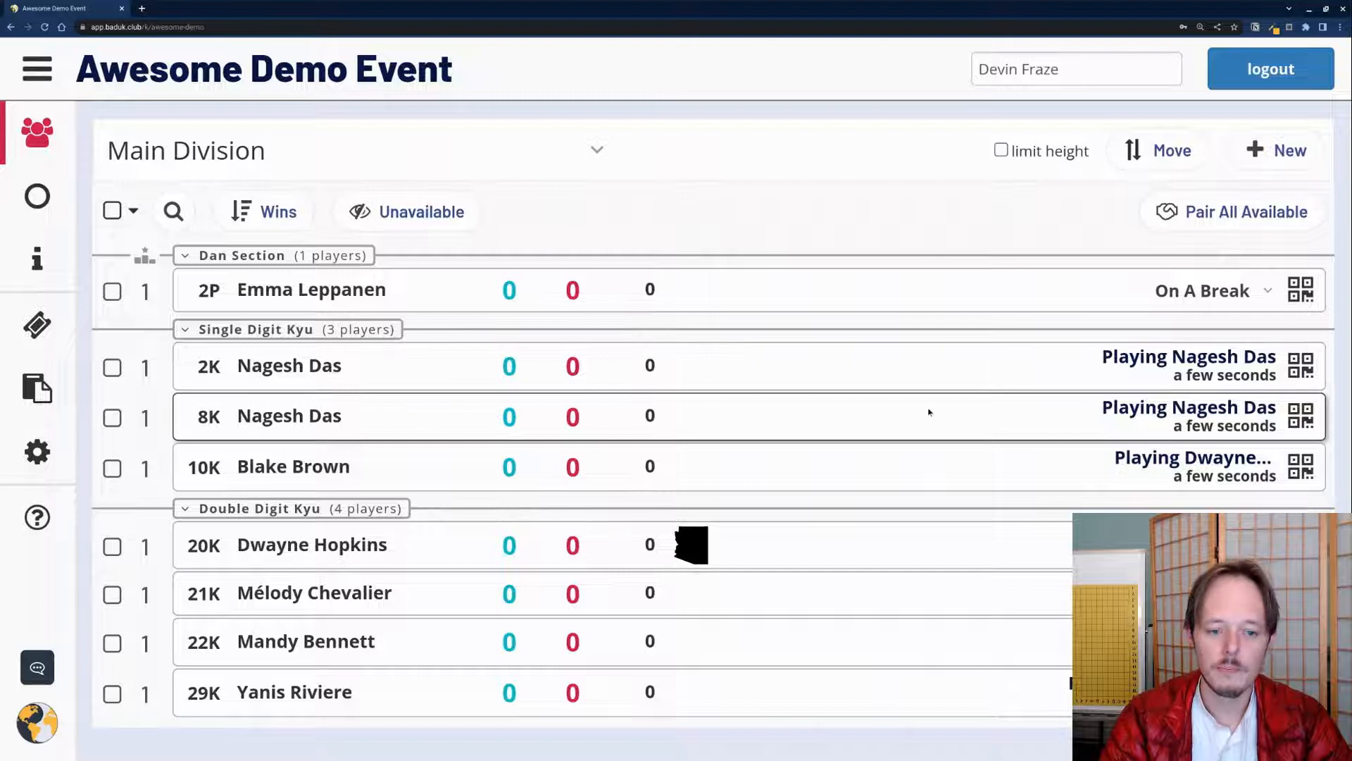
pyautogui.click(1120, 360)
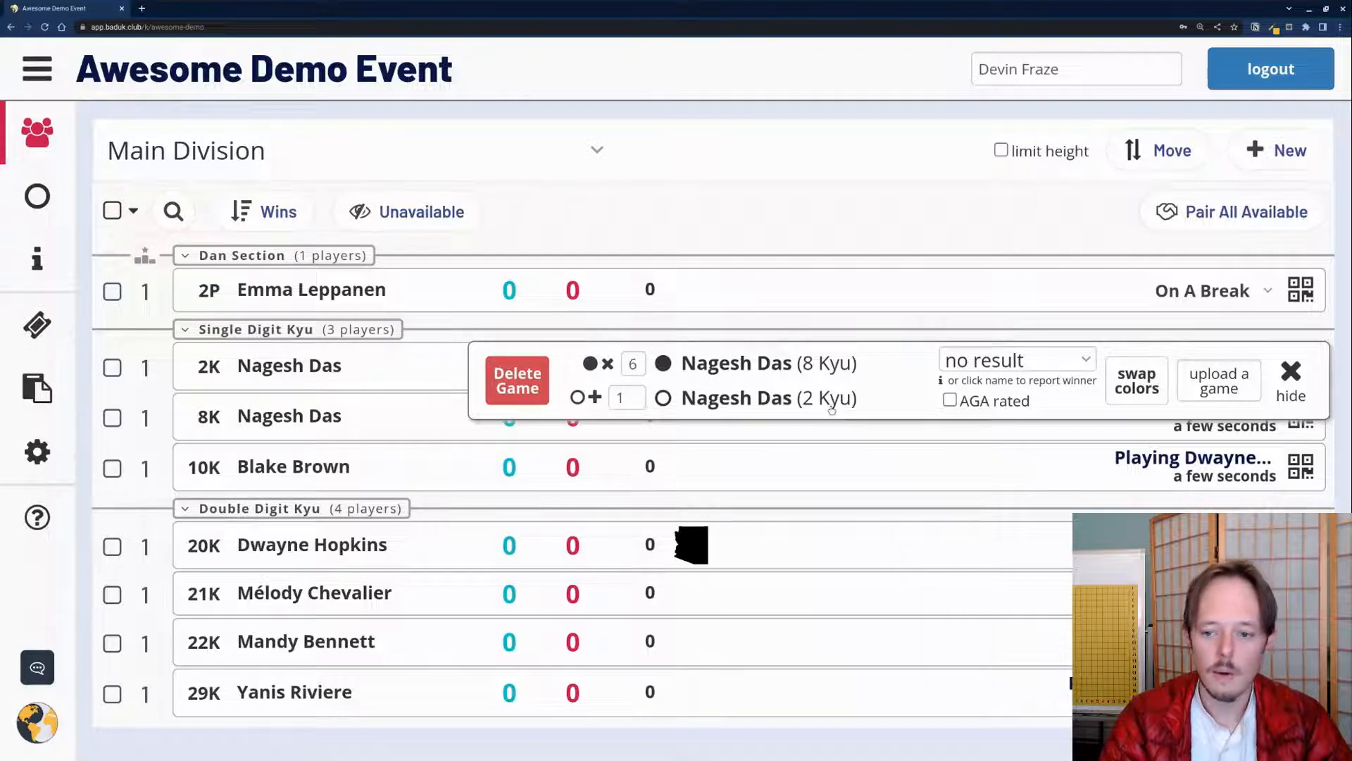
pyautogui.click(1290, 380)
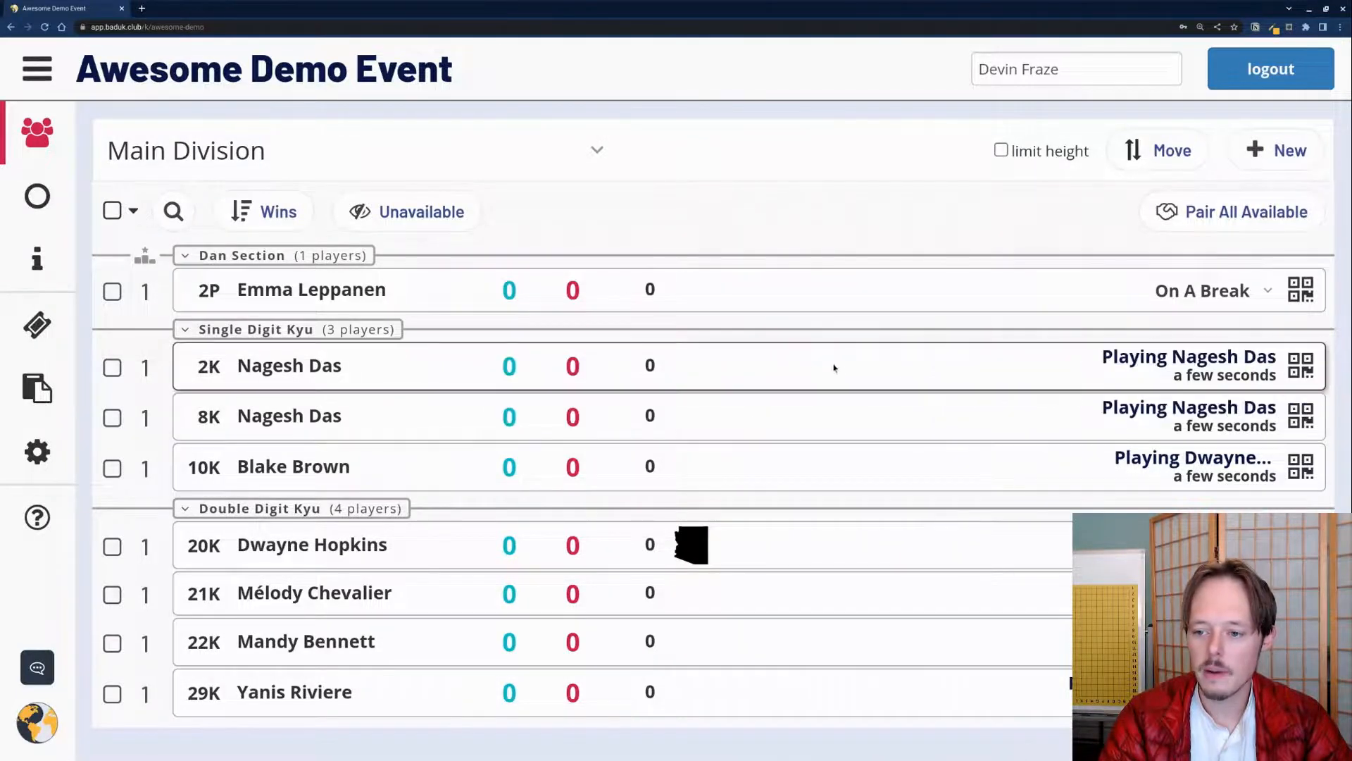
pyautogui.click(1139, 362)
pyautogui.click(1292, 380)
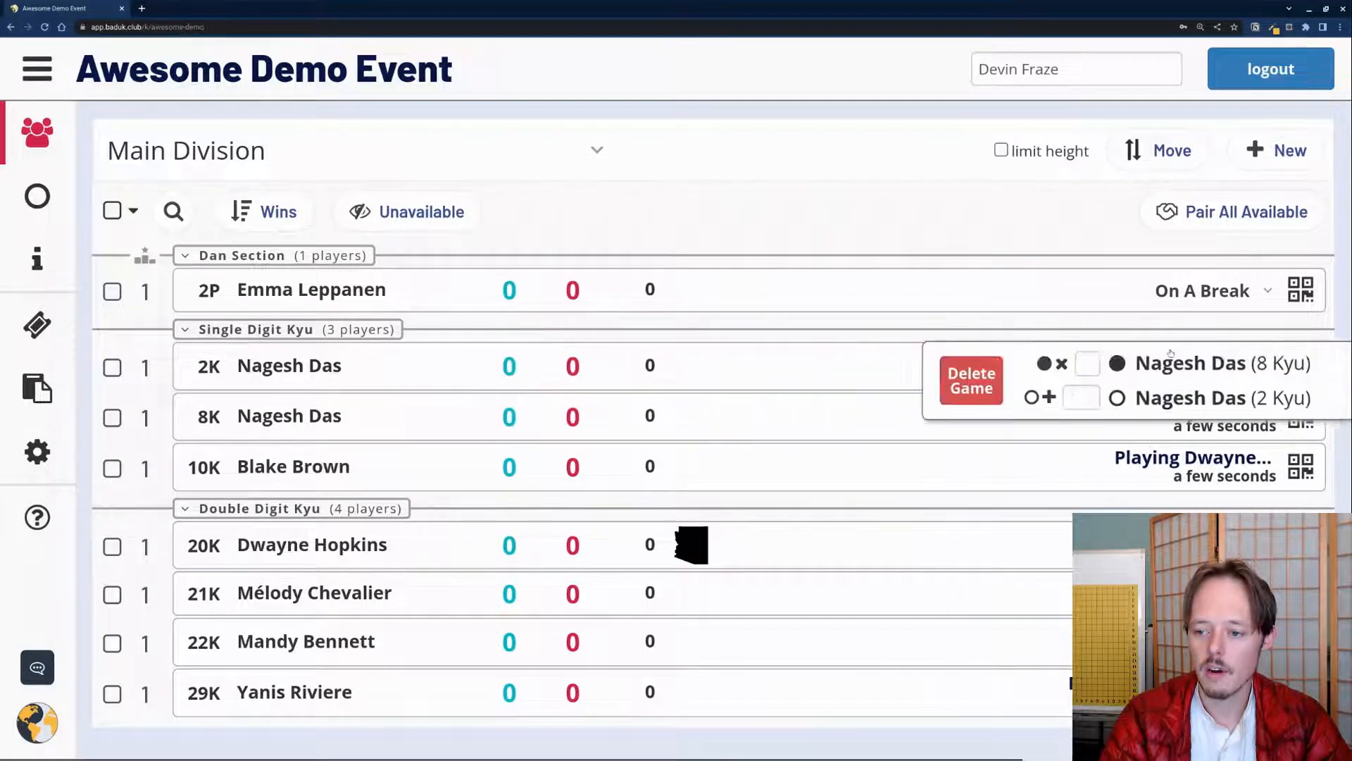
pyautogui.click(38, 195)
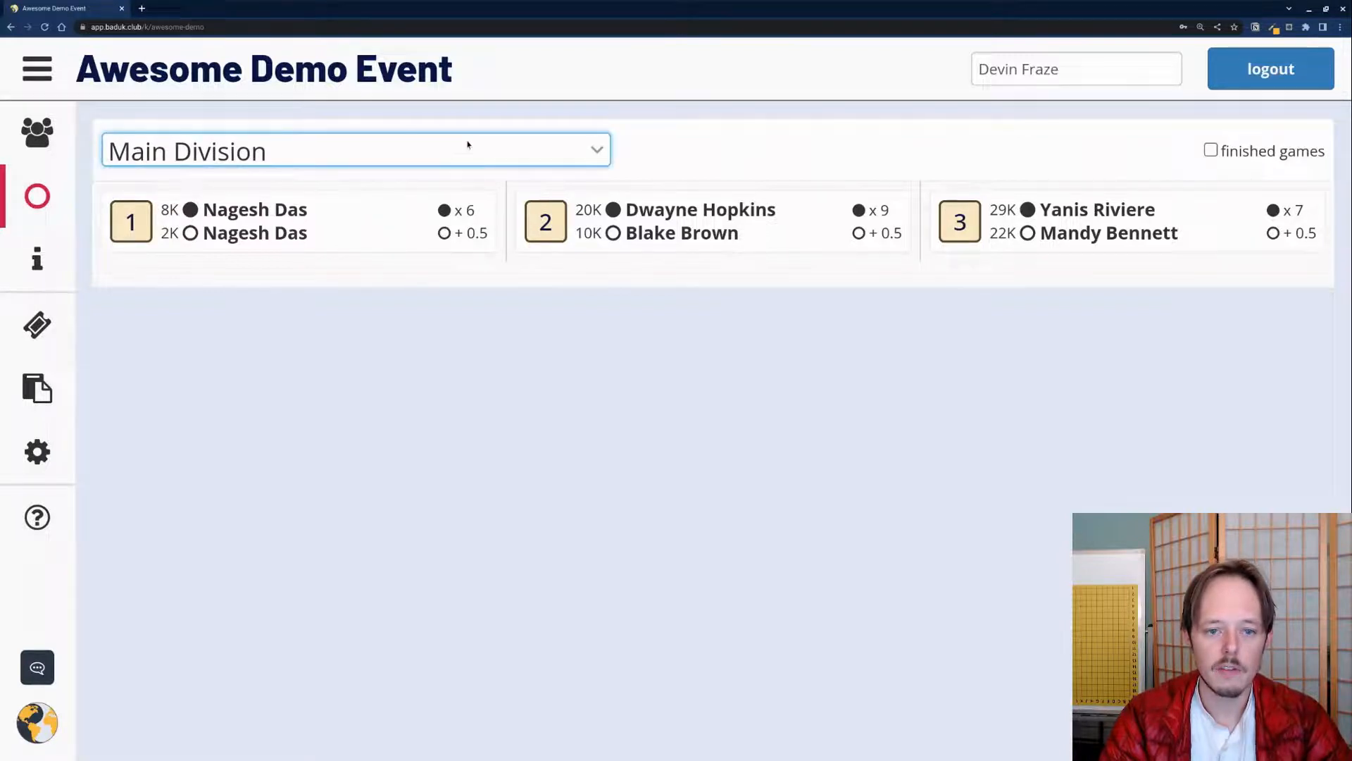
# Step: Toggle 'finished games' on and off in the games list, then return to the player list
pyautogui.click(1211, 152)
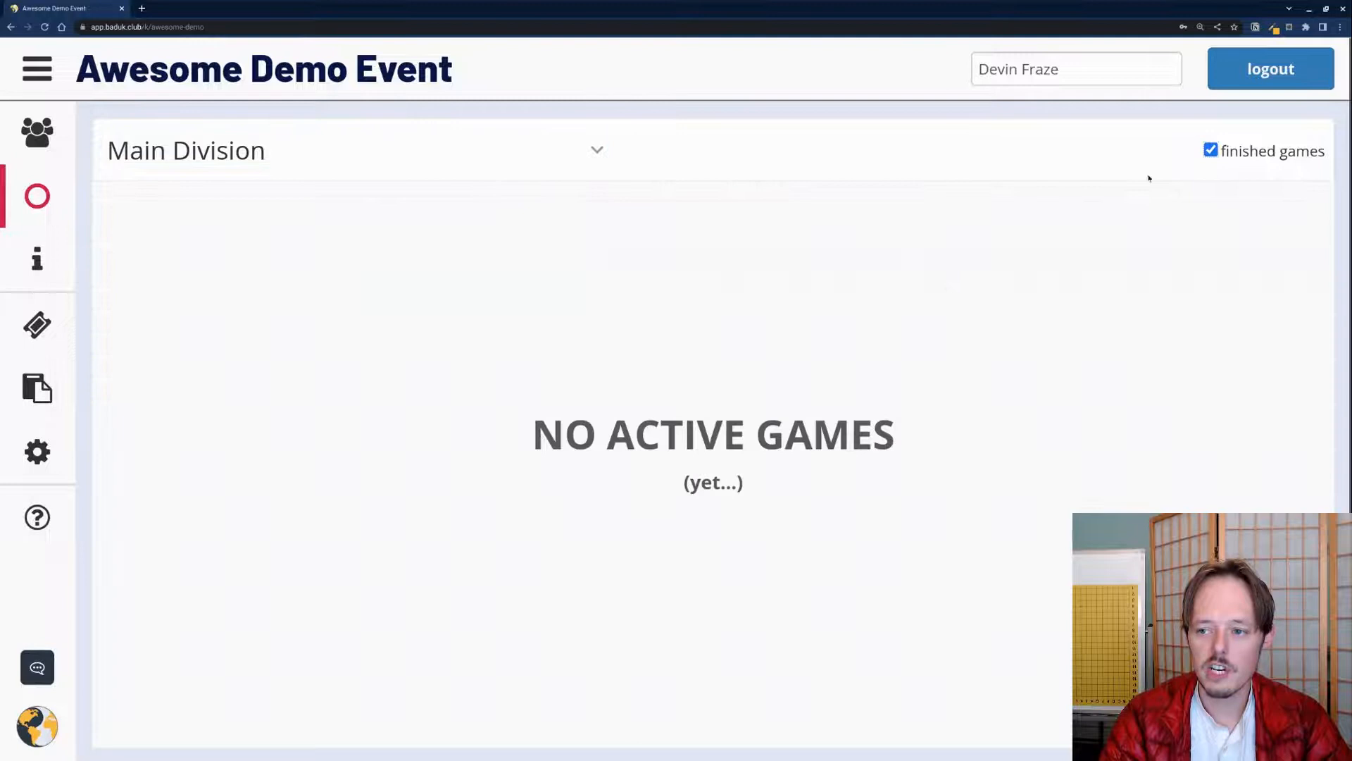
pyautogui.click(1211, 151)
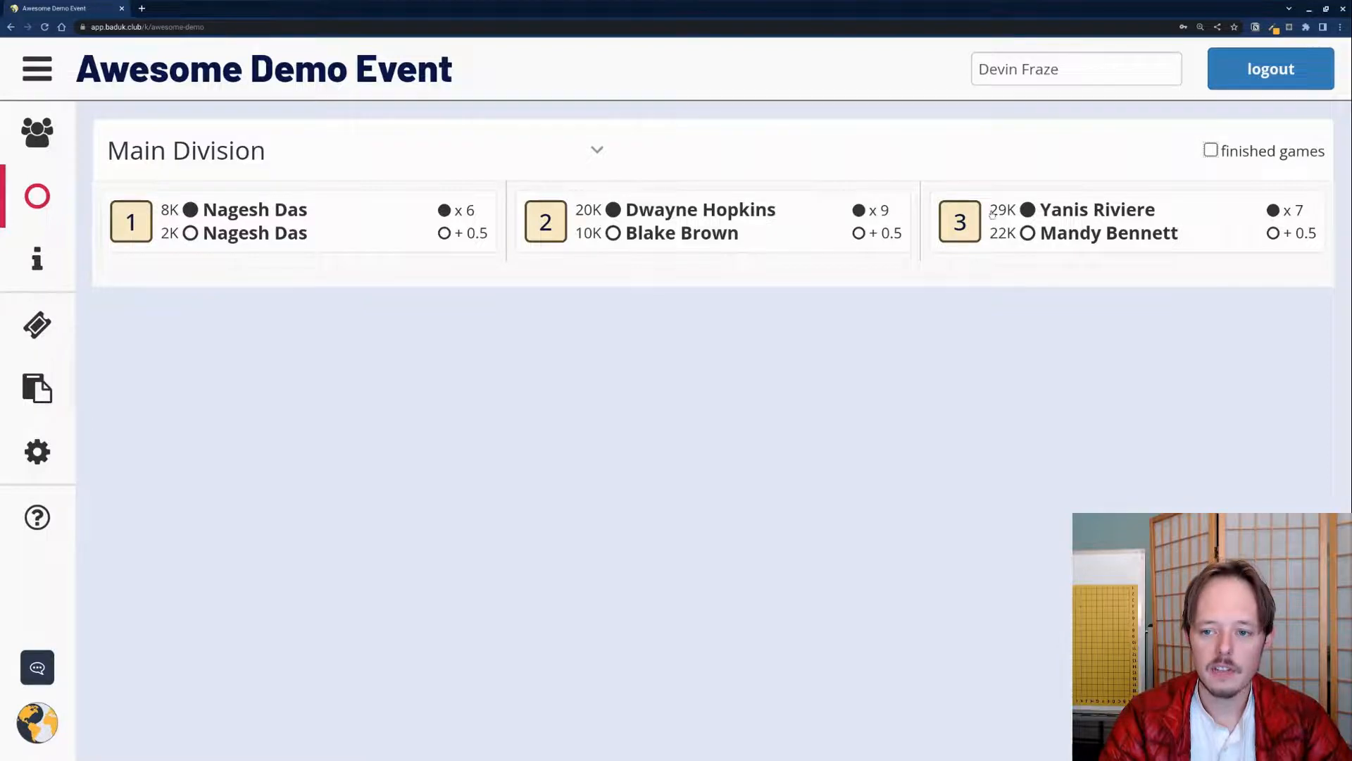
pyautogui.click(38, 143)
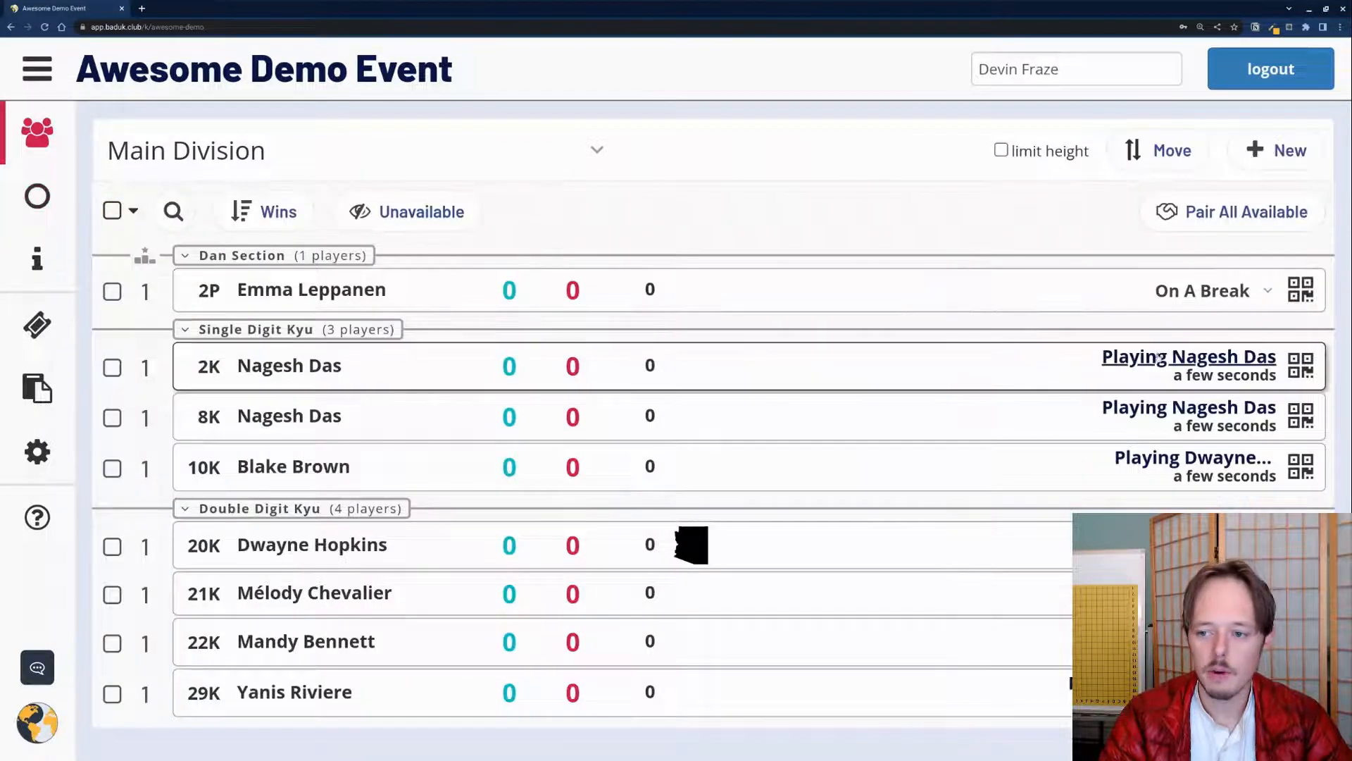
pyautogui.click(1057, 350)
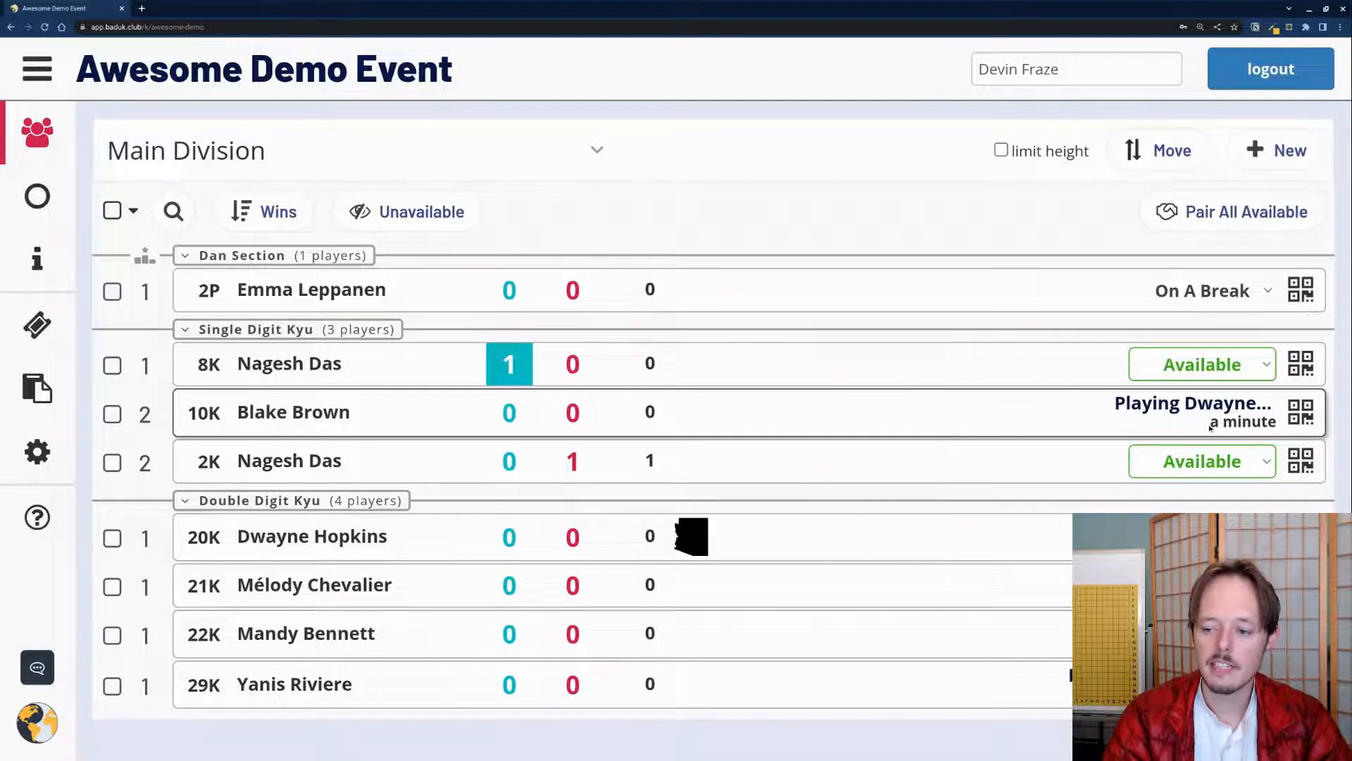
pyautogui.moveTo(1213, 423); pyautogui.dragTo(1277, 423)
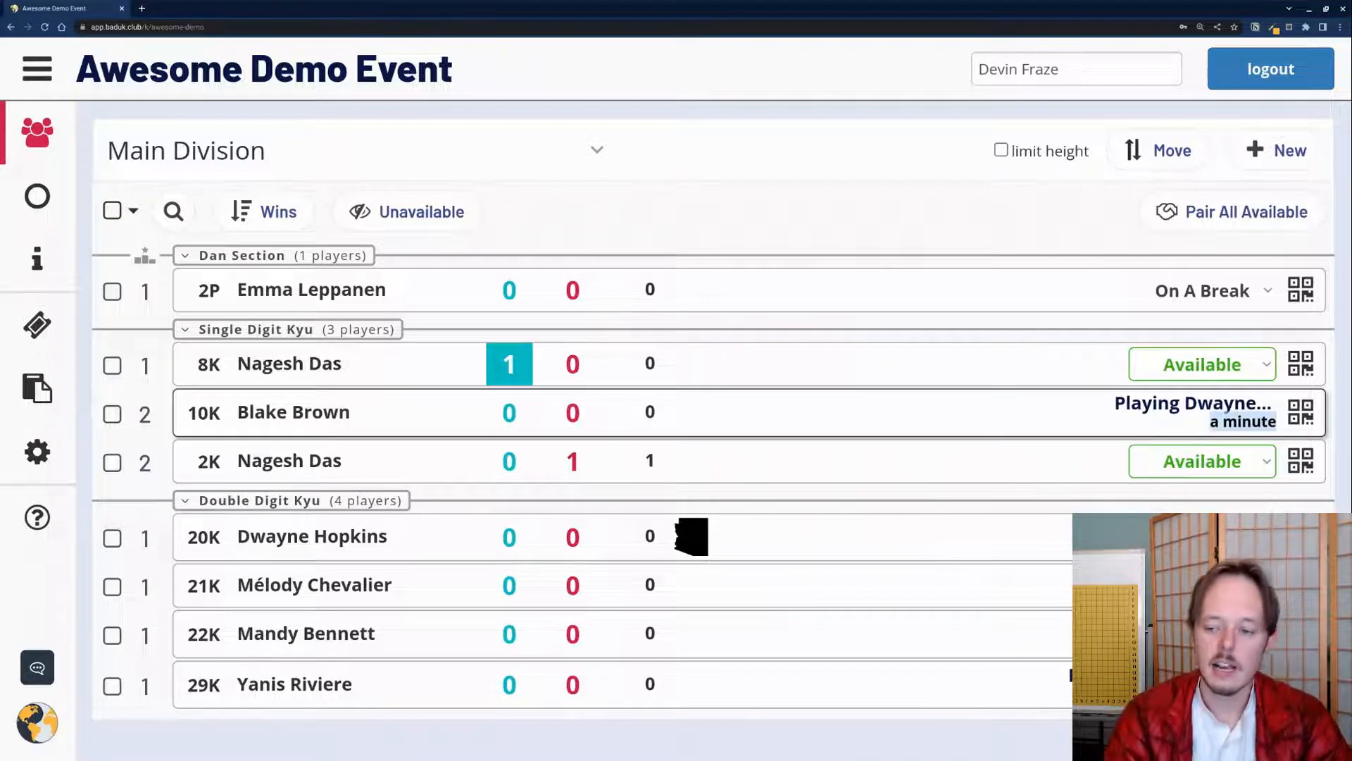
pyautogui.click(1161, 403)
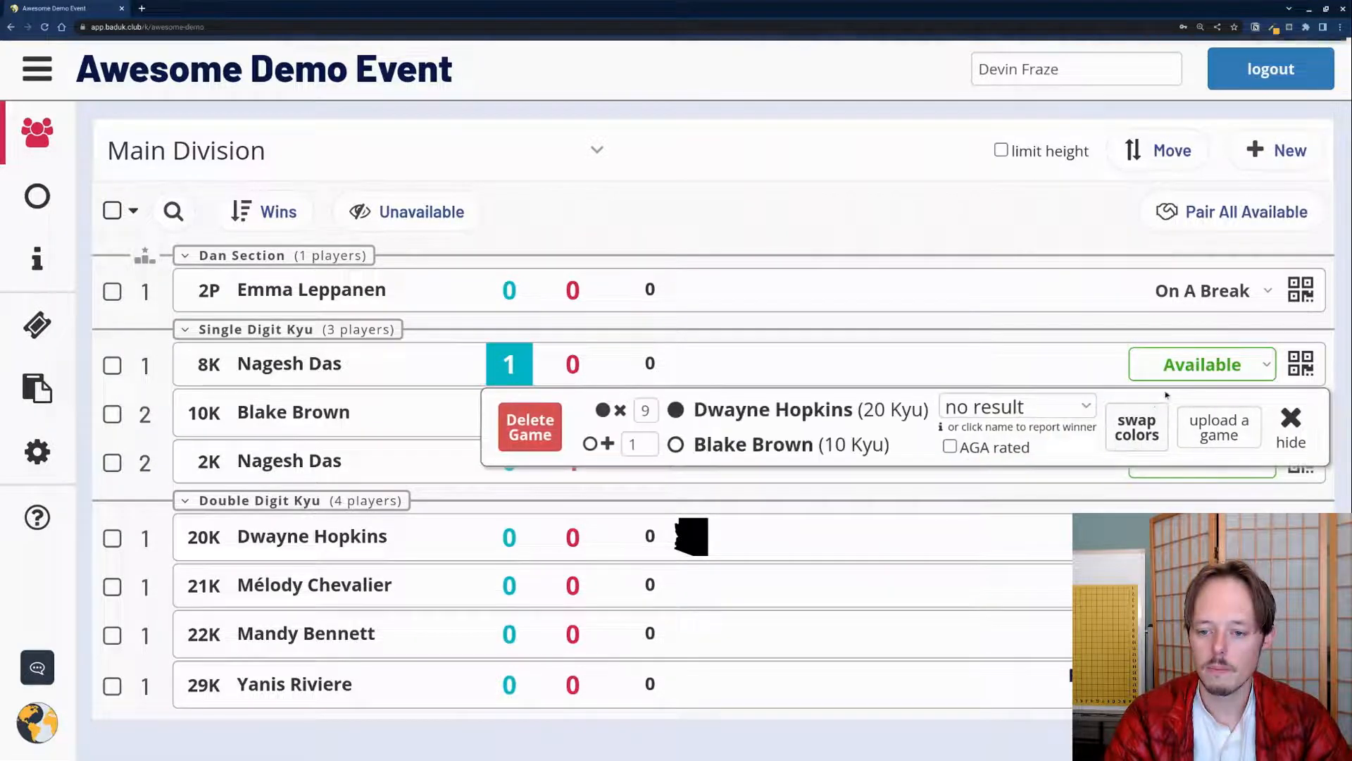
pyautogui.click(758, 456)
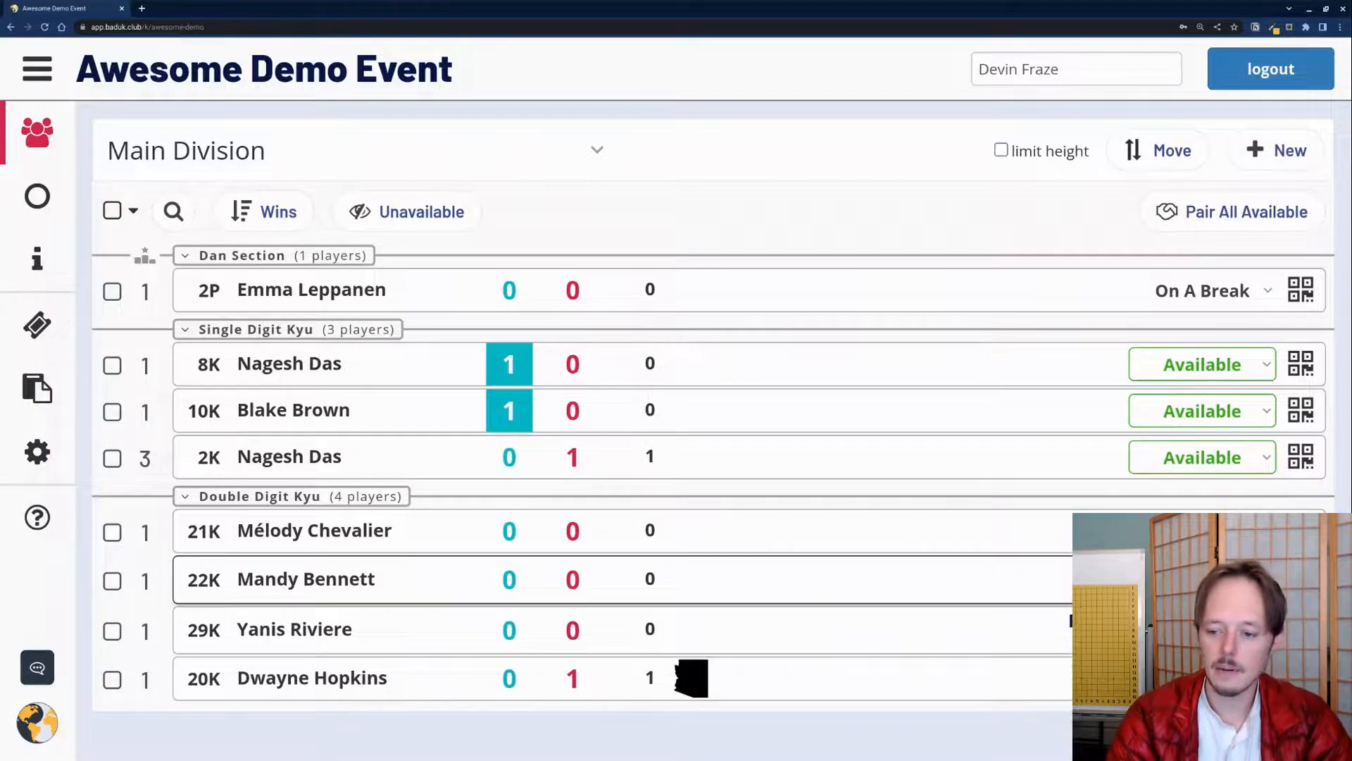
pyautogui.click(826, 597)
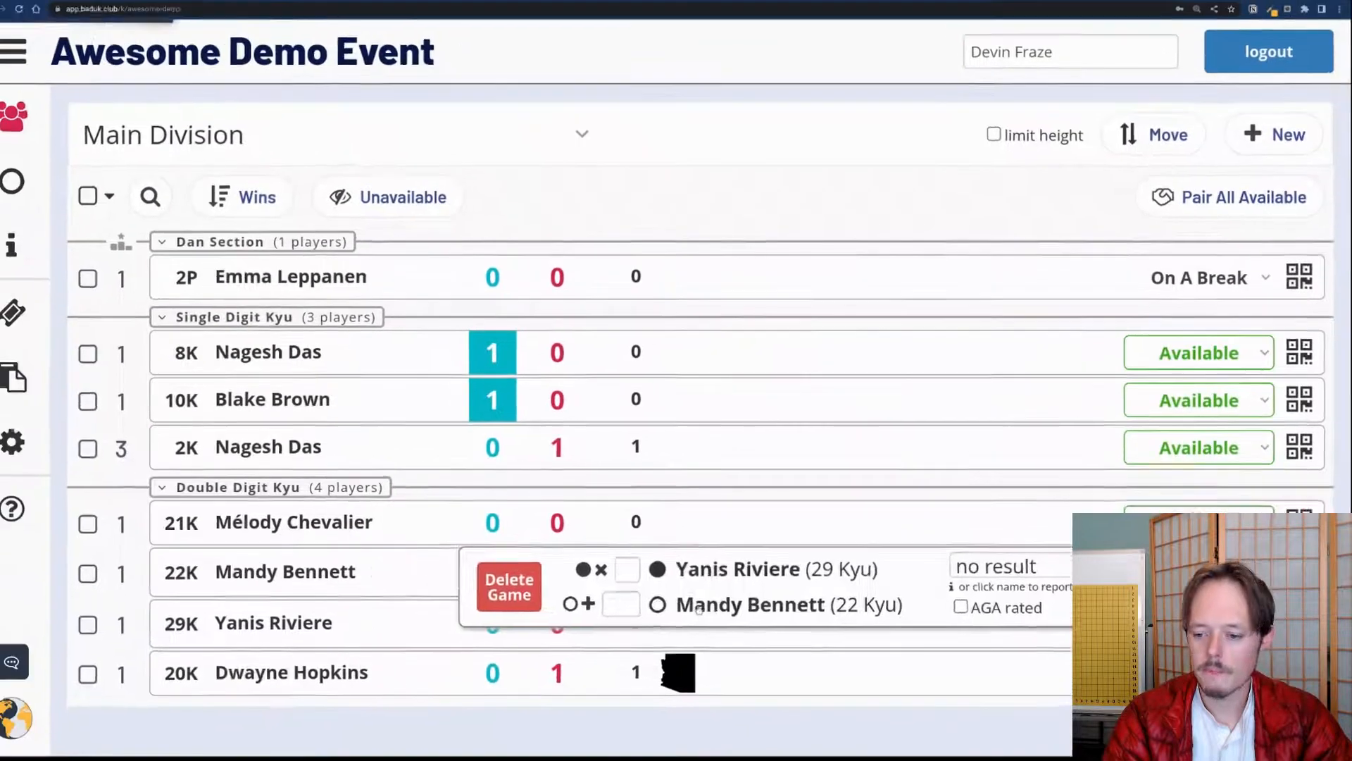
pyautogui.click(621, 569)
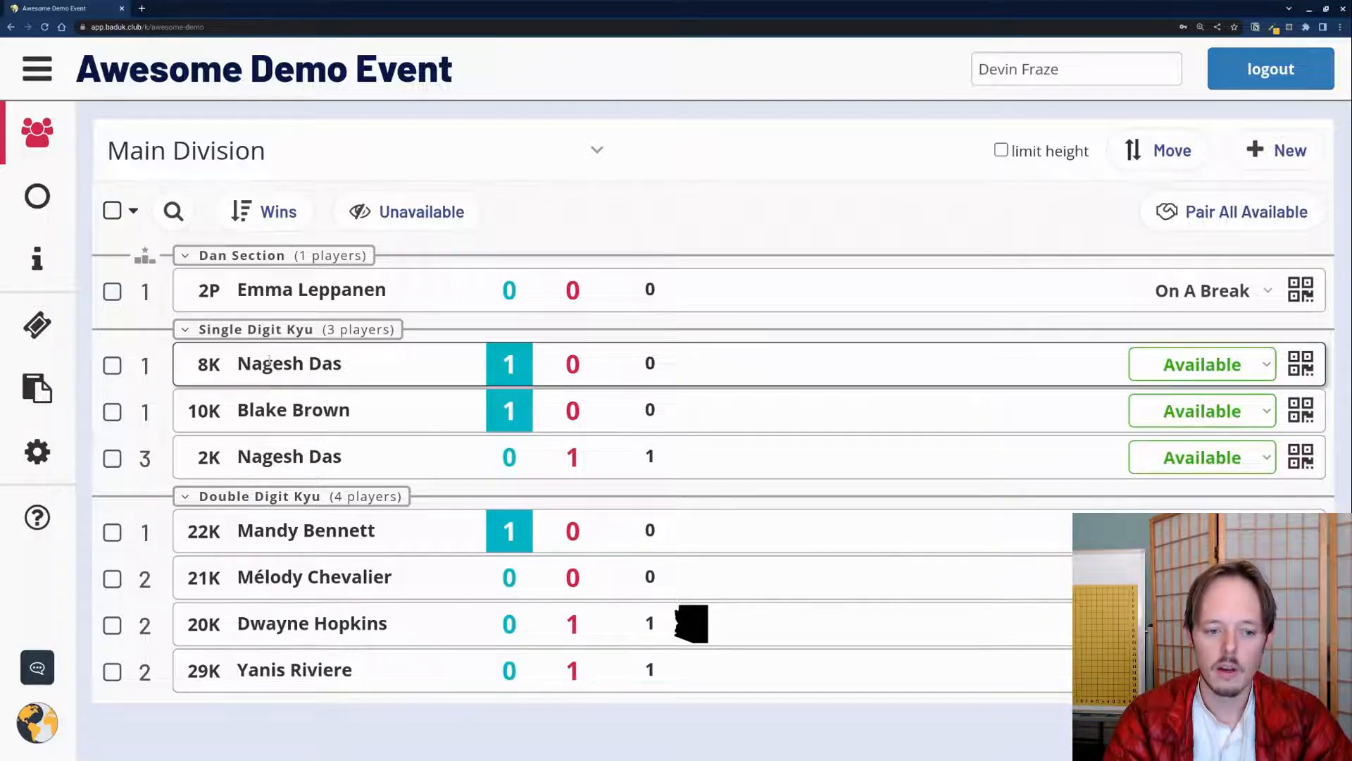
pyautogui.click(112, 365)
pyautogui.click(112, 412)
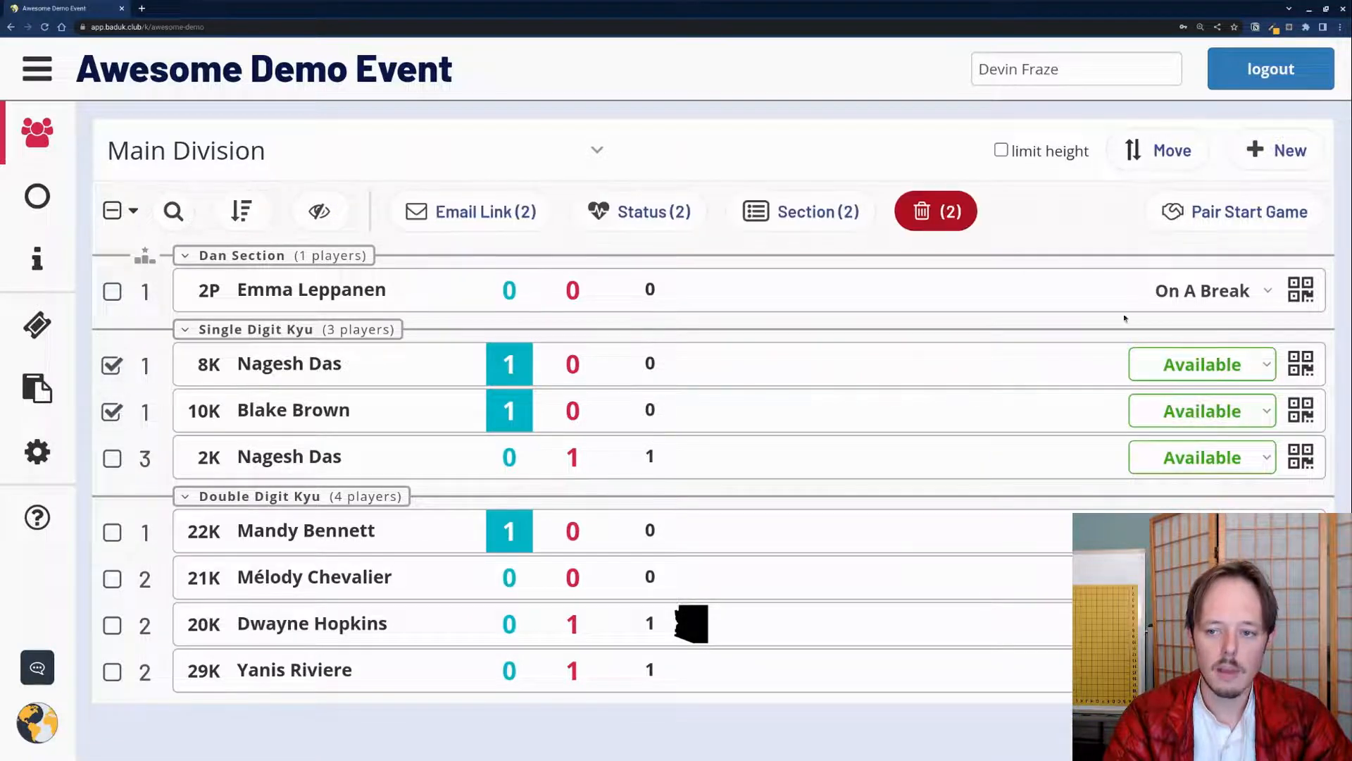
pyautogui.click(1206, 214)
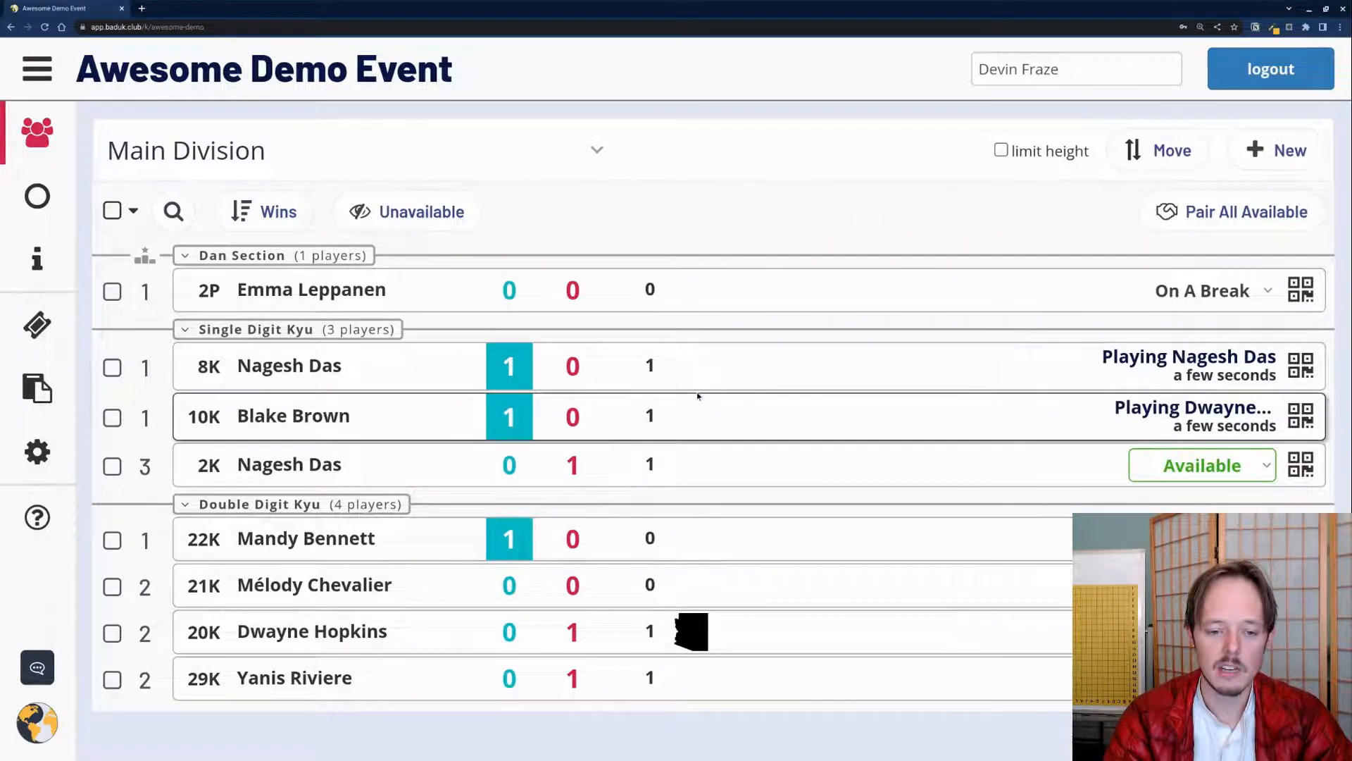
pyautogui.click(1113, 359)
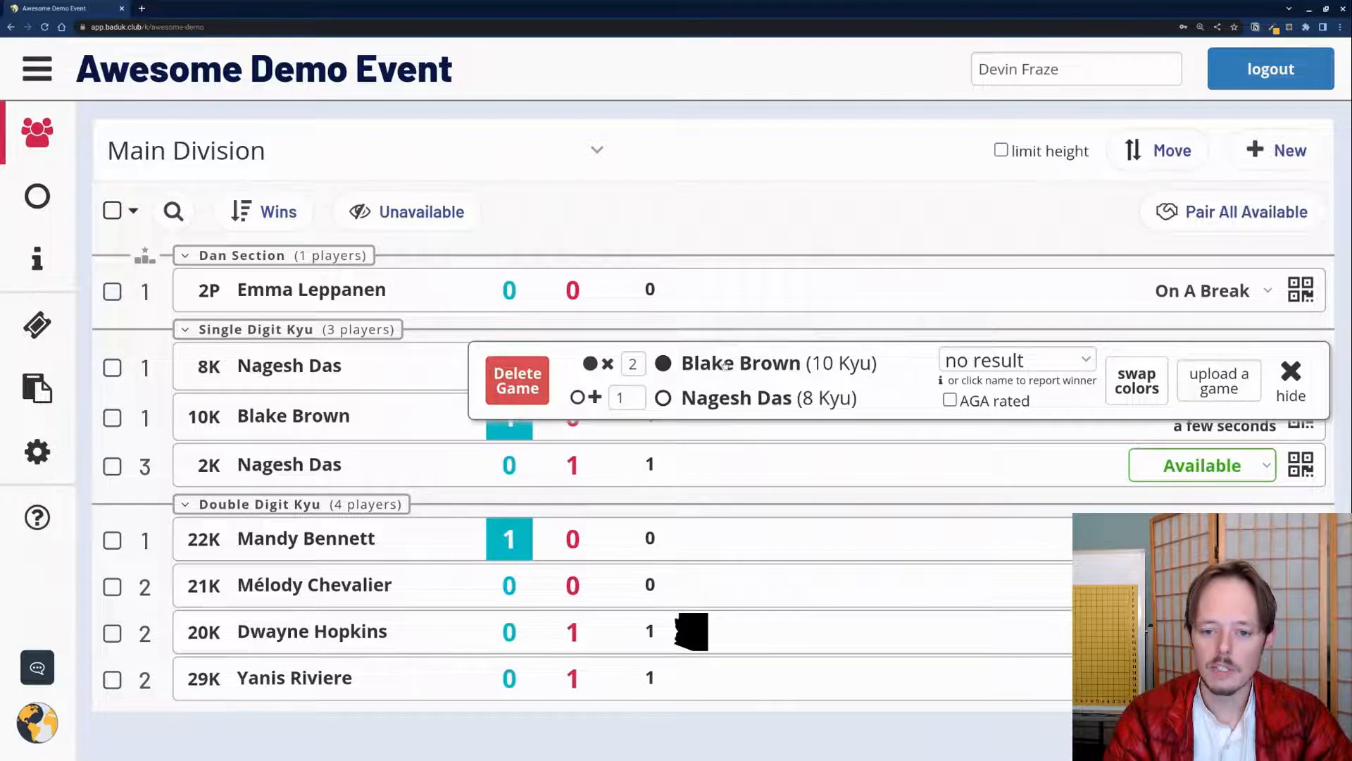
pyautogui.click(733, 400)
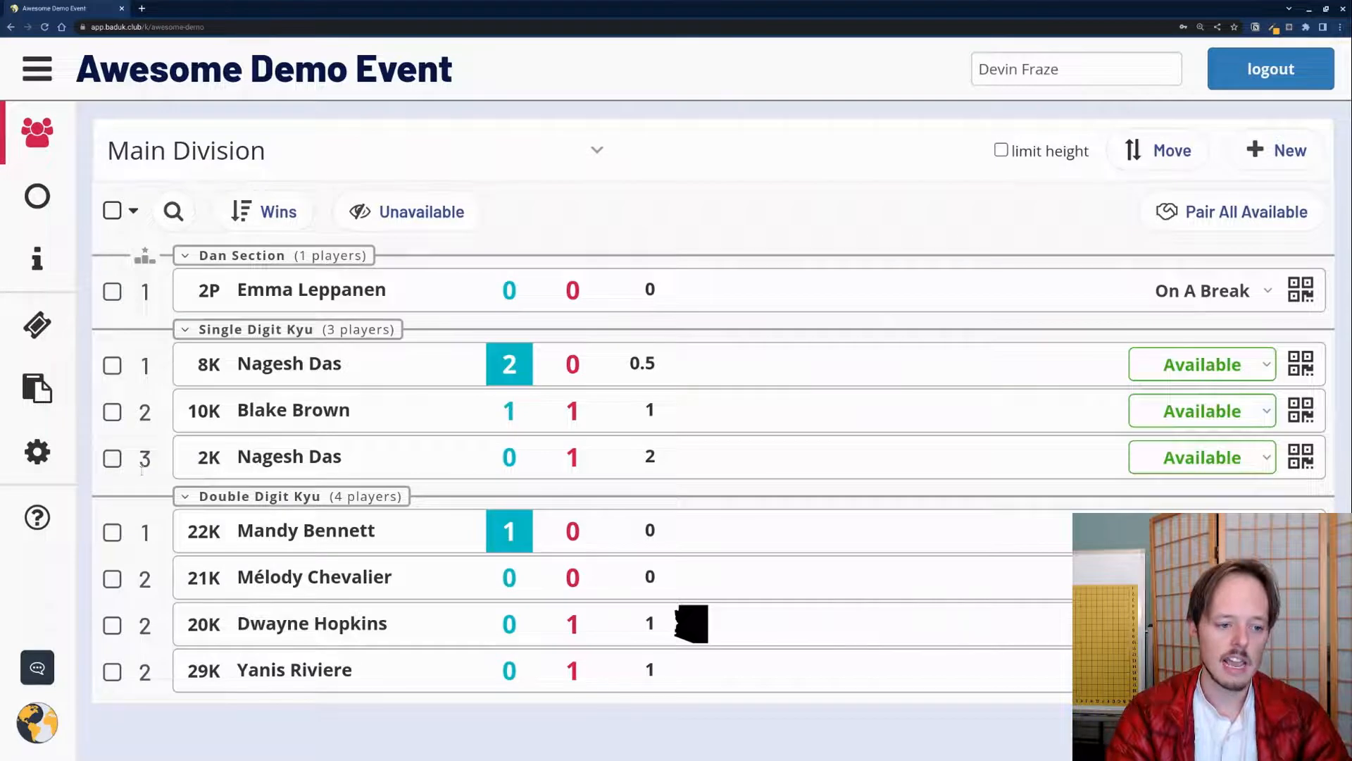
# Step: Pair two marked players, record the first player's win, and view the event information page
pyautogui.click(112, 412)
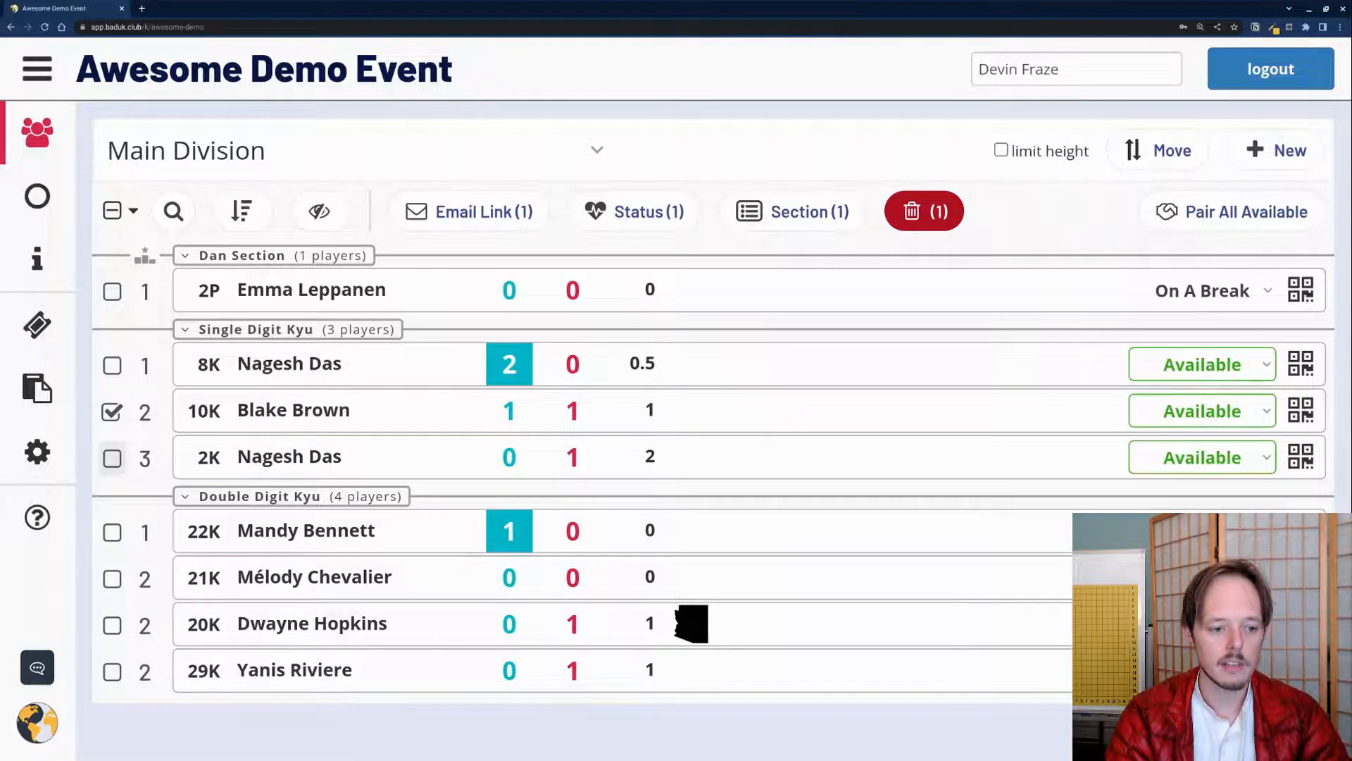
pyautogui.click(112, 459)
pyautogui.click(1201, 219)
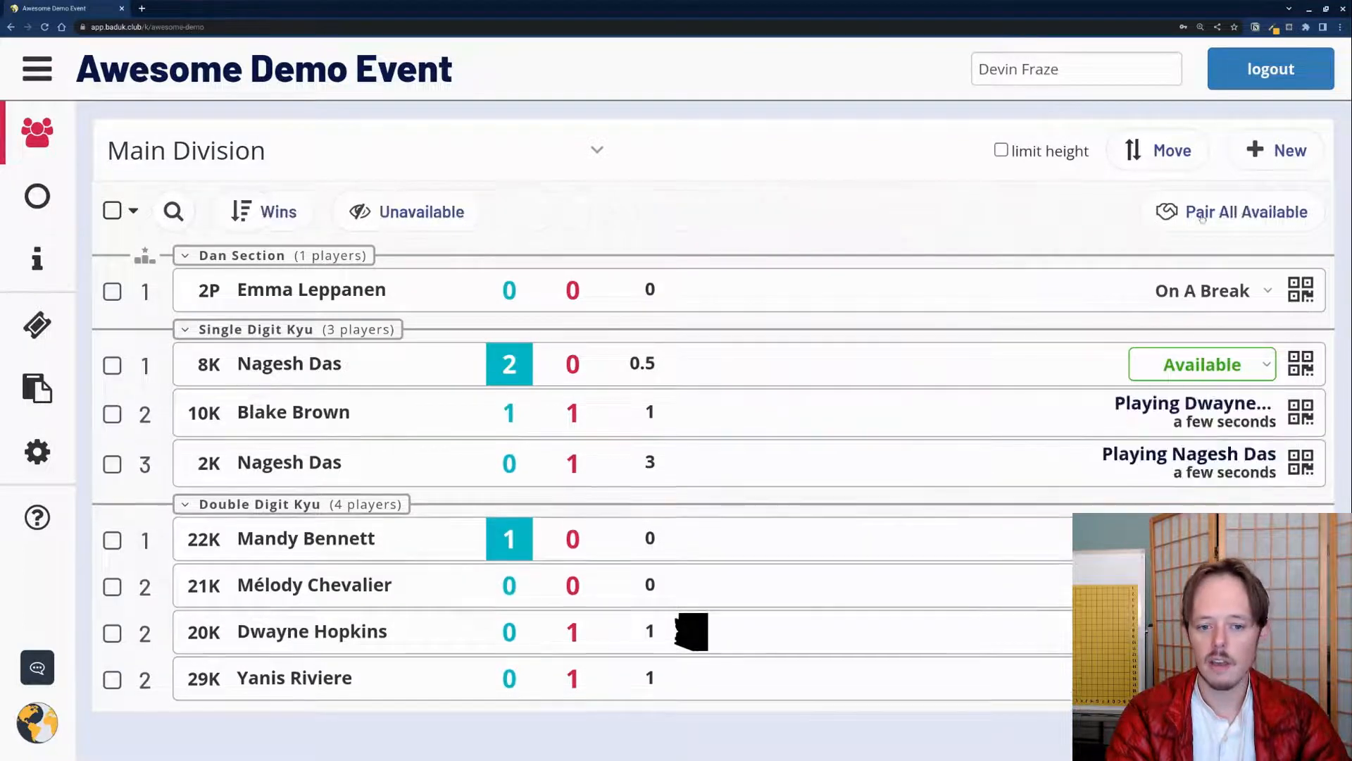
pyautogui.click(1219, 405)
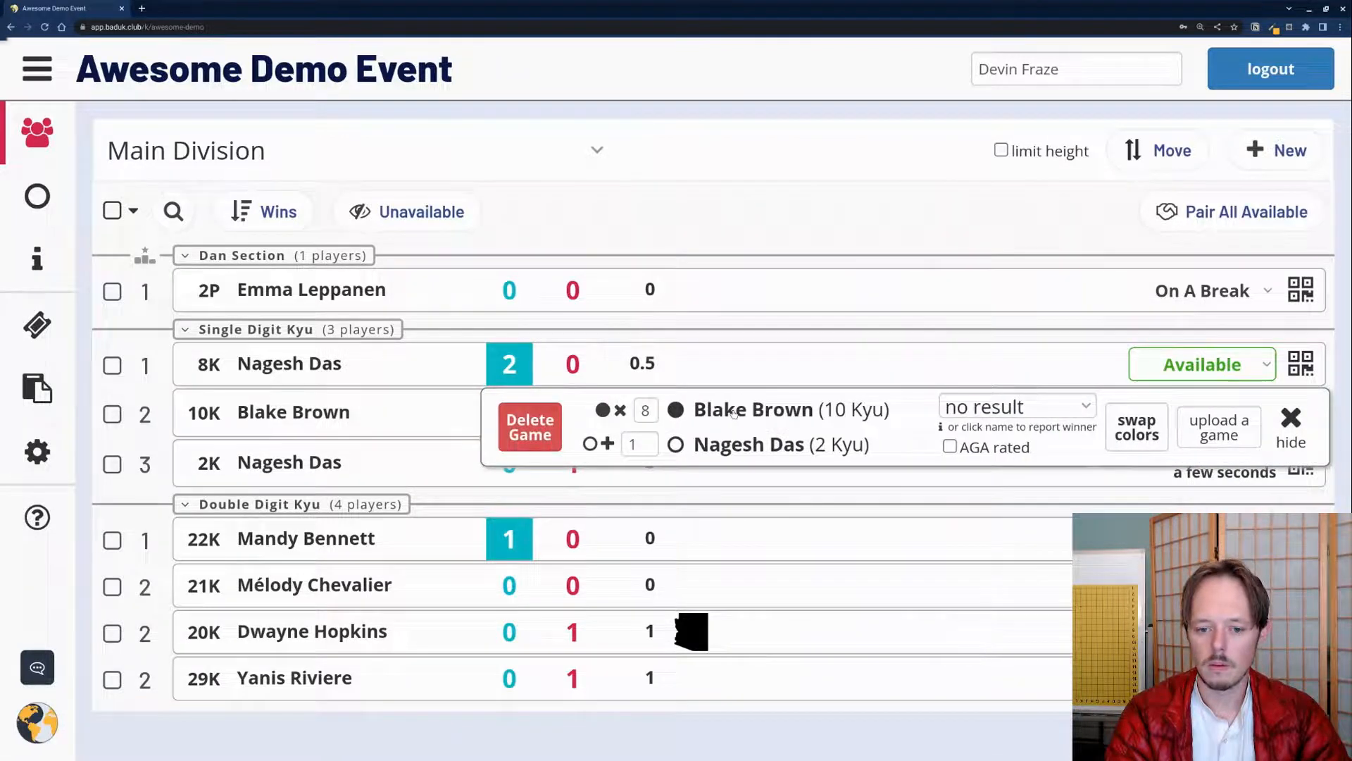
pyautogui.click(734, 411)
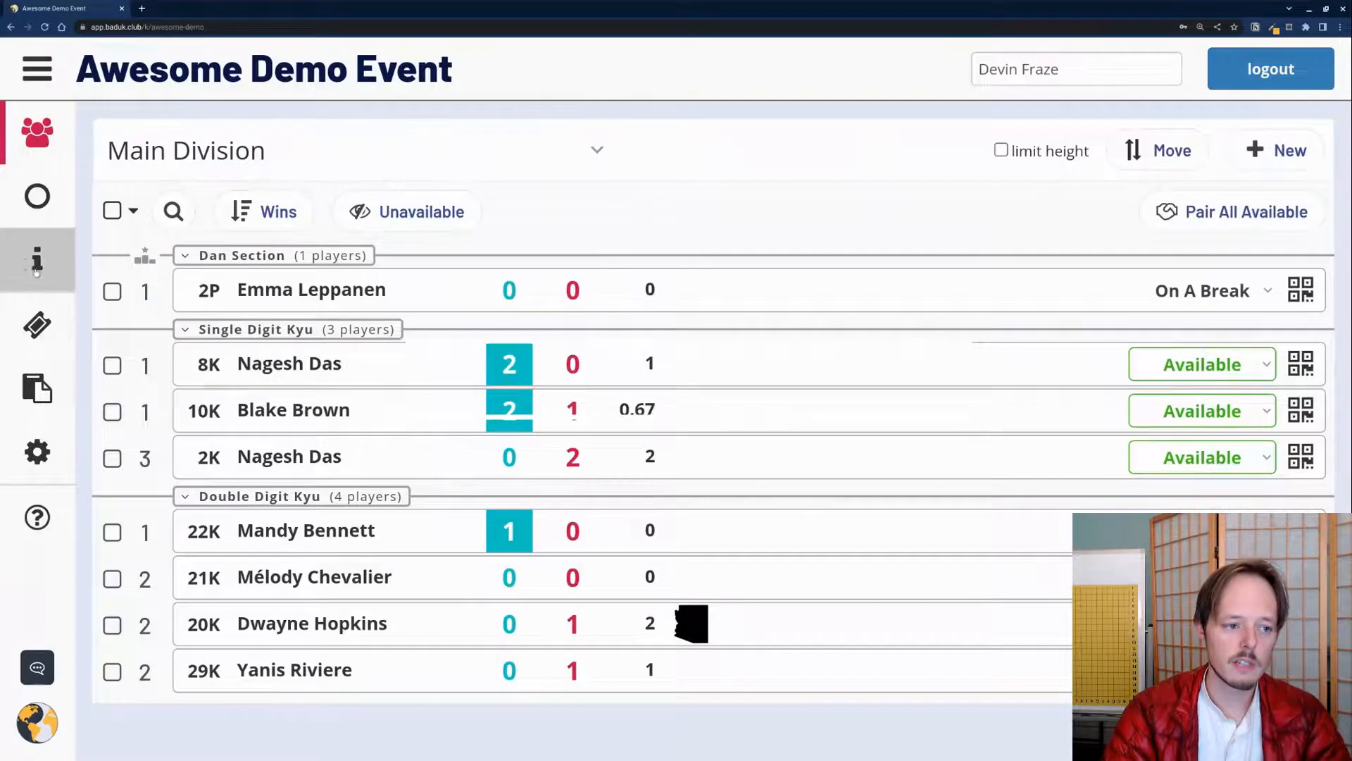
pyautogui.click(26, 256)
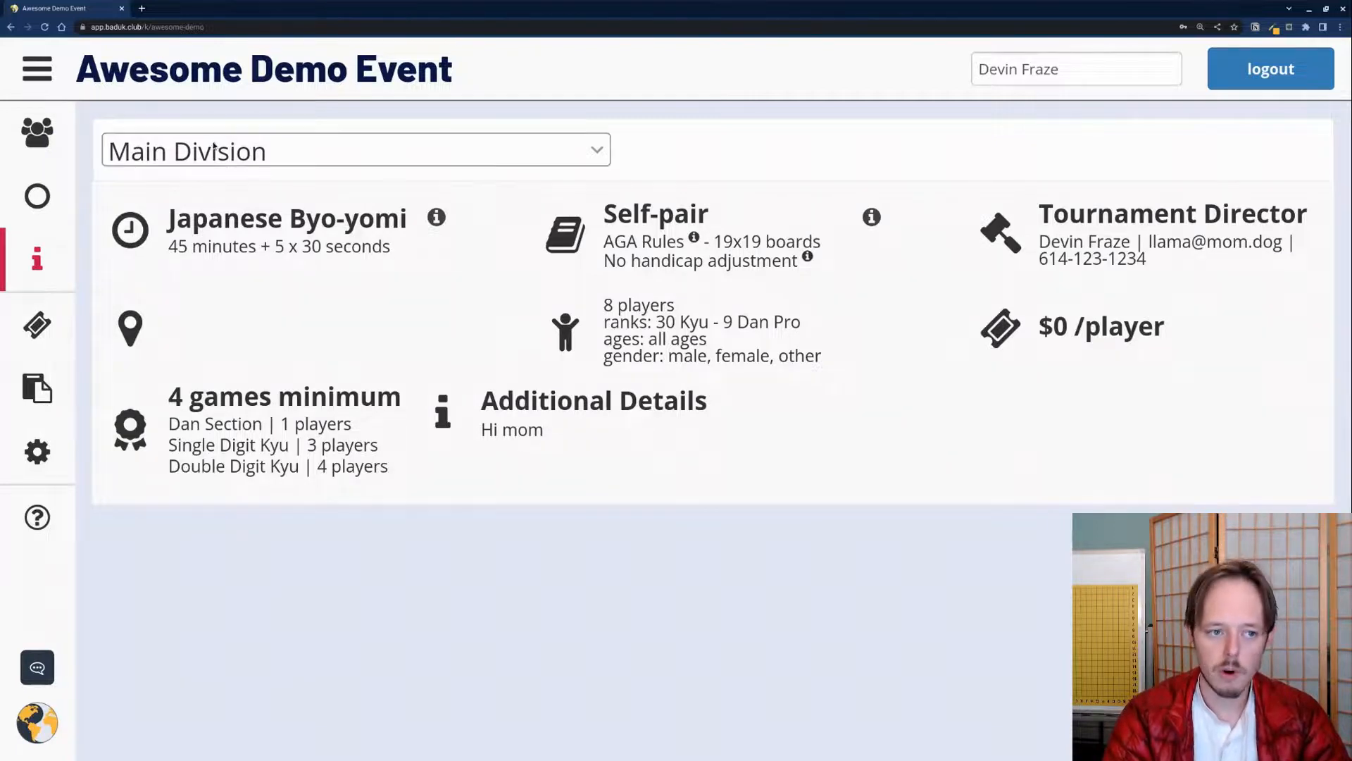
# Step: Show the registration page with its Check-in code, Payments and Tickets sections
pyautogui.click(40, 333)
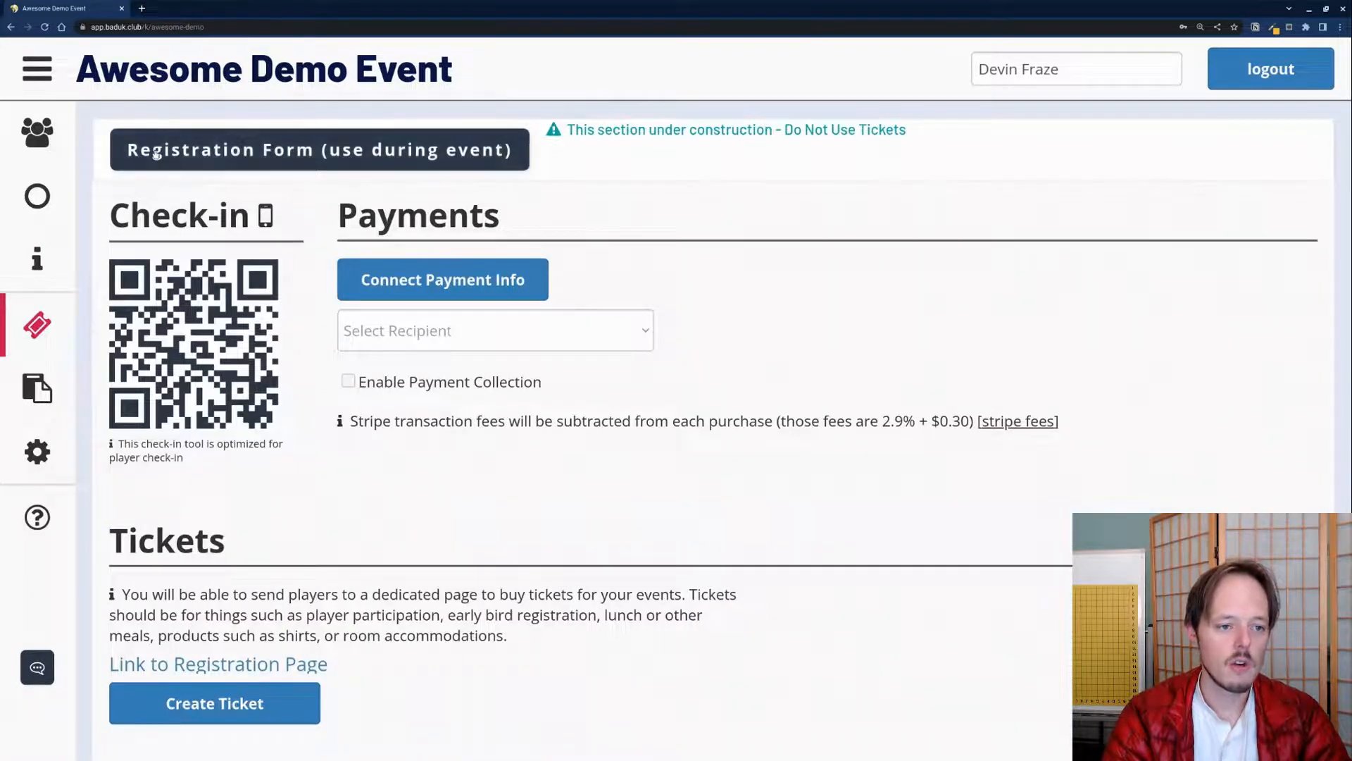
pyautogui.click(195, 154)
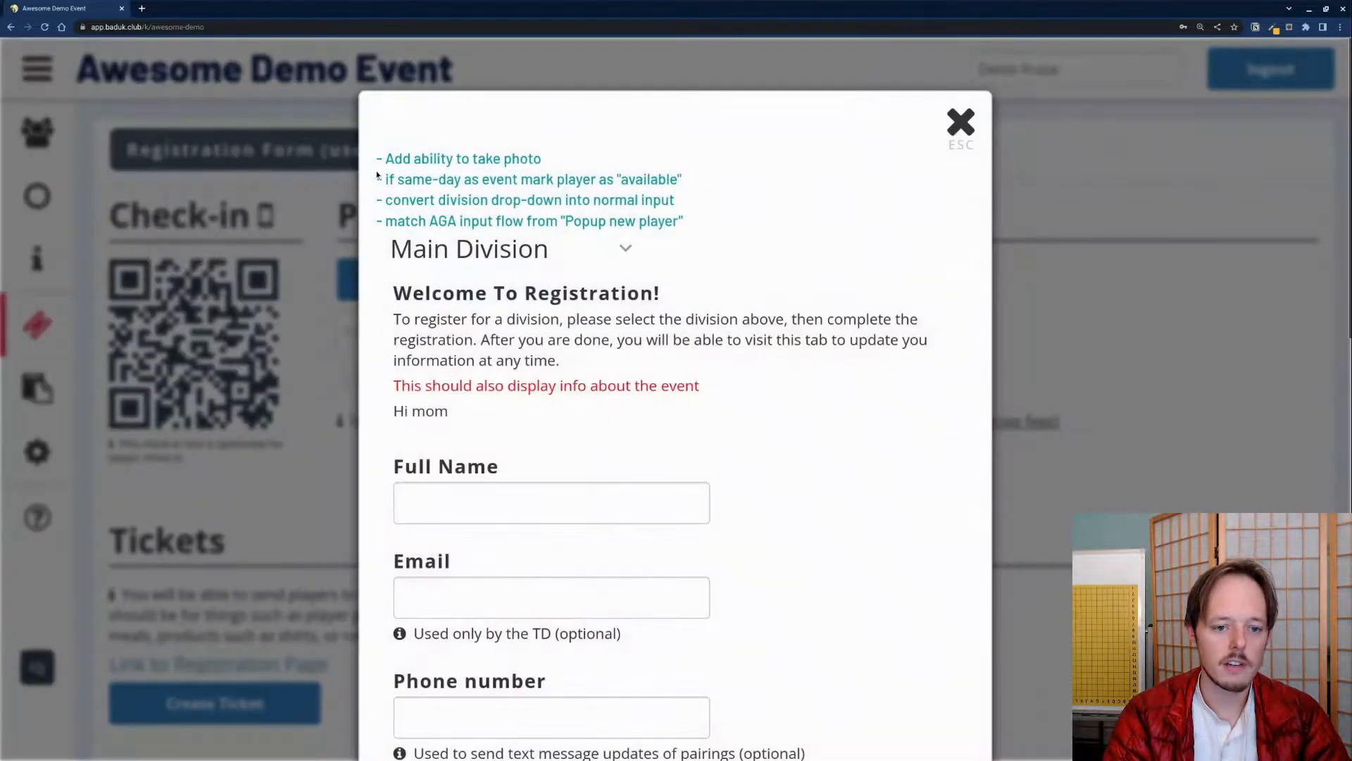
pyautogui.scroll(-2, 755, 286)
pyautogui.scroll(-10, 755, 287)
pyautogui.scroll(10, 756, 286)
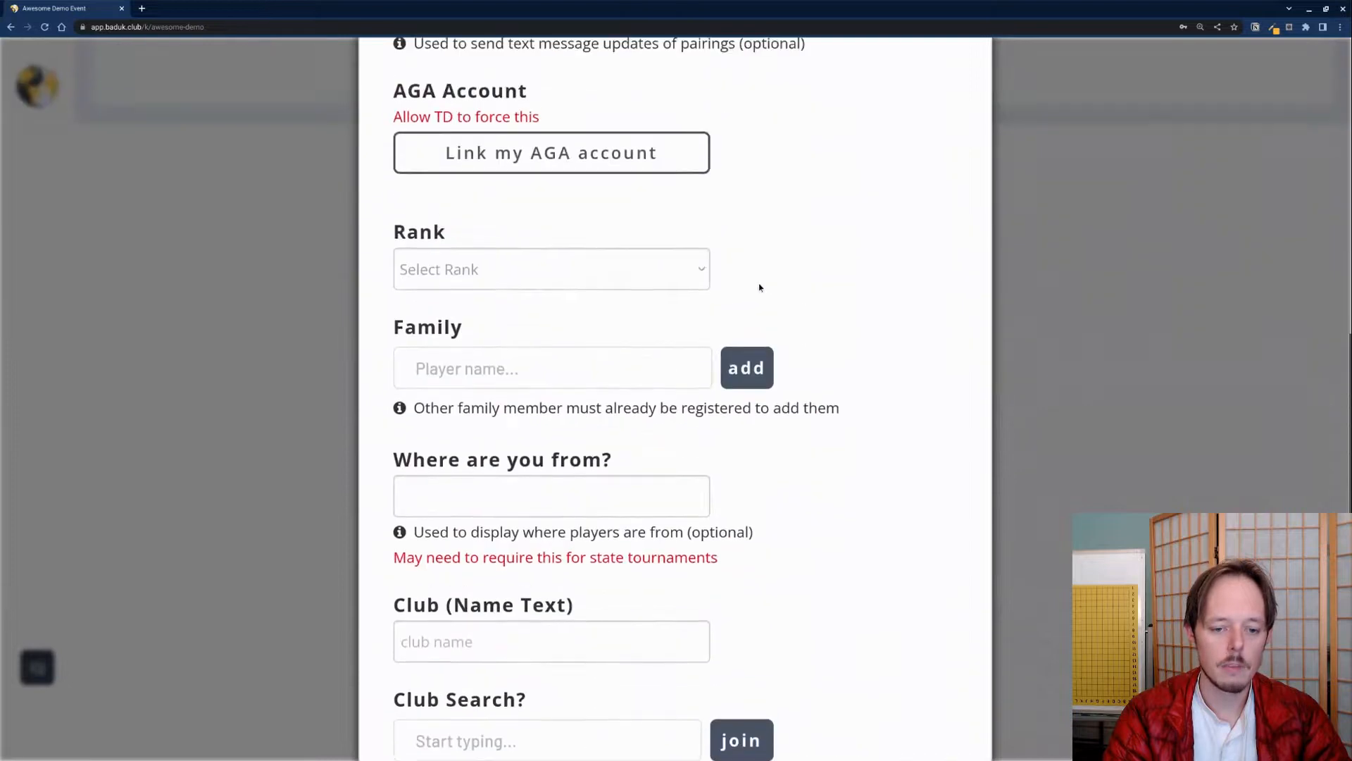
pyautogui.scroll(2, 757, 286)
pyautogui.scroll(-15, 722, 269)
pyautogui.scroll(12, 722, 267)
pyautogui.scroll(3, 722, 269)
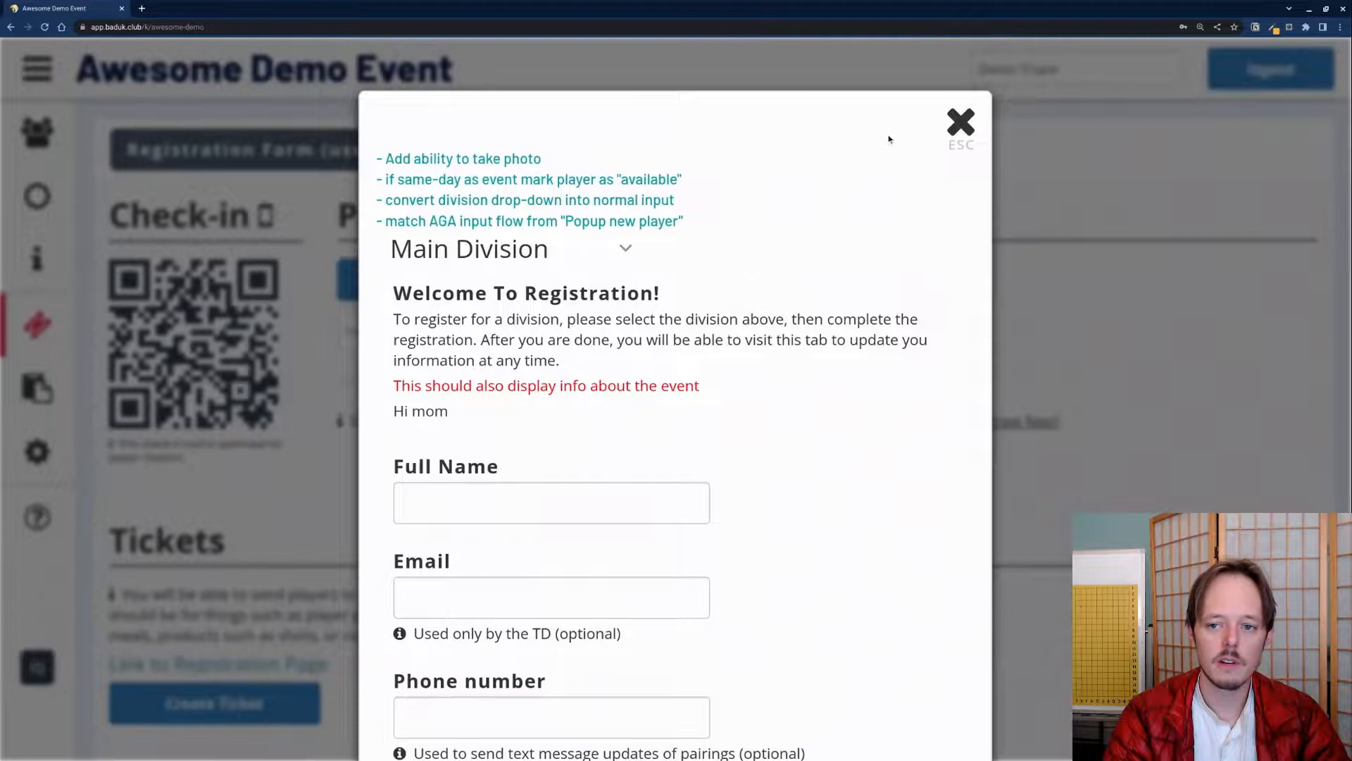
pyautogui.click(957, 119)
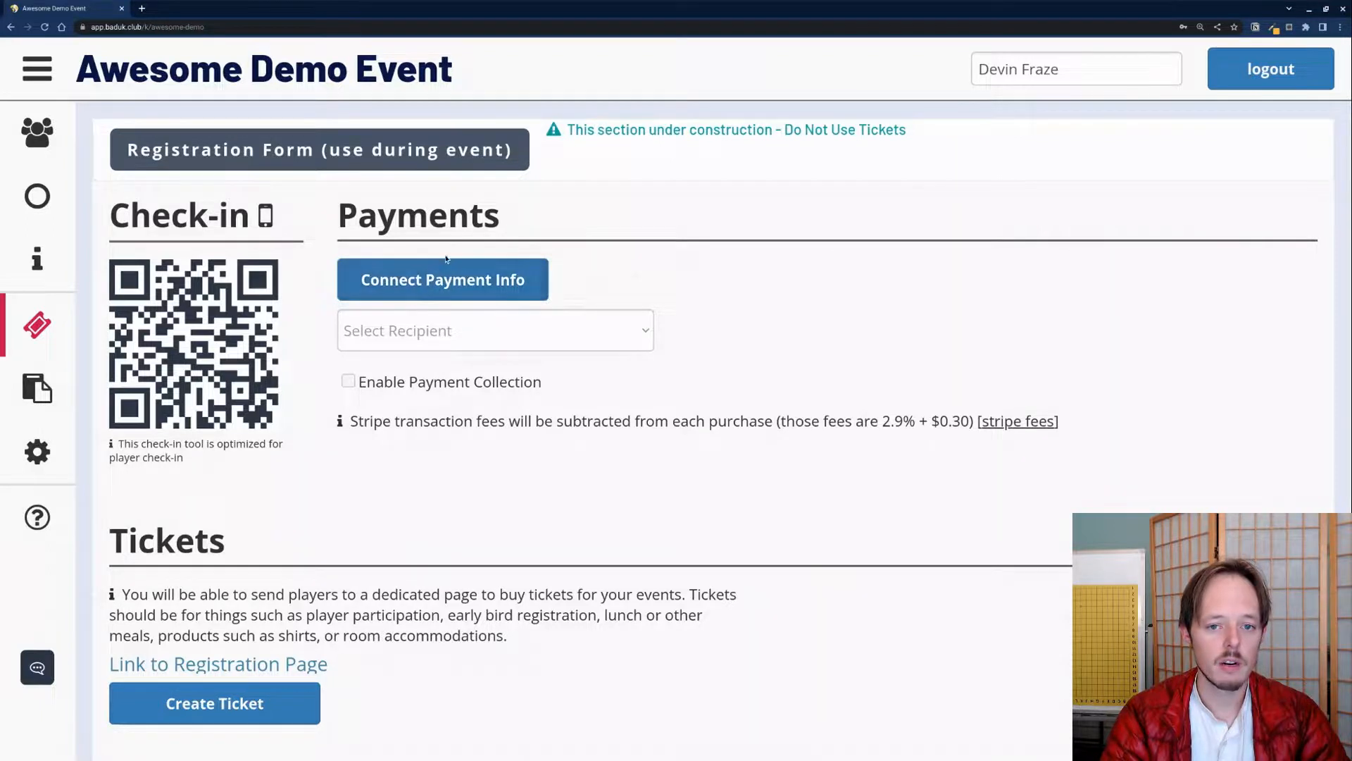
pyautogui.scroll(-1, 368, 401)
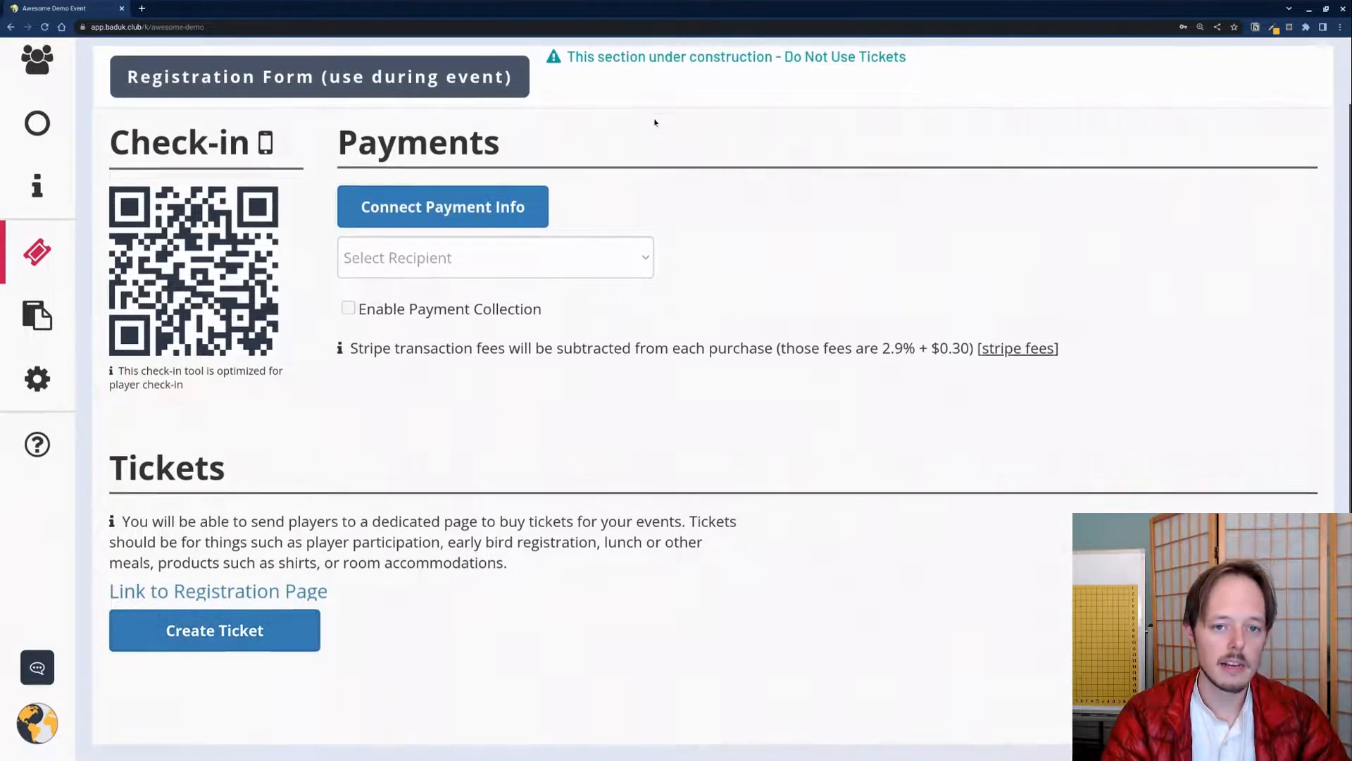
pyautogui.scroll(1, 655, 121)
pyautogui.tripleClick(821, 119)
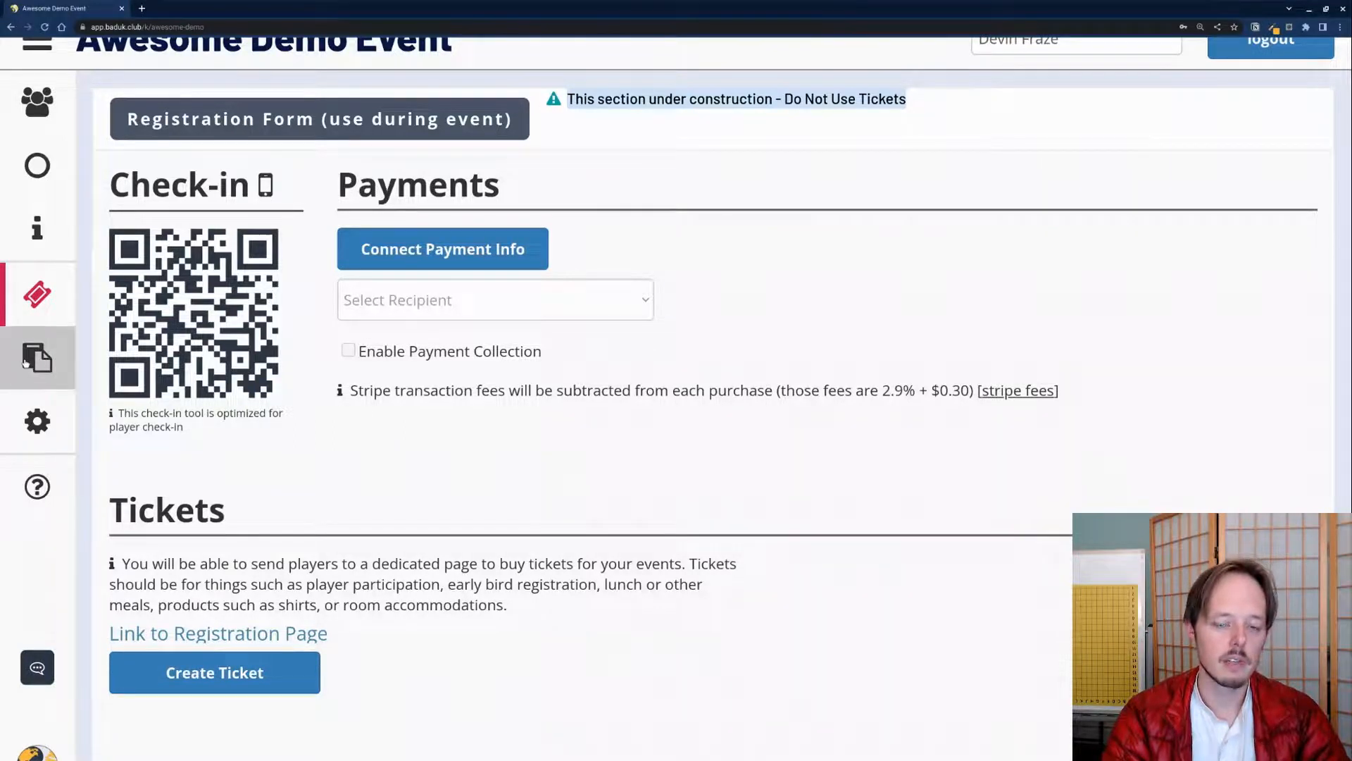
pyautogui.click(27, 362)
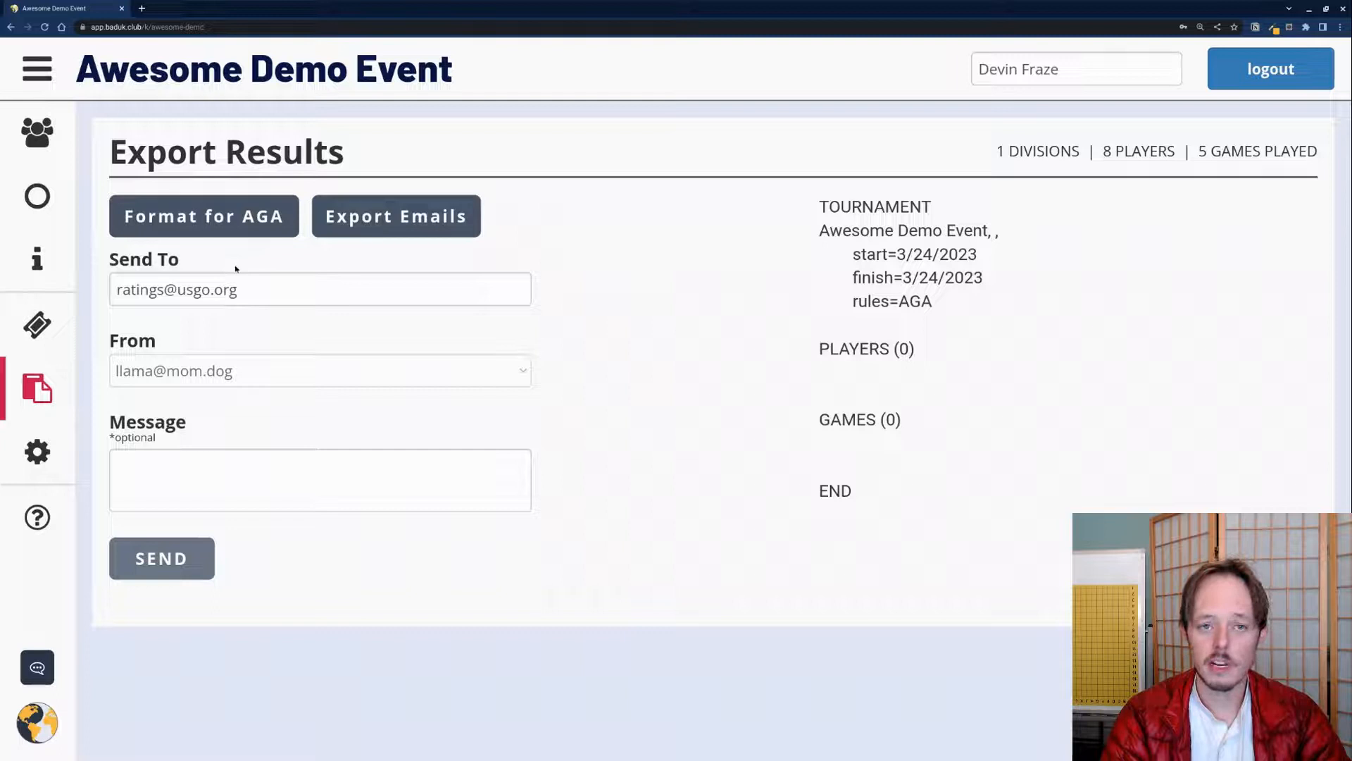
# Step: Check the ratings recipient and tournament dates, try sending the results report, then reach Help
pyautogui.moveTo(116, 284); pyautogui.dragTo(323, 290)
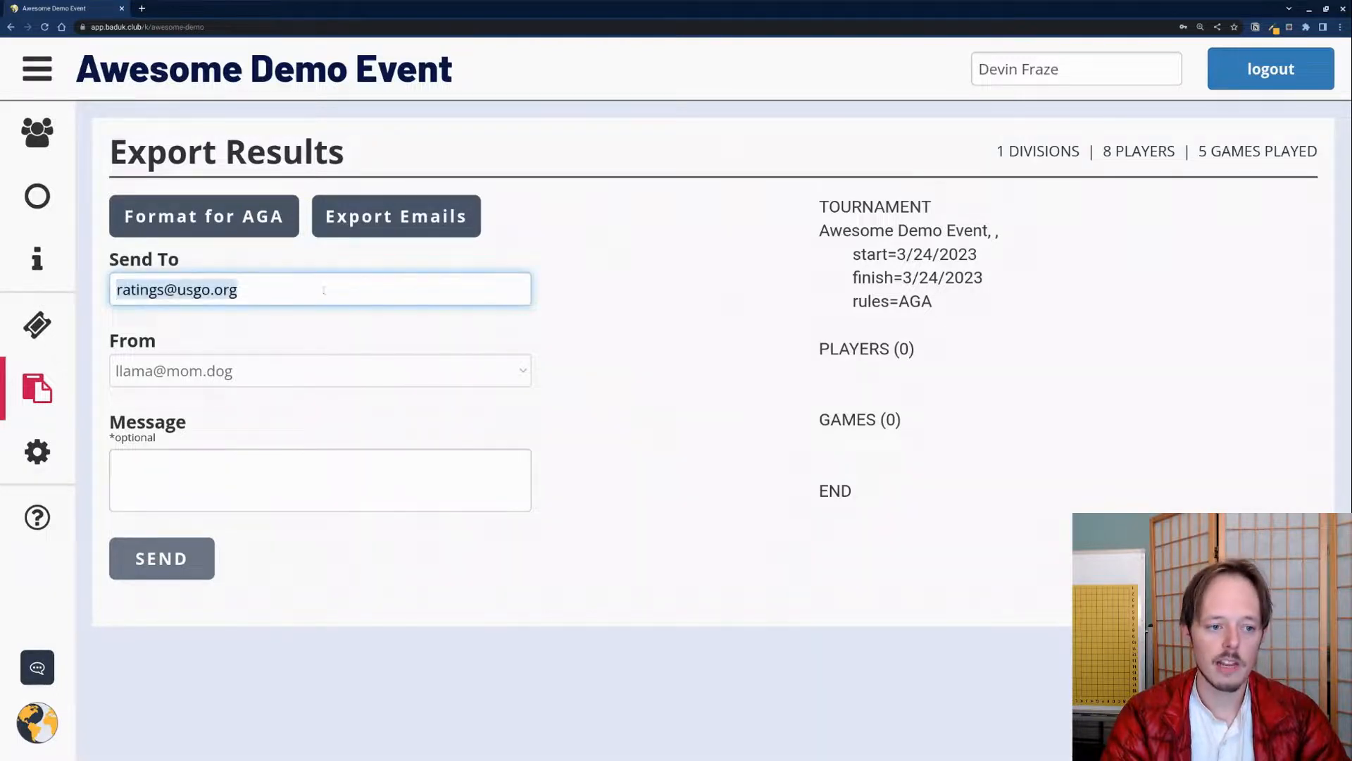
pyautogui.click(228, 324)
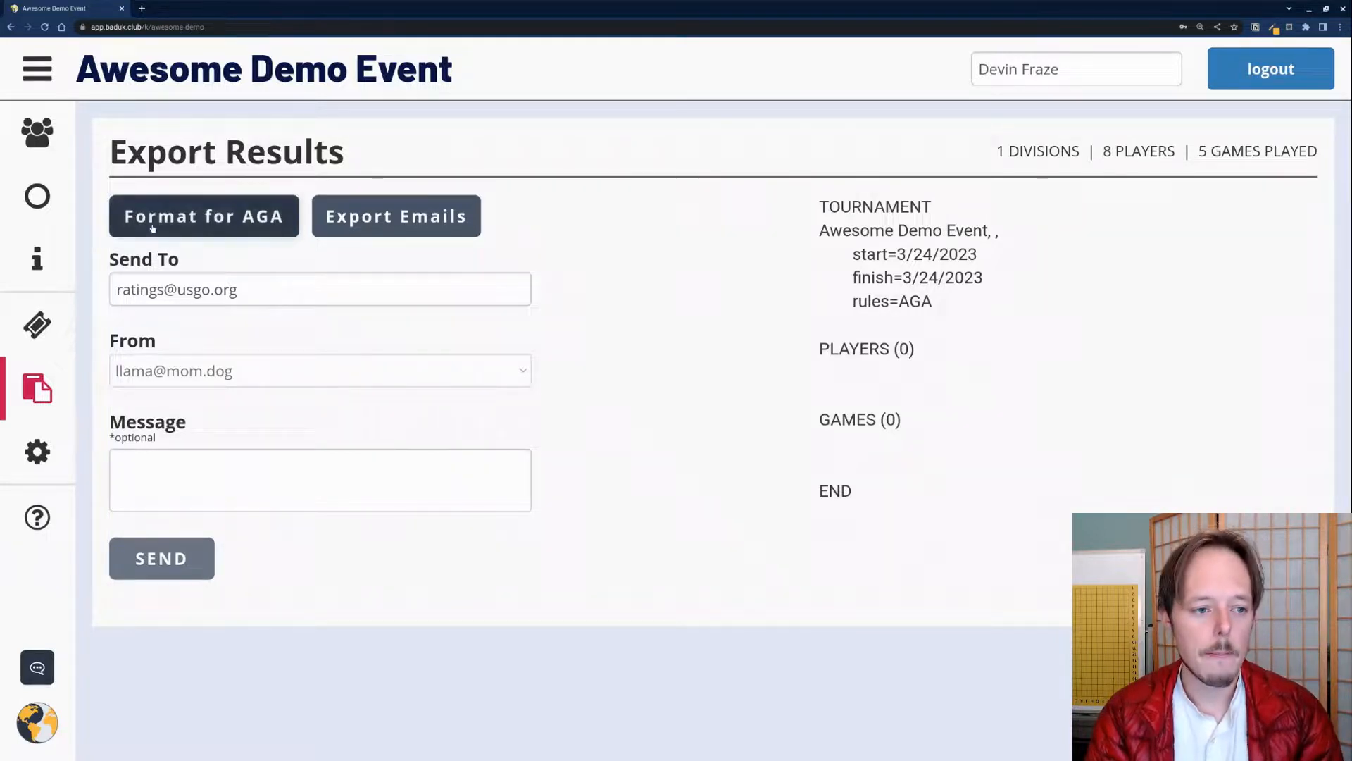
pyautogui.moveTo(897, 255); pyautogui.dragTo(911, 282)
pyautogui.click(905, 285)
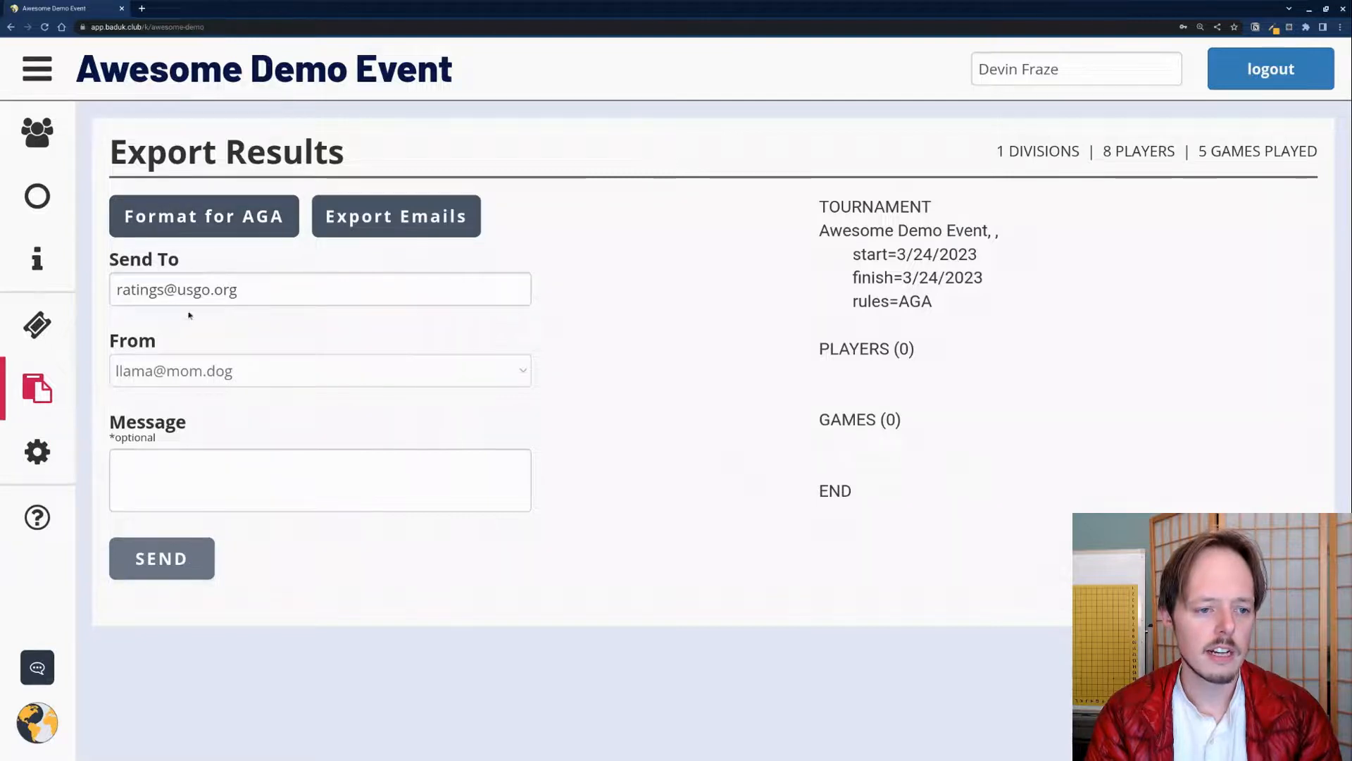
pyautogui.click(187, 563)
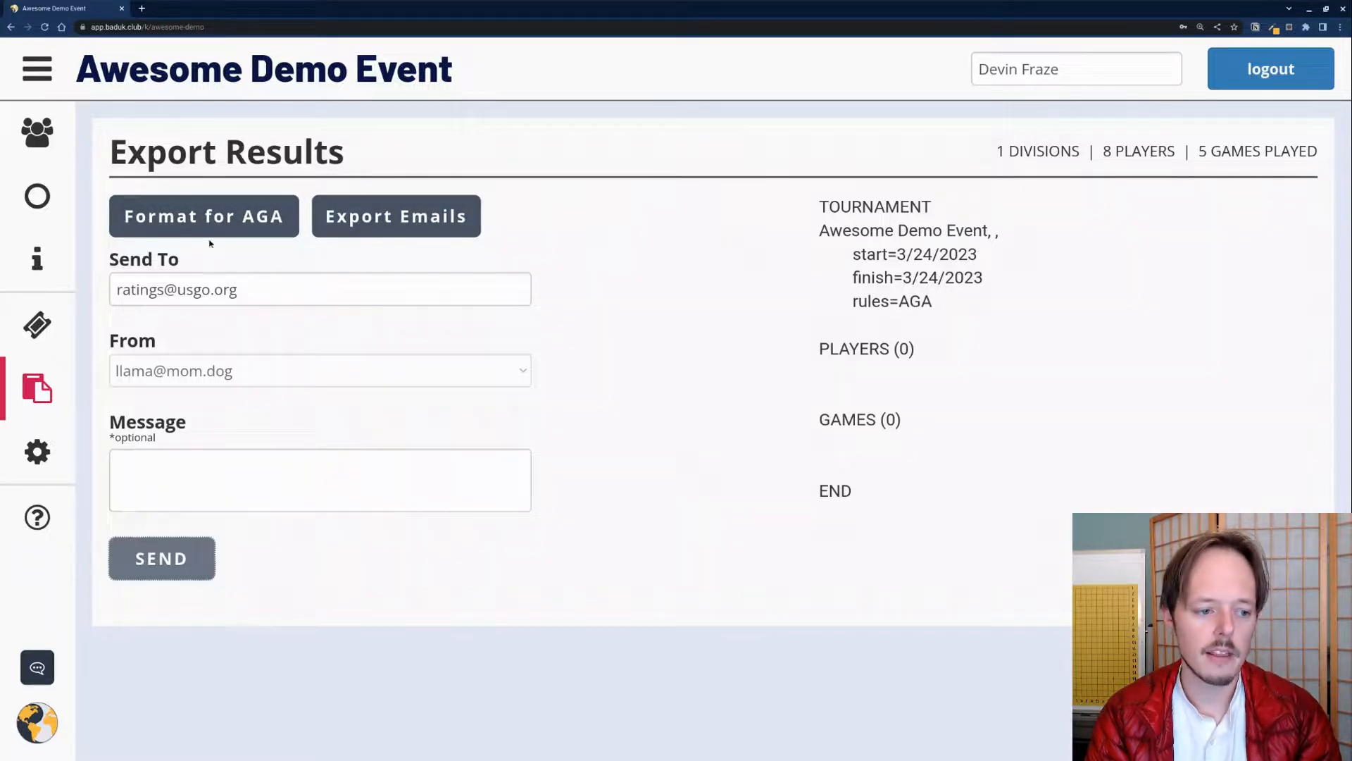
pyautogui.click(37, 451)
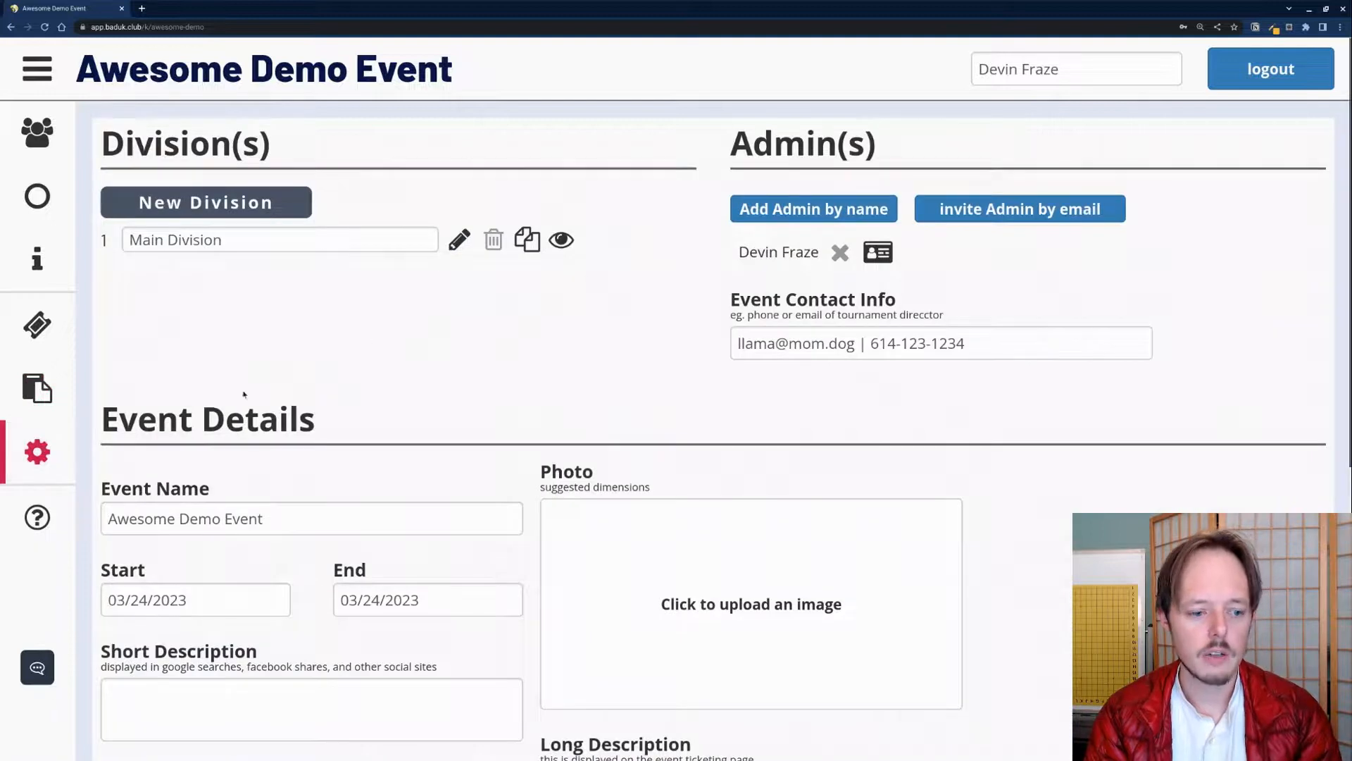
pyautogui.click(73, 516)
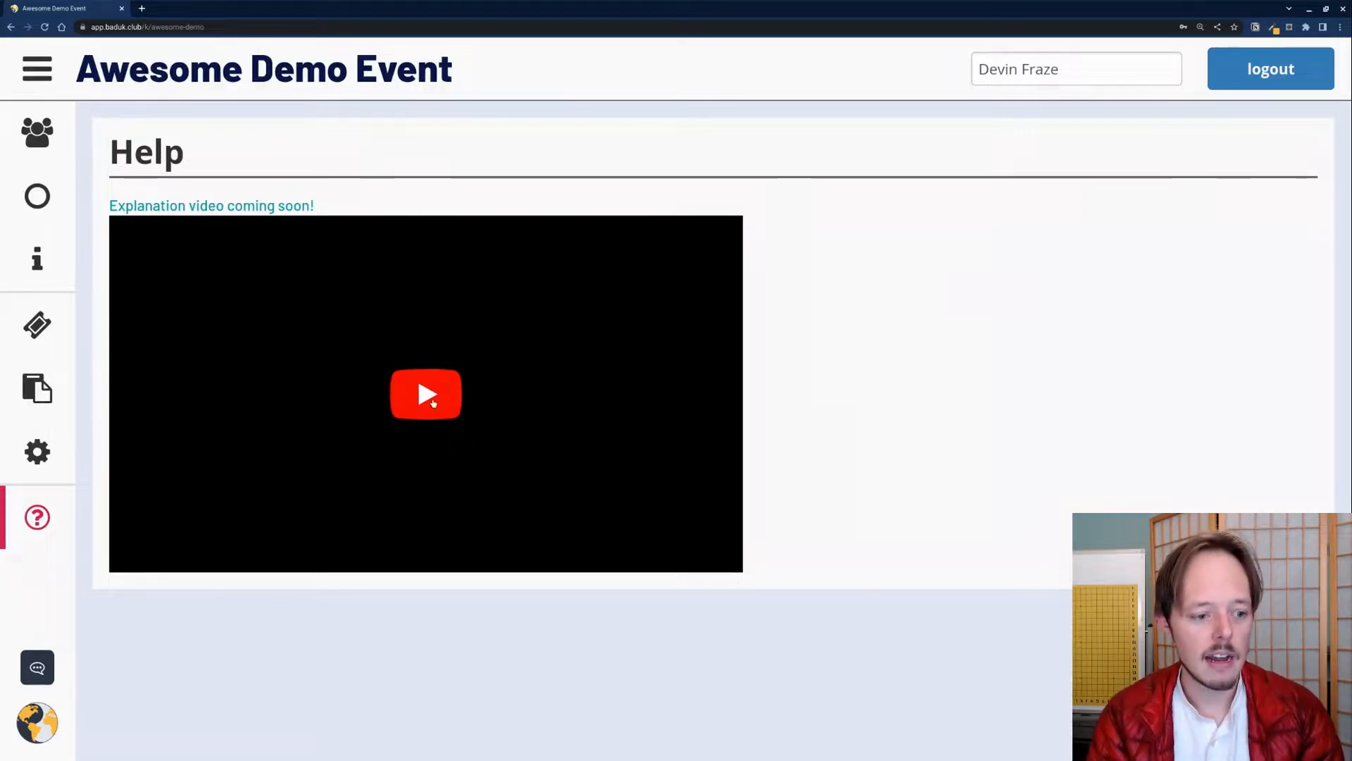
pyautogui.click(36, 671)
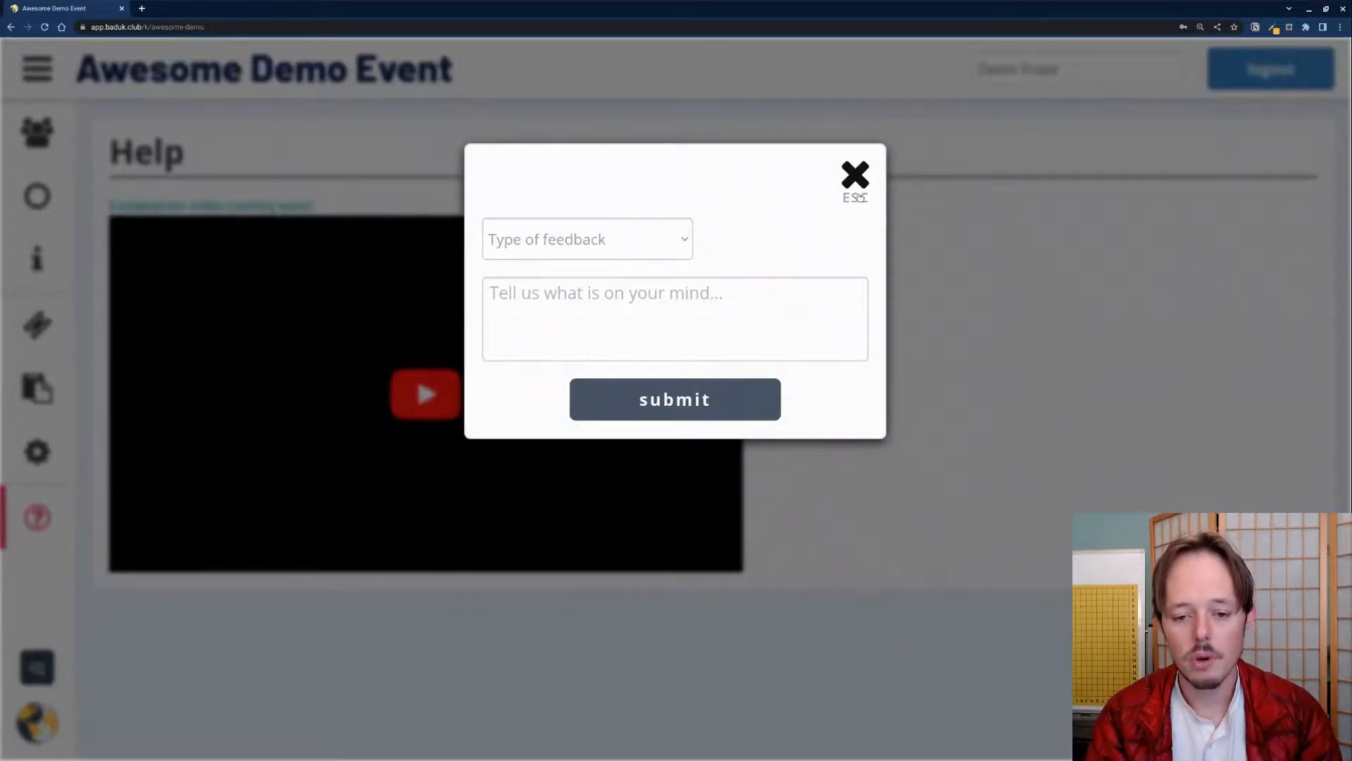
pyautogui.click(552, 237)
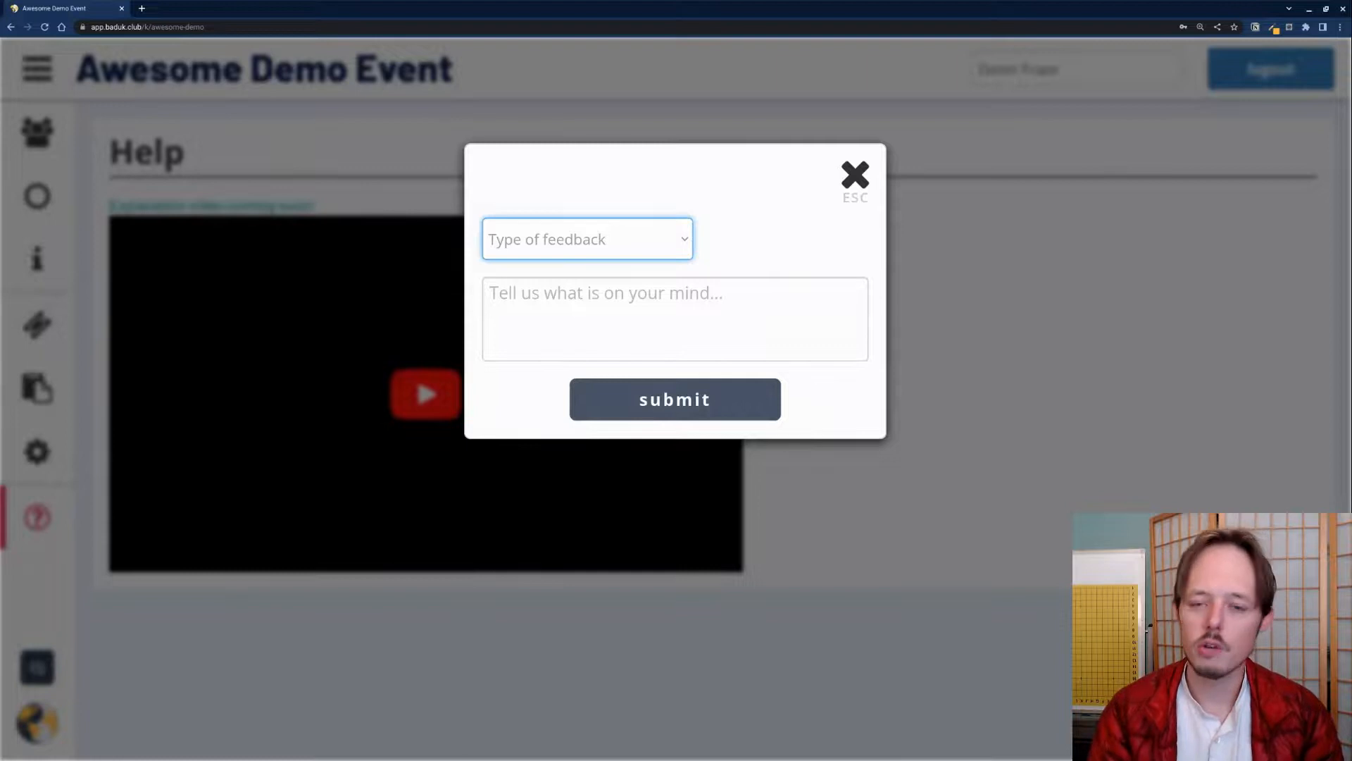
pyautogui.click(855, 175)
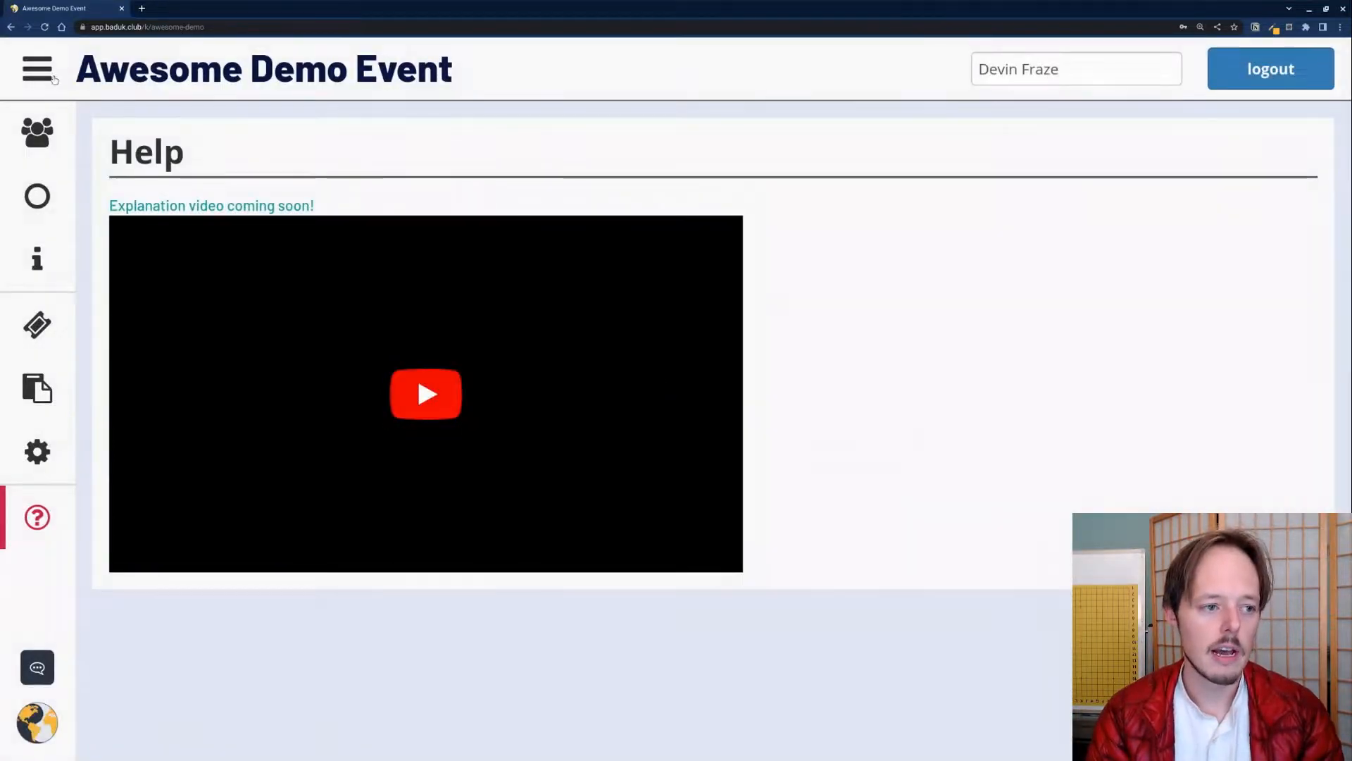
pyautogui.click(40, 72)
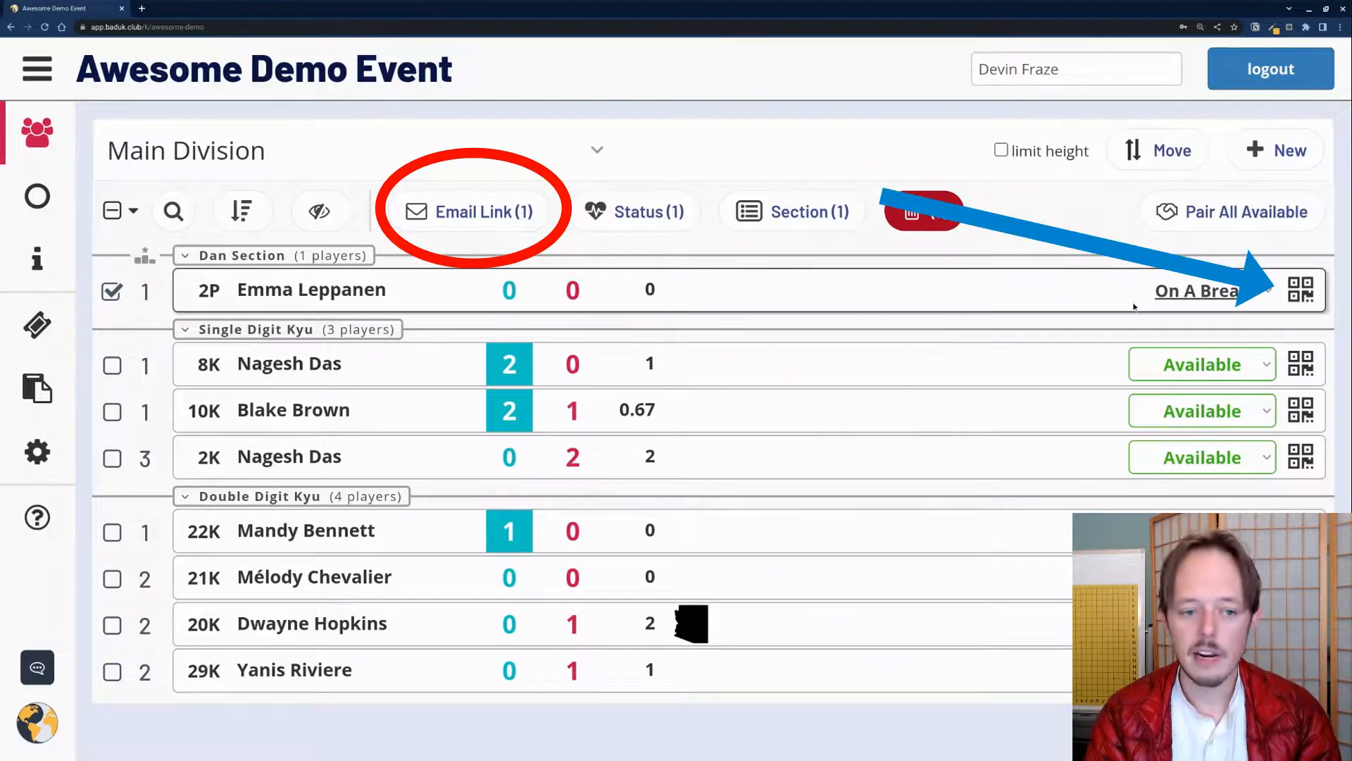
# Step: Show a player's scan-to-play QR code, close it, and bring it up again
pyautogui.click(1297, 301)
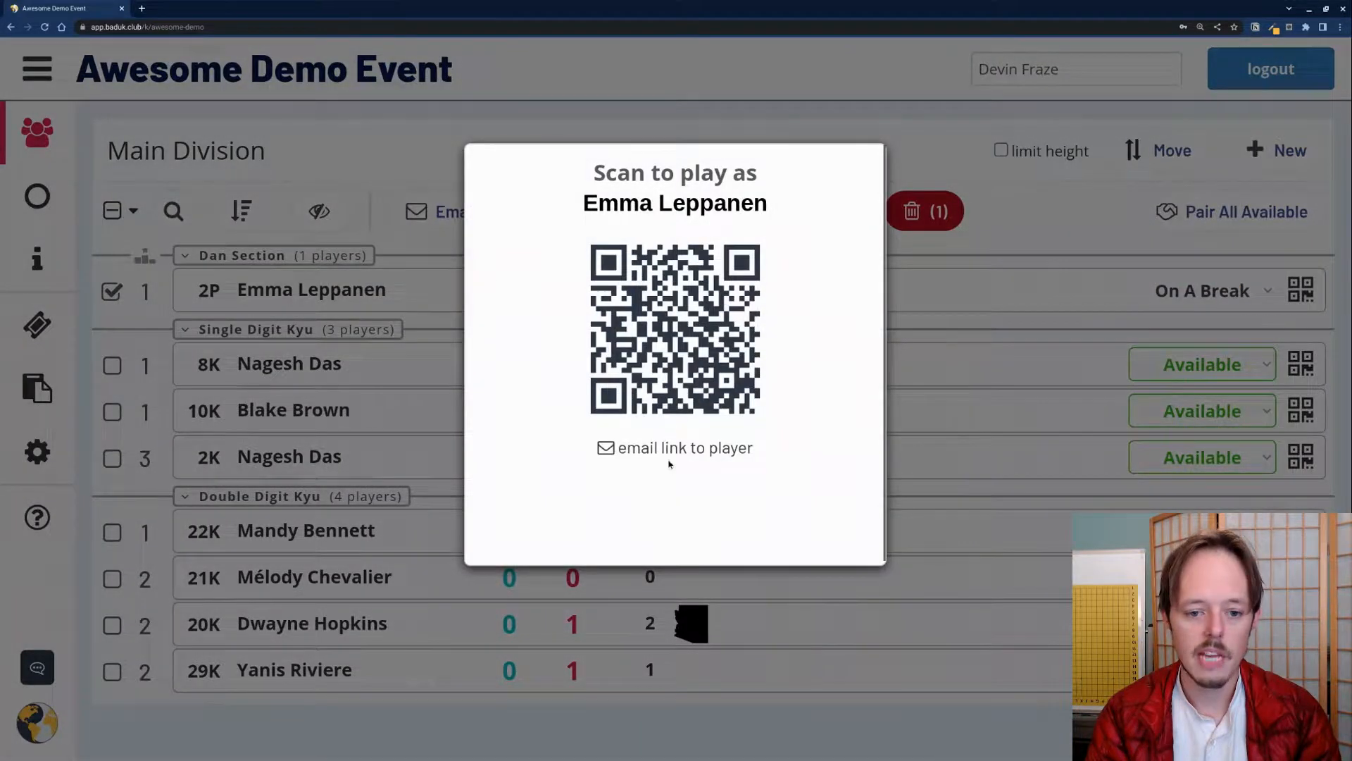
pyautogui.click(1042, 265)
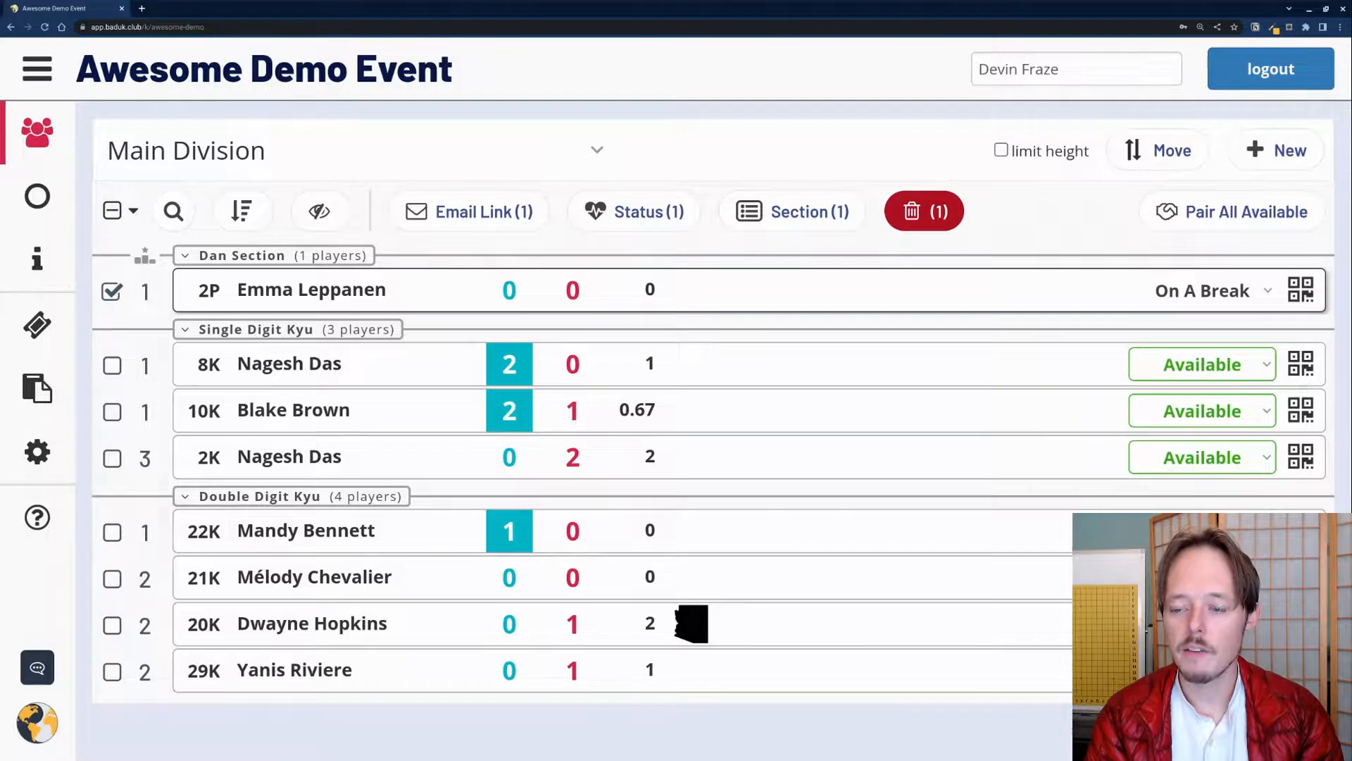
pyautogui.click(1303, 295)
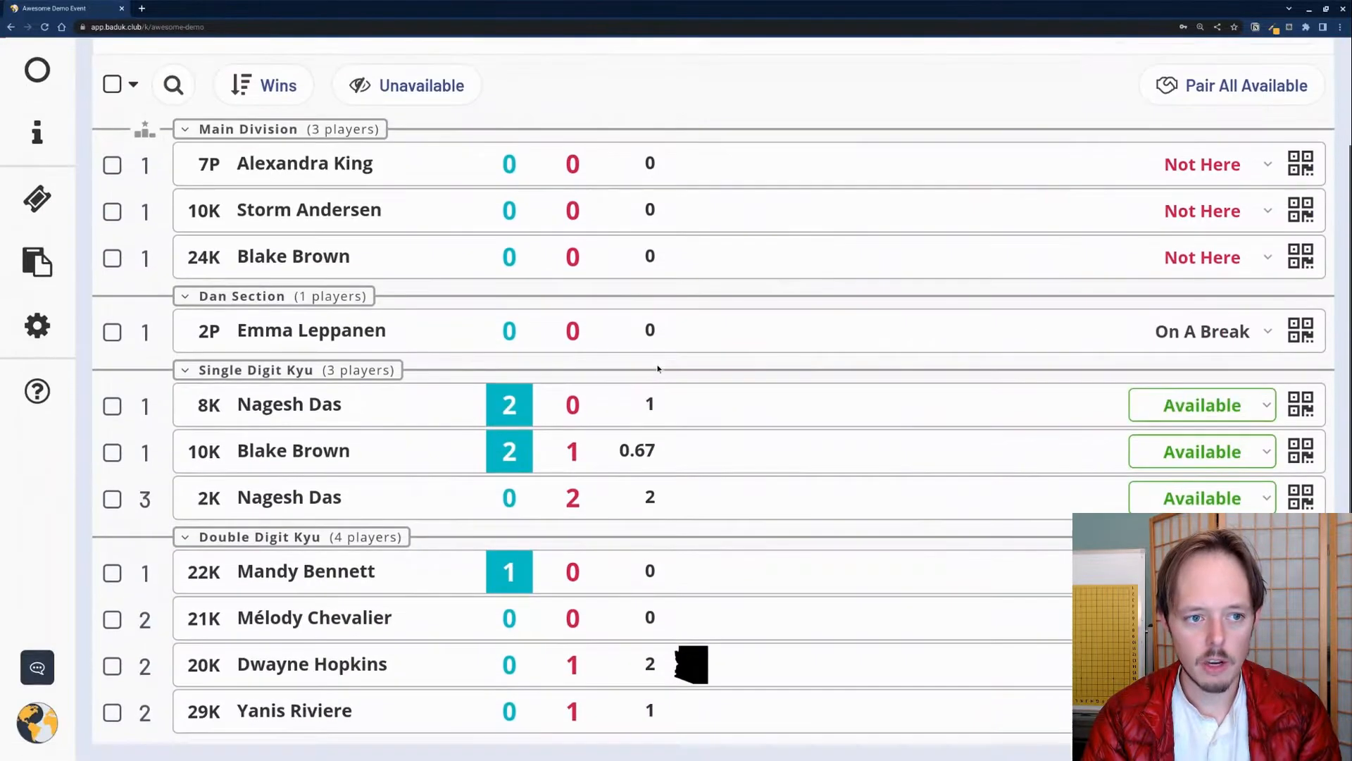
# Step: Limit the player list's height and collapse then re-expand the Main Division group
pyautogui.scroll(2, 655, 371)
pyautogui.scroll(-2, 655, 372)
pyautogui.scroll(2, 653, 375)
pyautogui.scroll(-2, 652, 376)
pyautogui.scroll(1, 652, 375)
pyautogui.scroll(-1, 653, 379)
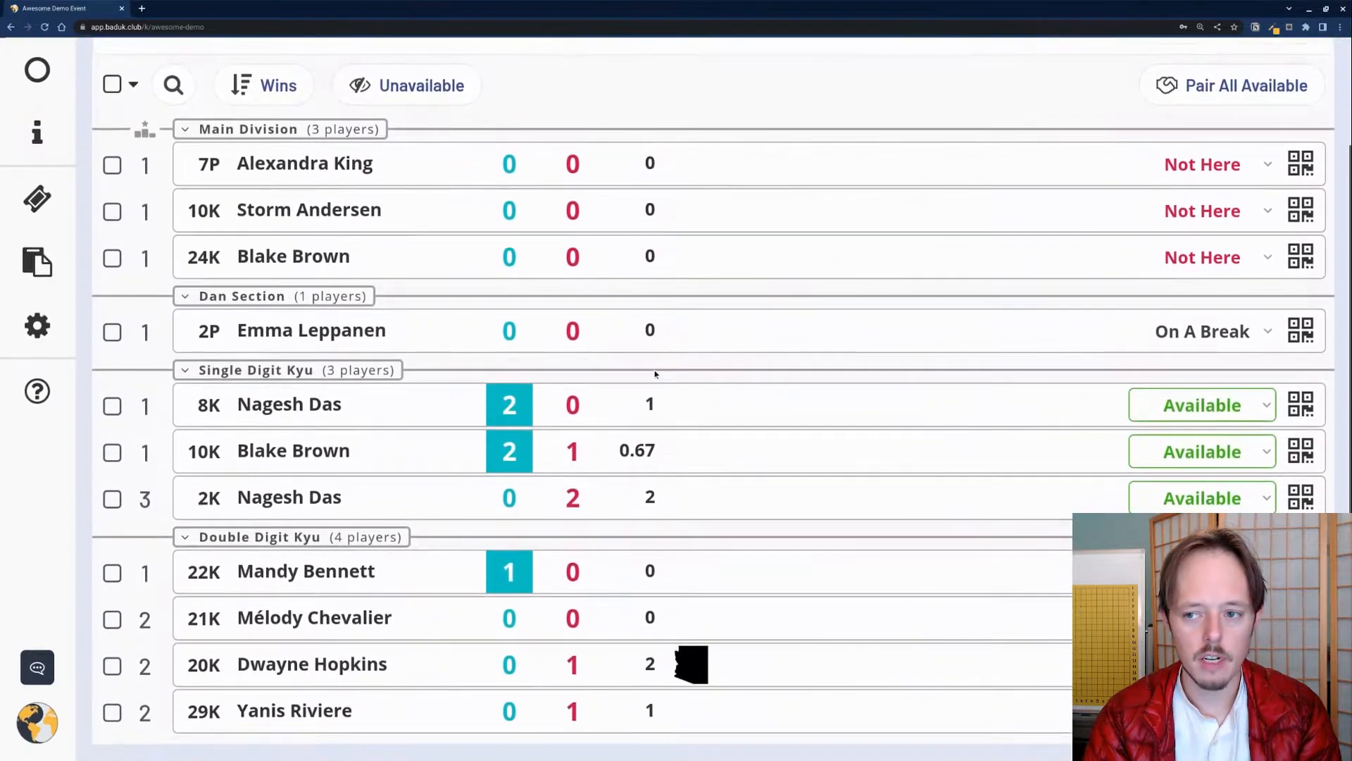
pyautogui.scroll(2, 653, 378)
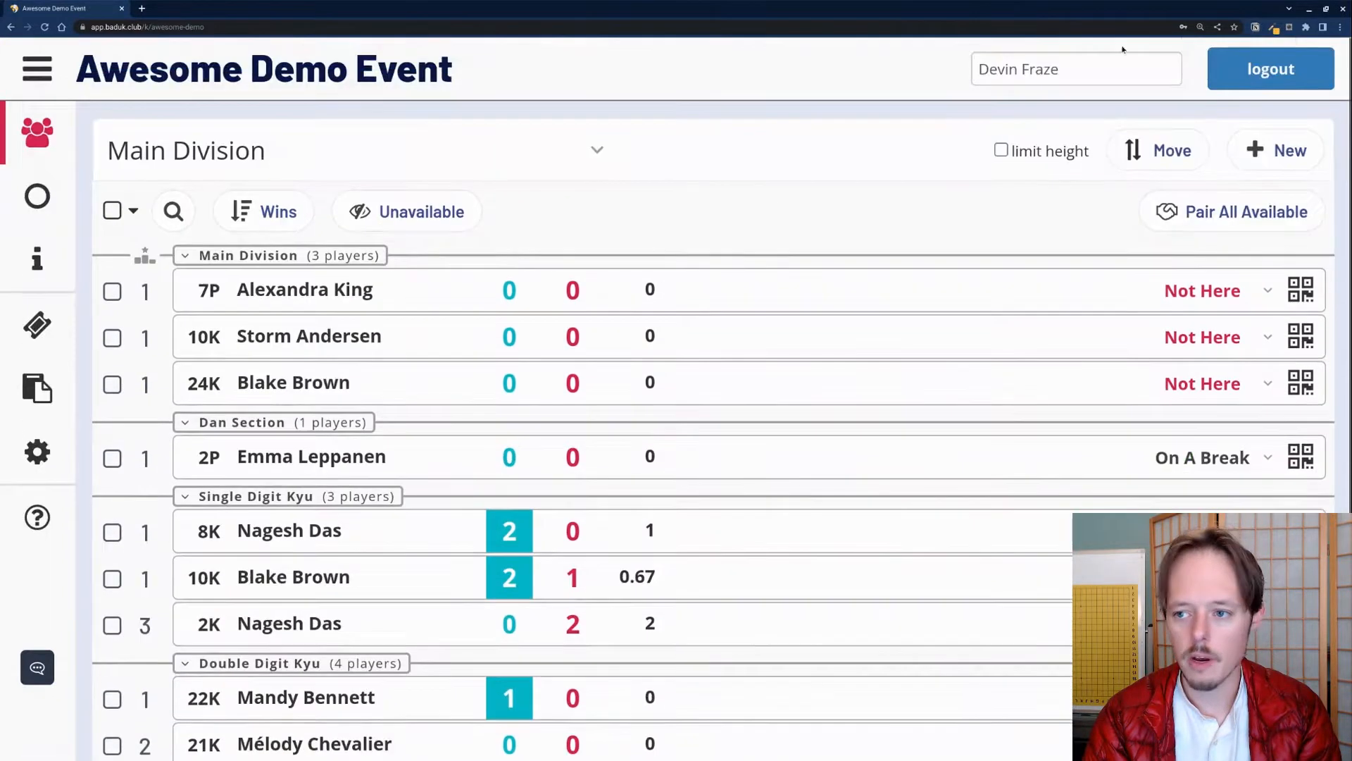
pyautogui.click(1009, 152)
pyautogui.scroll(-2, 1097, 487)
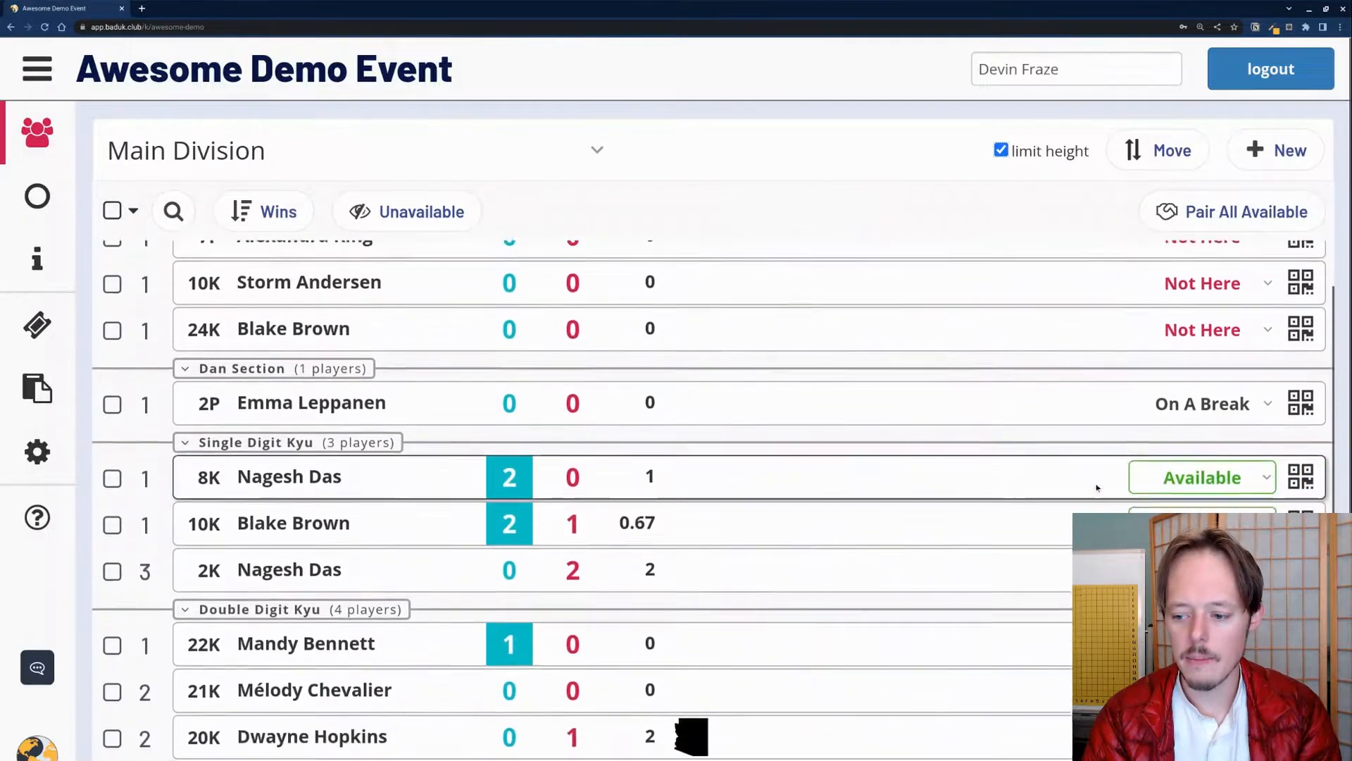
pyautogui.scroll(2, 1097, 488)
pyautogui.scroll(-2, 1098, 489)
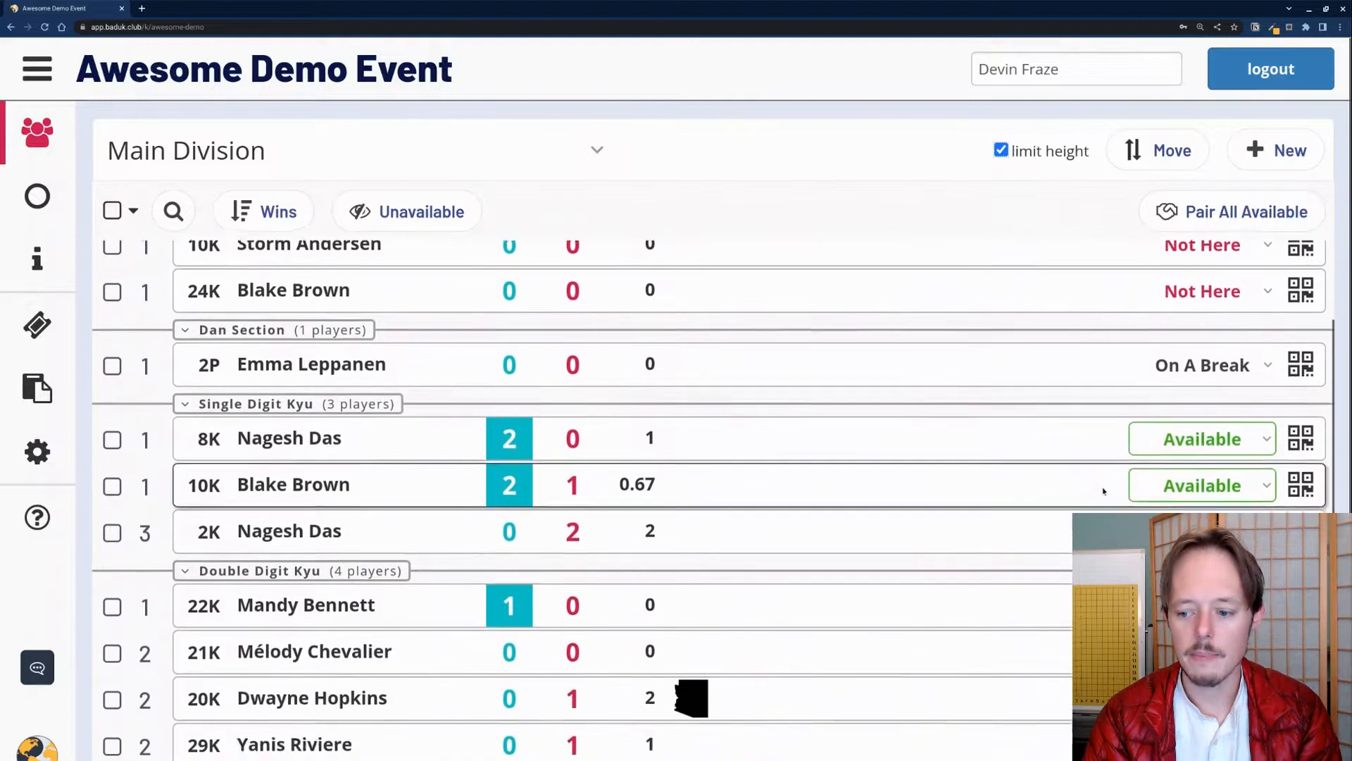
pyautogui.scroll(2, 1104, 491)
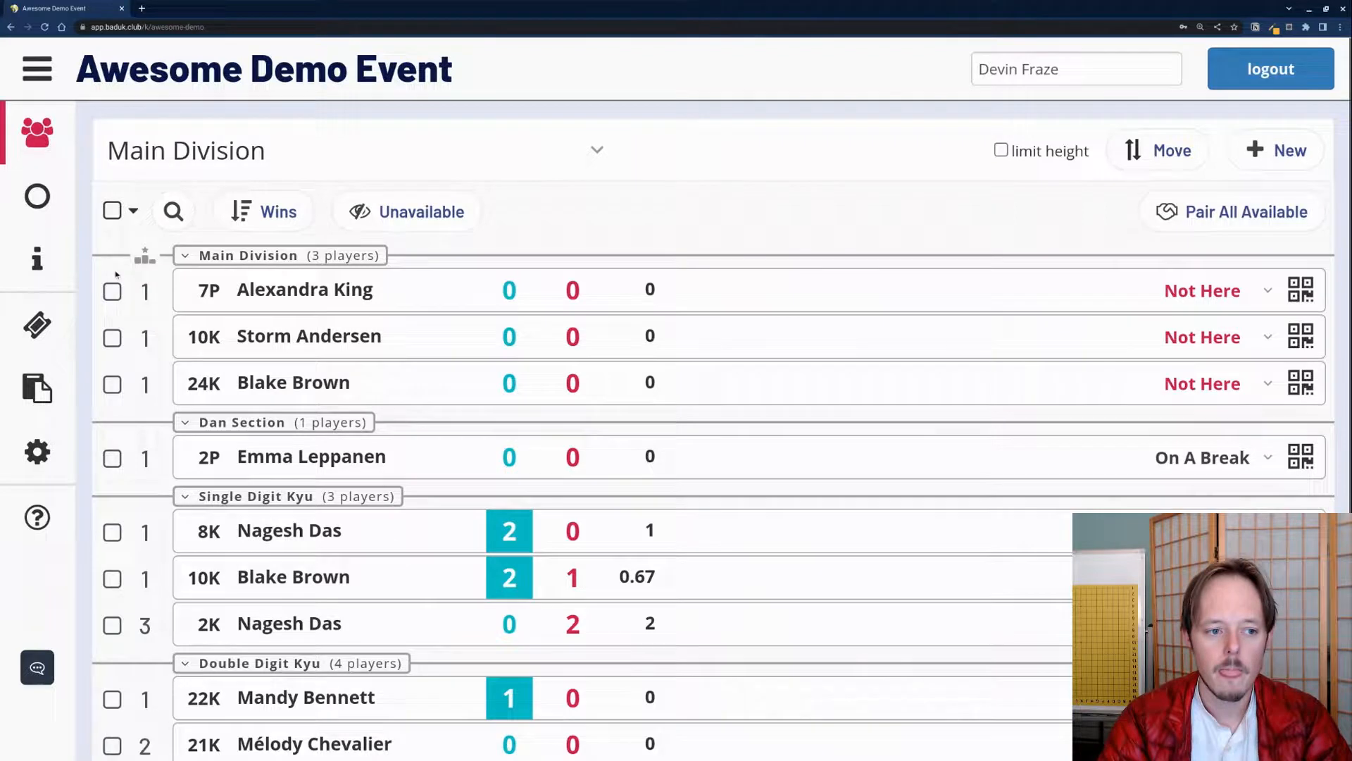
pyautogui.click(231, 259)
pyautogui.click(232, 257)
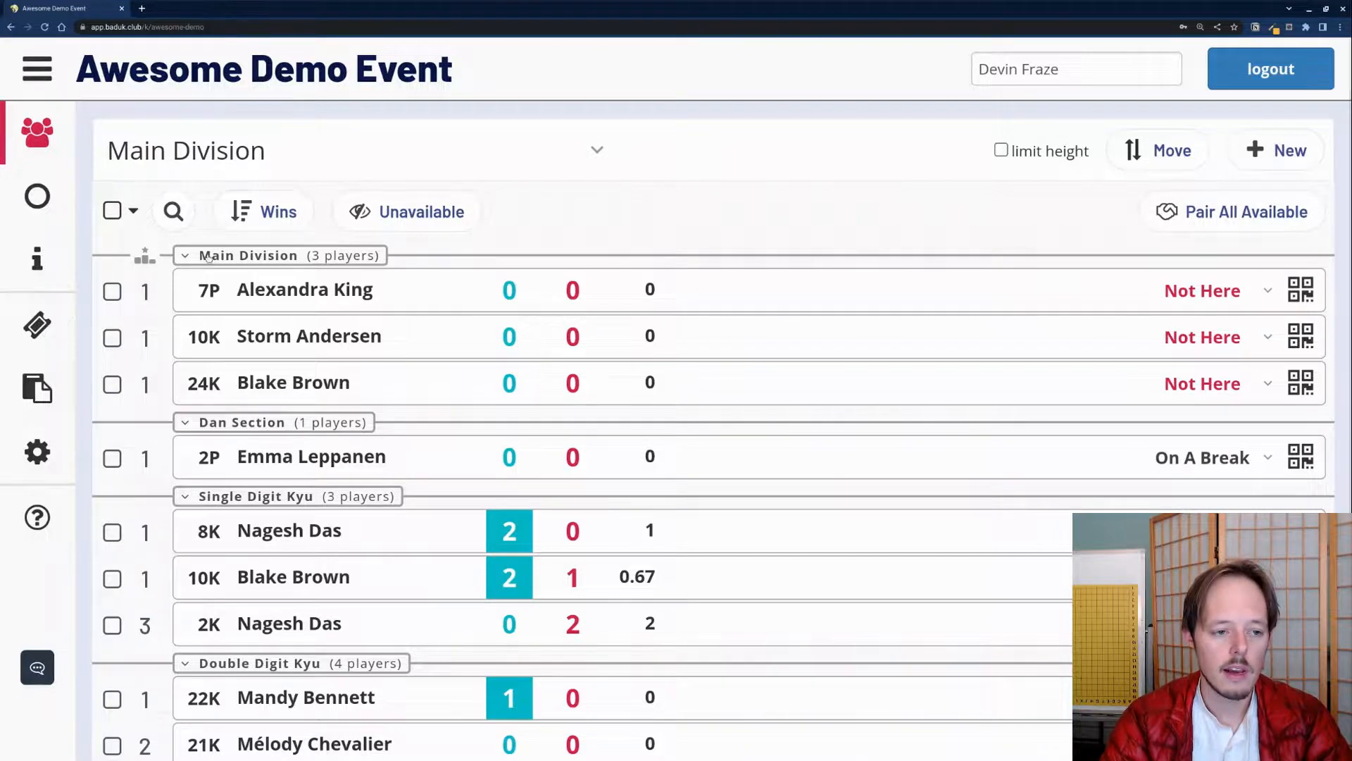
# Step: Move the 7P player to Dan Section, 10K to Single Digit Kyu, 24K to Double Digit Kyu
pyautogui.click(111, 291)
pyautogui.click(614, 212)
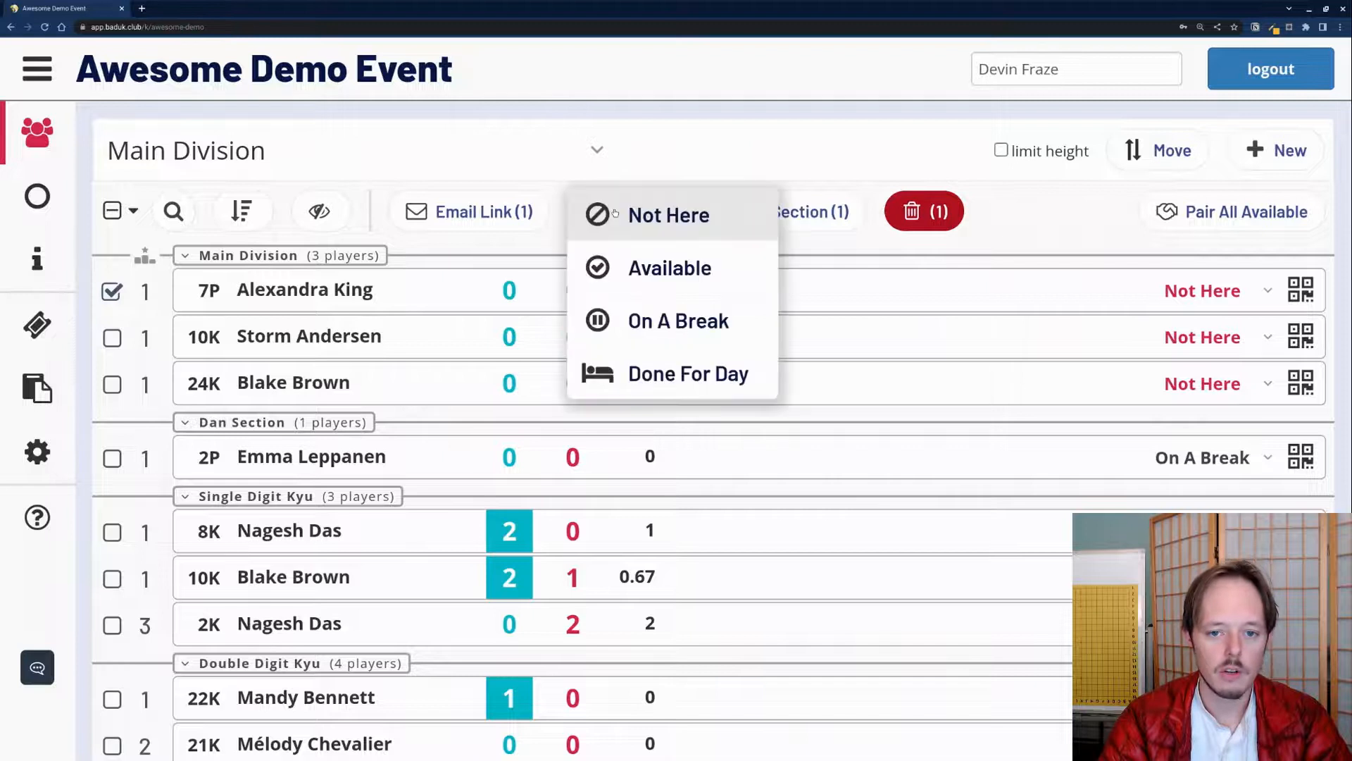
pyautogui.click(674, 176)
pyautogui.click(787, 212)
pyautogui.click(796, 215)
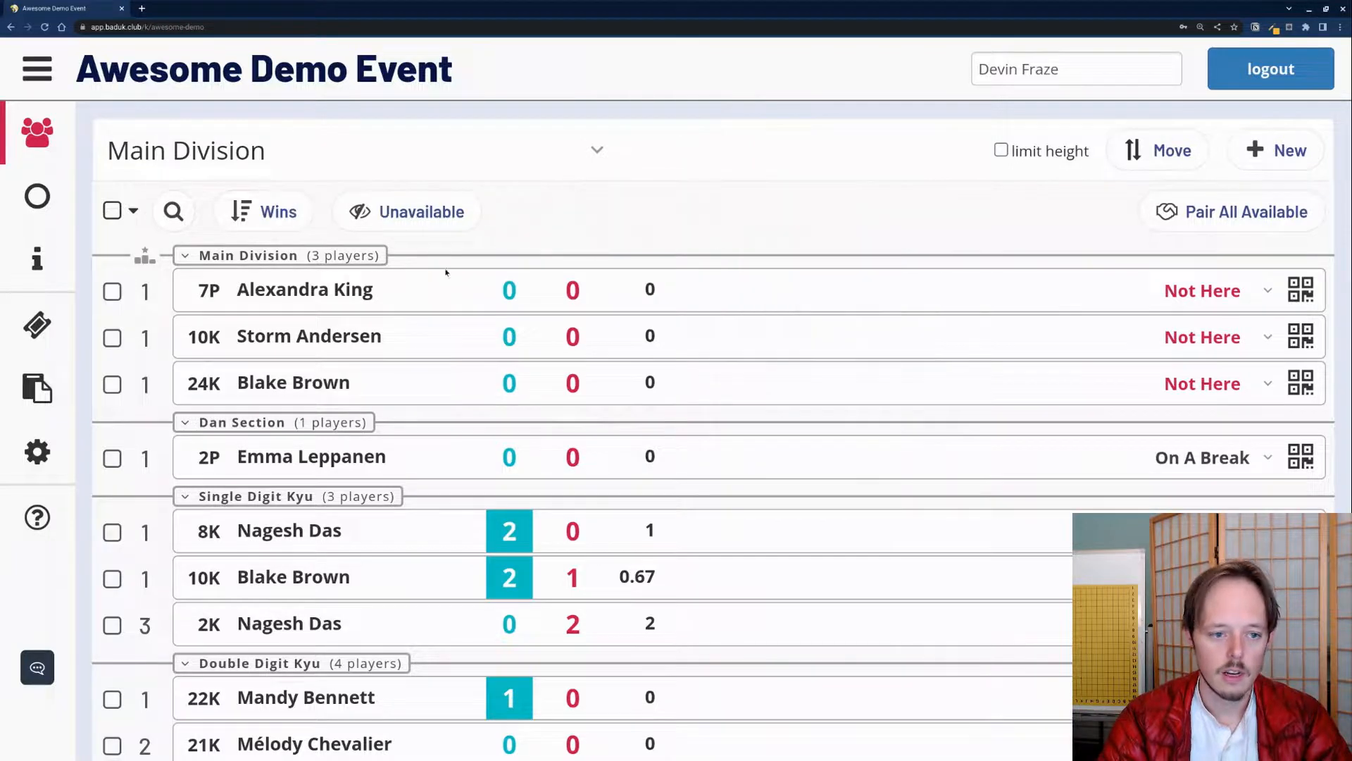
pyautogui.click(749, 212)
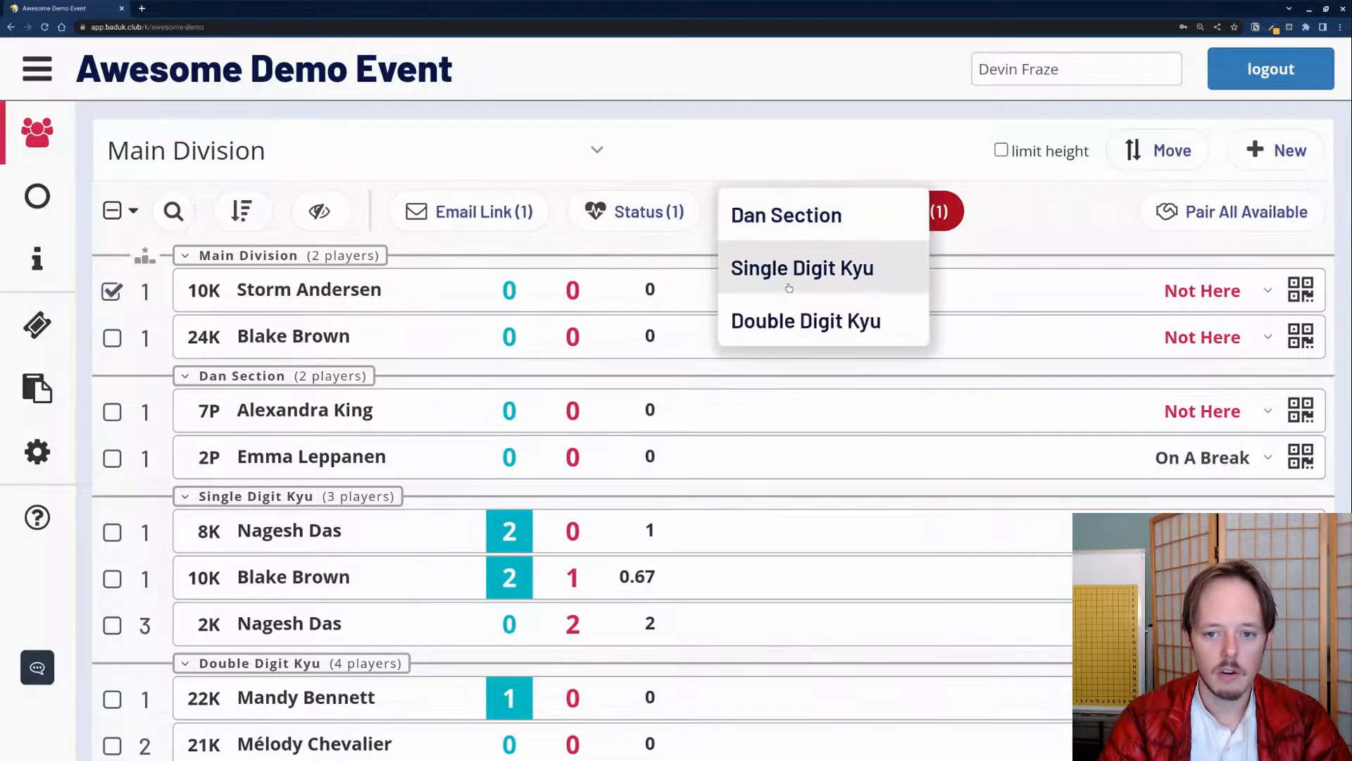
pyautogui.click(815, 265)
pyautogui.click(116, 293)
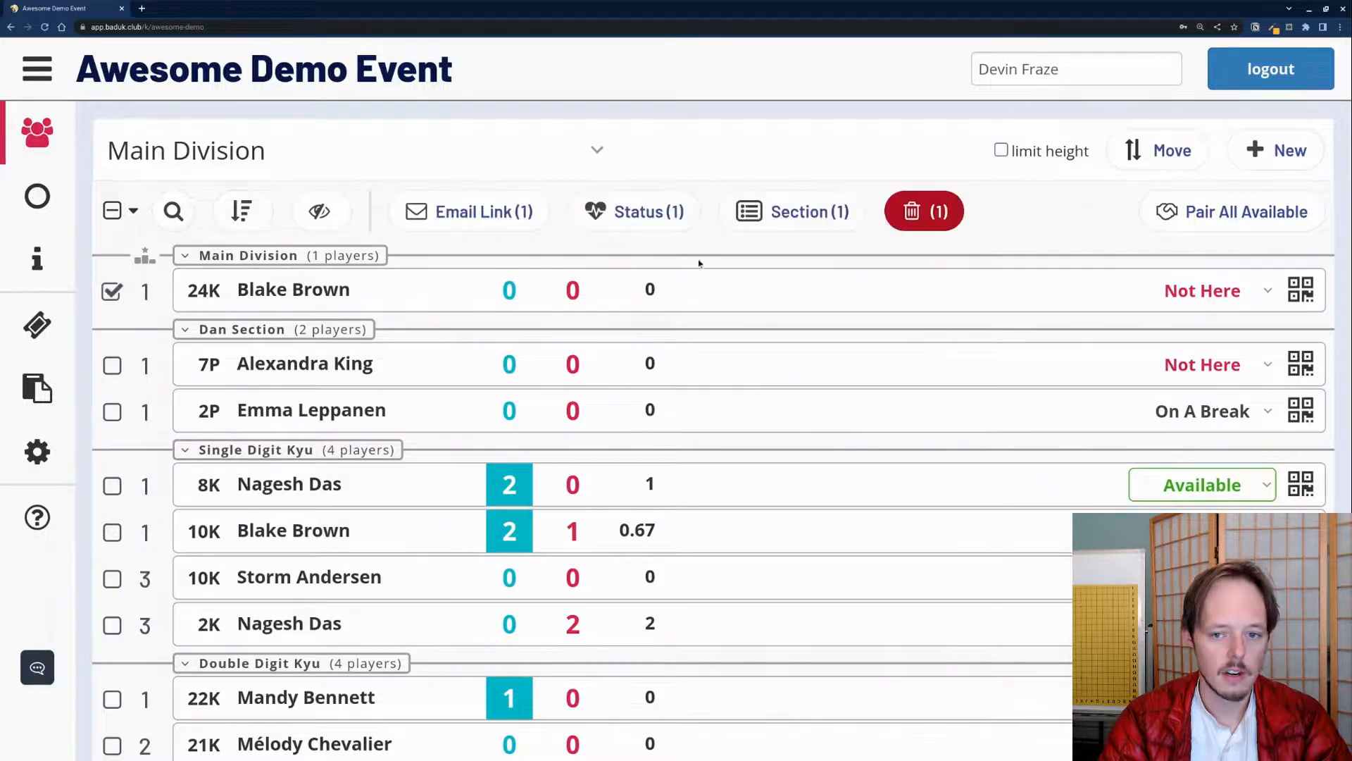
pyautogui.click(748, 212)
pyautogui.click(778, 315)
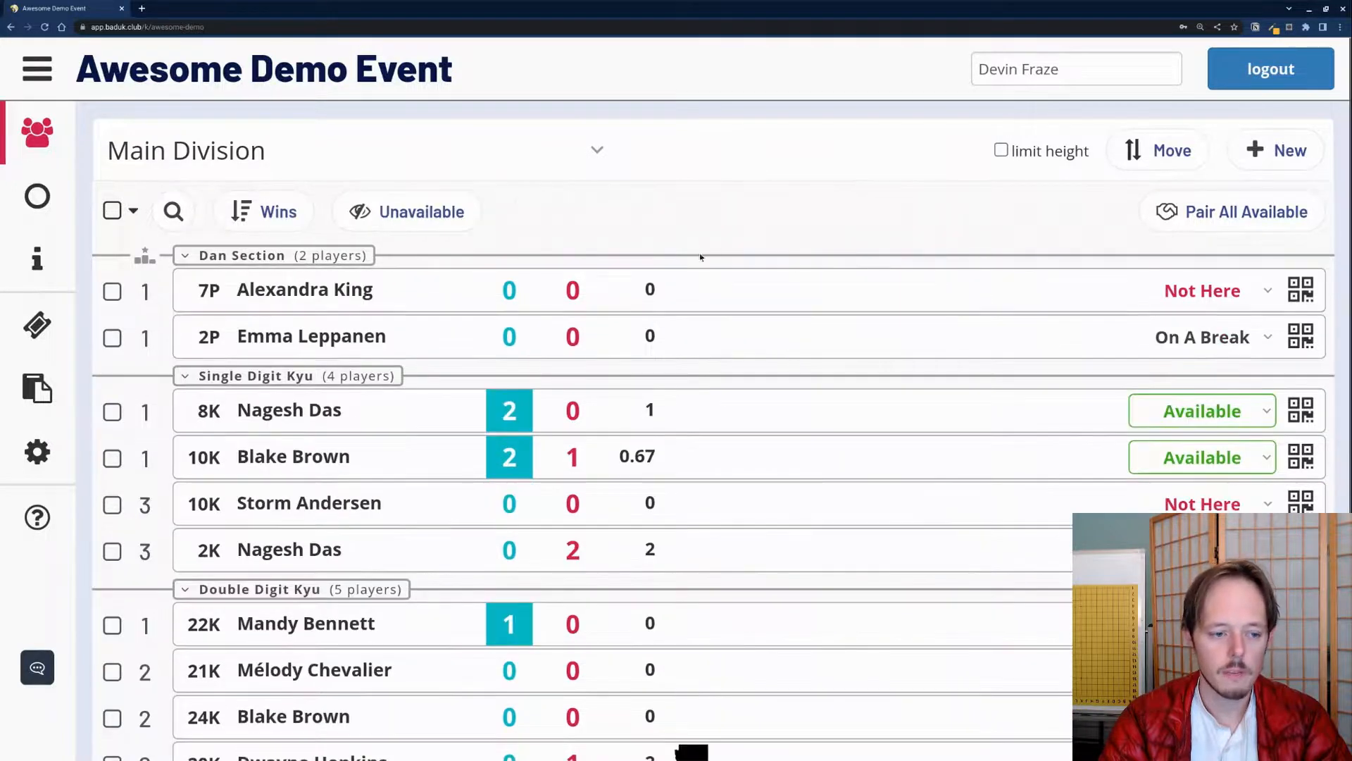
pyautogui.scroll(-1, 514, 619)
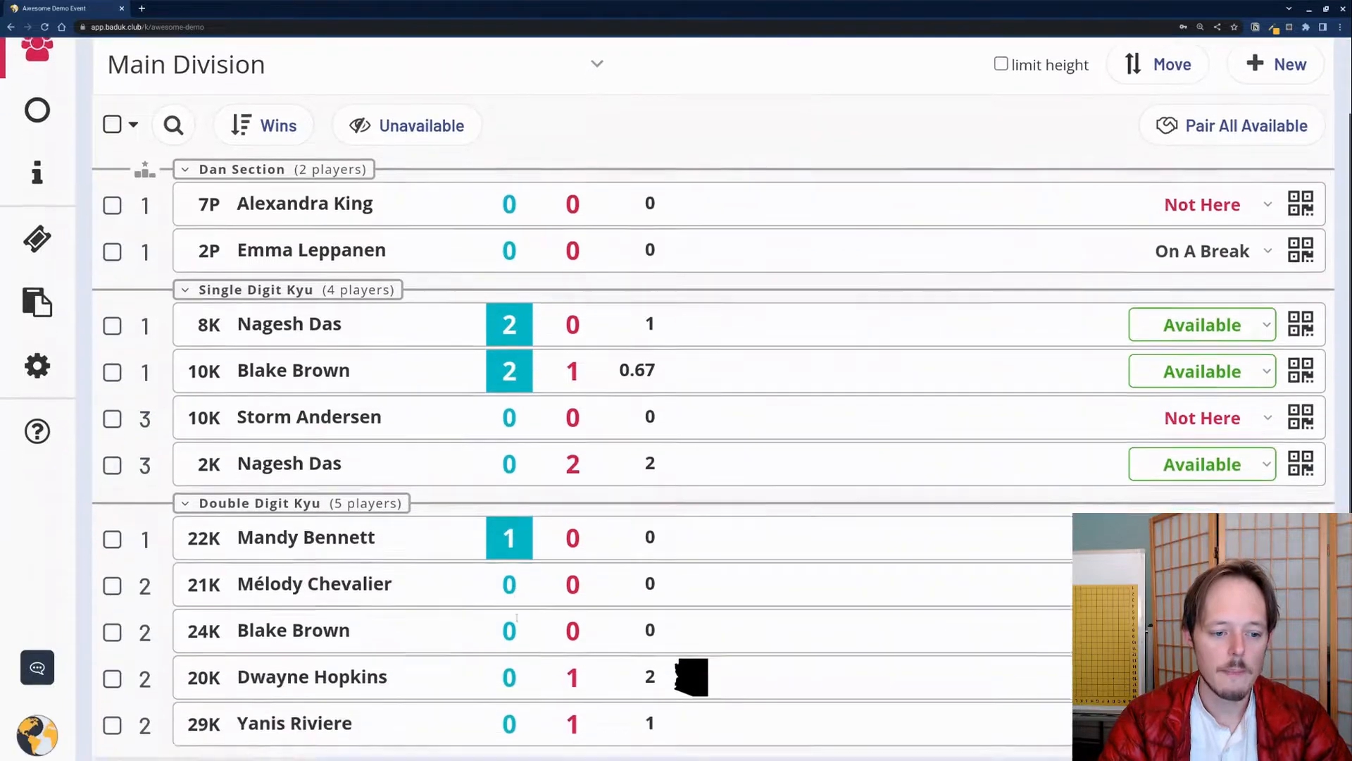
pyautogui.scroll(1, 595, 419)
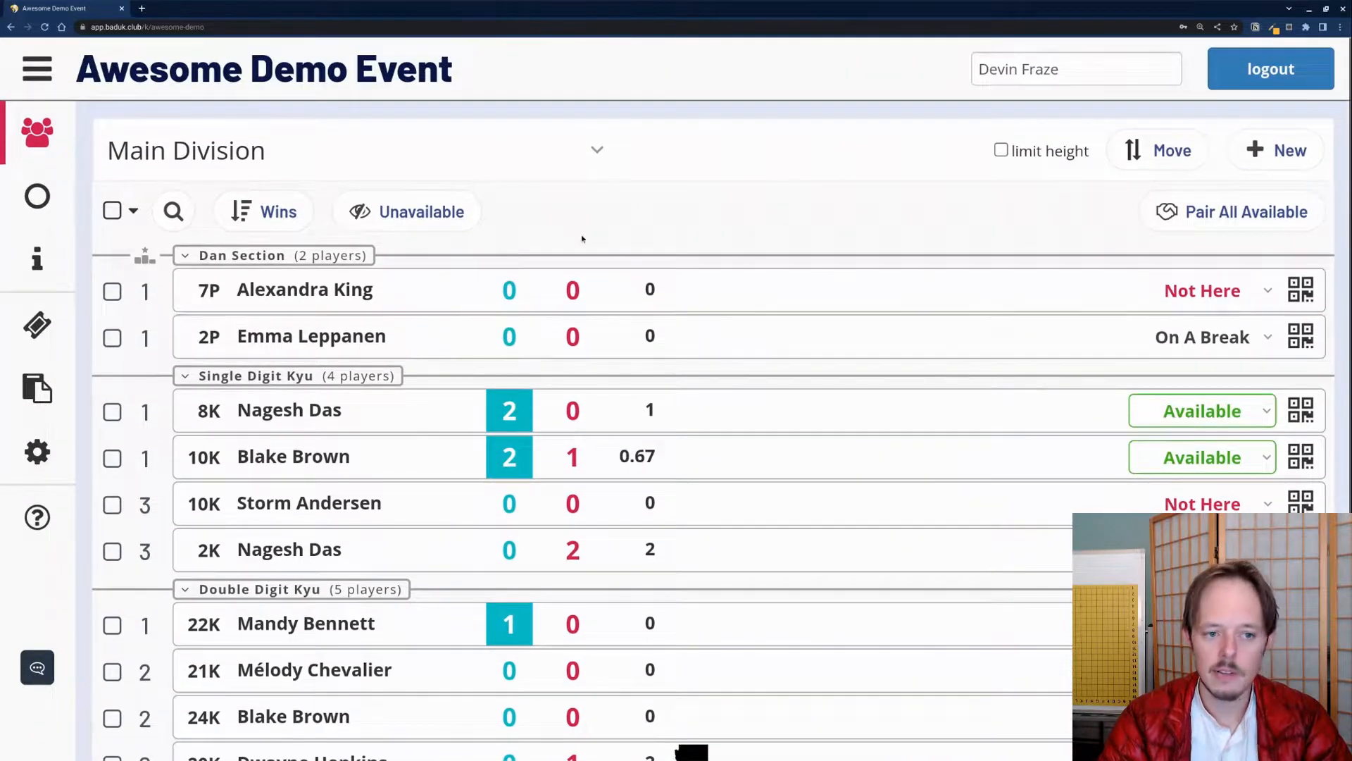
# Step: Search for the 10K player by first name and open their details card
pyautogui.click(174, 212)
pyautogui.write('Blake')
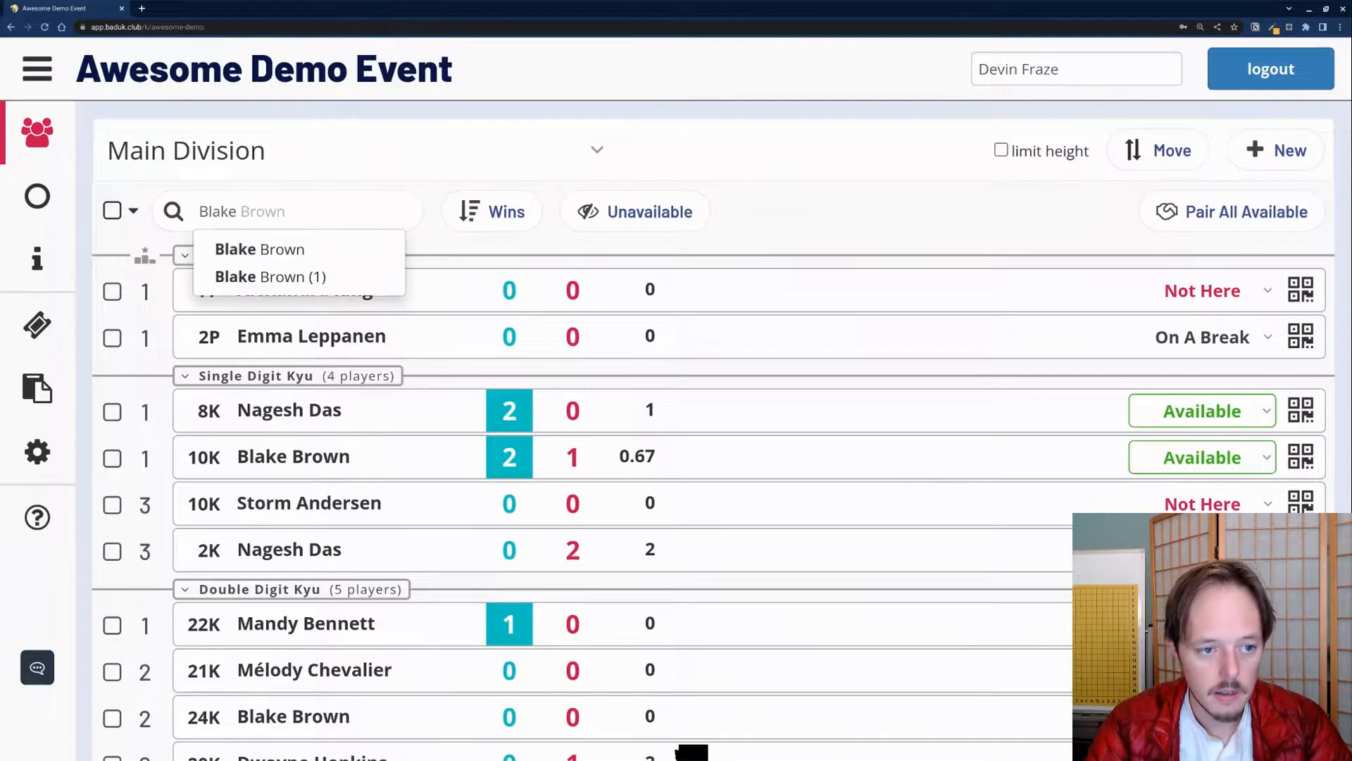
pyautogui.scroll(-1, 418, 336)
pyautogui.scroll(-2, 417, 718)
pyautogui.scroll(3, 416, 719)
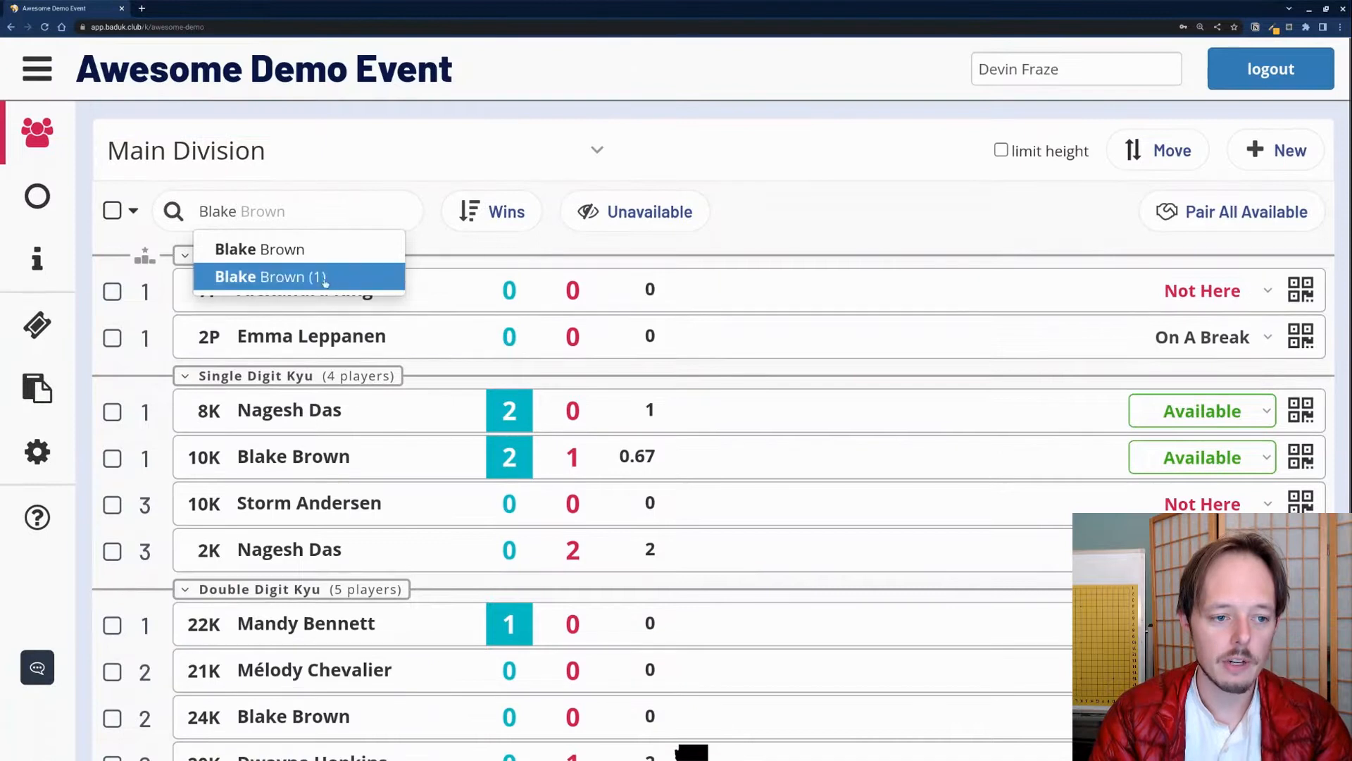
pyautogui.click(281, 251)
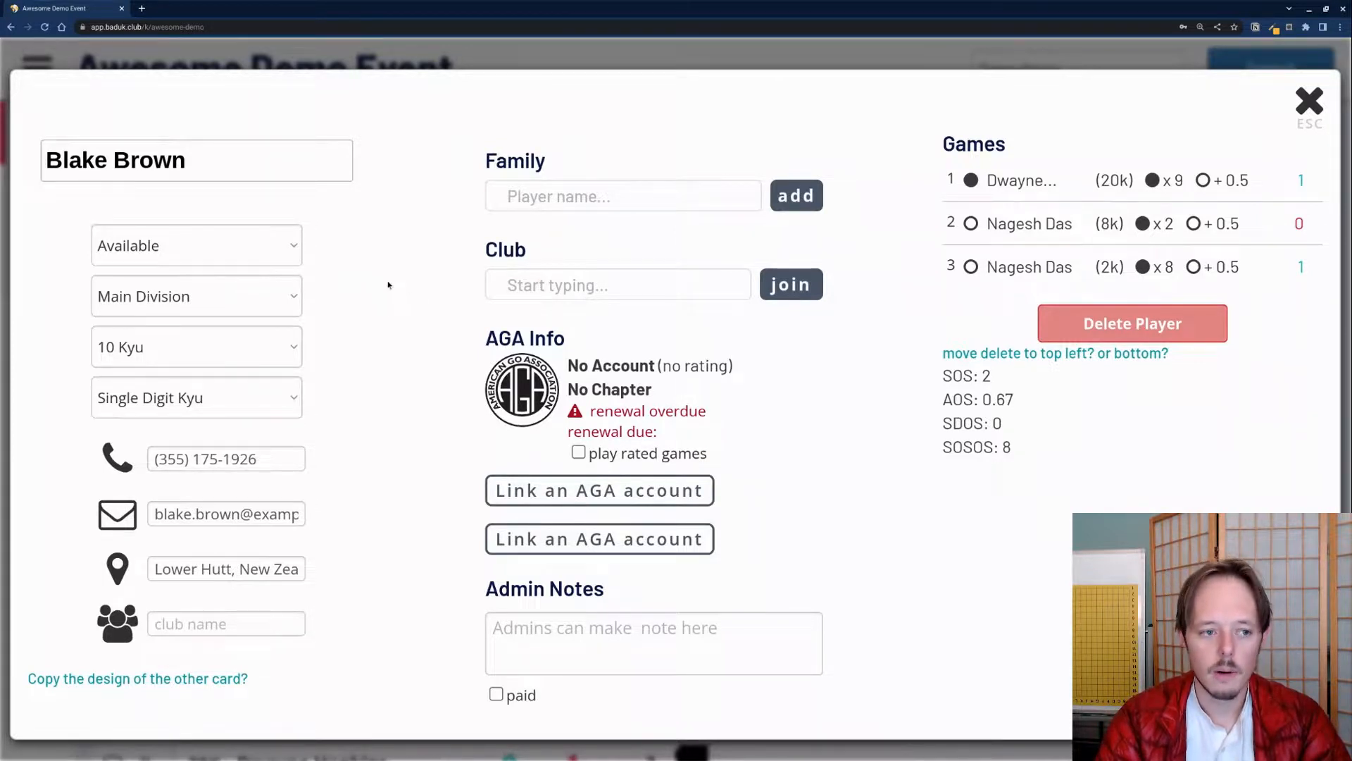
# Step: Select the player's last name and type the new surname
pyautogui.click(275, 177)
pyautogui.moveTo(236, 165); pyautogui.dragTo(120, 162)
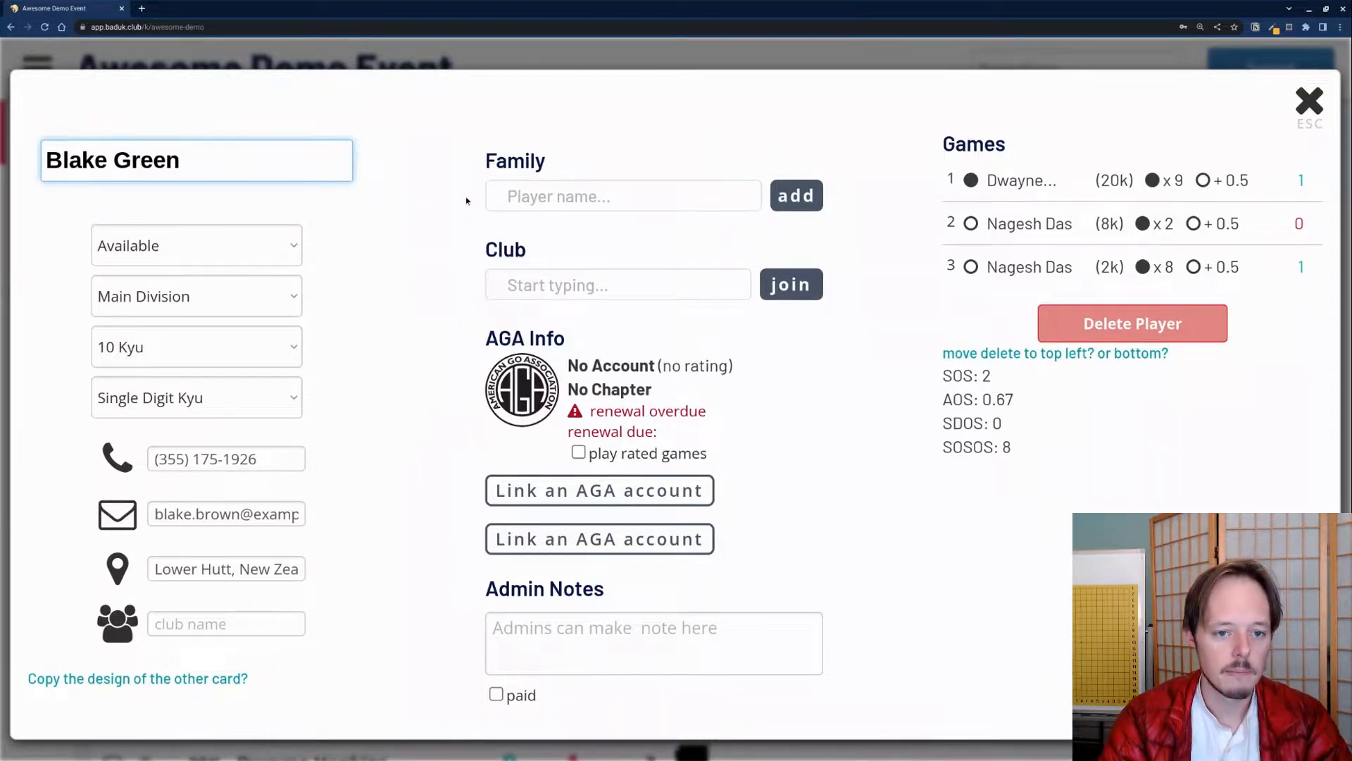
# Step: Link the renamed player to the AGA member at Columbus Go Club, renewing 11/01/2132
pyautogui.click(432, 187)
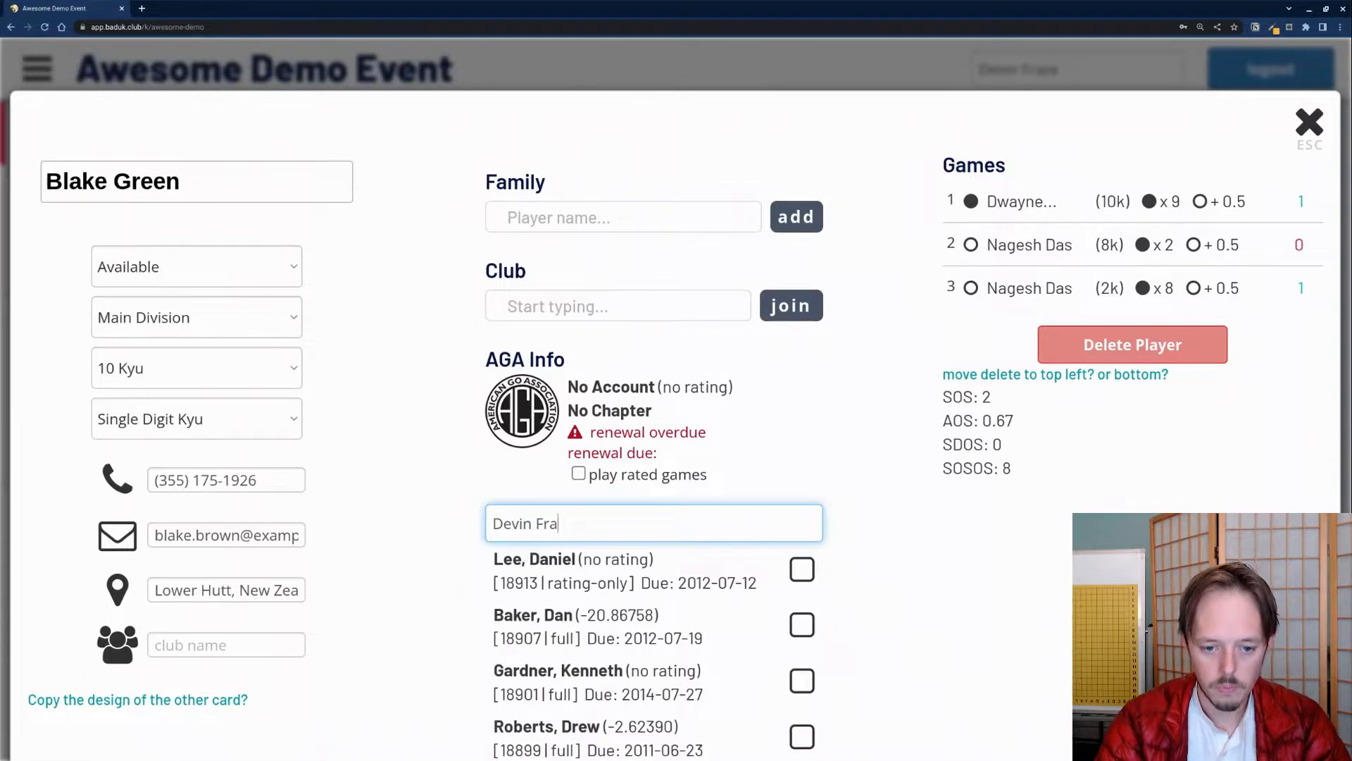
pyautogui.write('ze')
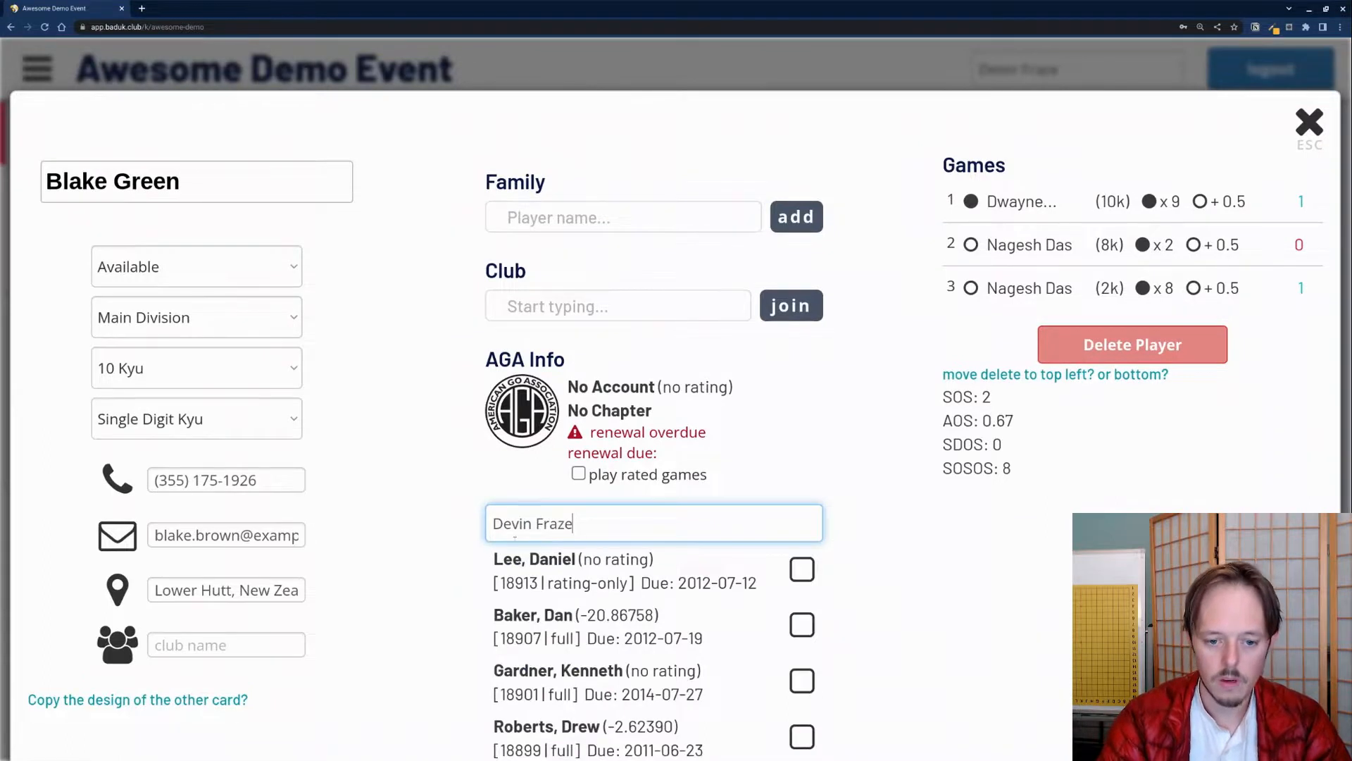
pyautogui.click(803, 568)
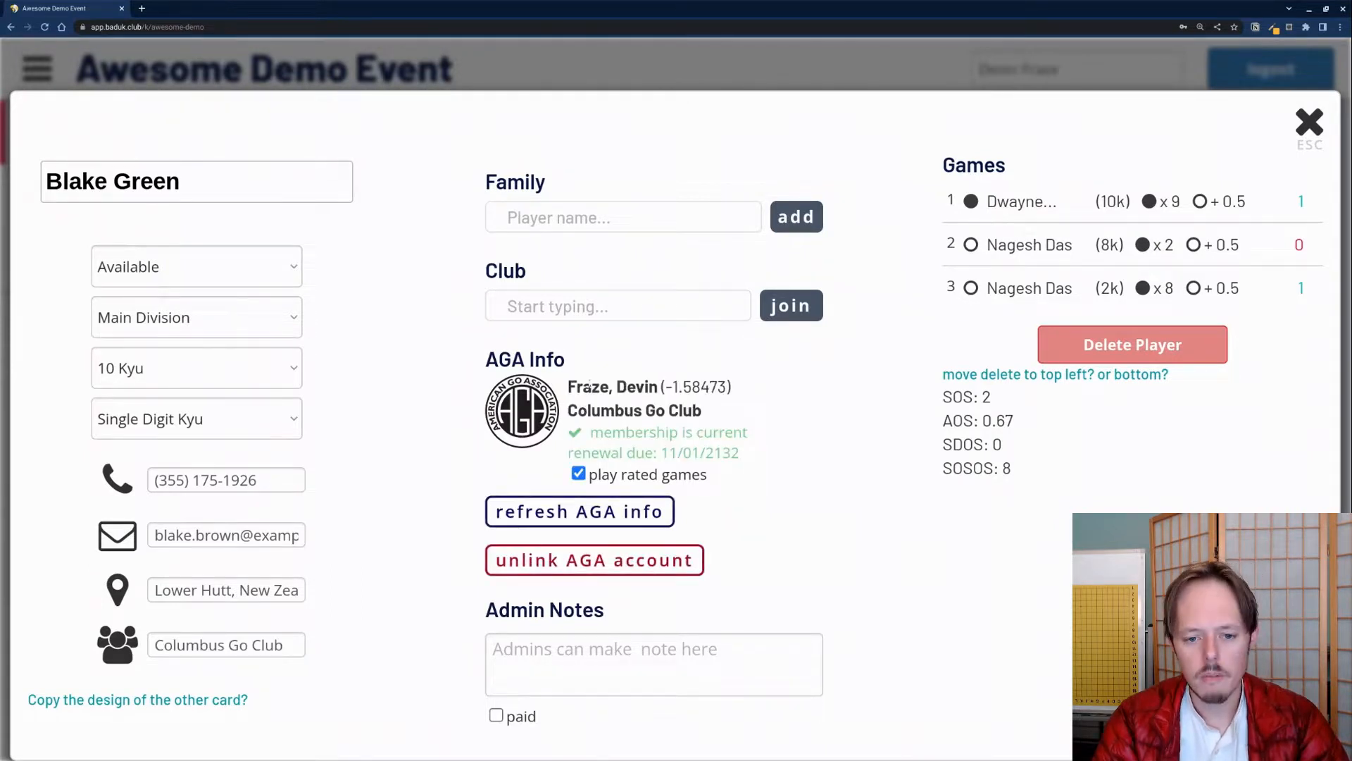
pyautogui.moveTo(665, 387); pyautogui.dragTo(753, 397)
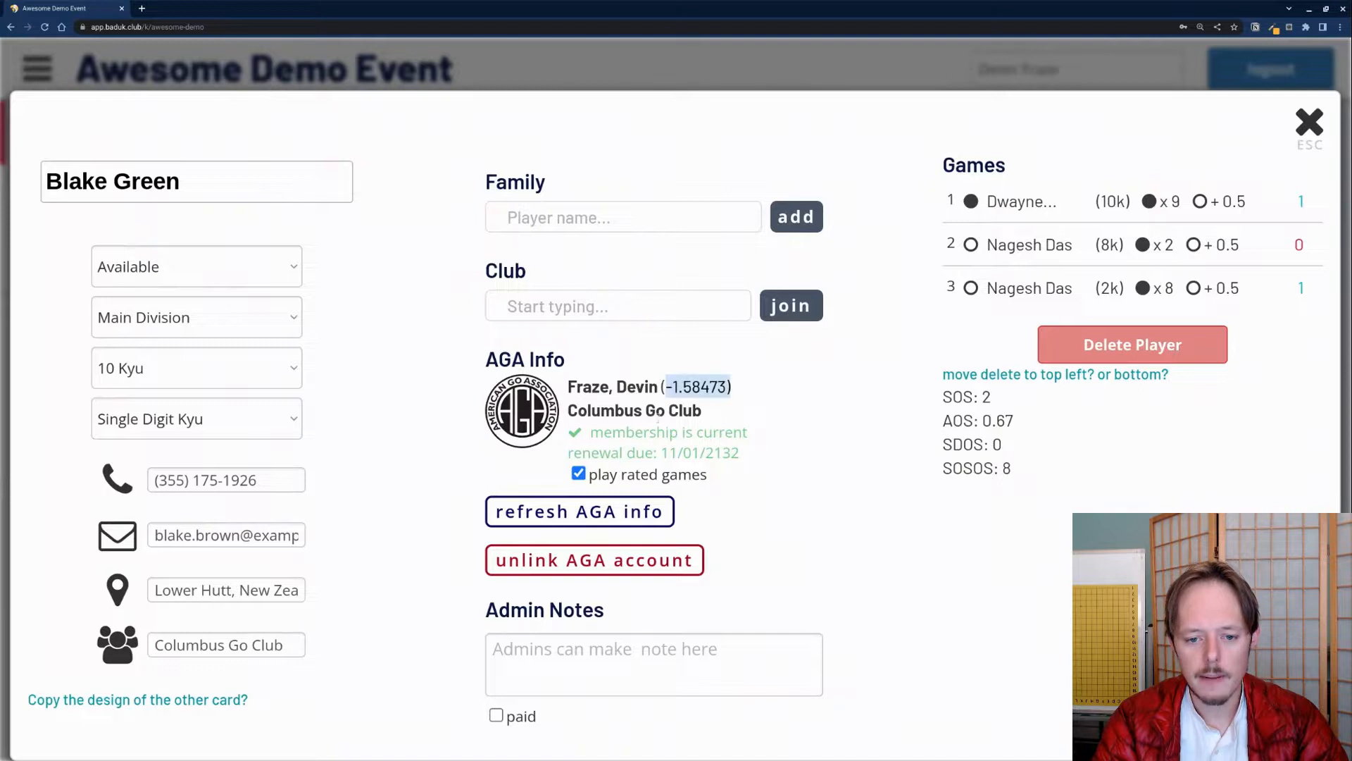
pyautogui.moveTo(569, 411); pyautogui.dragTo(735, 415)
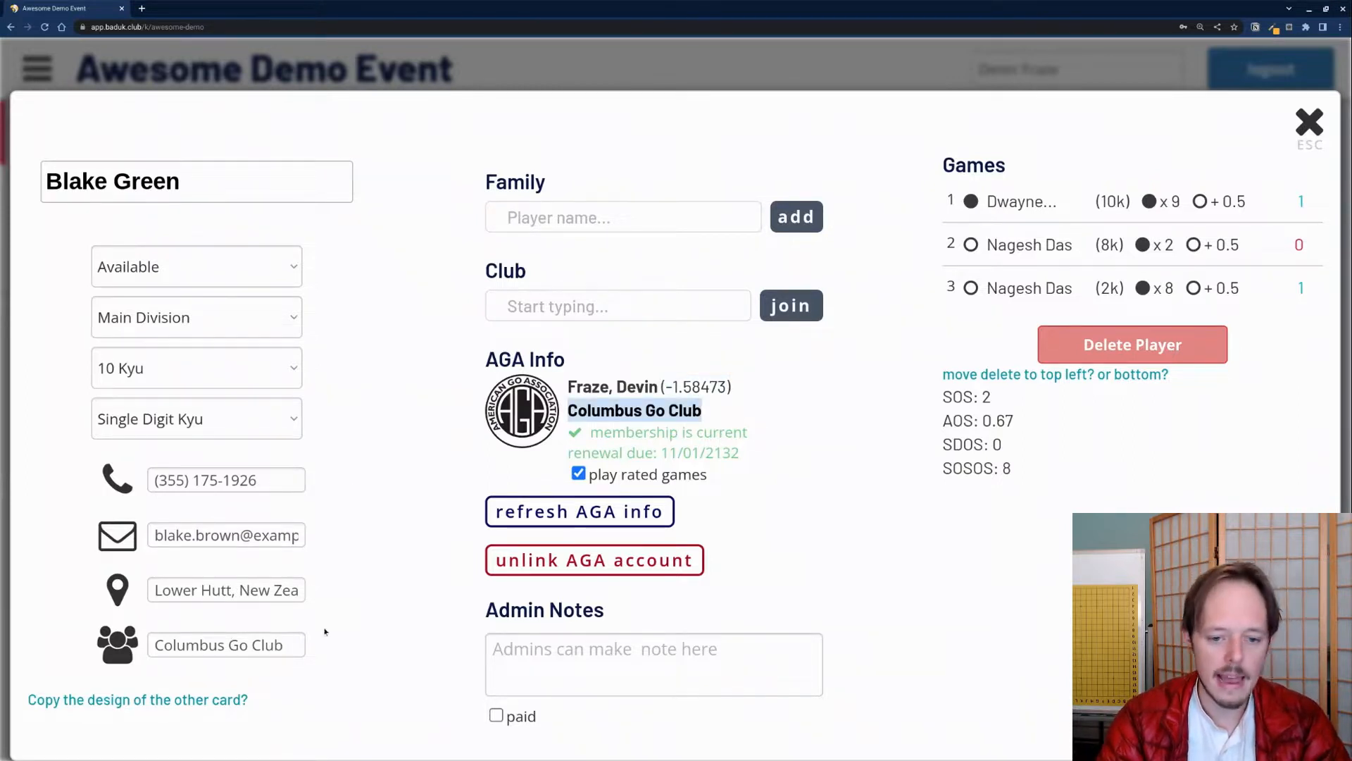
pyautogui.moveTo(590, 435); pyautogui.dragTo(761, 449)
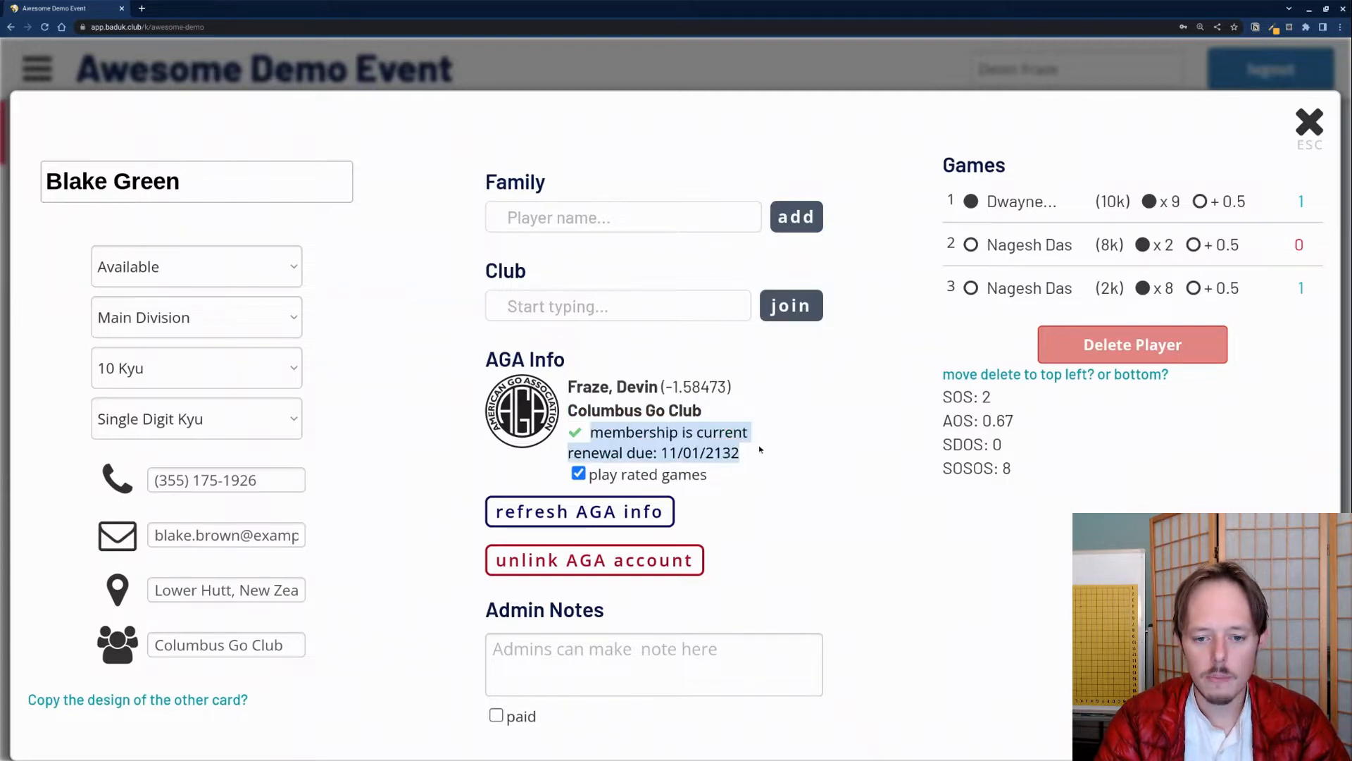
pyautogui.moveTo(660, 452); pyautogui.dragTo(738, 453)
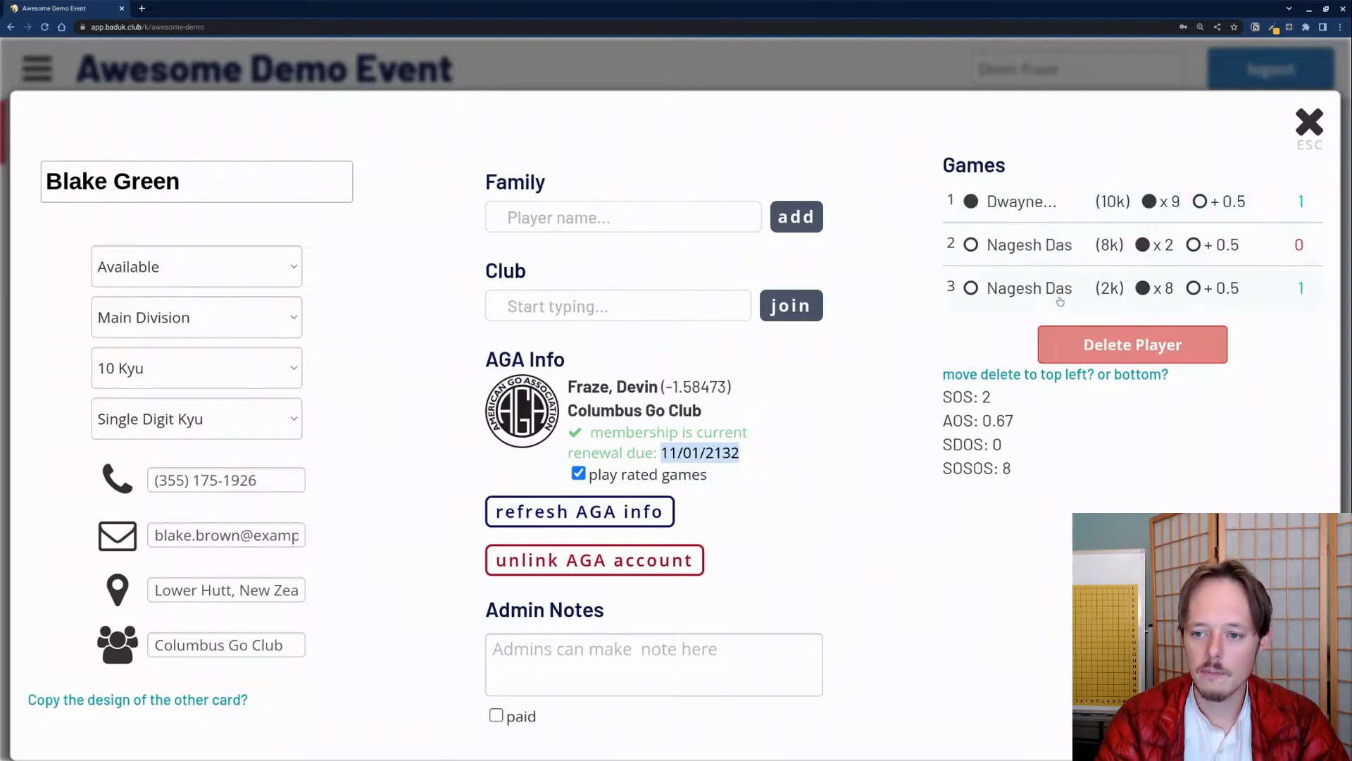
# Step: Expand and collapse each of the three game rows to review them, then close the card
pyautogui.click(1044, 218)
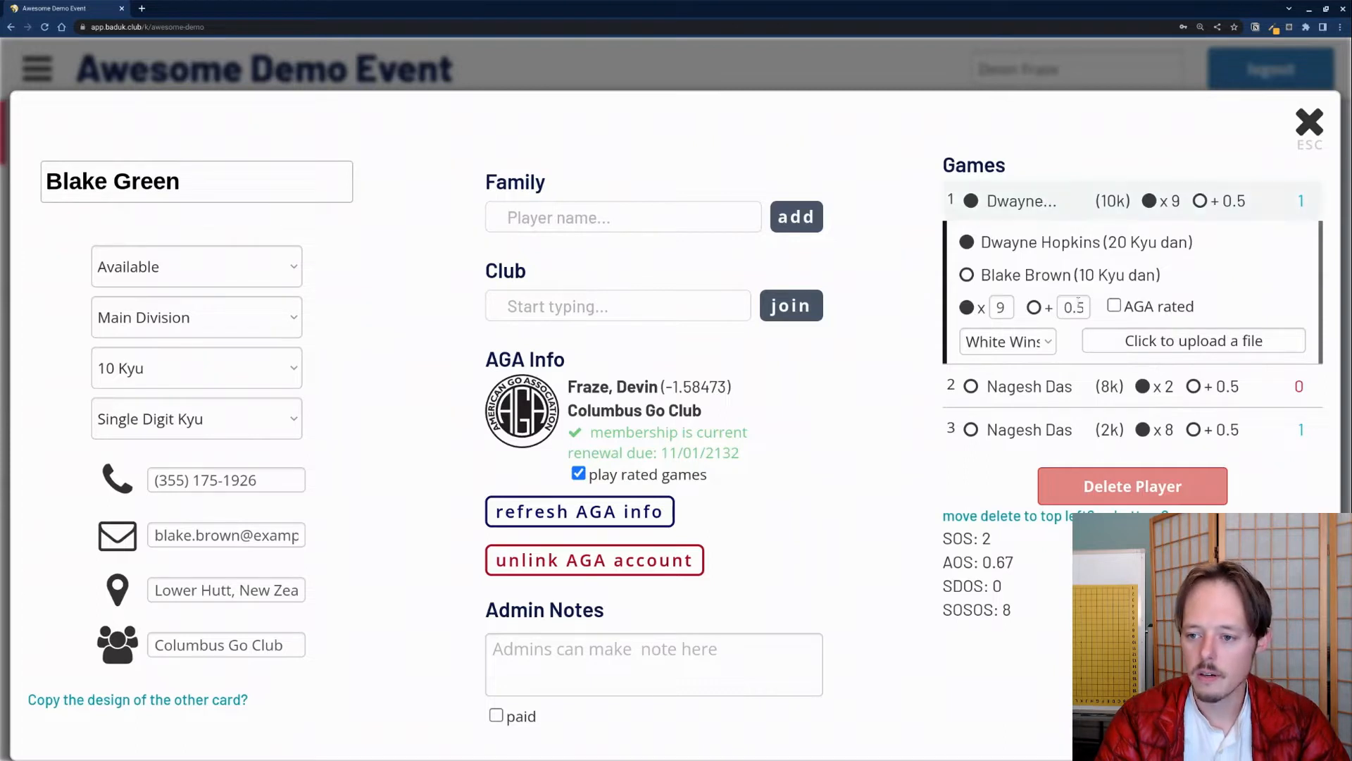
pyautogui.click(1041, 211)
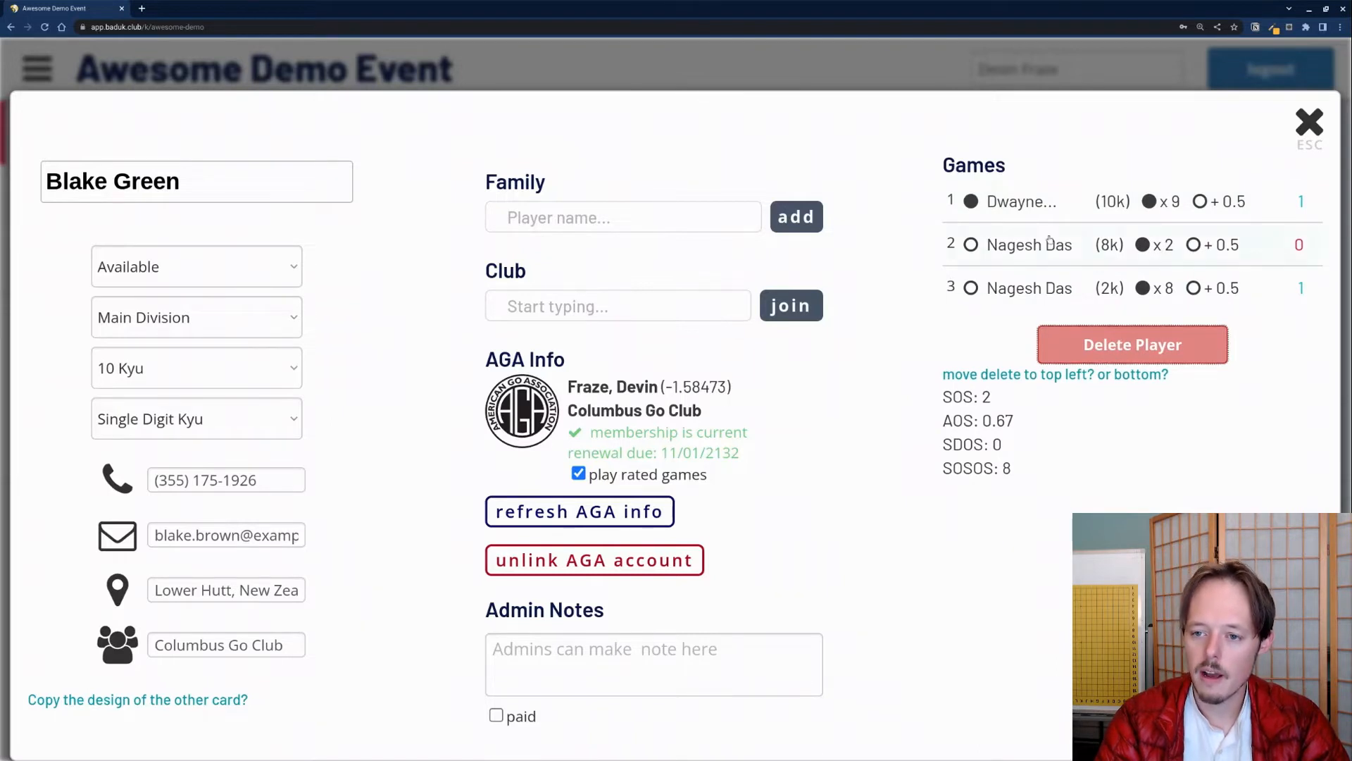
pyautogui.click(1037, 207)
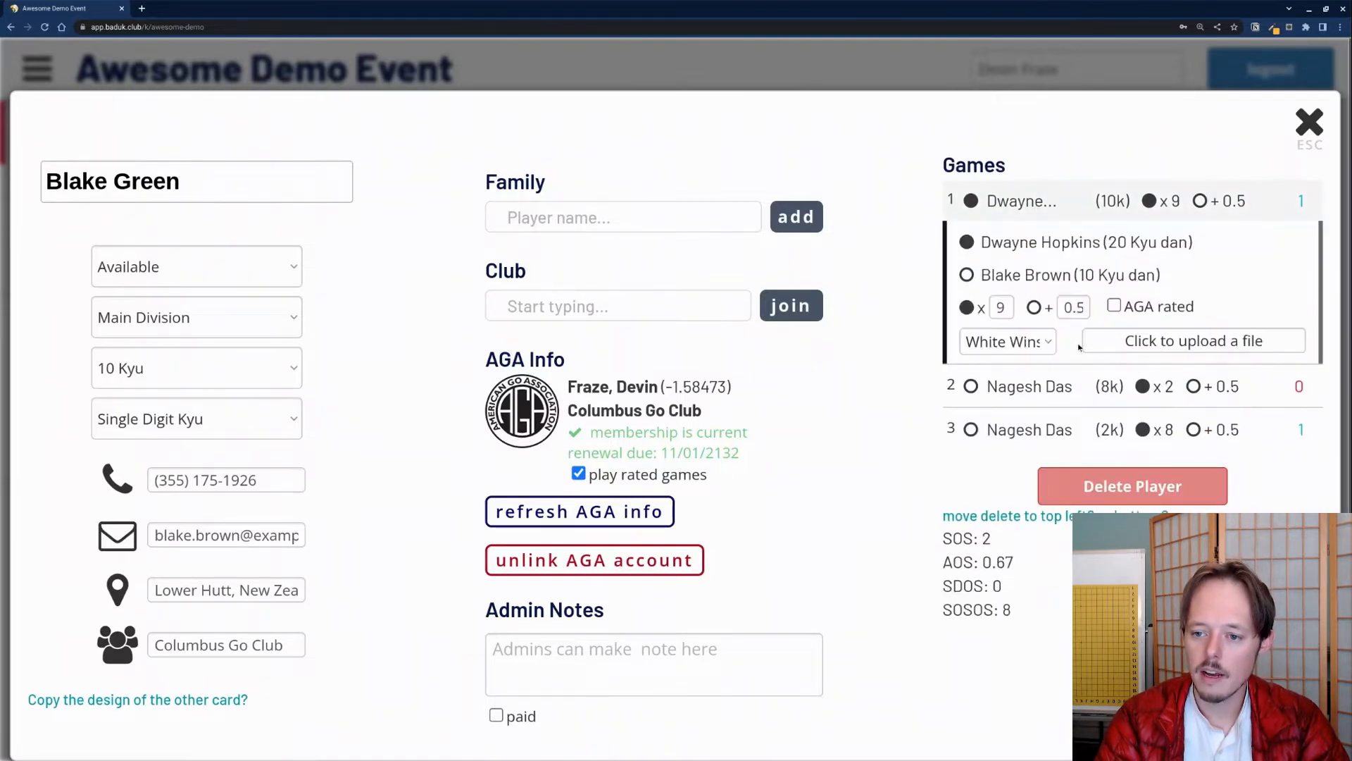
pyautogui.click(1038, 216)
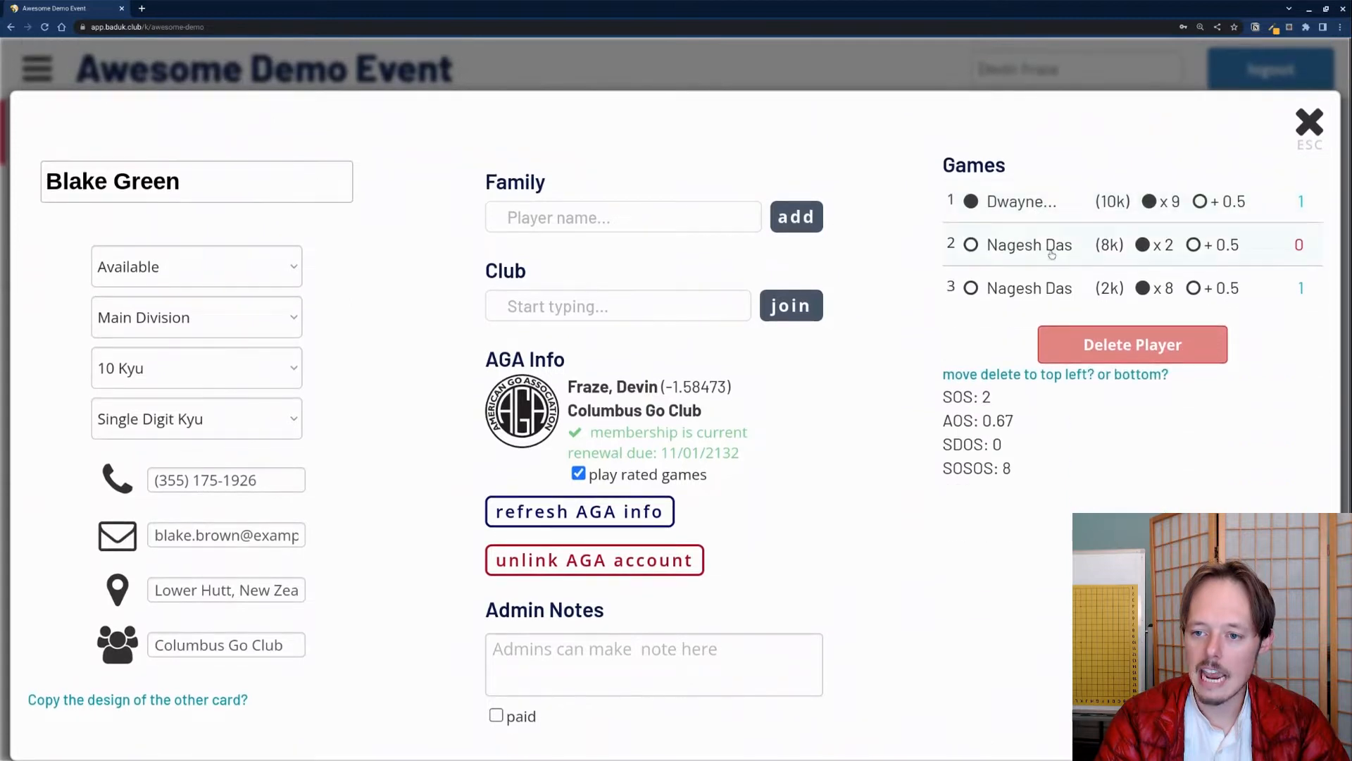
pyautogui.click(1035, 243)
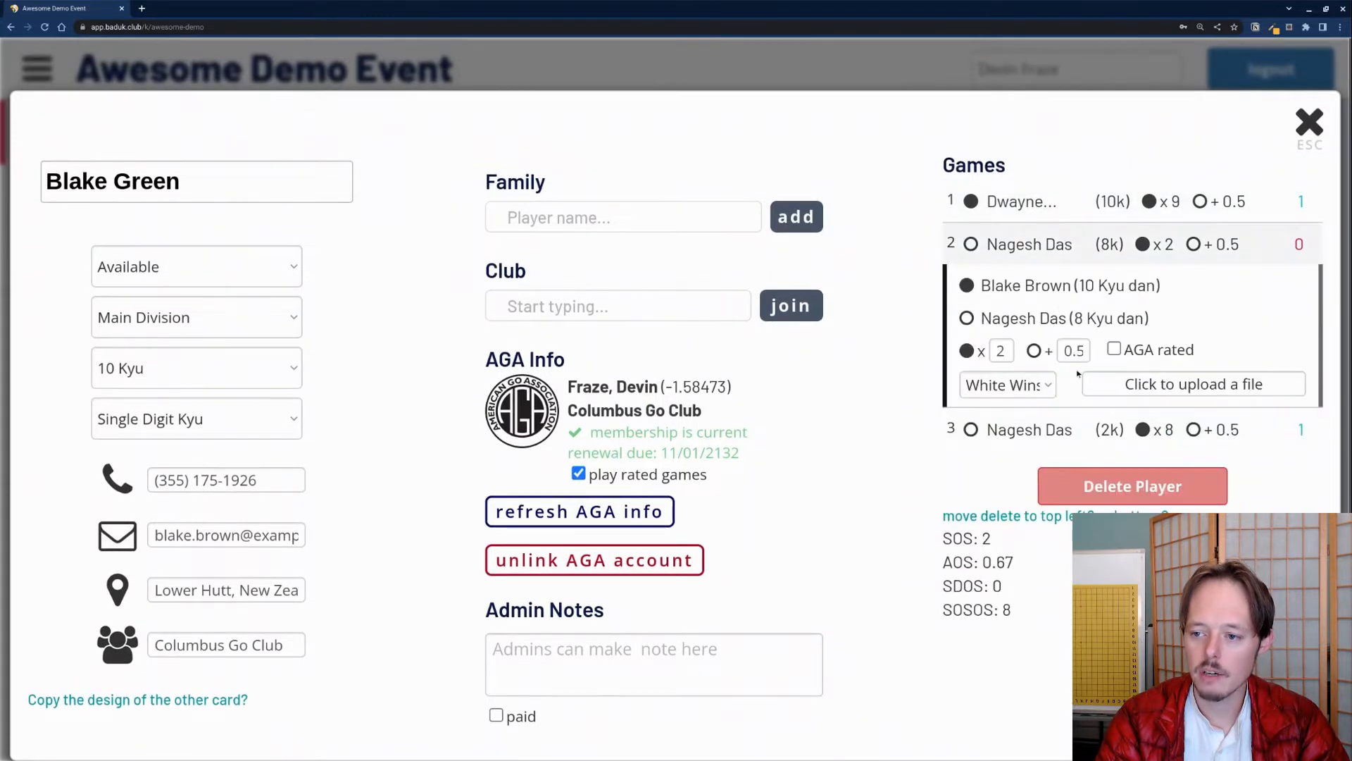
pyautogui.click(1028, 246)
pyautogui.click(1028, 289)
pyautogui.click(1028, 289)
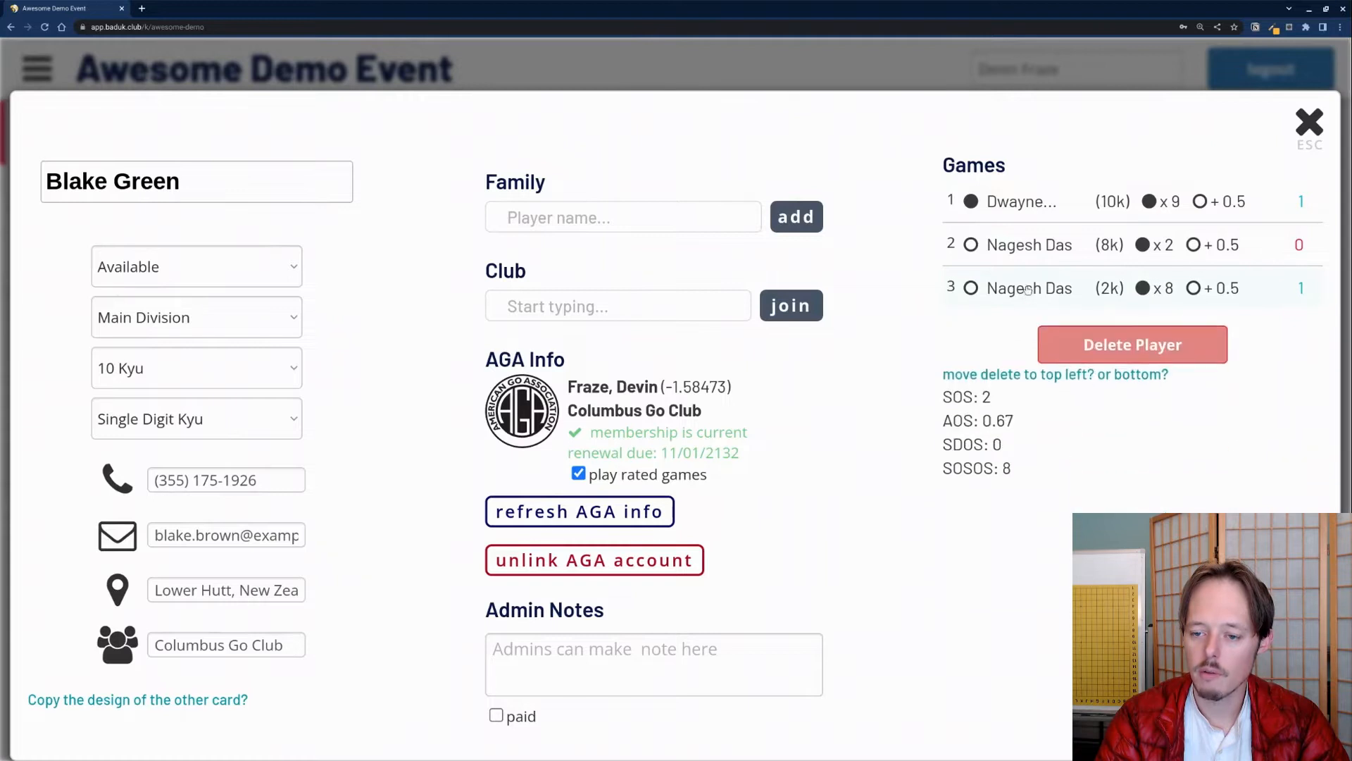
pyautogui.click(1308, 125)
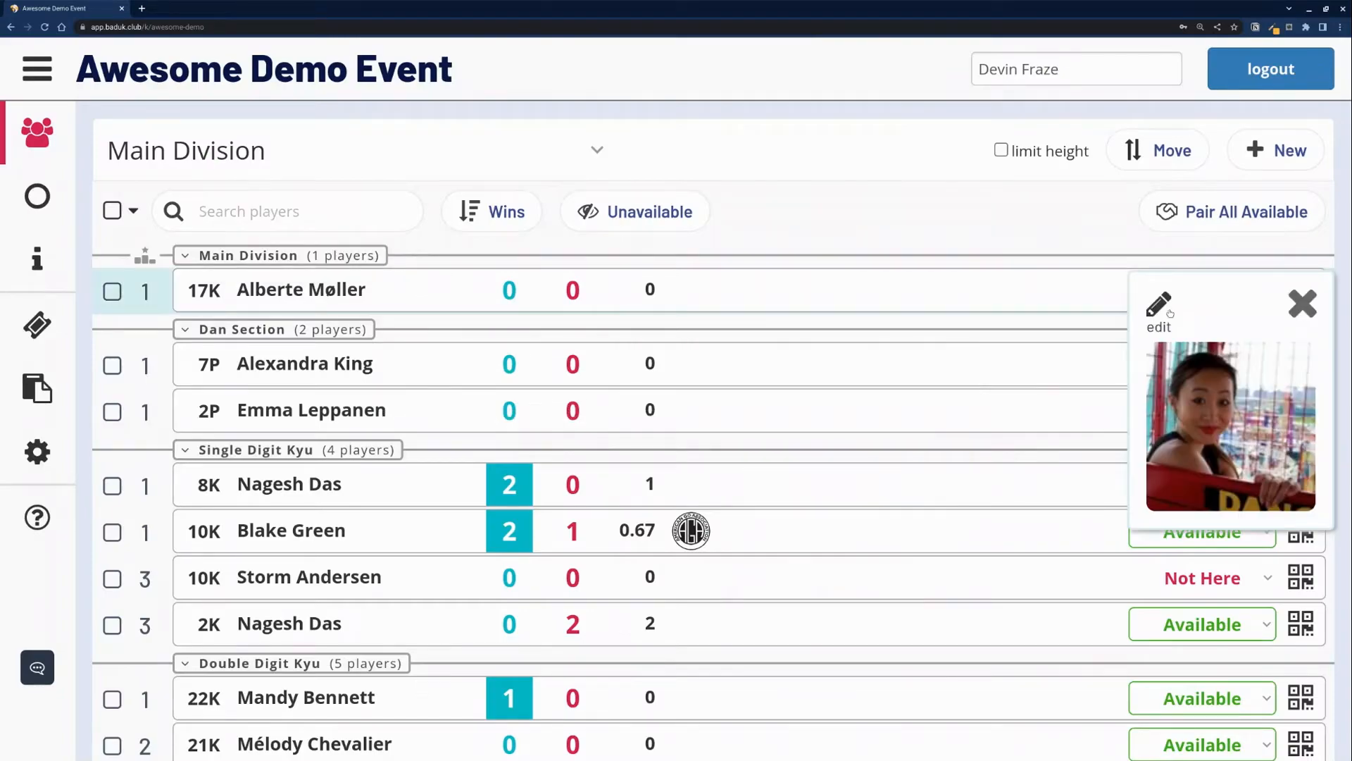
# Step: Move the photo card aside and switch it to the current opponent's photo
pyautogui.moveTo(1177, 315); pyautogui.dragTo(682, 334)
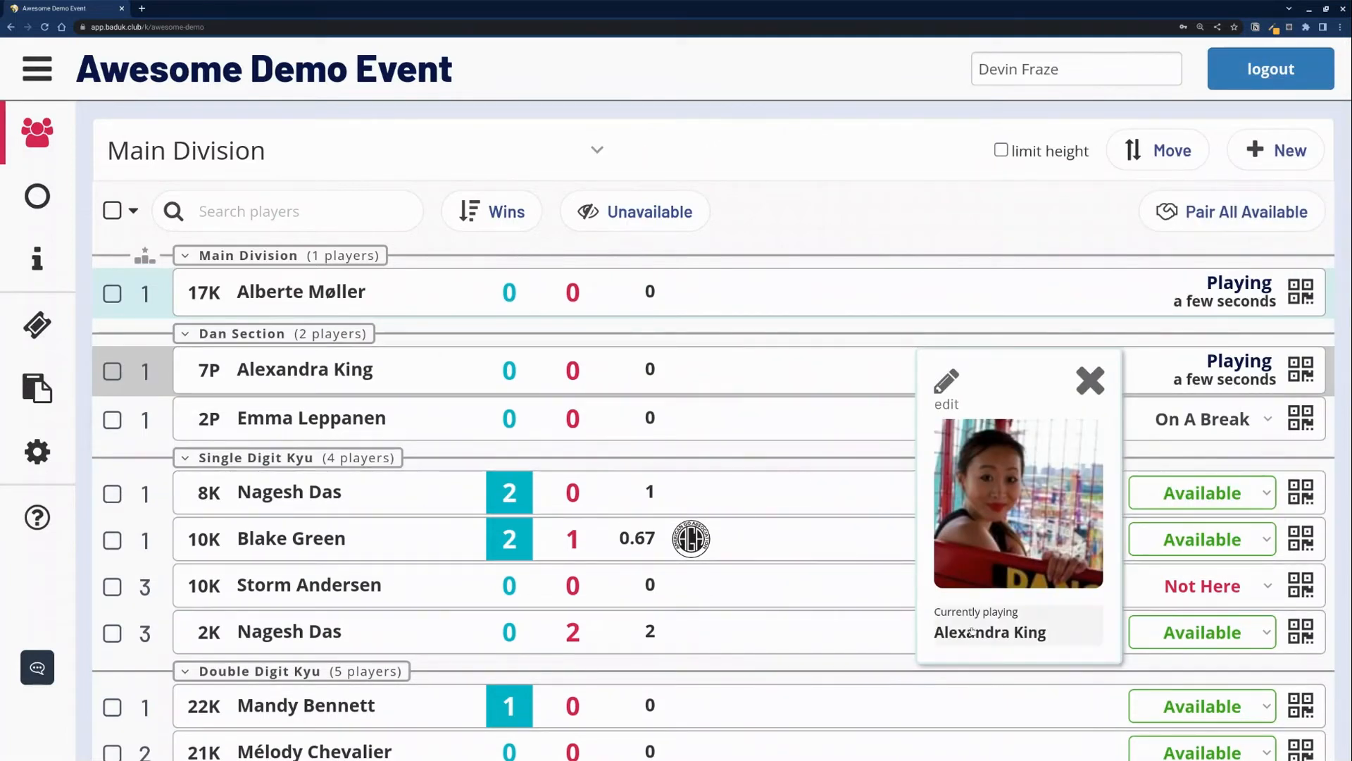
pyautogui.click(995, 629)
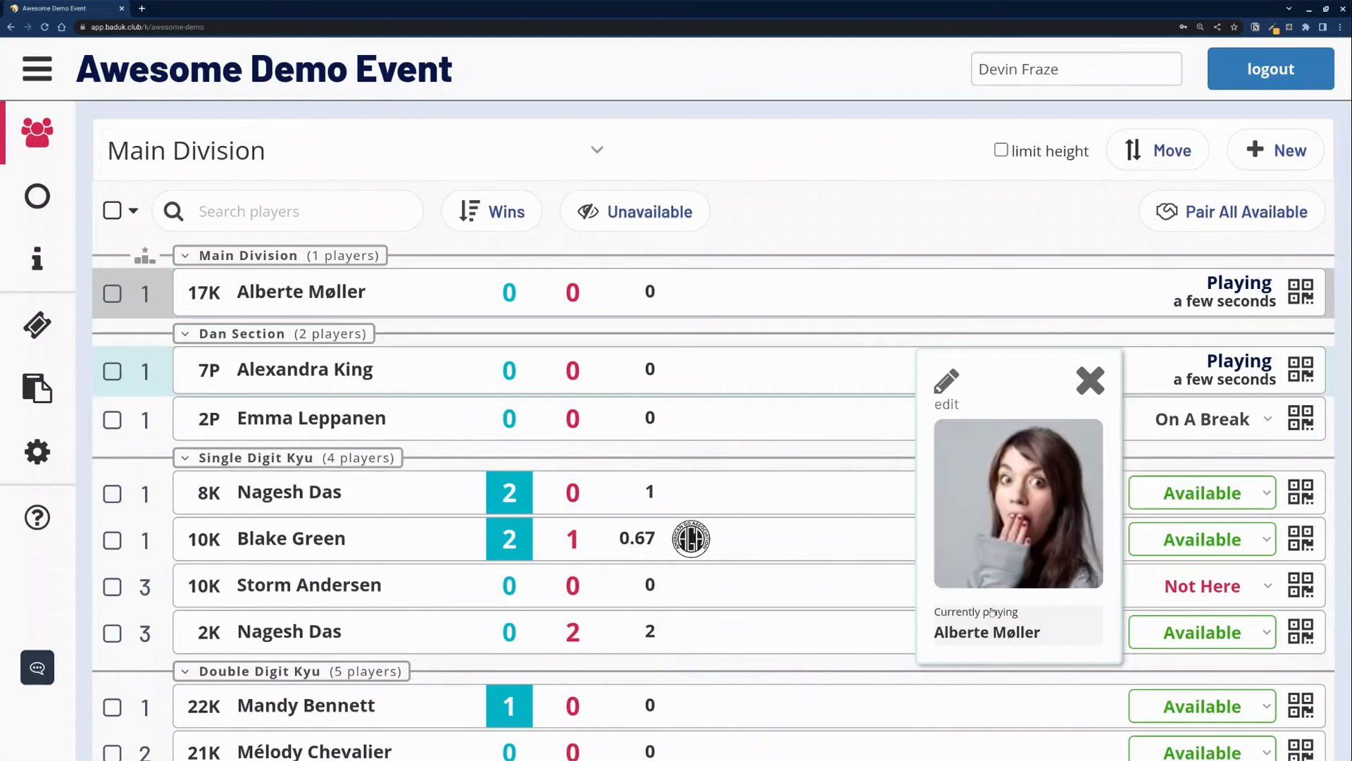